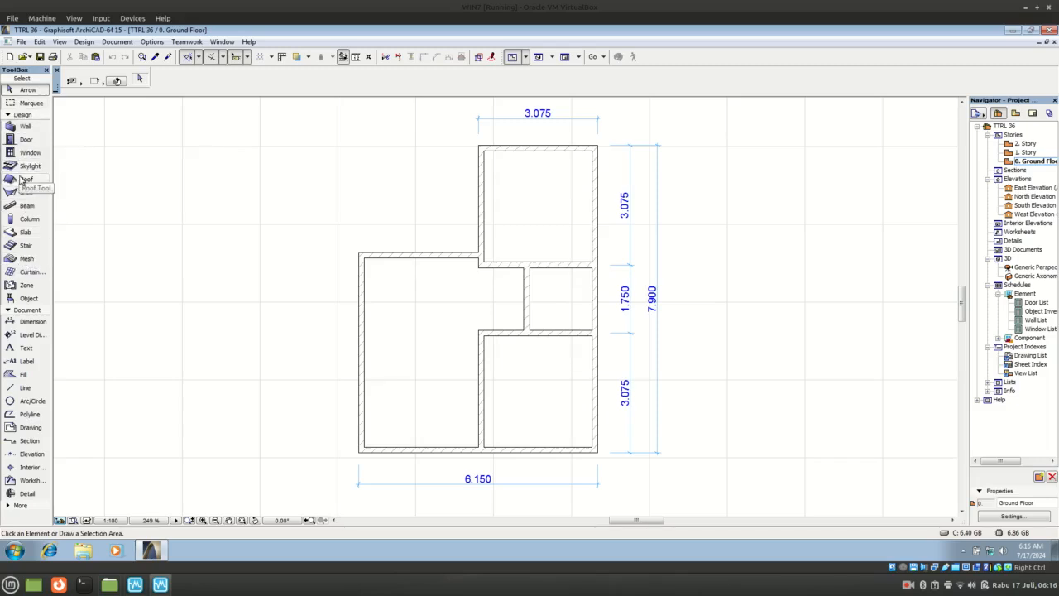
# - Choose D1 Entrance side1 15 from the Wood Entrance Doors 15 library folder as the default door
pyautogui.click(26, 140)
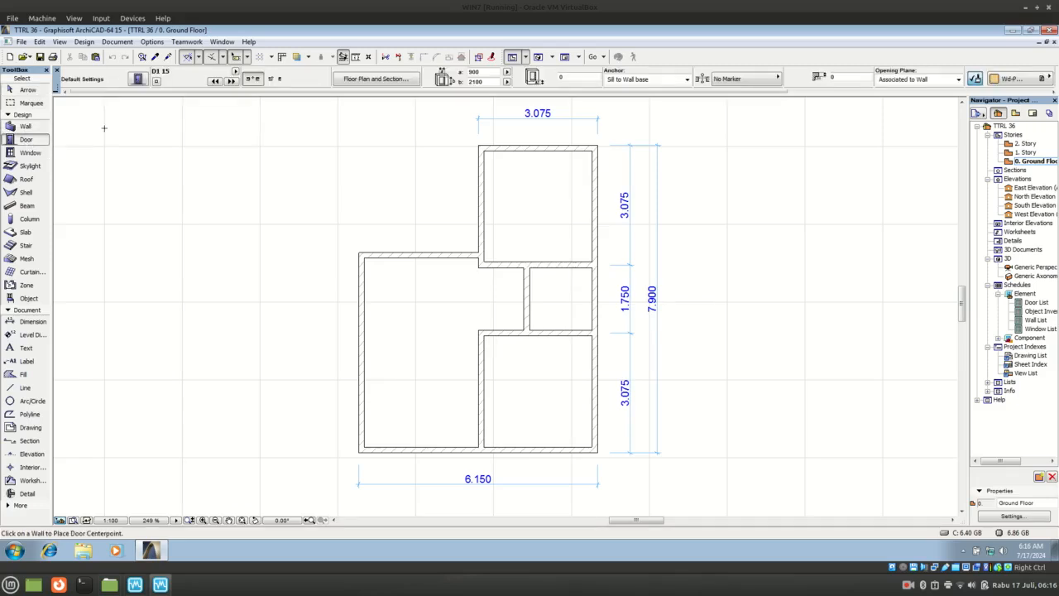
pyautogui.click(138, 80)
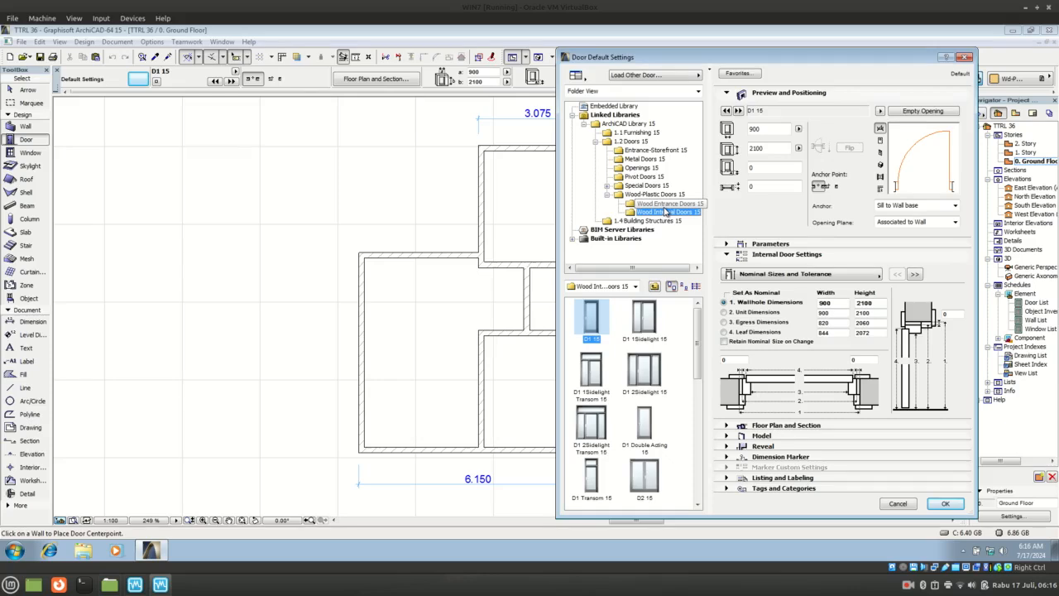
pyautogui.click(666, 207)
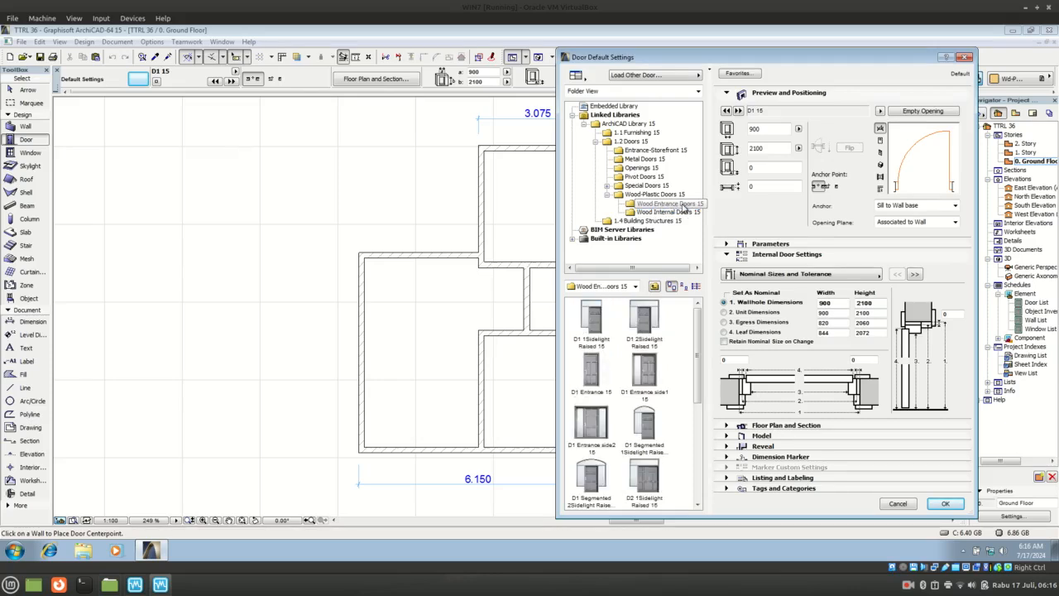
pyautogui.click(672, 207)
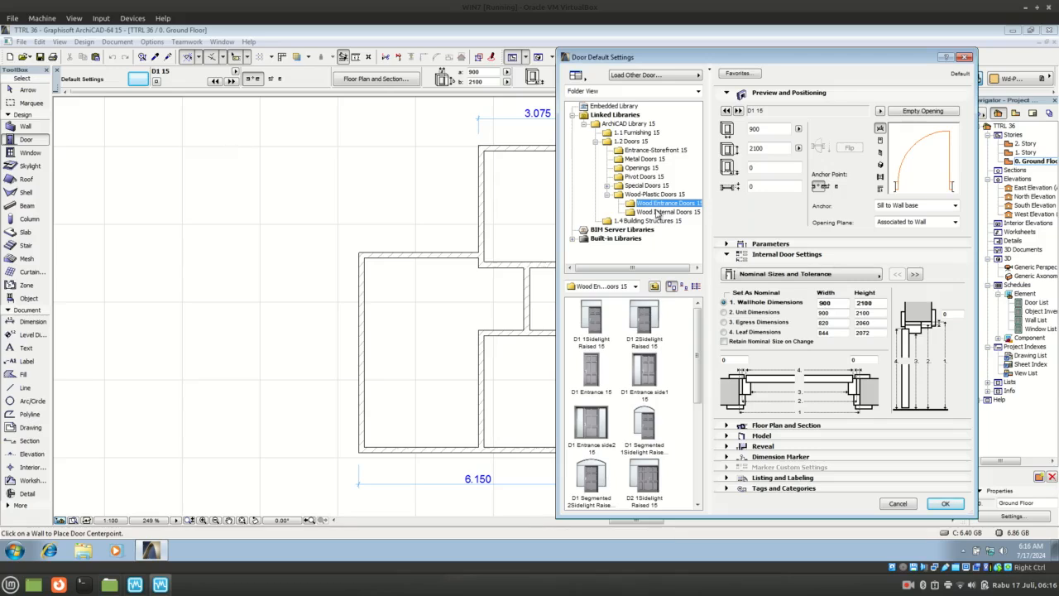
pyautogui.click(648, 375)
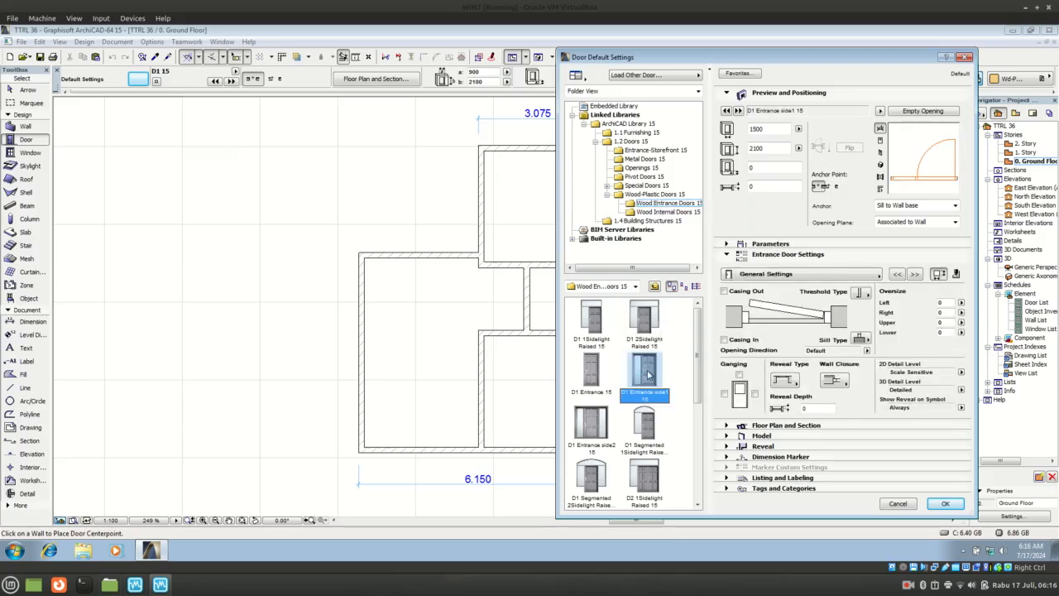
pyautogui.click(946, 504)
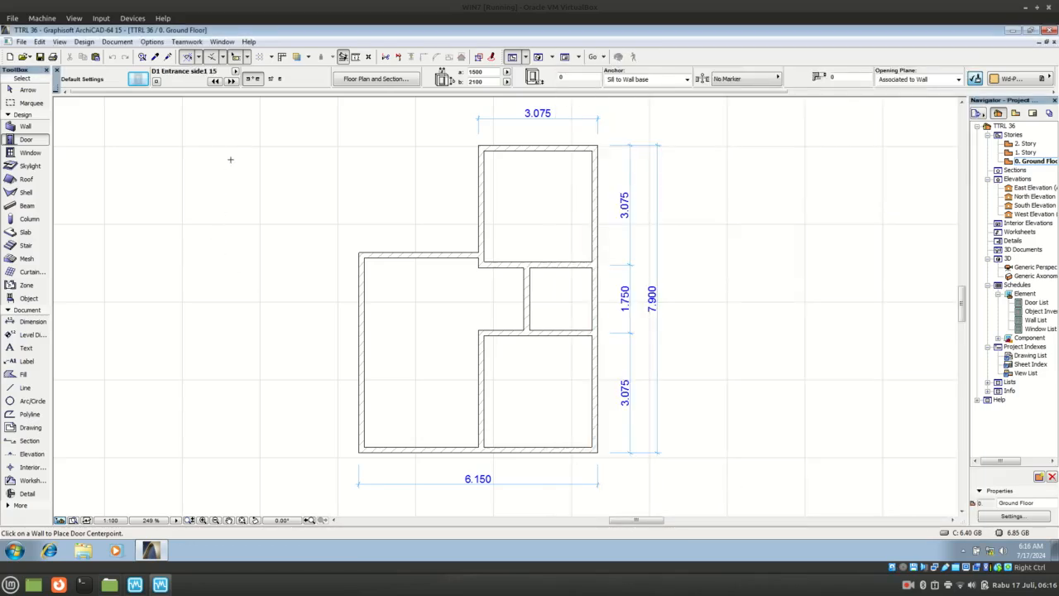
# - Place the entrance door by its corner in the plan's lower exterior wall, left of the partition junction, opening inward and hinged beside the partition
pyautogui.click(271, 79)
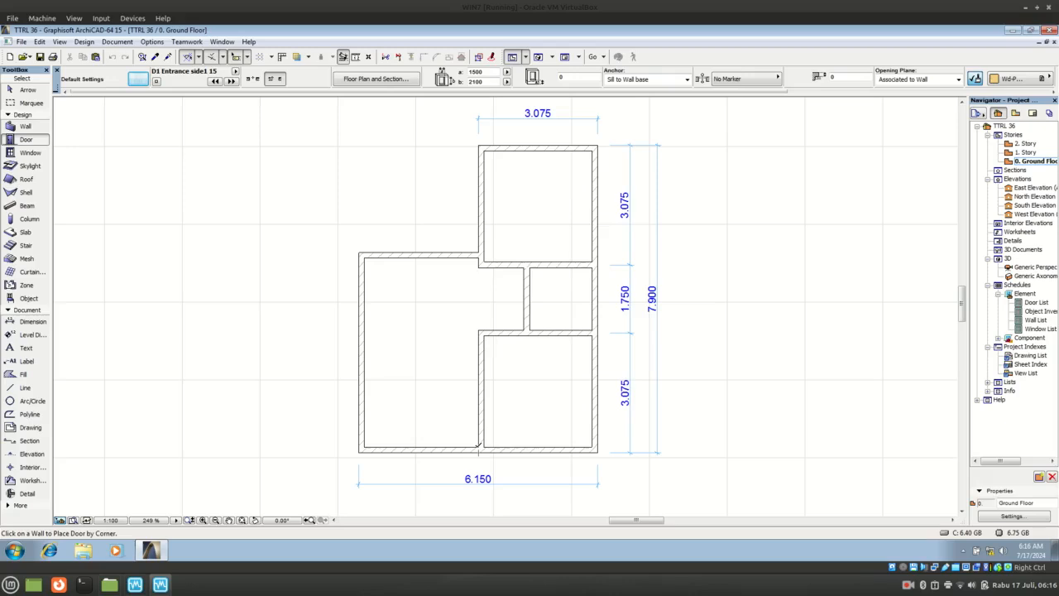
pyautogui.scroll(5, 478, 447)
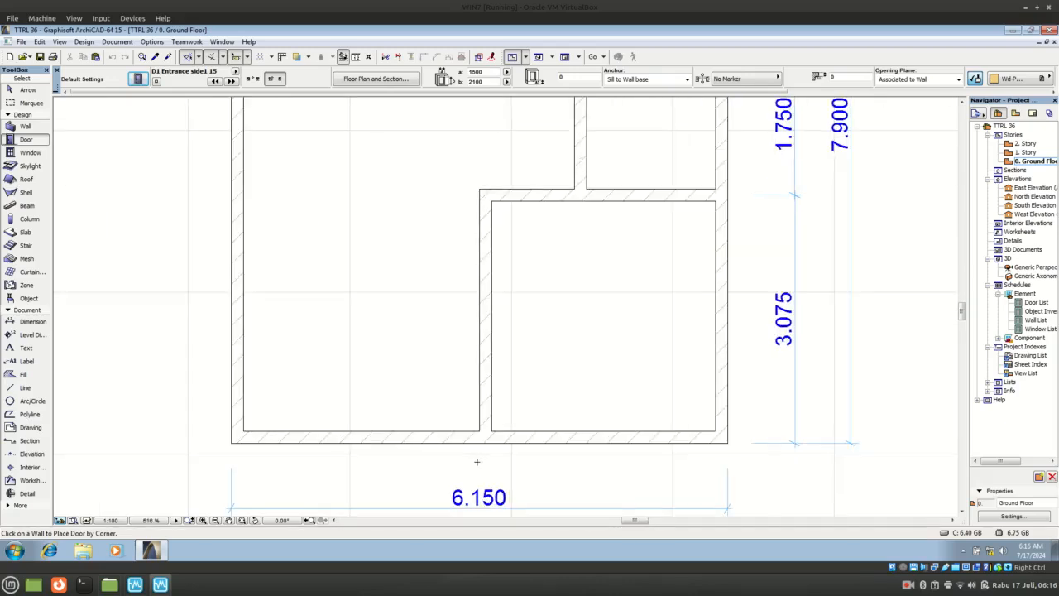
pyautogui.click(480, 415)
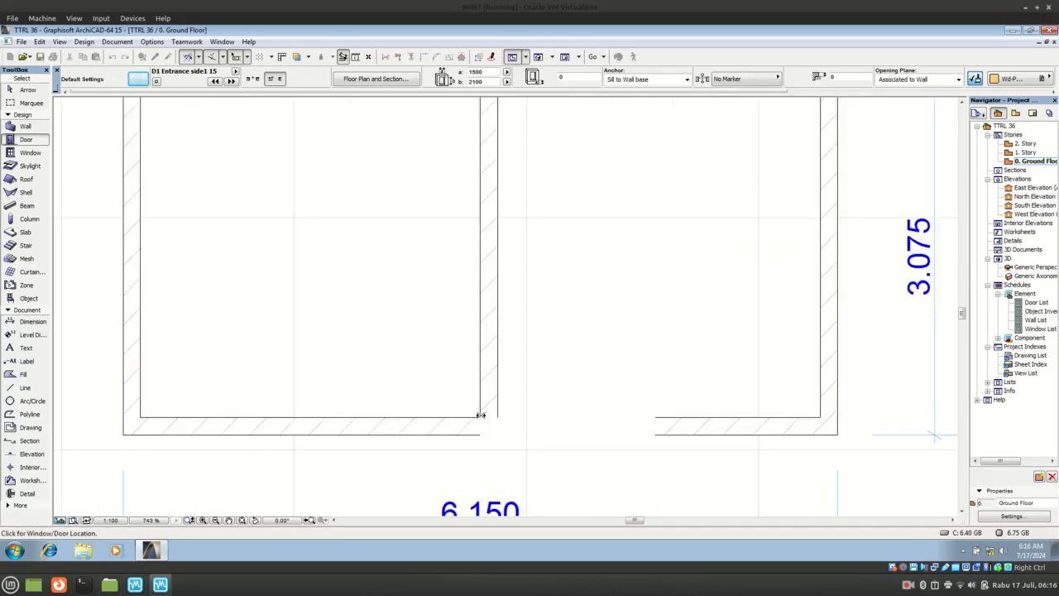
pyautogui.click(480, 416)
pyautogui.click(452, 416)
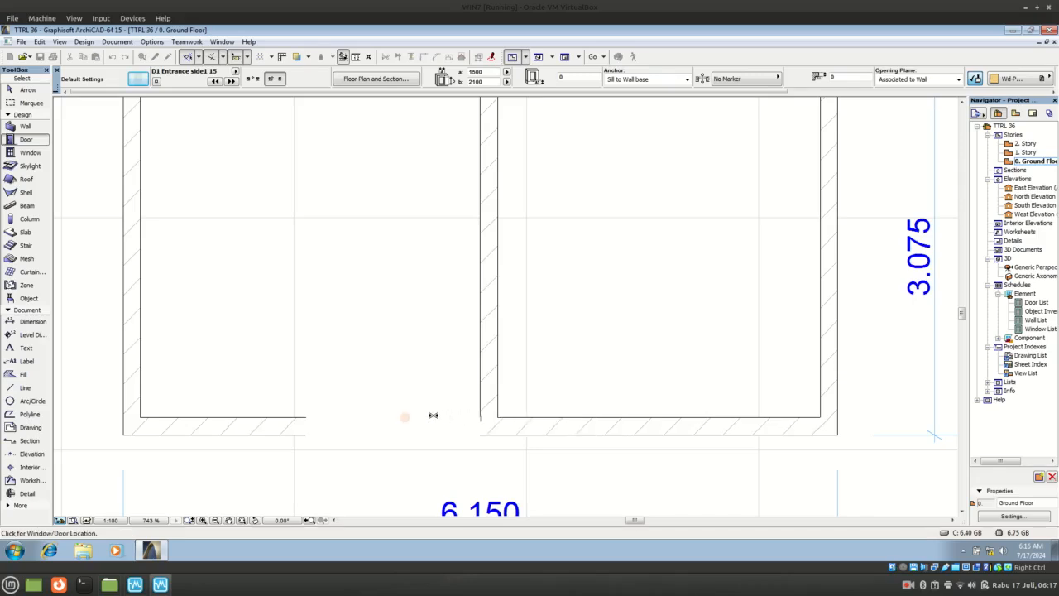
pyautogui.click(433, 415)
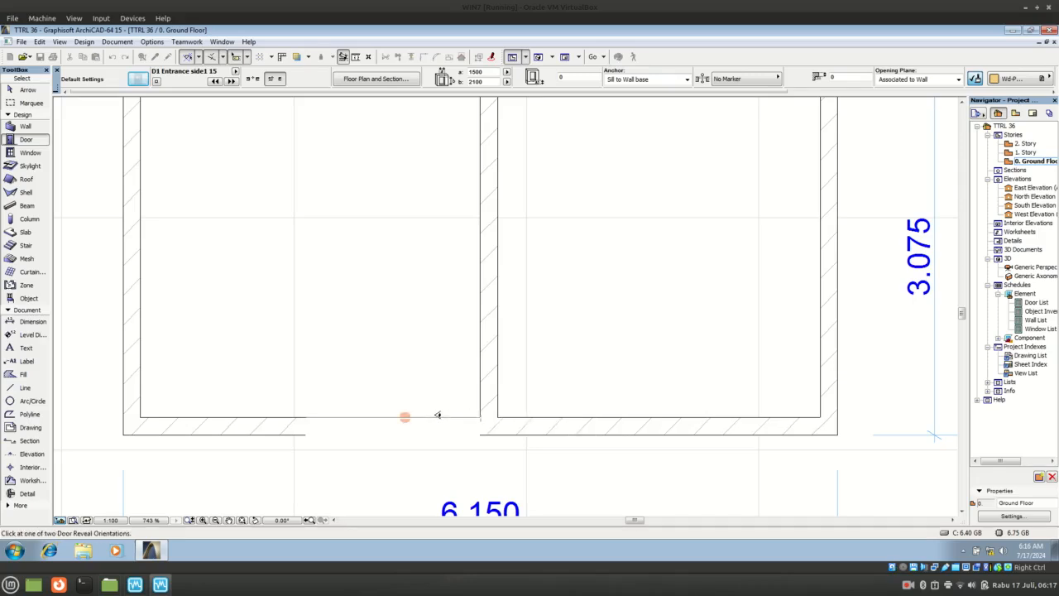
pyautogui.click(462, 370)
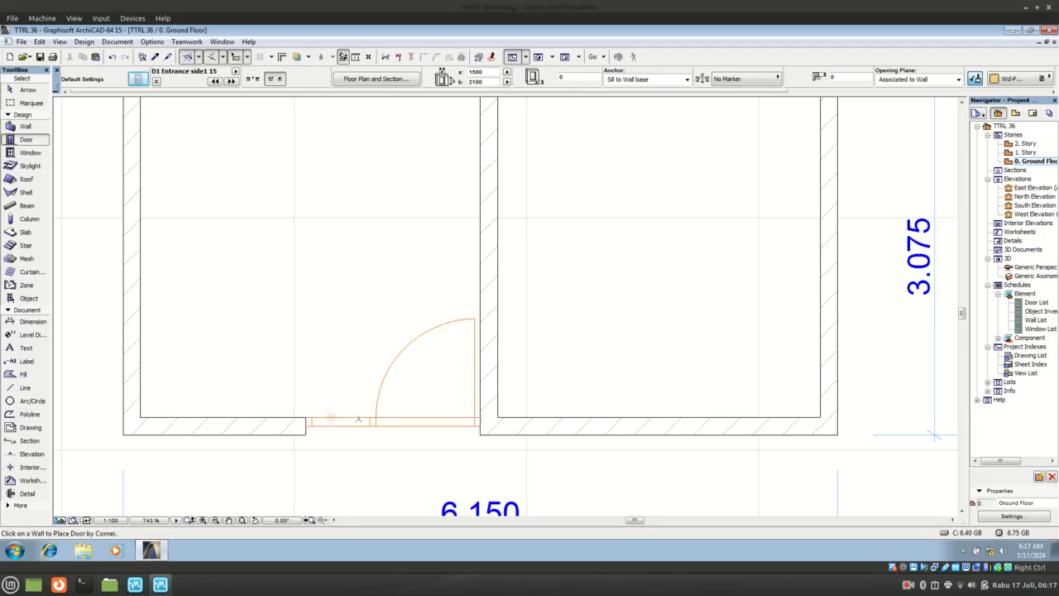
pyautogui.press('Escape')
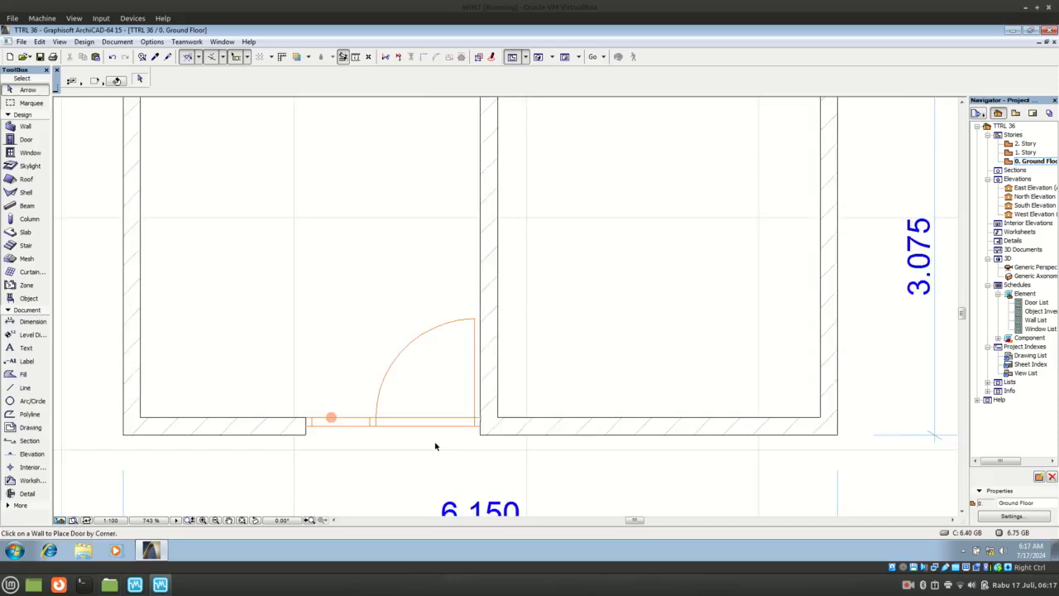
pyautogui.scroll(4, 436, 446)
pyautogui.click(524, 412)
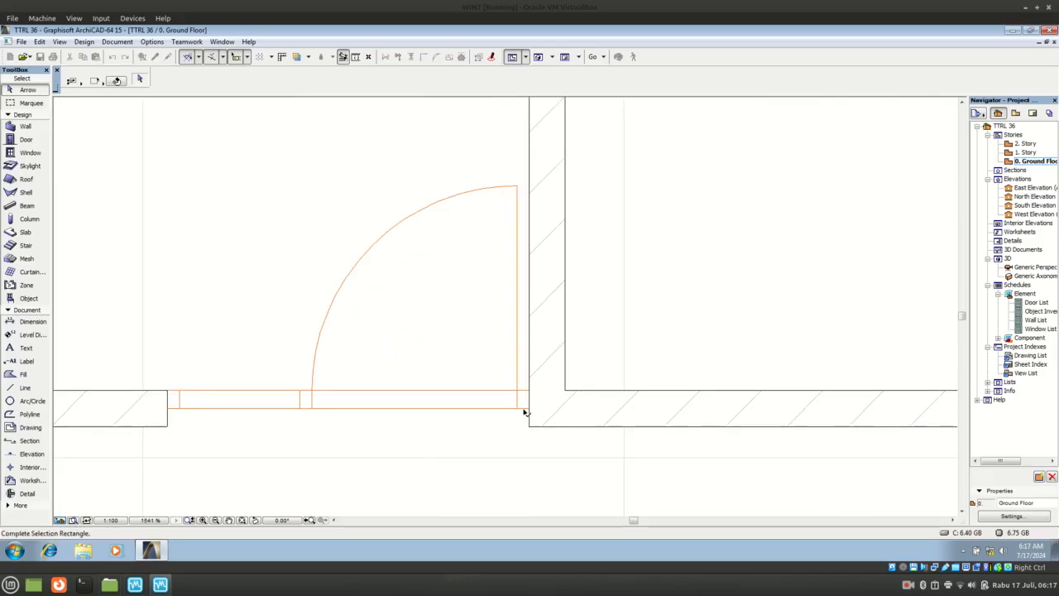
pyautogui.click(522, 402)
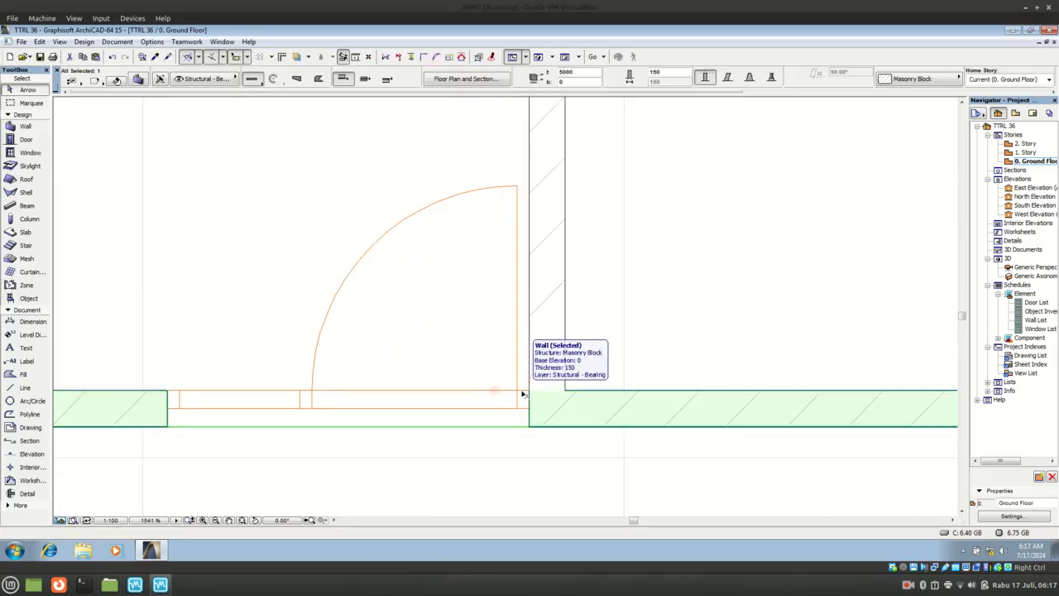
pyautogui.press('Escape')
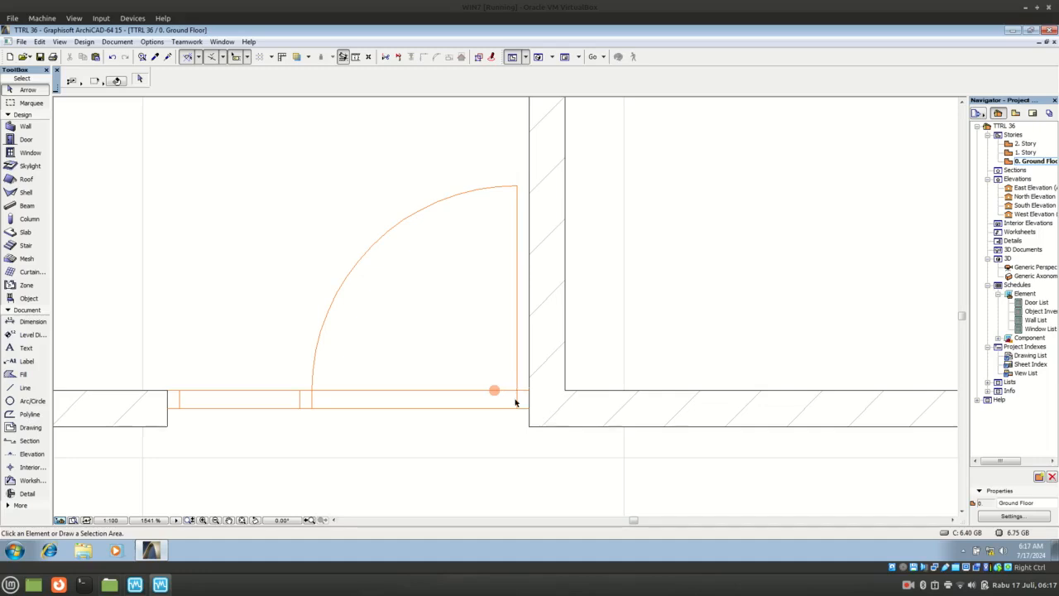
pyautogui.click(517, 390)
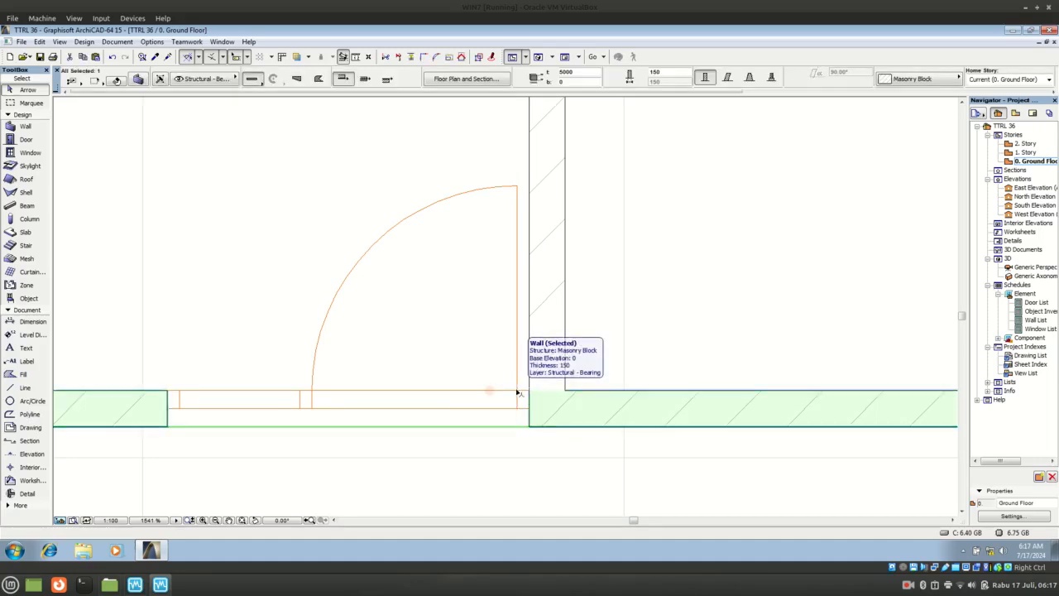
pyautogui.press('Escape')
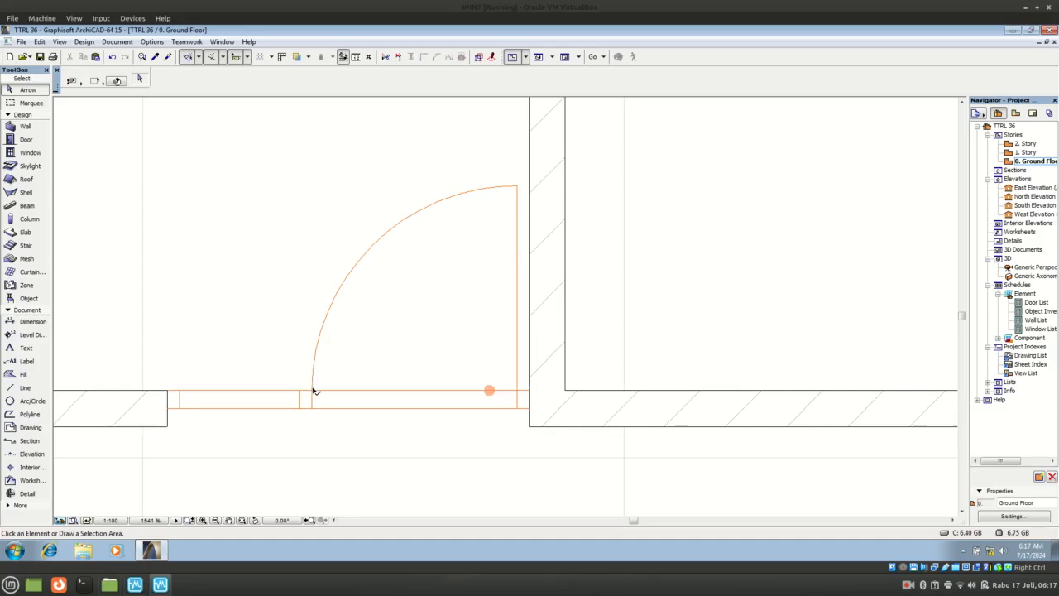
# - Select the entrance door and move it 50 mm along the wall, away from the partition
pyautogui.moveTo(314, 390)
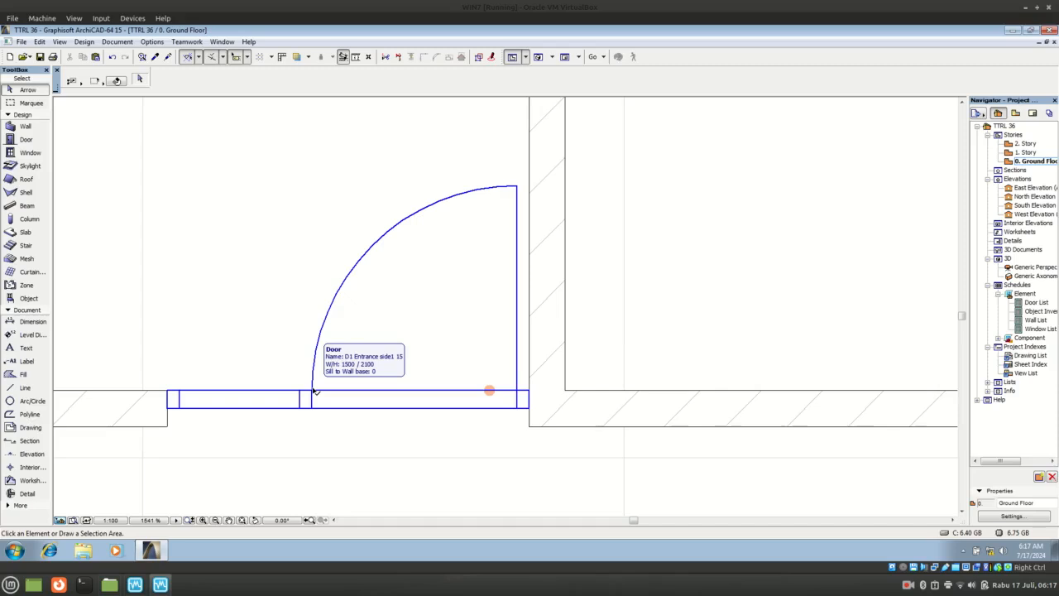
pyautogui.click(314, 391)
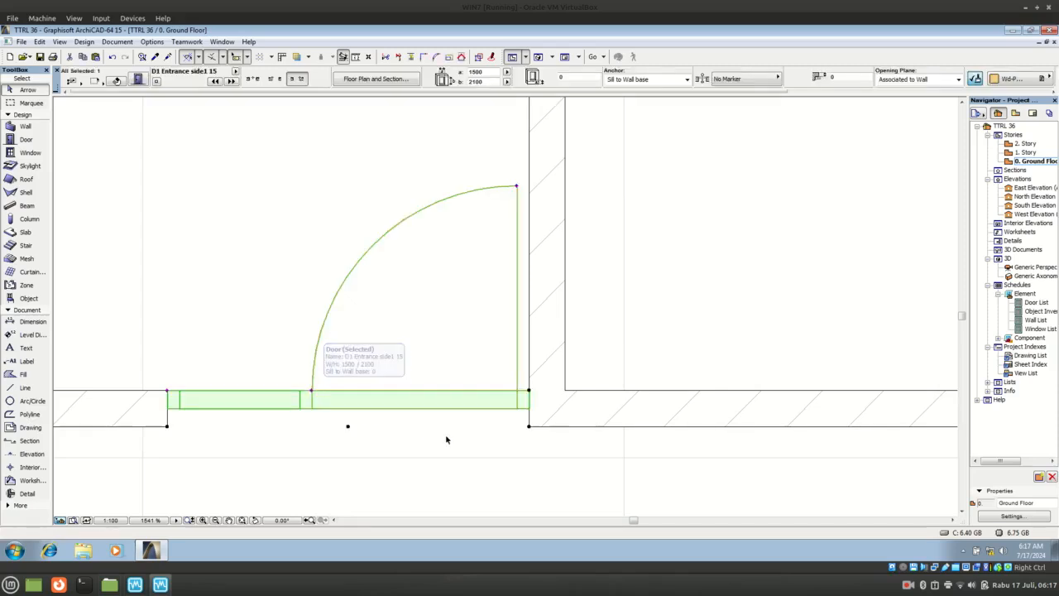
pyautogui.click(529, 427)
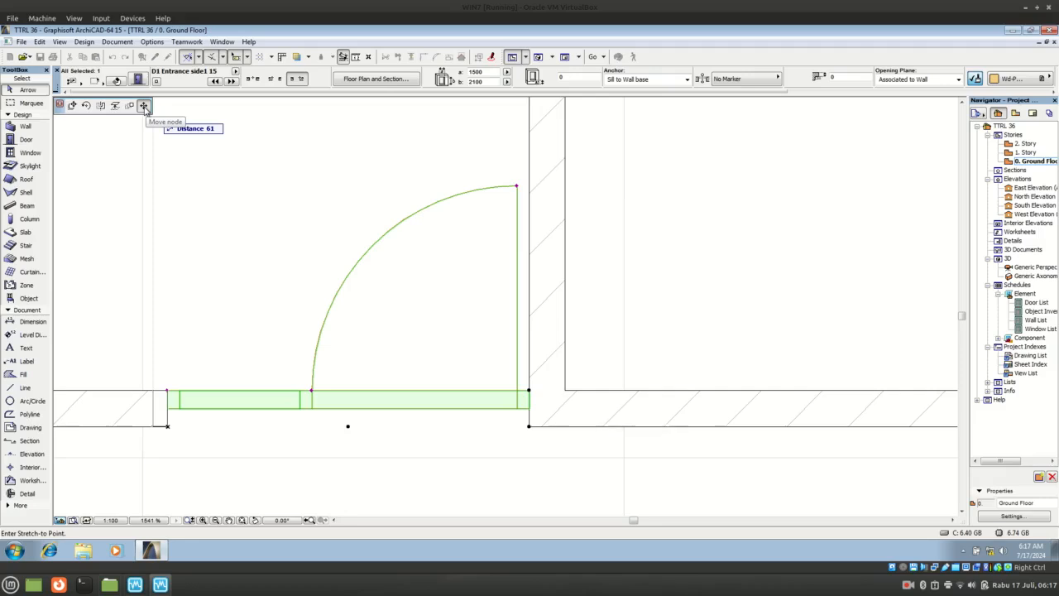
pyautogui.click(72, 107)
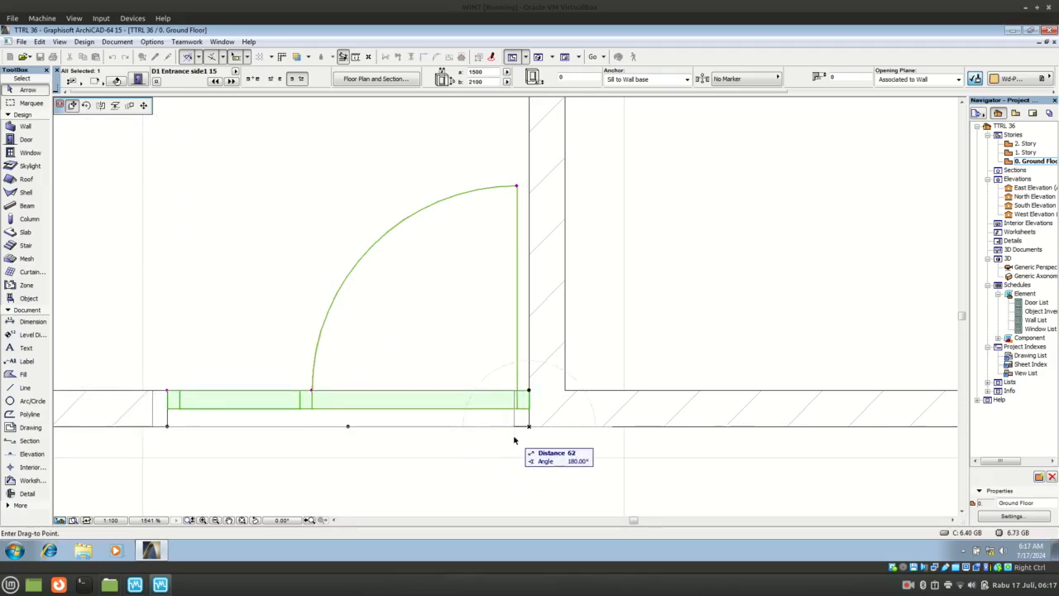
pyautogui.write('50')
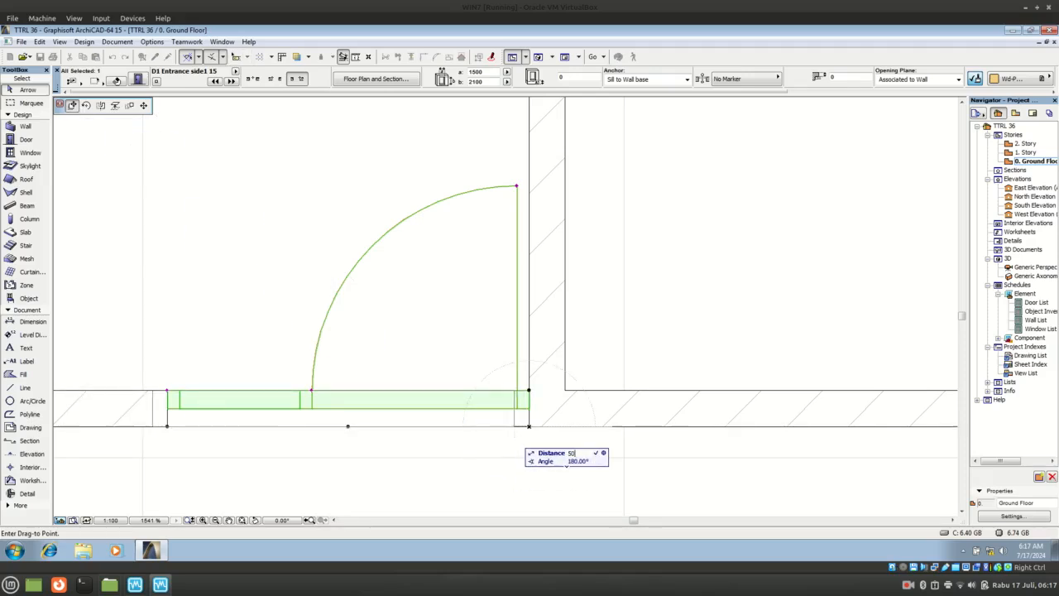
pyautogui.press('Return')
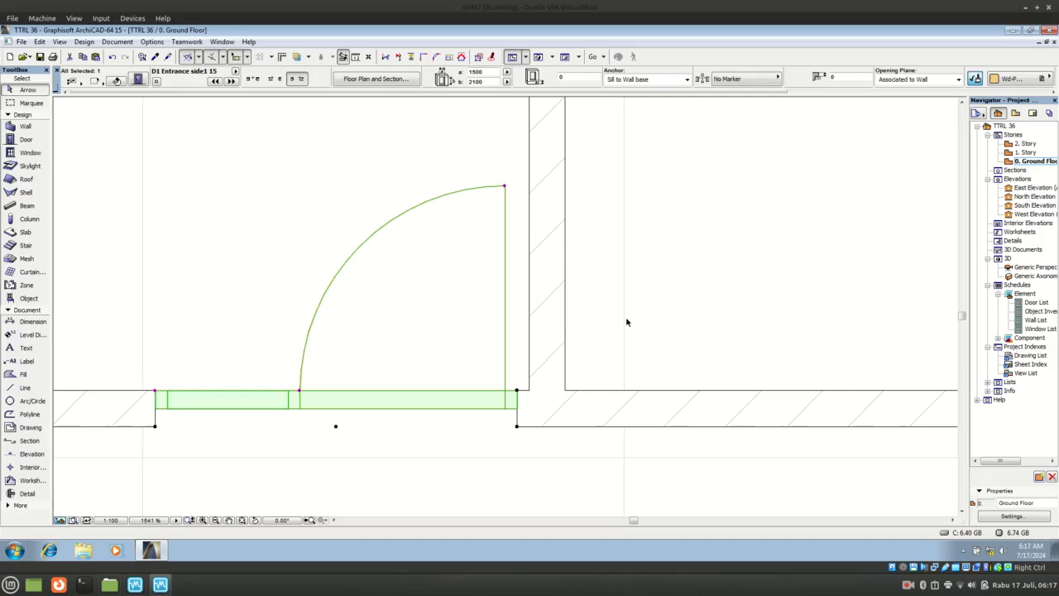
pyautogui.click(629, 319)
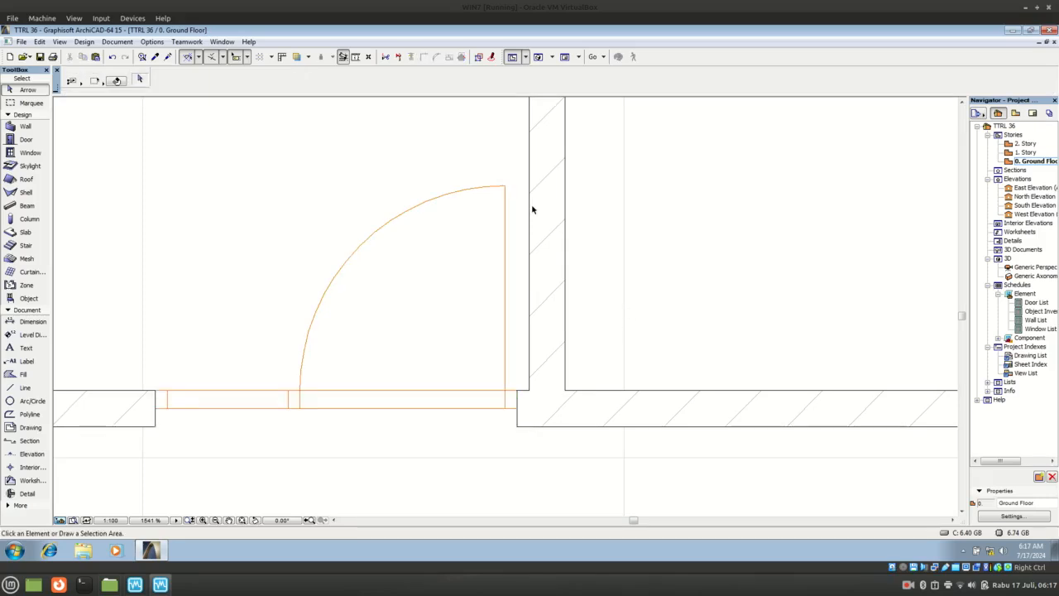
# - Show the building in a 3D perspective and examine the entrance door up close from outside
pyautogui.scroll(-5, 595, 208)
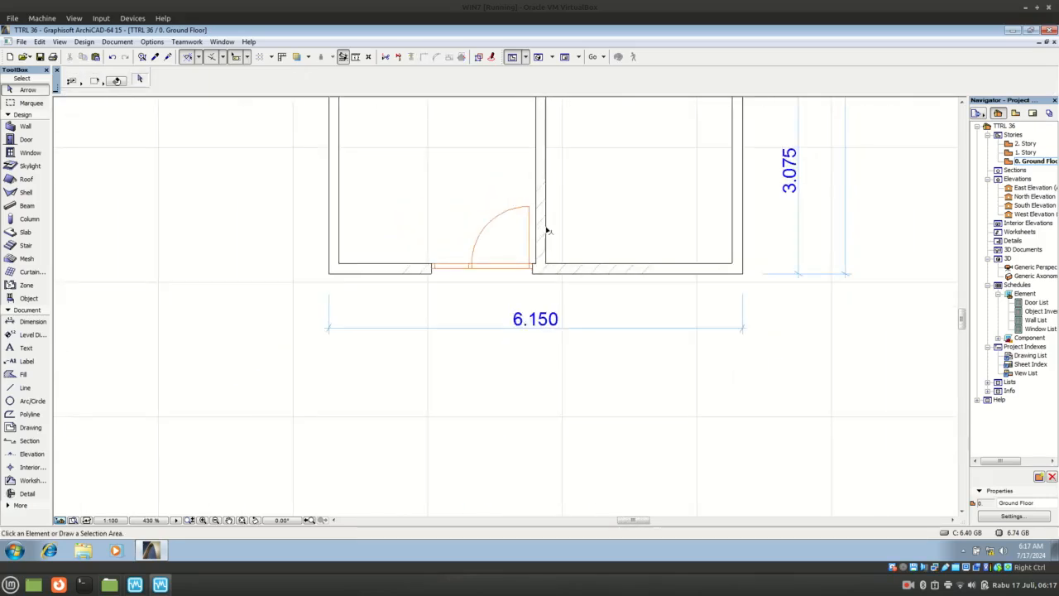
pyautogui.click(538, 57)
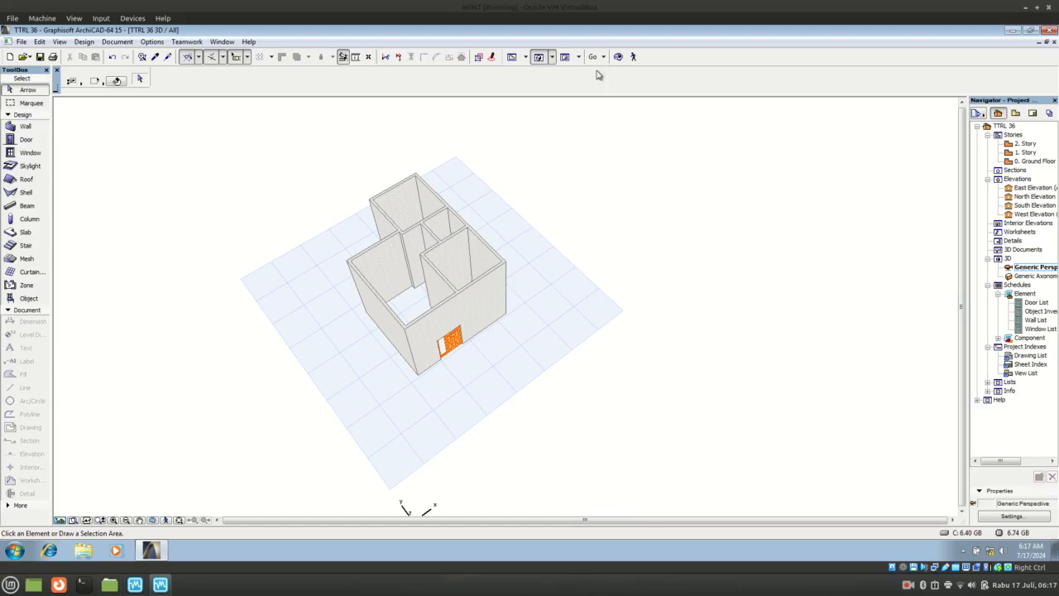
pyautogui.click(618, 56)
pyautogui.moveTo(471, 398); pyautogui.dragTo(444, 327)
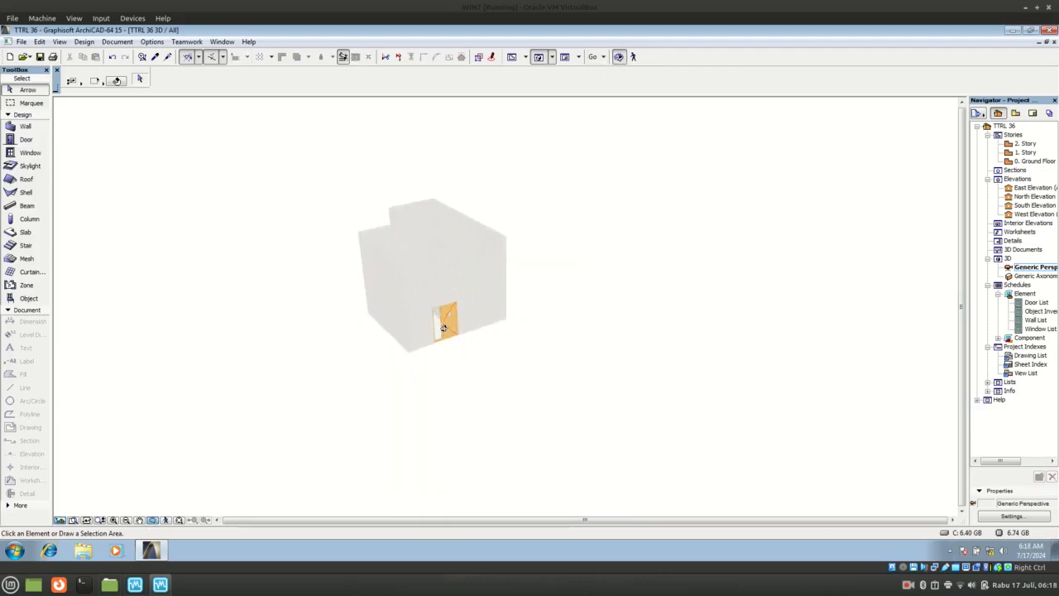
pyautogui.scroll(8, 447, 323)
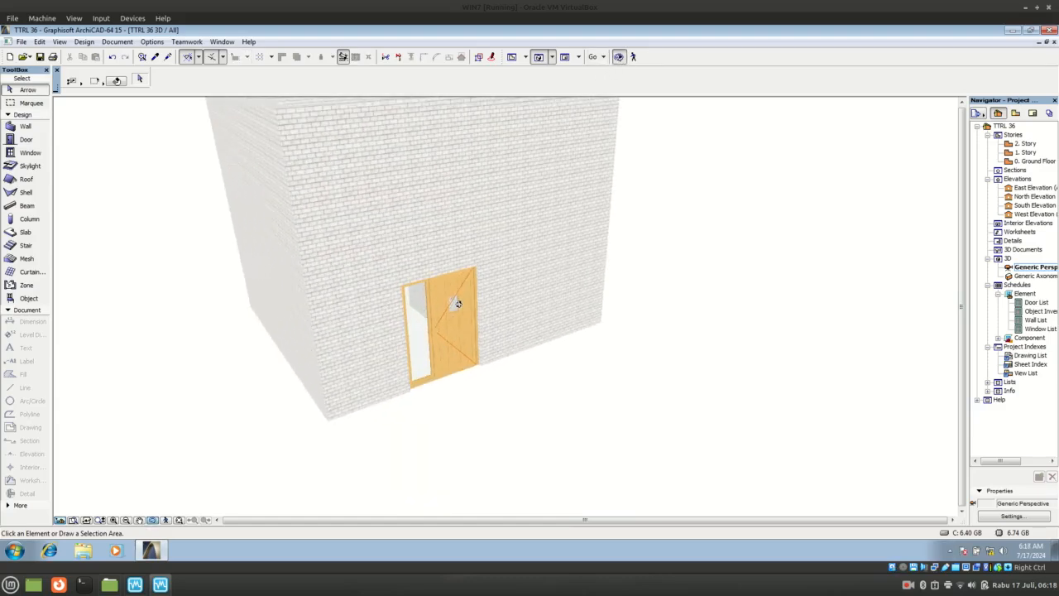
pyautogui.scroll(5, 458, 303)
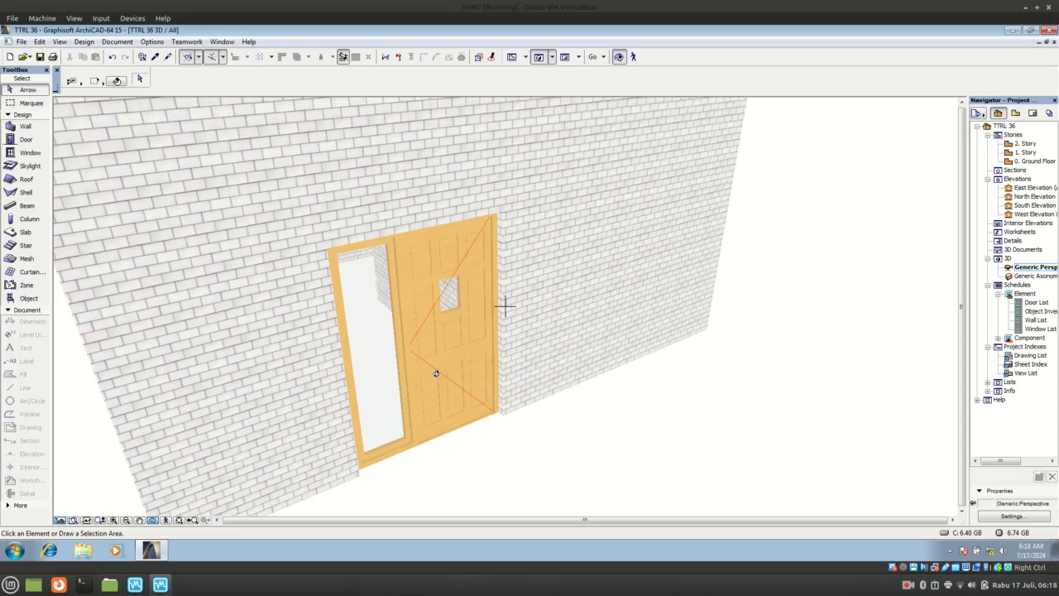
pyautogui.press('Escape')
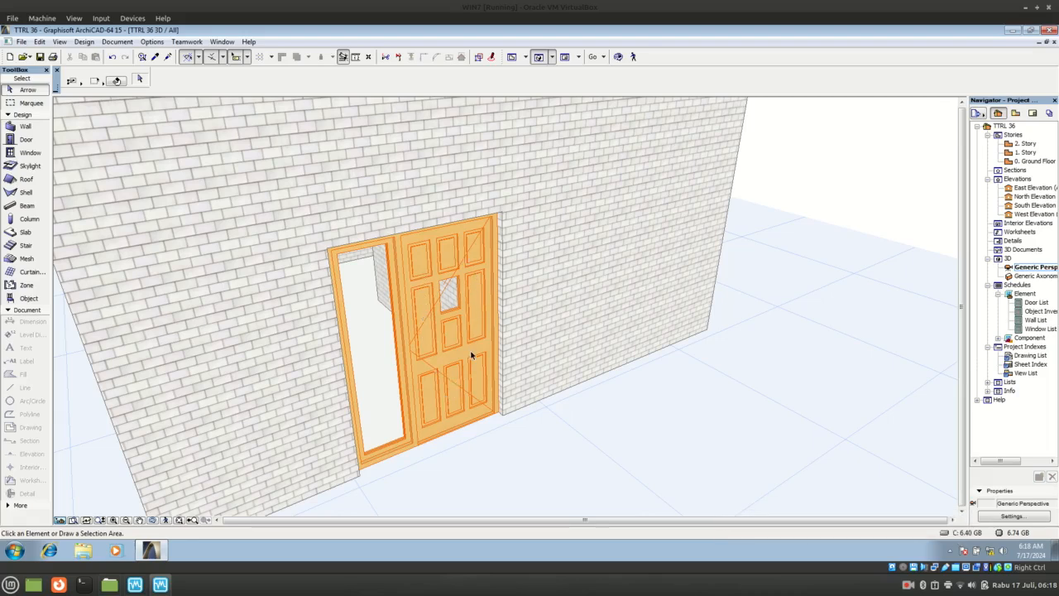
# - Select the entrance door, set its door panel to Style 1 in the door's parameters, and apply the change
pyautogui.click(420, 448)
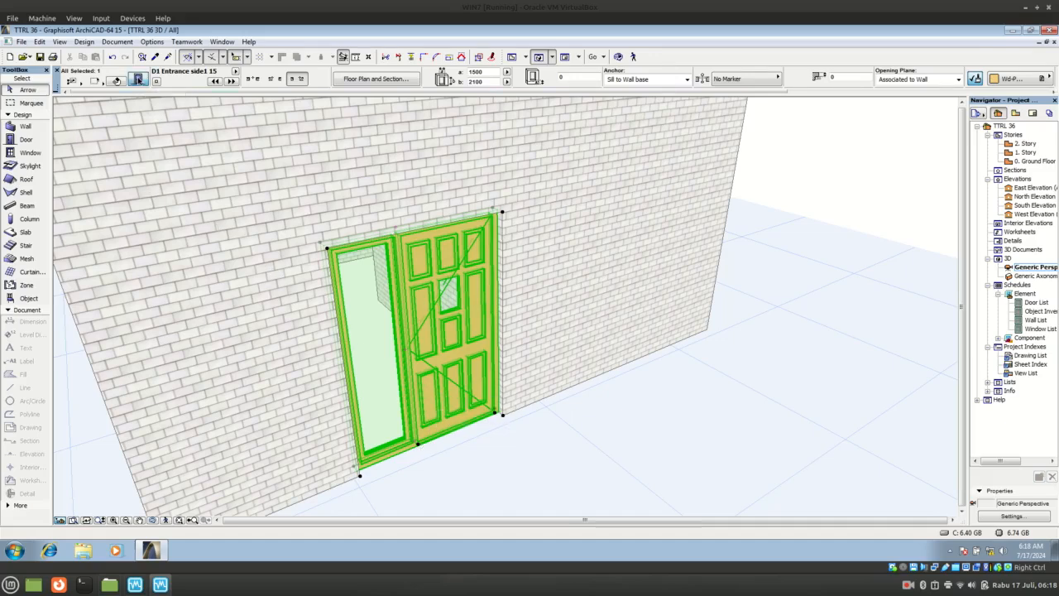
pyautogui.click(139, 80)
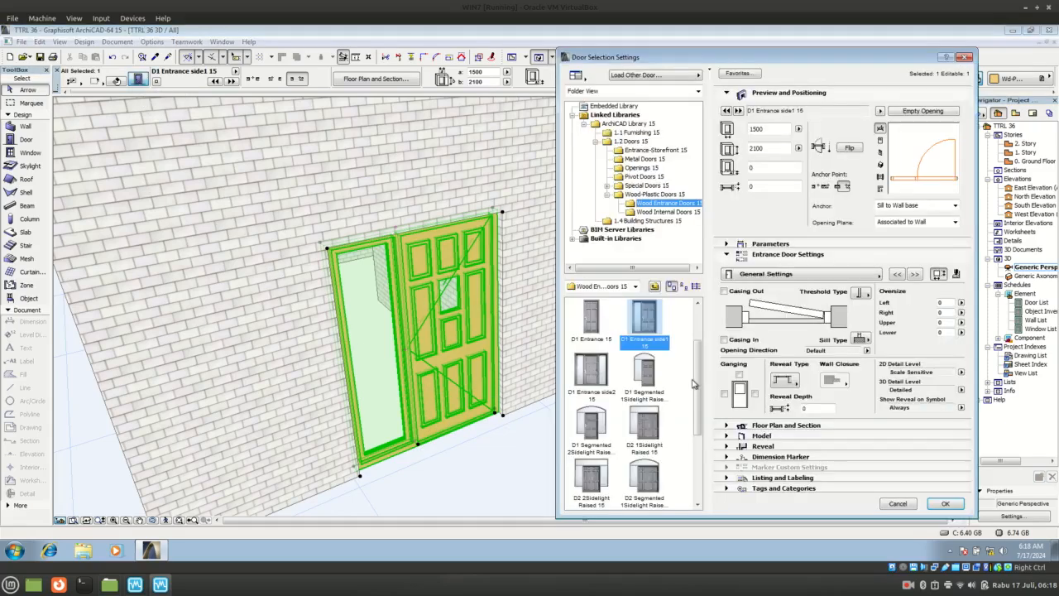
pyautogui.click(776, 249)
pyautogui.click(776, 247)
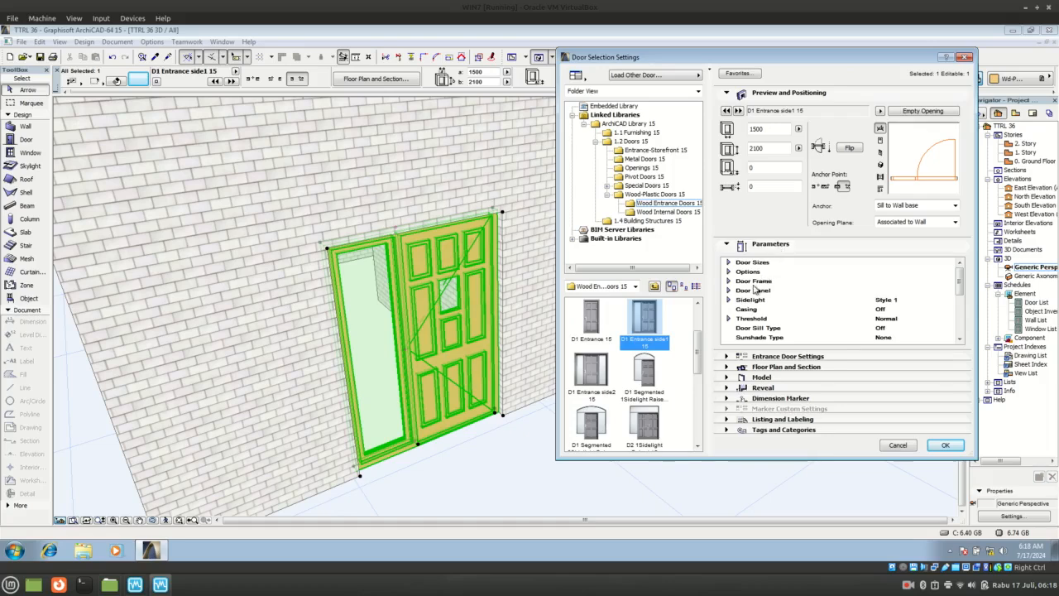
pyautogui.click(729, 291)
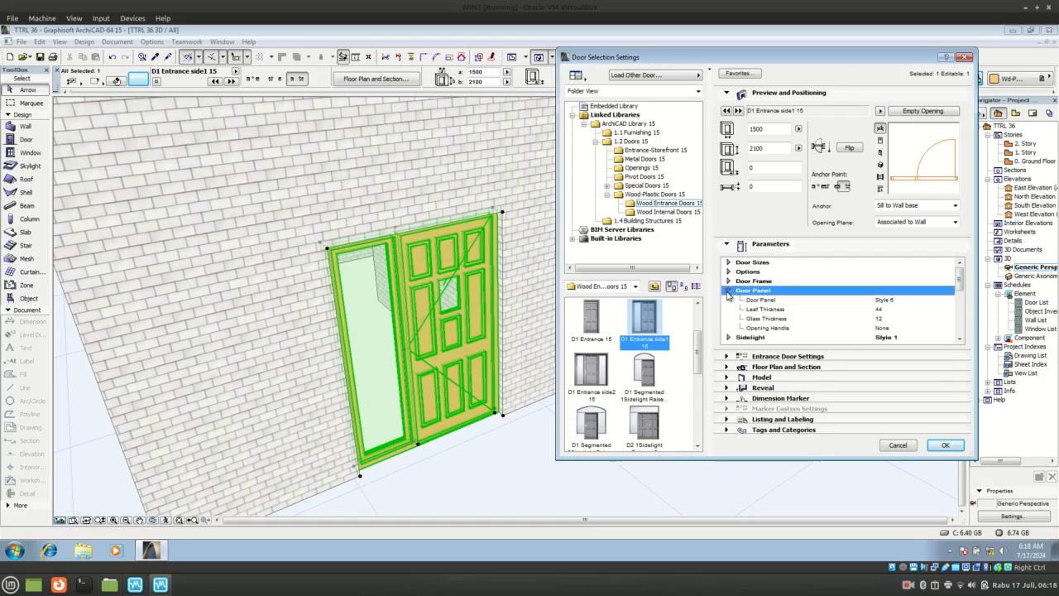
pyautogui.click(895, 301)
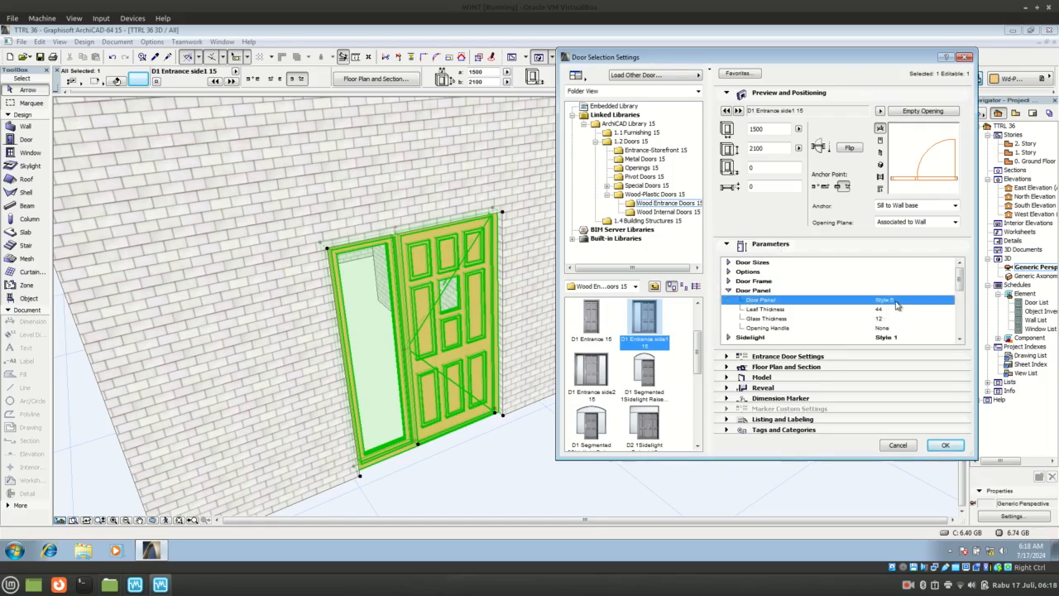
pyautogui.click(949, 302)
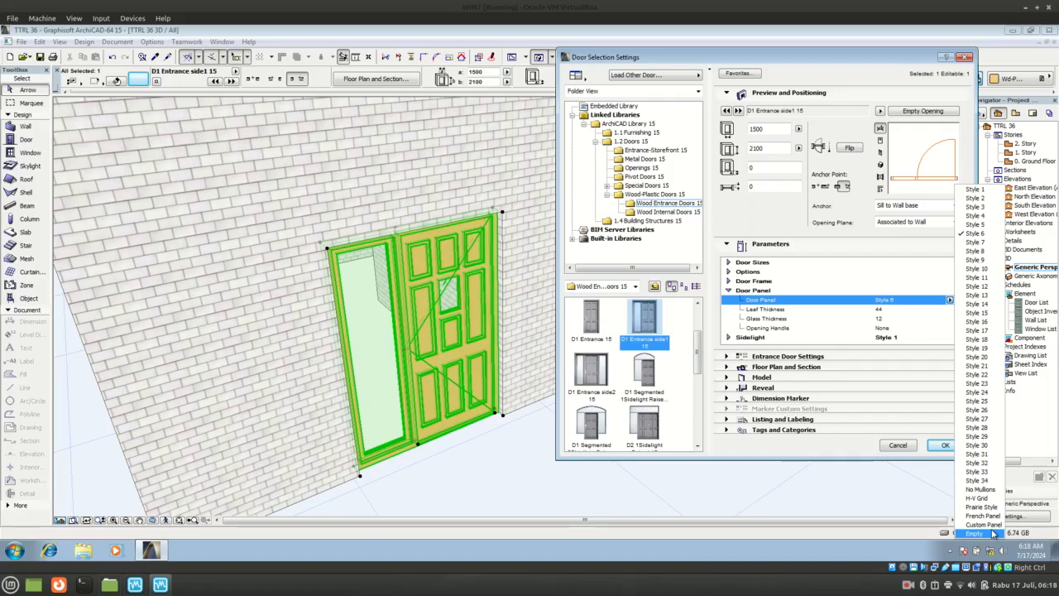
pyautogui.click(988, 192)
pyautogui.click(941, 447)
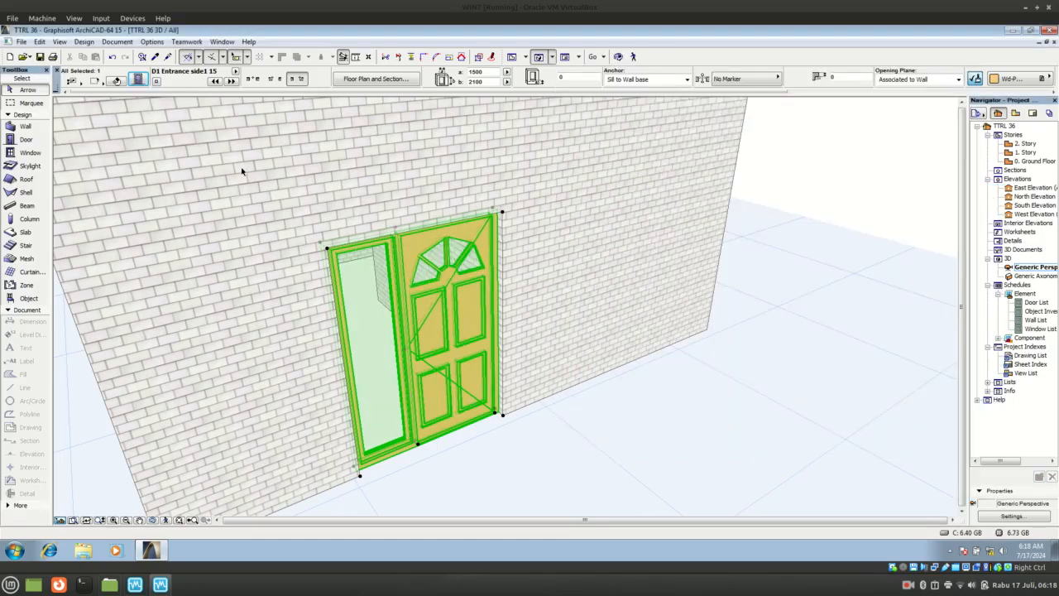
# - Reopen the selected entrance door's settings and set its opening angle in 2D to 45°
pyautogui.click(138, 79)
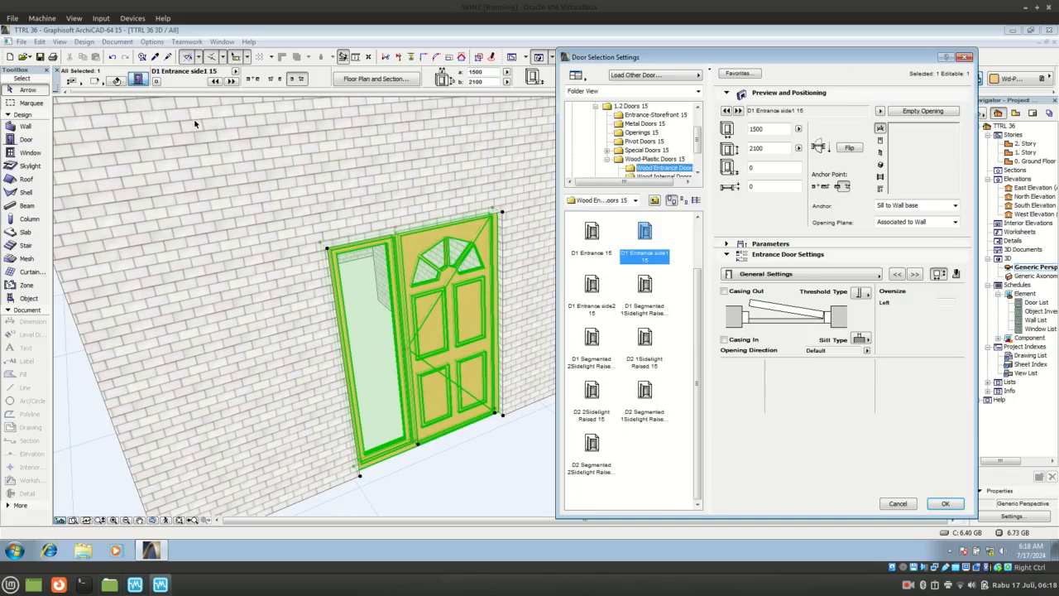
pyautogui.click(832, 255)
pyautogui.click(824, 244)
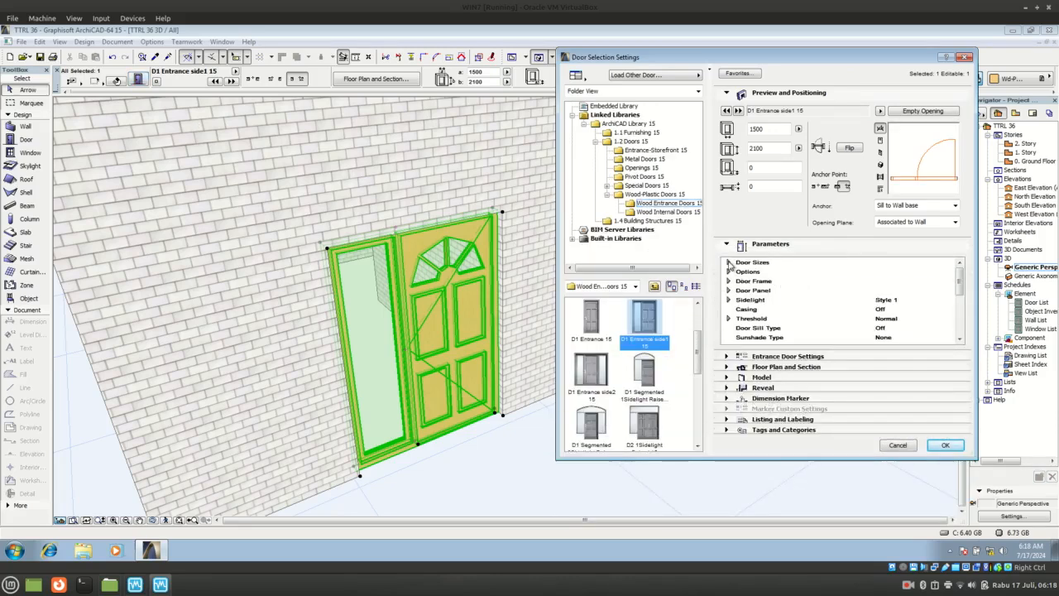
pyautogui.click(729, 272)
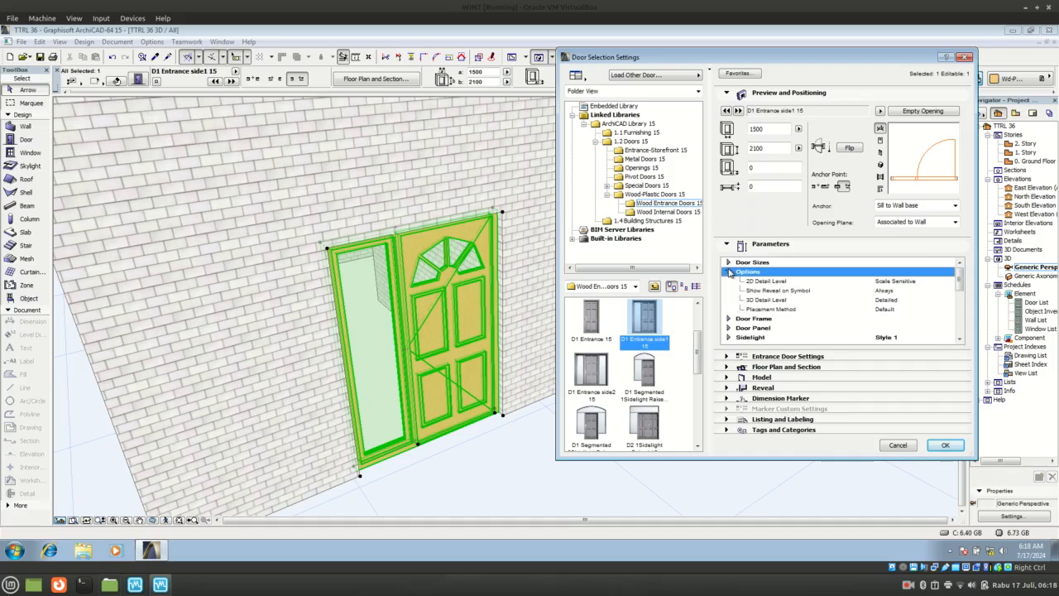
pyautogui.click(961, 339)
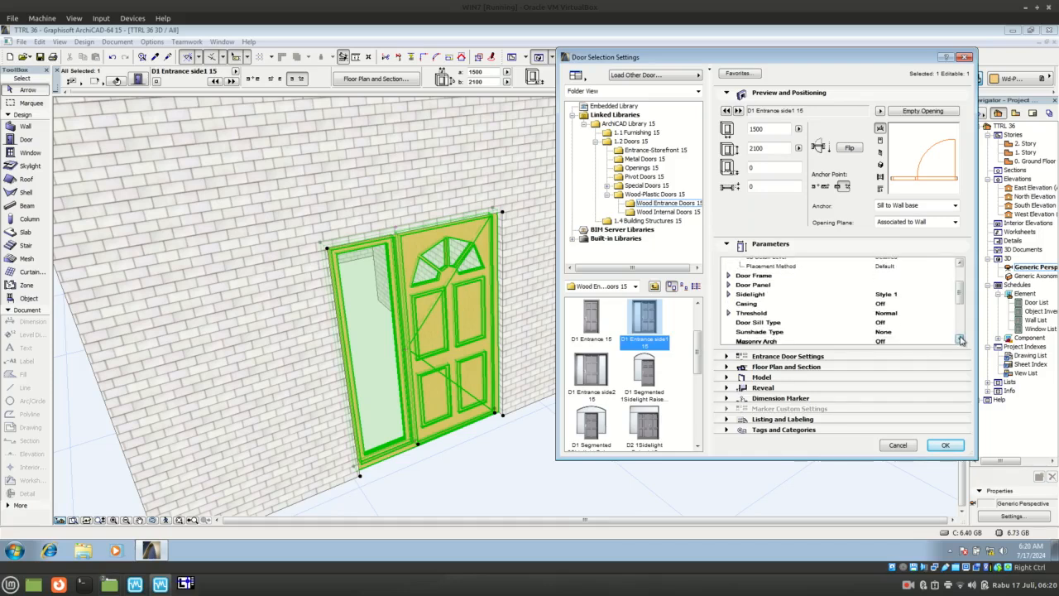
pyautogui.click(961, 339)
pyautogui.click(960, 339)
pyautogui.click(961, 339)
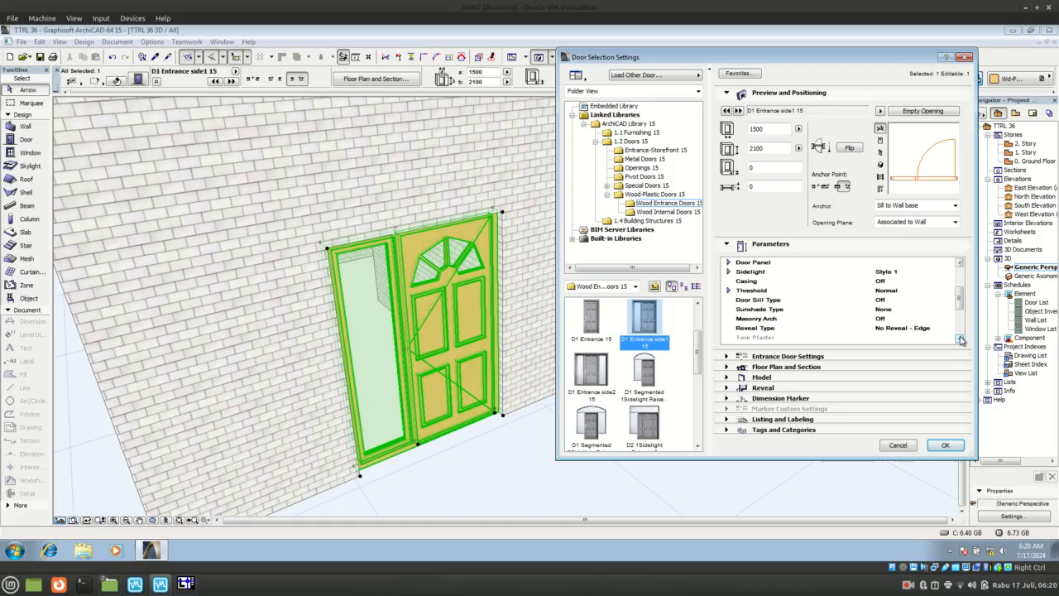
pyautogui.click(961, 340)
pyautogui.click(961, 339)
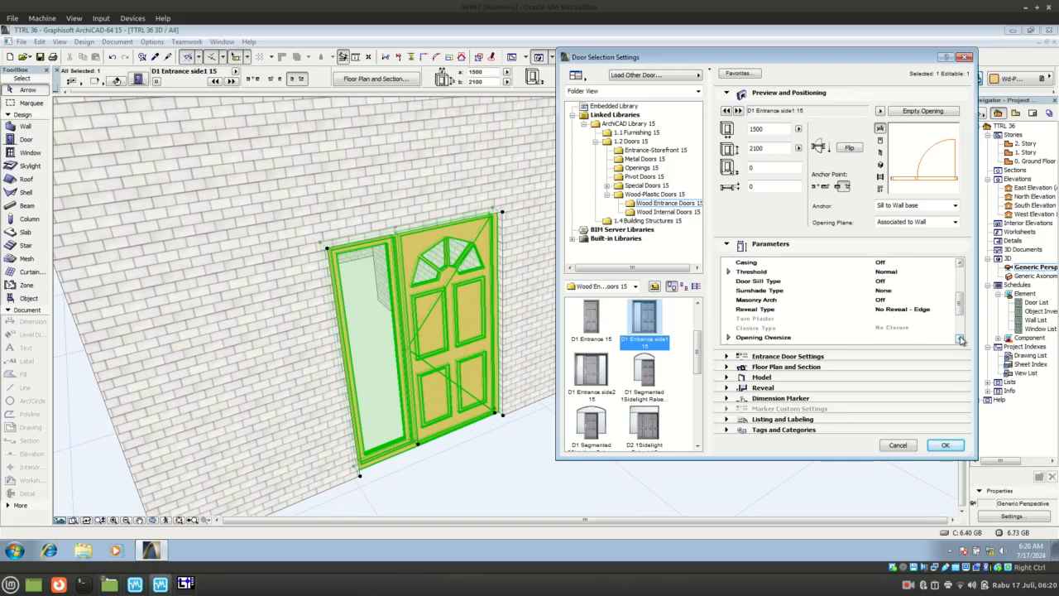
pyautogui.click(960, 339)
pyautogui.click(961, 340)
pyautogui.click(961, 339)
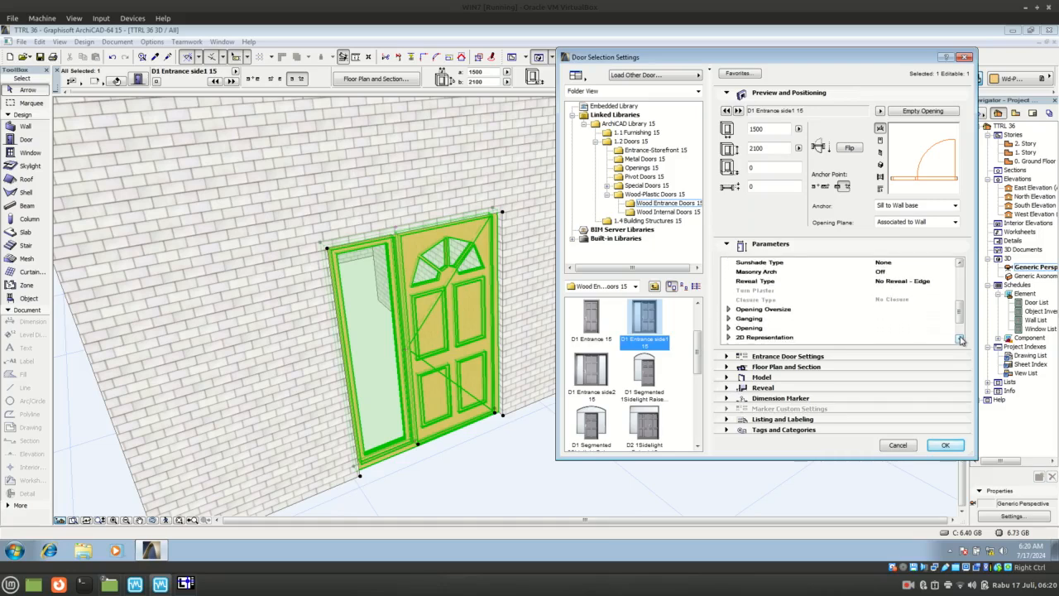
pyautogui.click(961, 339)
pyautogui.click(961, 340)
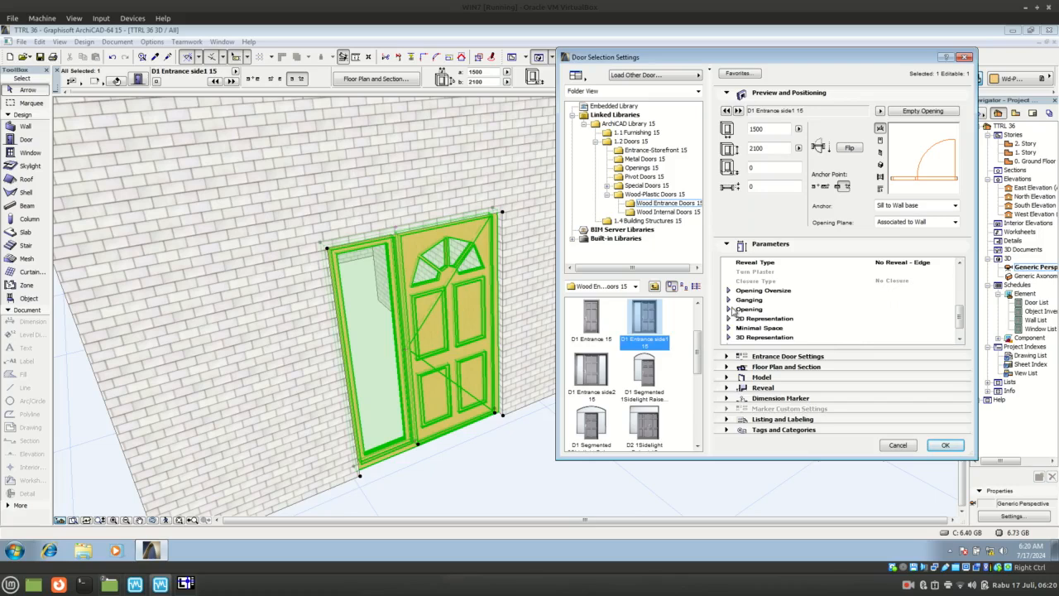
pyautogui.click(728, 309)
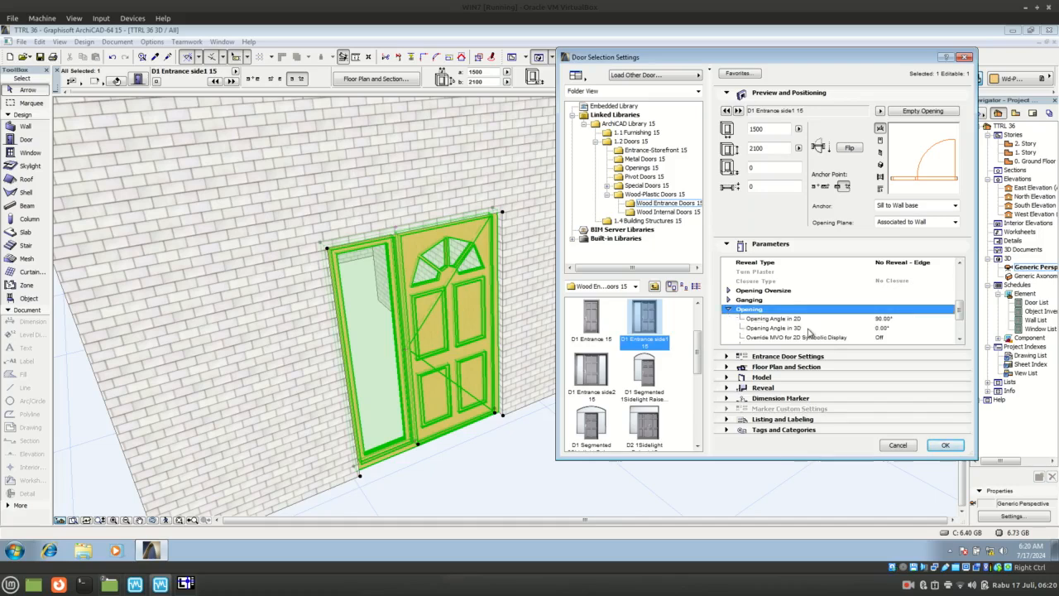
pyautogui.click(887, 320)
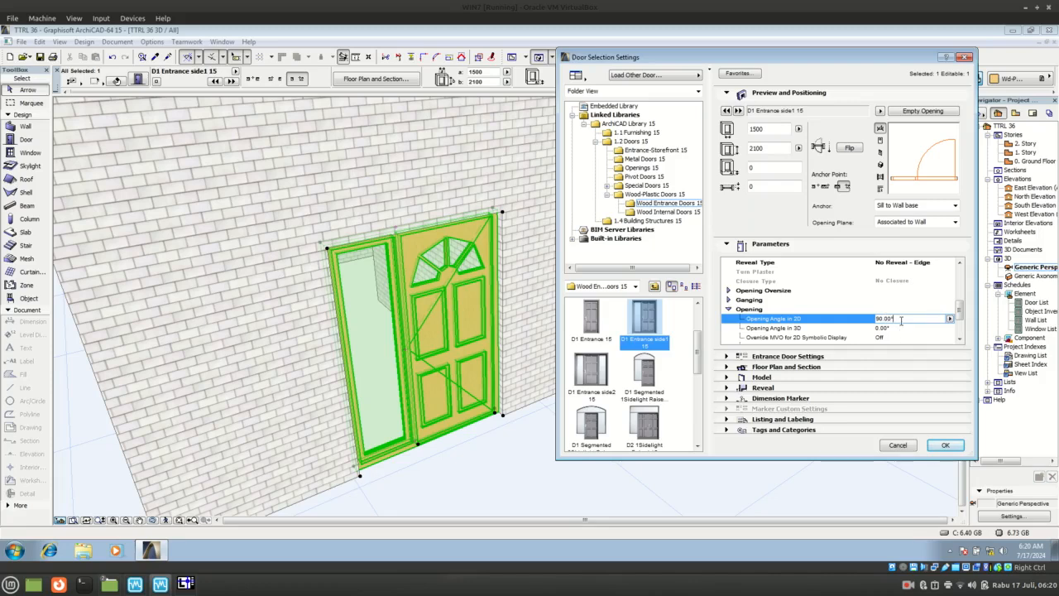
pyautogui.moveTo(902, 321); pyautogui.dragTo(874, 320)
pyautogui.write('45')
# - Examine the door's minimal space, 3D representation, materials, listing, opening oversize and door frame parameters
pyautogui.scroll(-8, 730, 309)
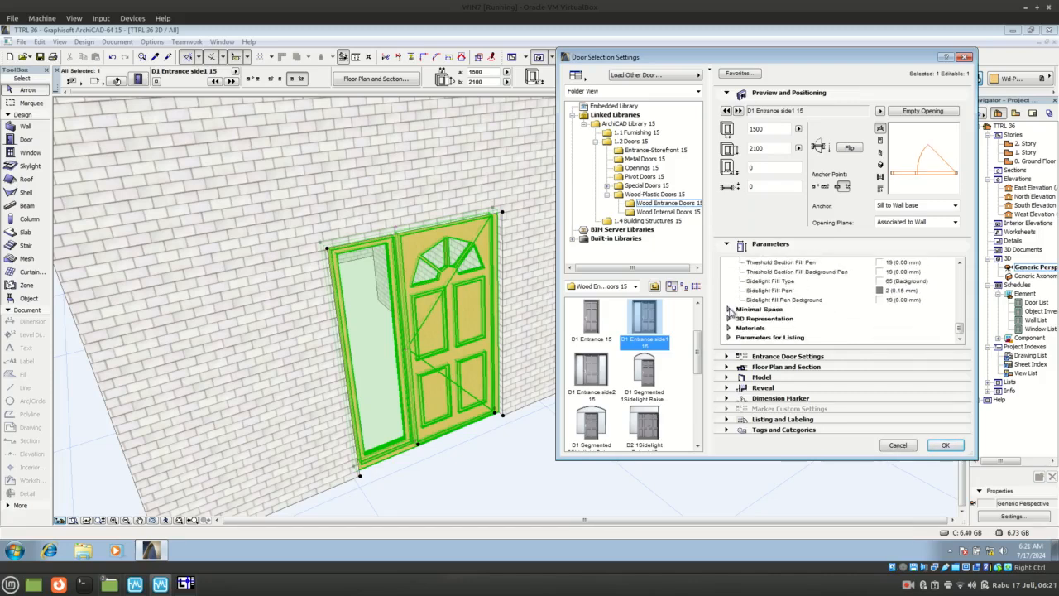
pyautogui.click(729, 308)
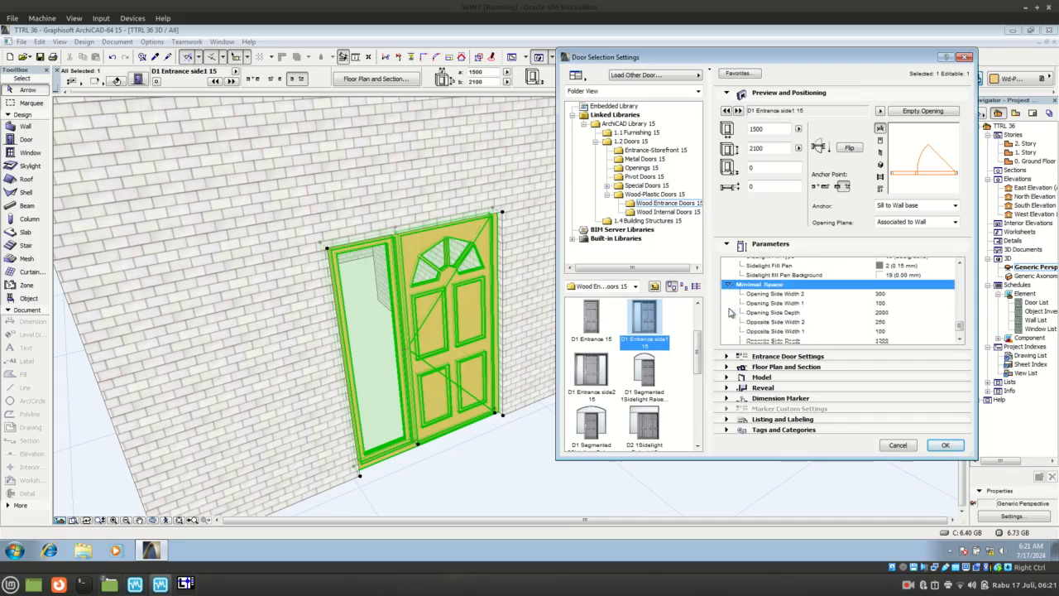
pyautogui.scroll(-1, 730, 311)
pyautogui.click(732, 320)
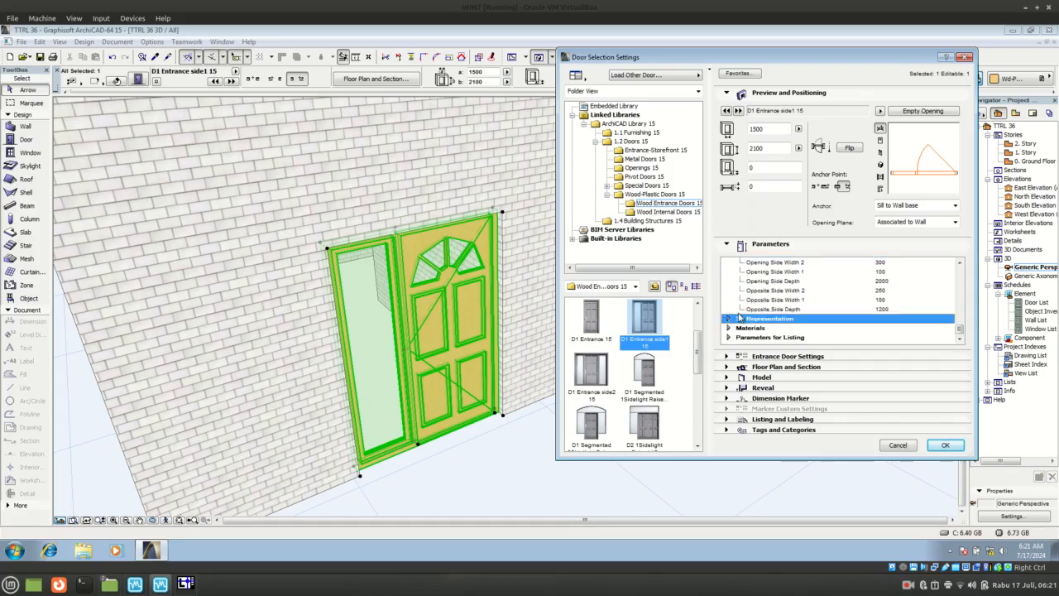
pyautogui.scroll(-2, 747, 306)
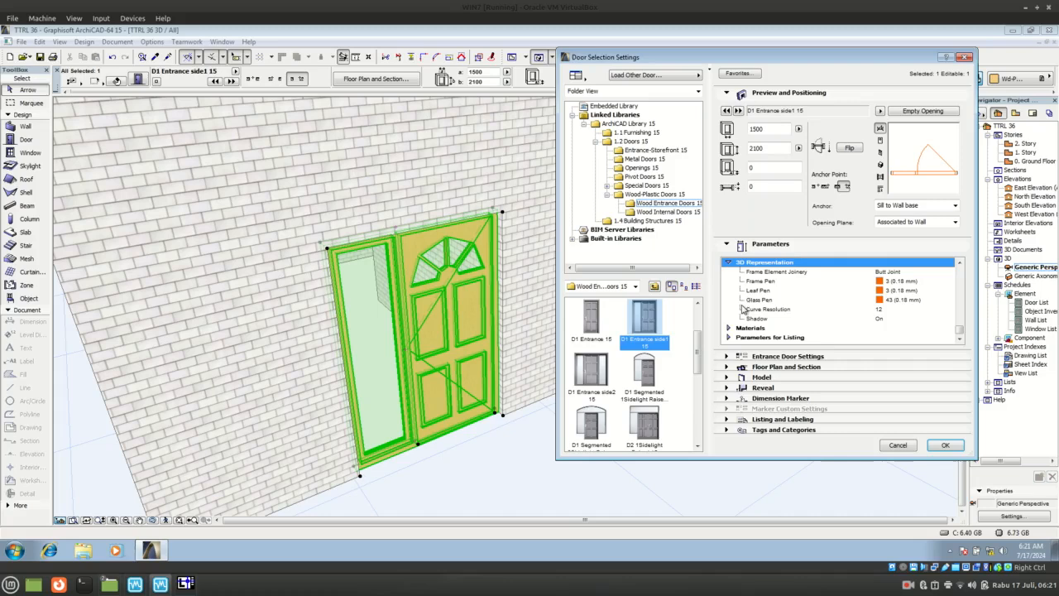
pyautogui.click(729, 328)
pyautogui.scroll(-2, 753, 312)
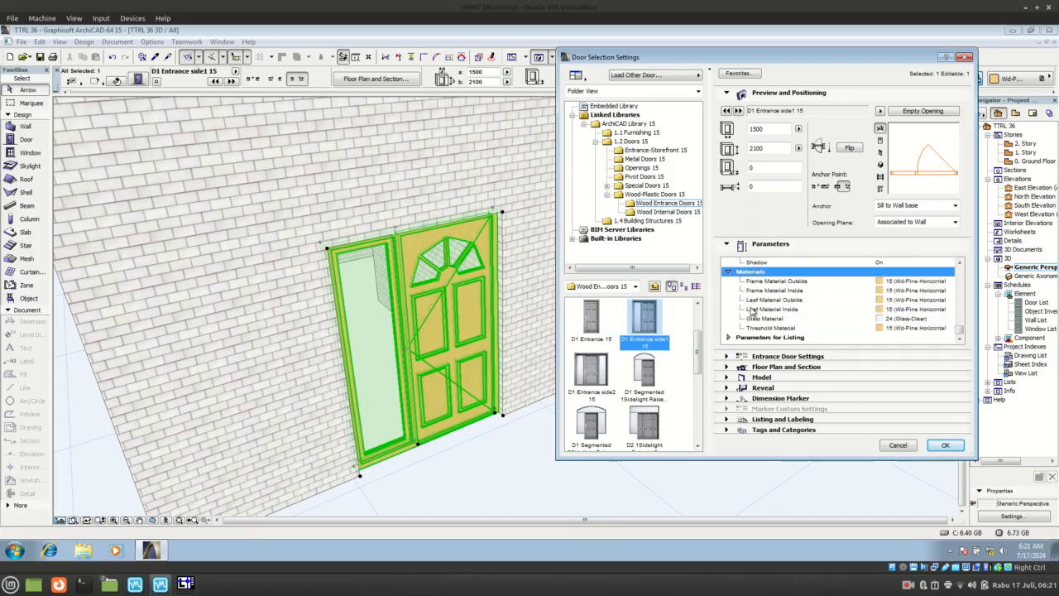
pyautogui.click(731, 337)
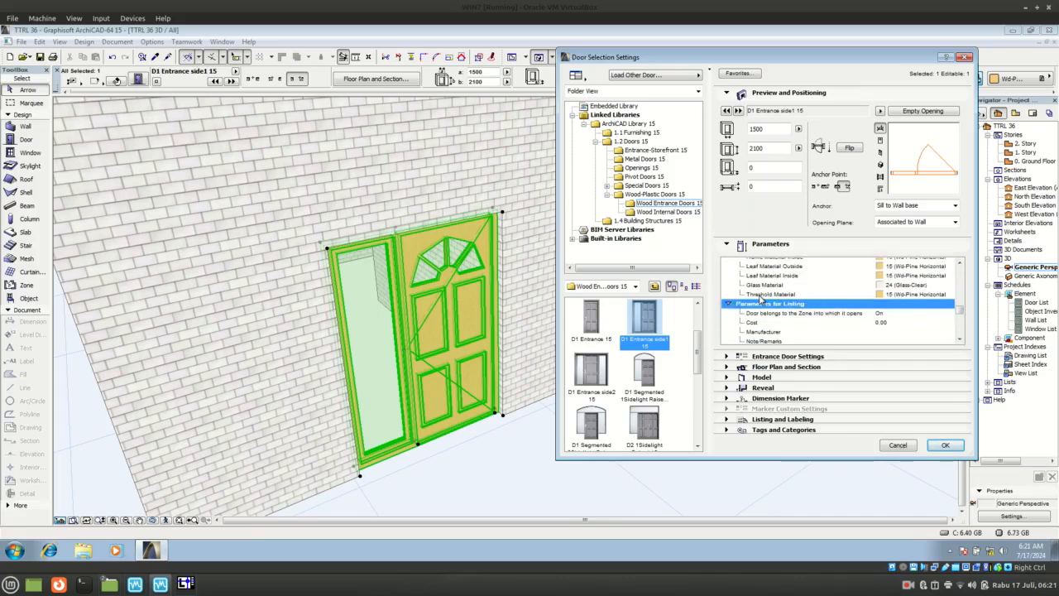
pyautogui.scroll(-2, 832, 308)
pyautogui.scroll(-5, 833, 308)
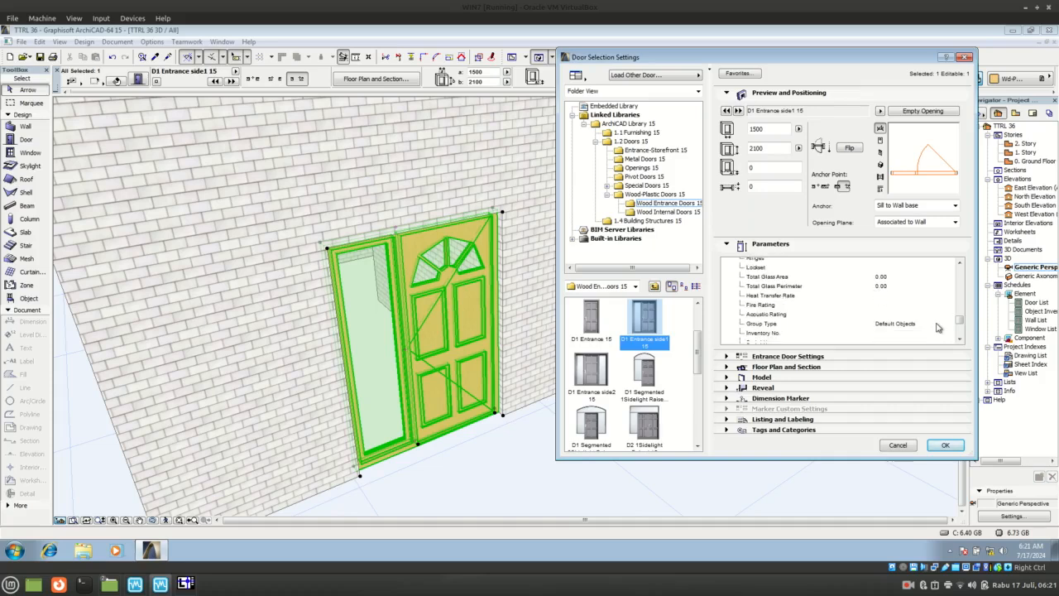
pyautogui.moveTo(958, 317); pyautogui.dragTo(962, 284)
pyautogui.scroll(-1, 961, 283)
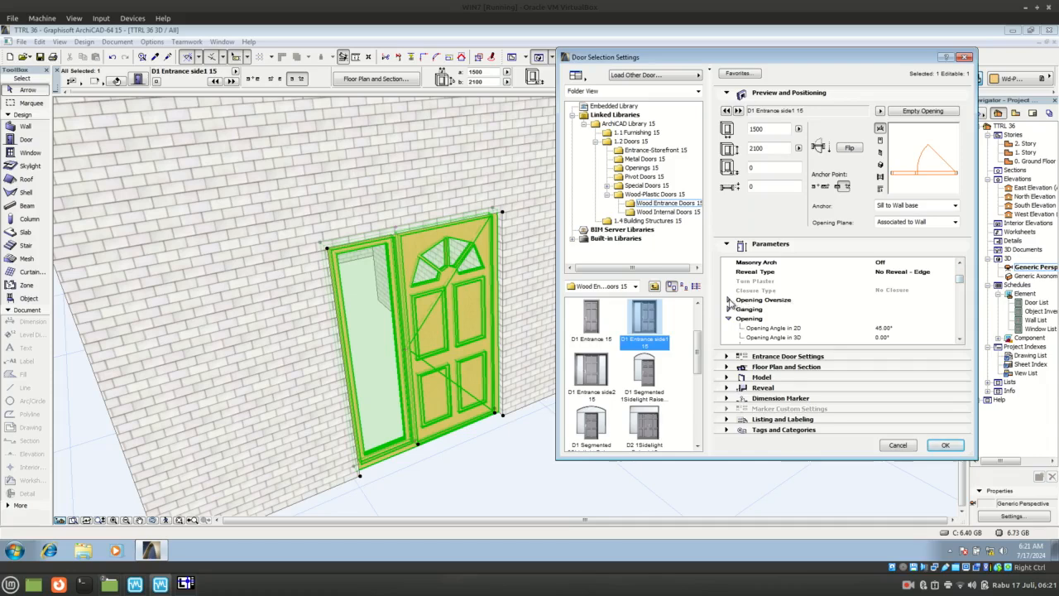
pyautogui.click(730, 303)
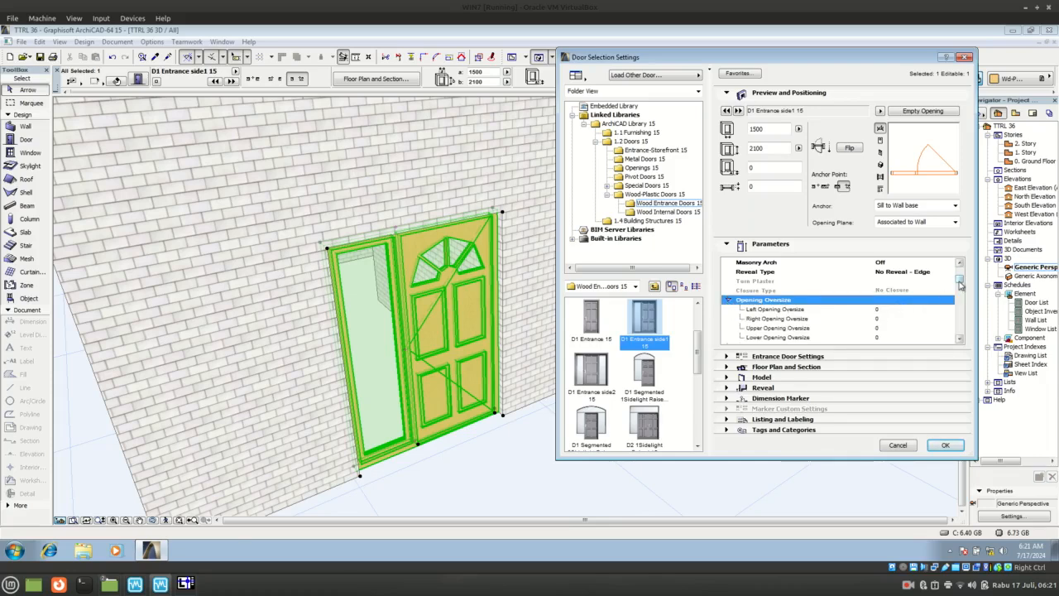
pyautogui.scroll(2, 960, 284)
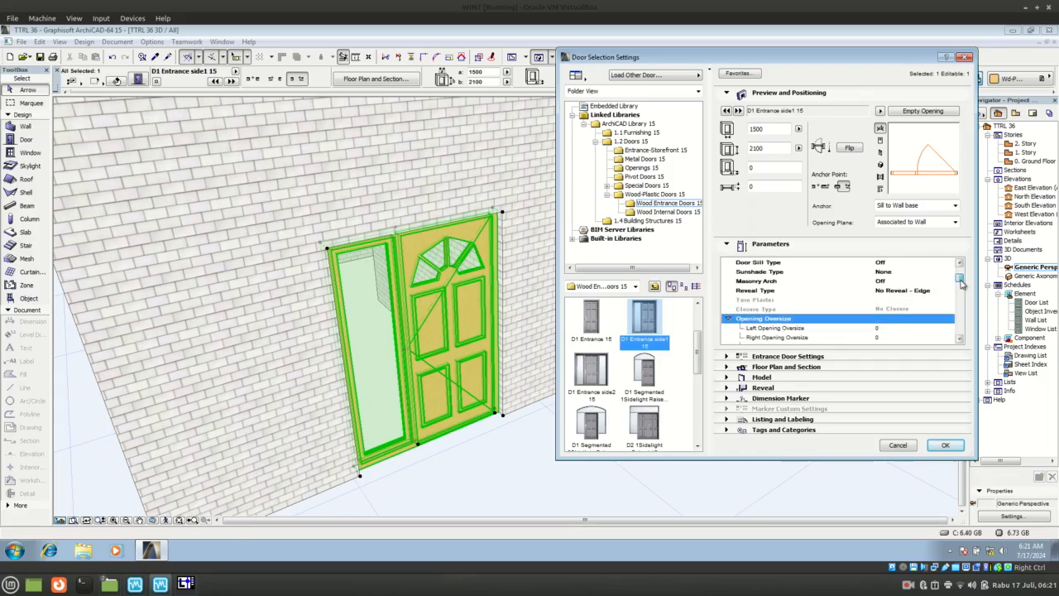
pyautogui.scroll(3, 961, 284)
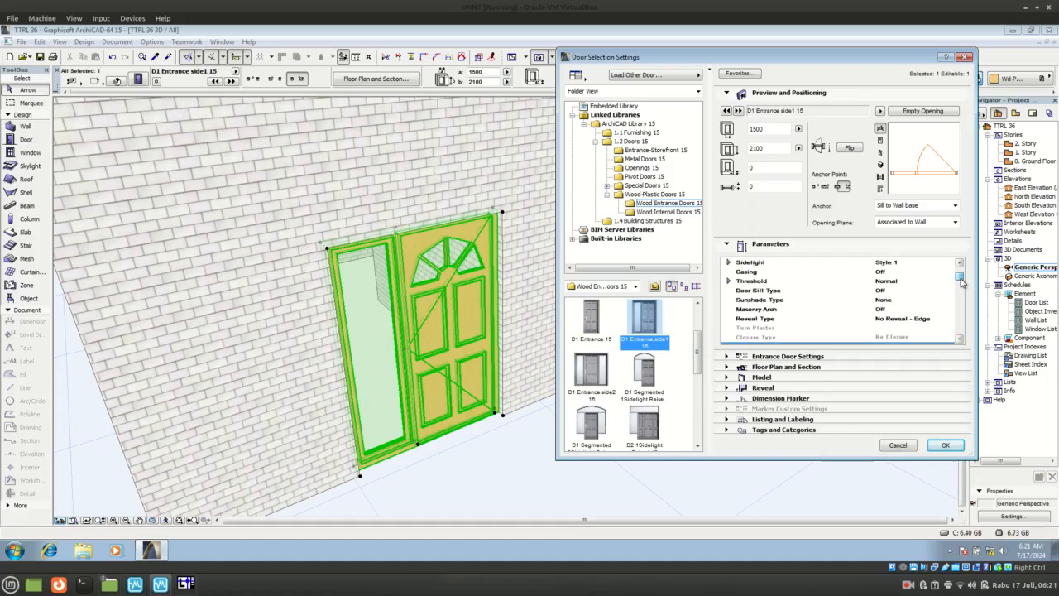
pyautogui.scroll(5, 962, 284)
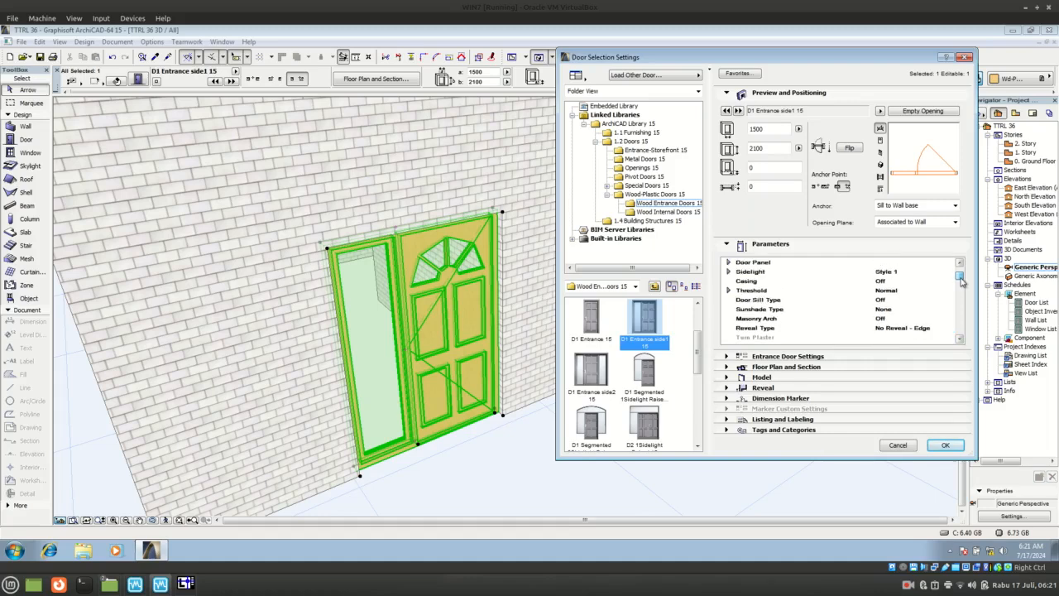
pyautogui.doubleClick(734, 291)
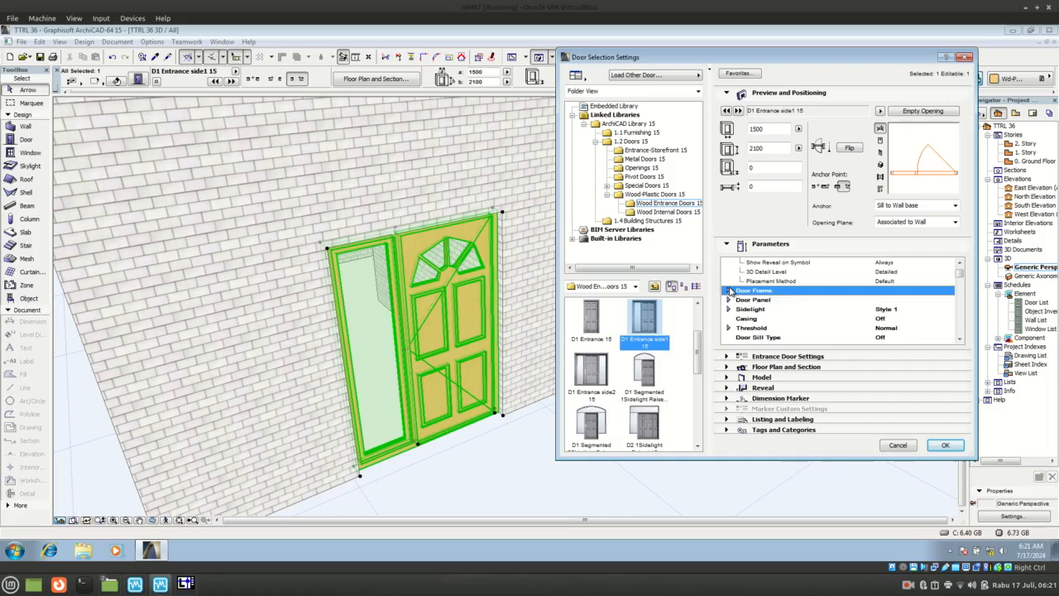
pyautogui.scroll(-3, 795, 310)
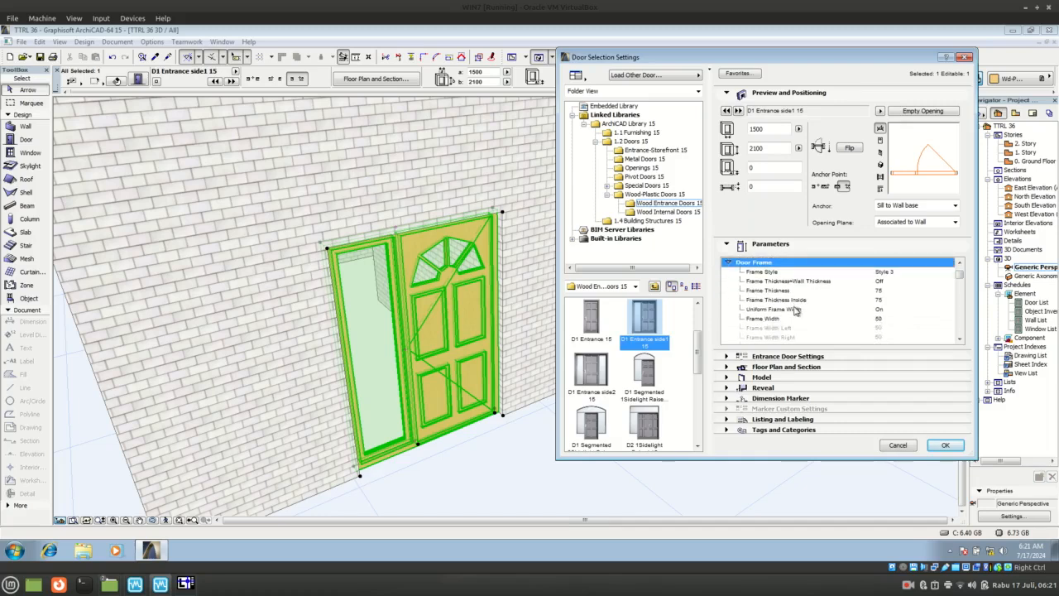
pyautogui.scroll(-3, 794, 310)
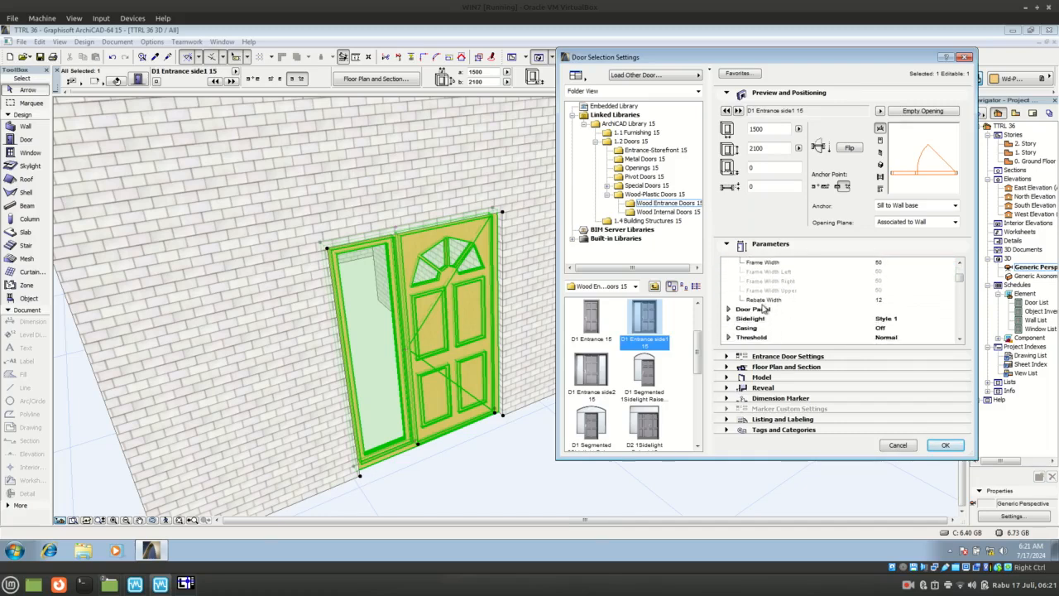
# - Add an opening handle to the entrance door through its door panel parameters and apply the door settings
pyautogui.doubleClick(733, 310)
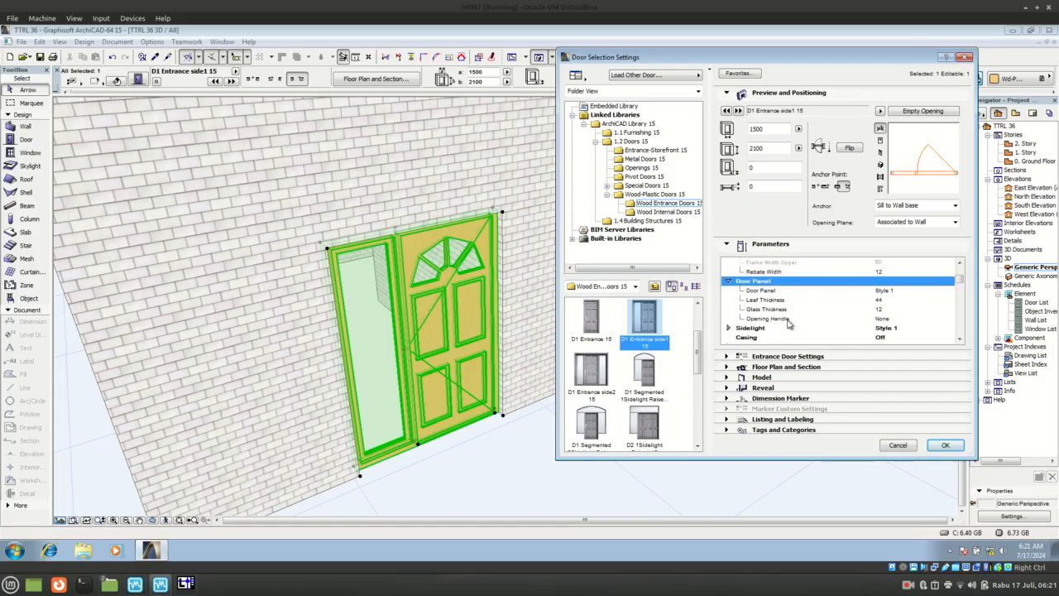
pyautogui.click(887, 319)
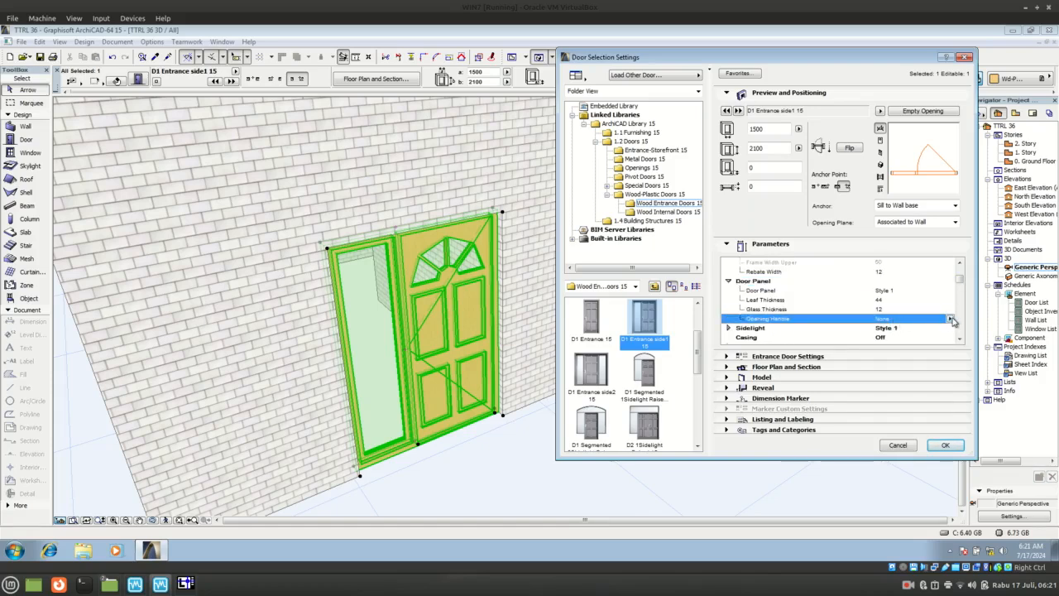
pyautogui.click(950, 319)
pyautogui.click(975, 329)
pyautogui.click(945, 445)
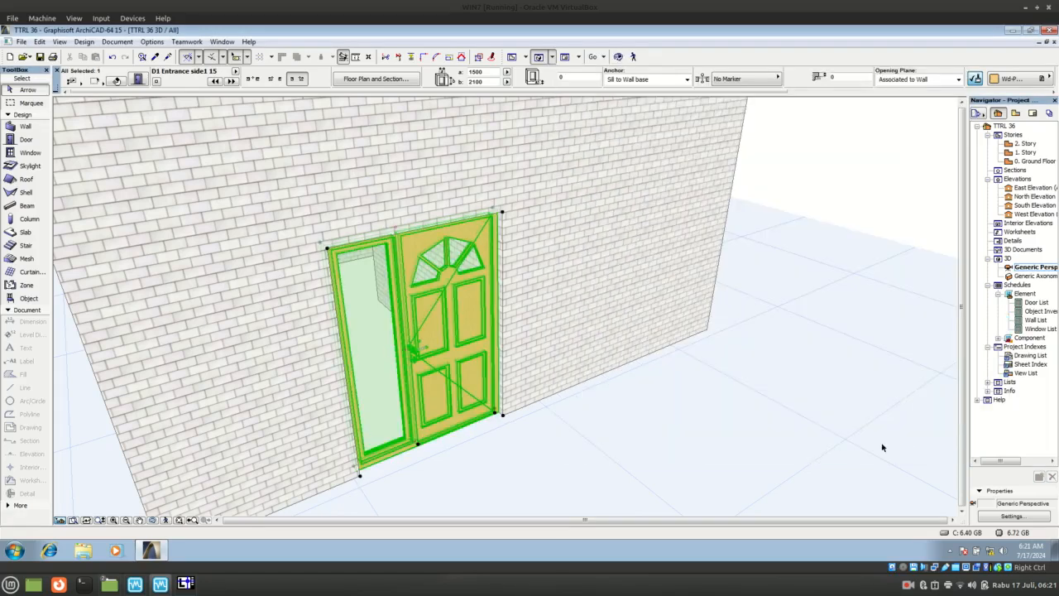
# - Reselect the entrance door in the 3D view and show the parameters in its selection settings
pyautogui.click(521, 475)
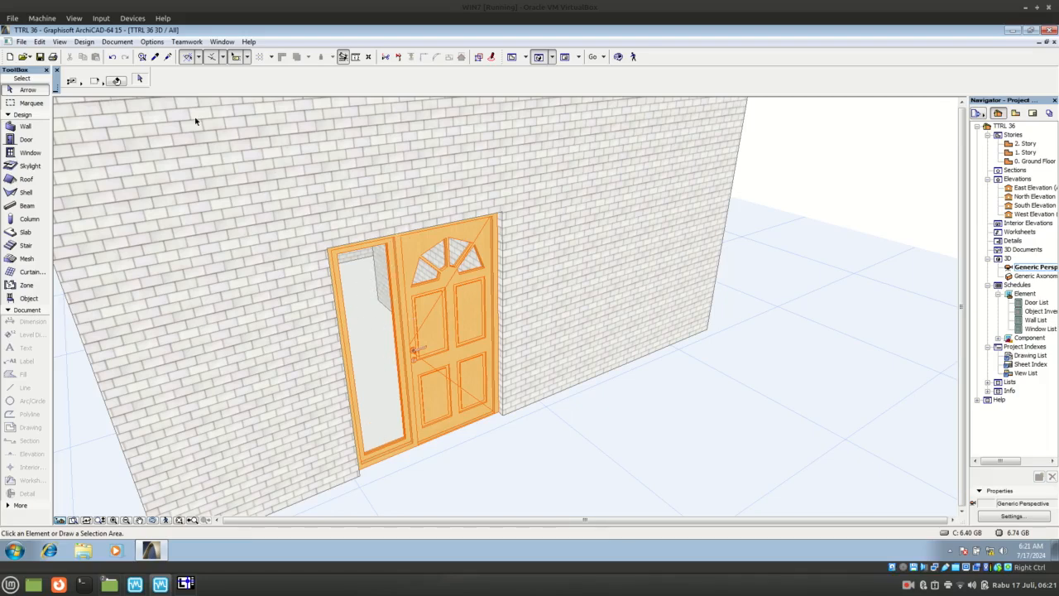
pyautogui.click(420, 446)
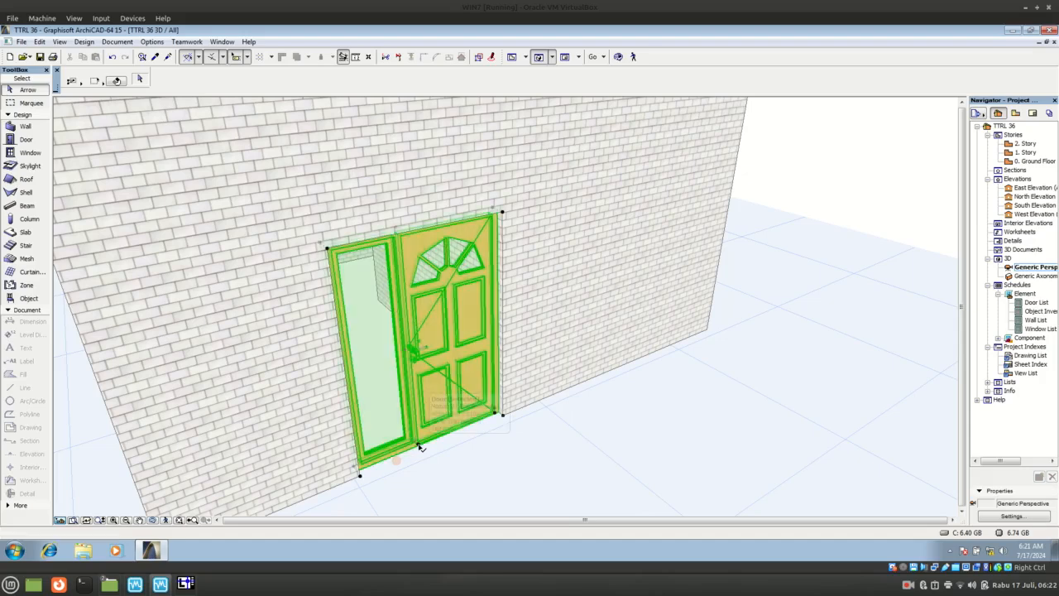
pyautogui.click(139, 80)
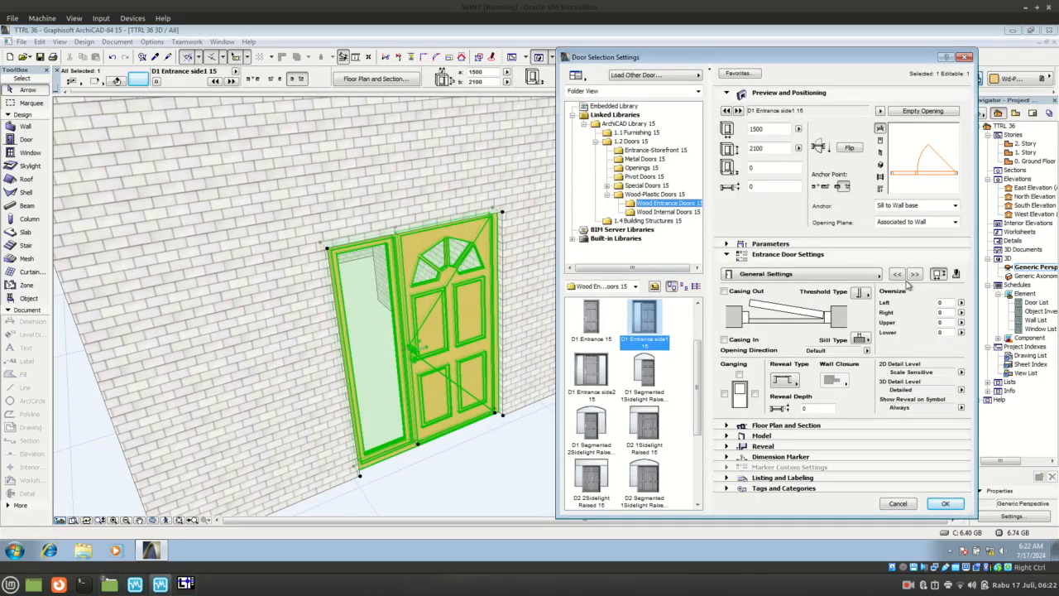
pyautogui.click(727, 251)
pyautogui.click(727, 245)
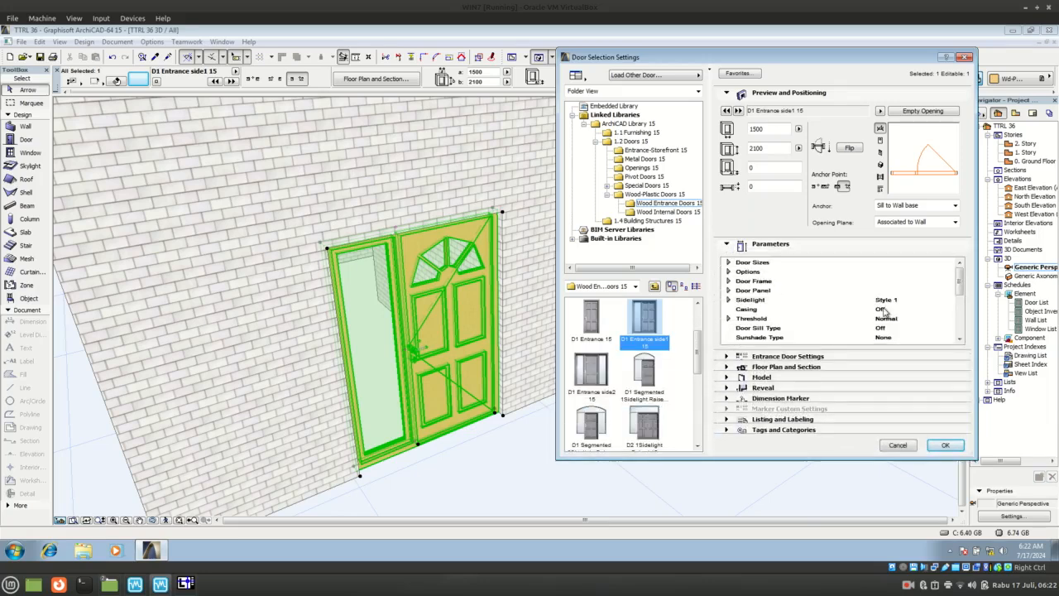
# - Set the entrance door's sidelight to Style 3 in its parameters, apply the settings and deselect the door
pyautogui.click(729, 282)
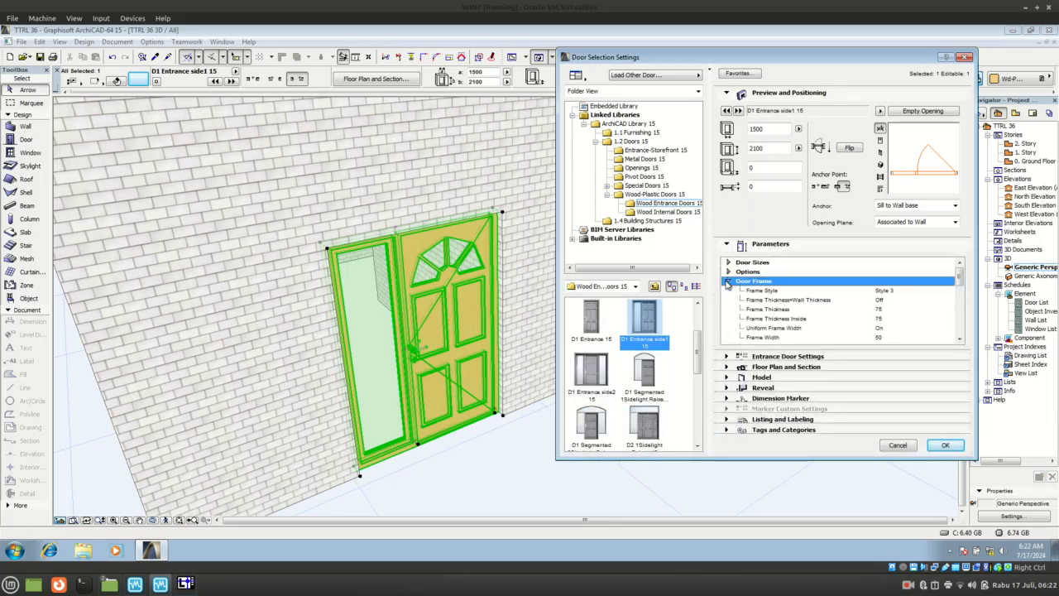
pyautogui.click(728, 273)
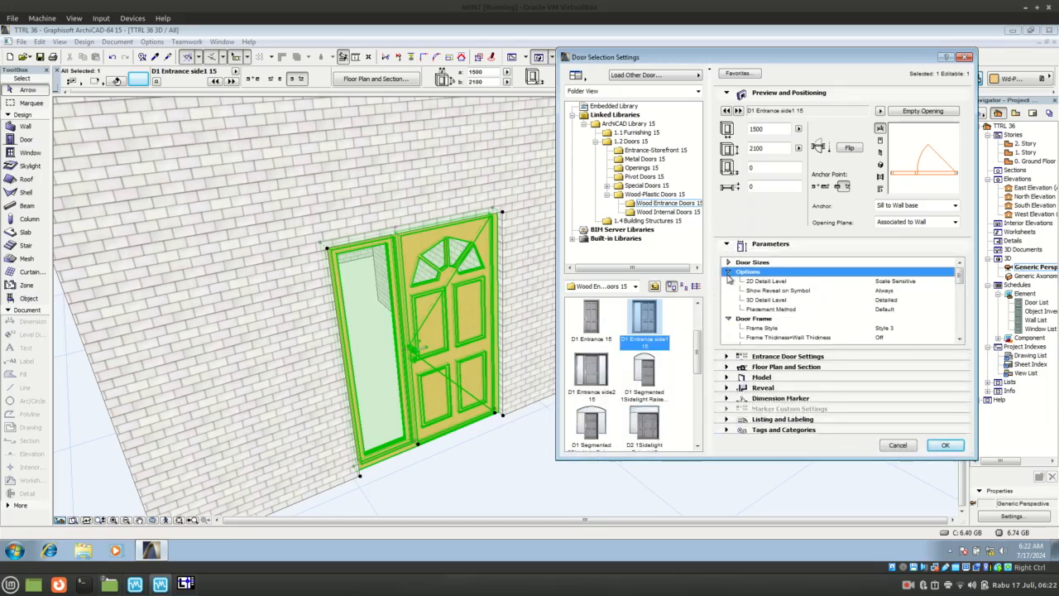
pyautogui.scroll(-2, 729, 279)
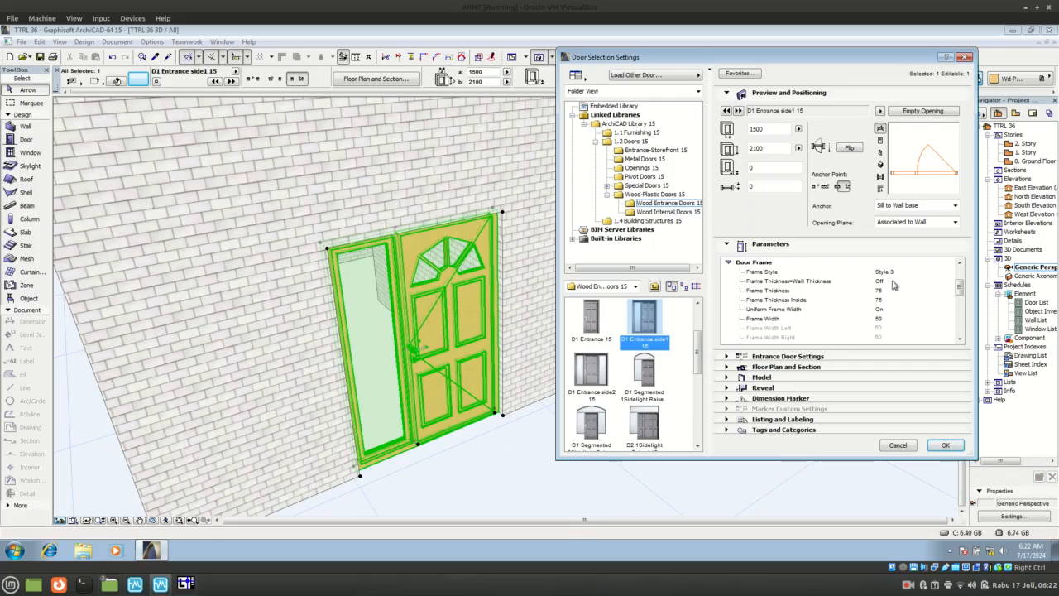
pyautogui.scroll(-3, 848, 284)
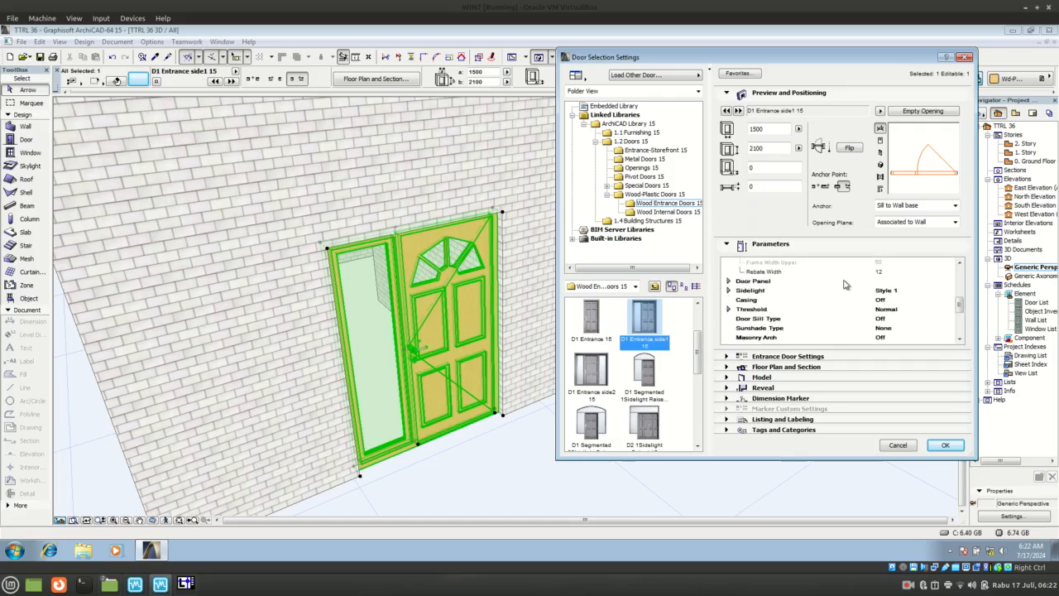
pyautogui.click(730, 291)
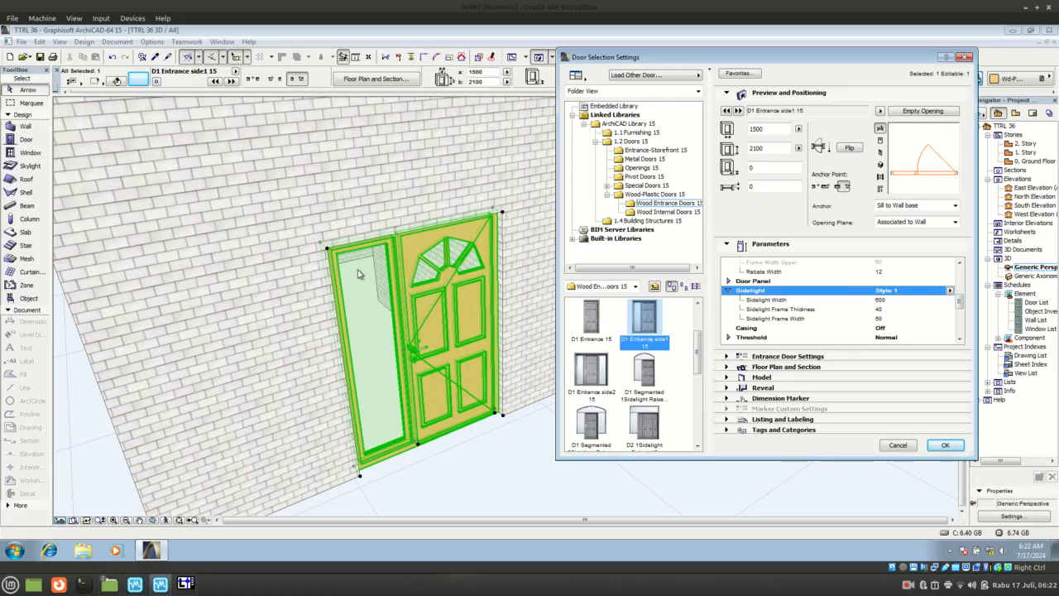
pyautogui.click(950, 292)
pyautogui.click(967, 308)
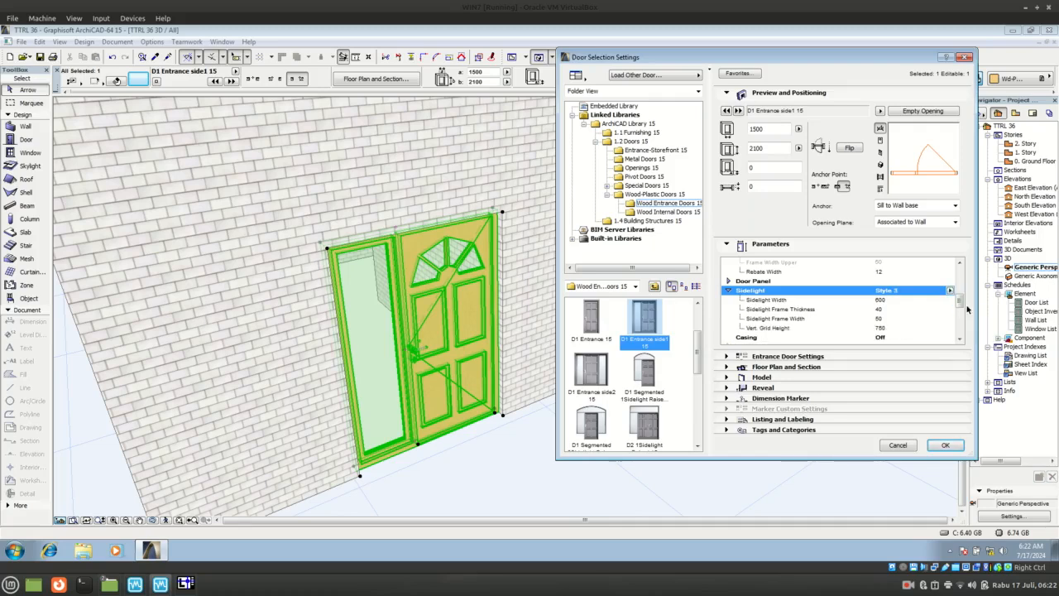
pyautogui.click(946, 444)
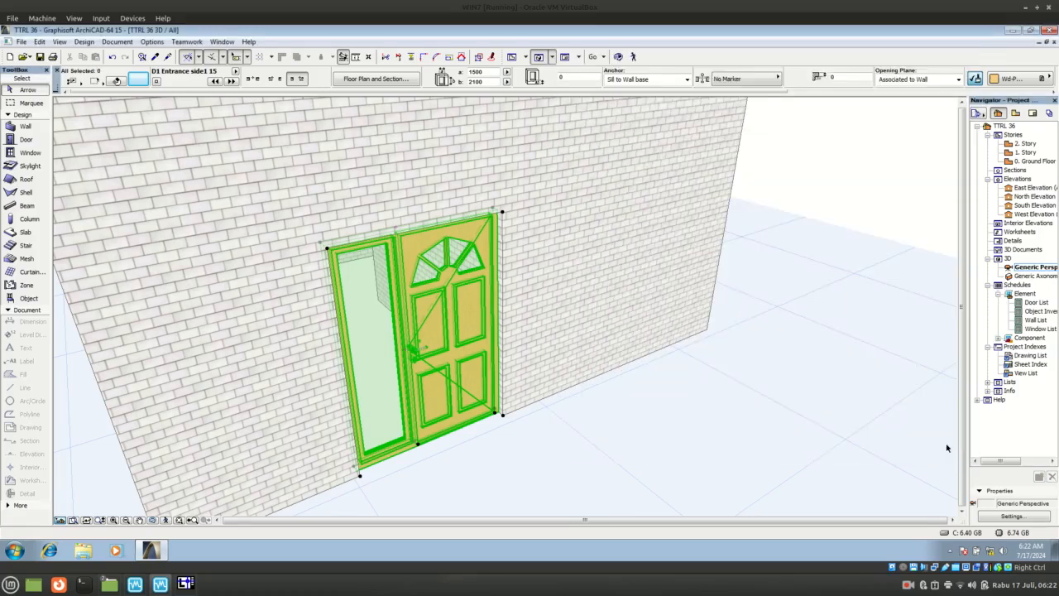
pyautogui.click(554, 439)
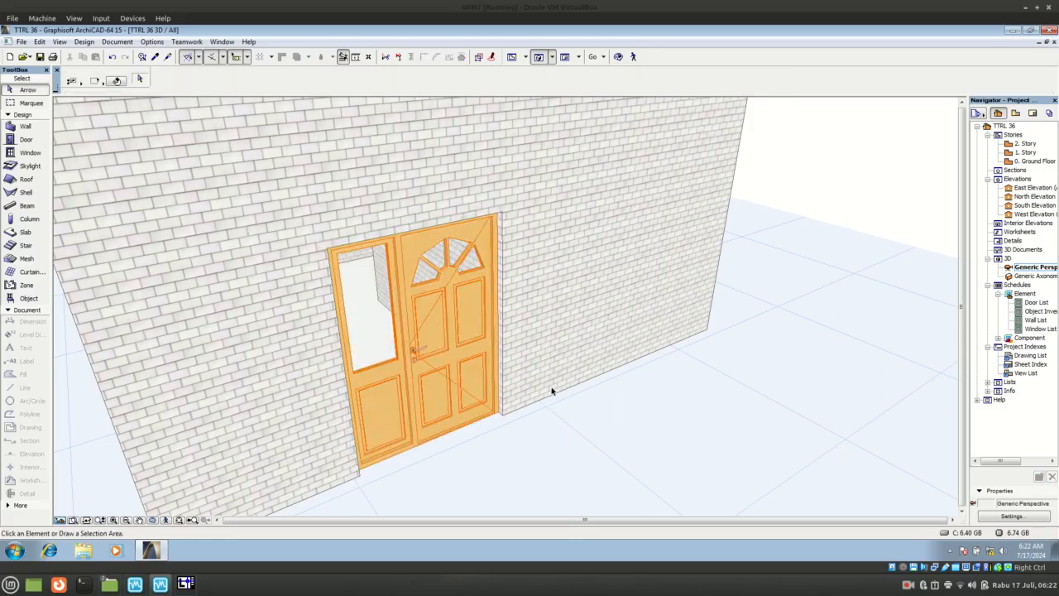
# - Open the ground floor plan and check the front wall's openings against the DENAH plan in the reference CAD drawing
pyautogui.scroll(-5, 552, 391)
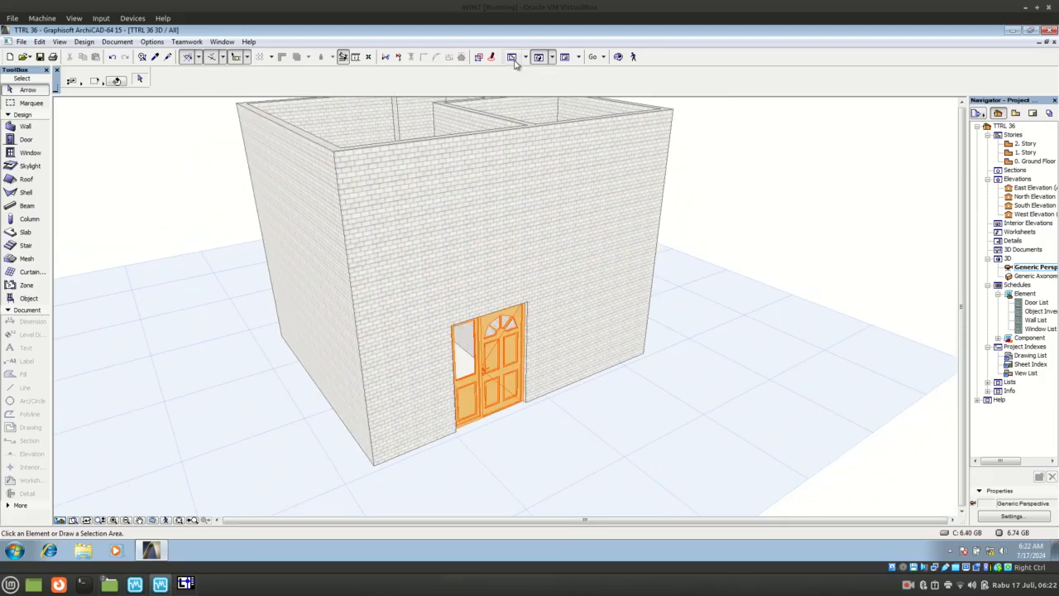
pyautogui.click(512, 57)
pyautogui.moveTo(581, 211)
pyautogui.mouseDown(button='middle')
pyautogui.moveTo(543, 307)
pyautogui.moveTo(515, 327)
pyautogui.mouseUp(button='middle')
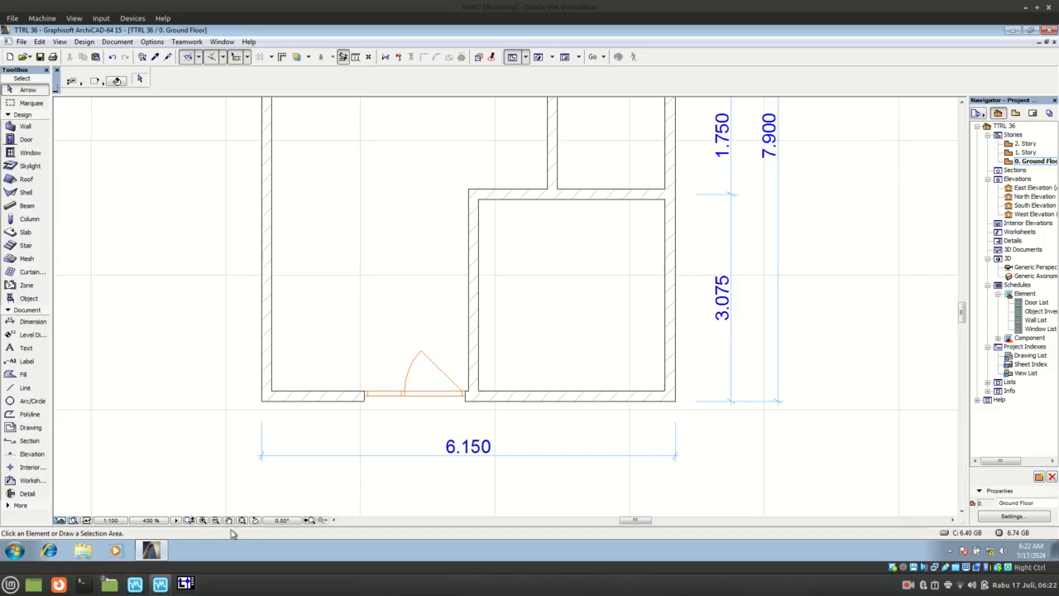
pyautogui.click(185, 584)
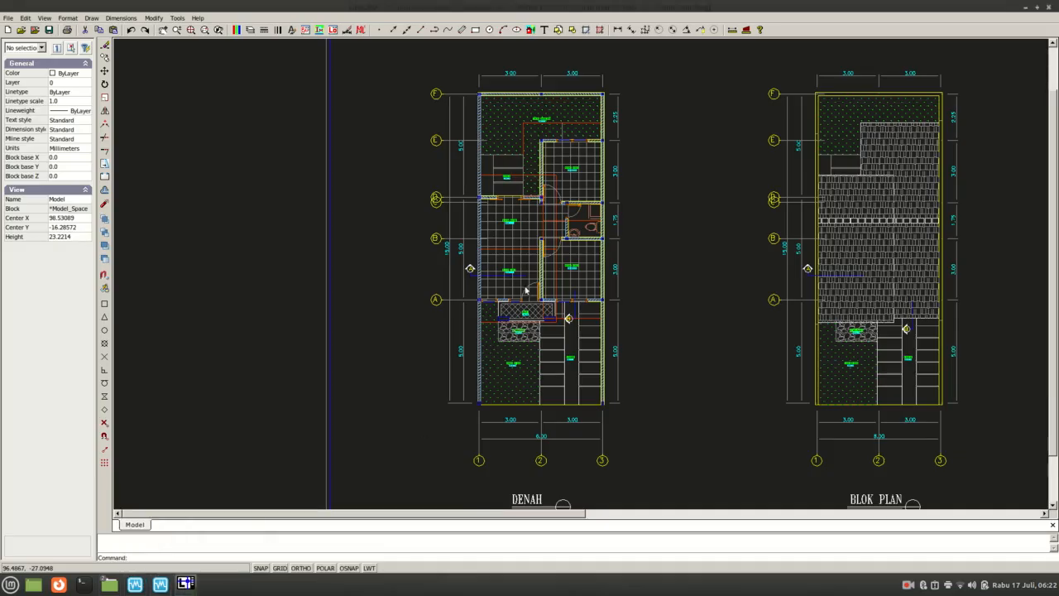
pyautogui.scroll(3, 525, 289)
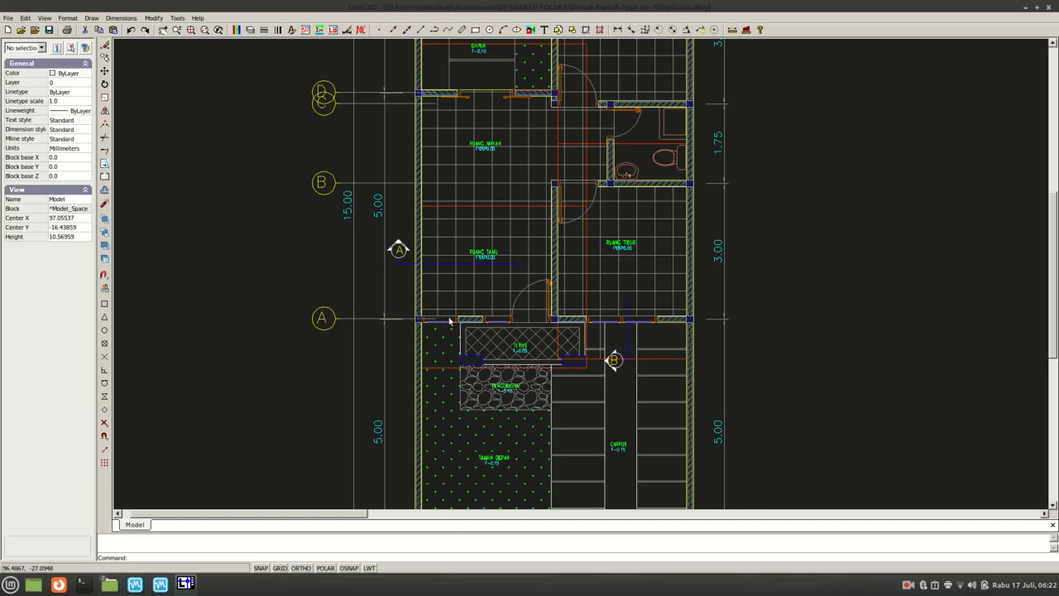
pyautogui.click(161, 582)
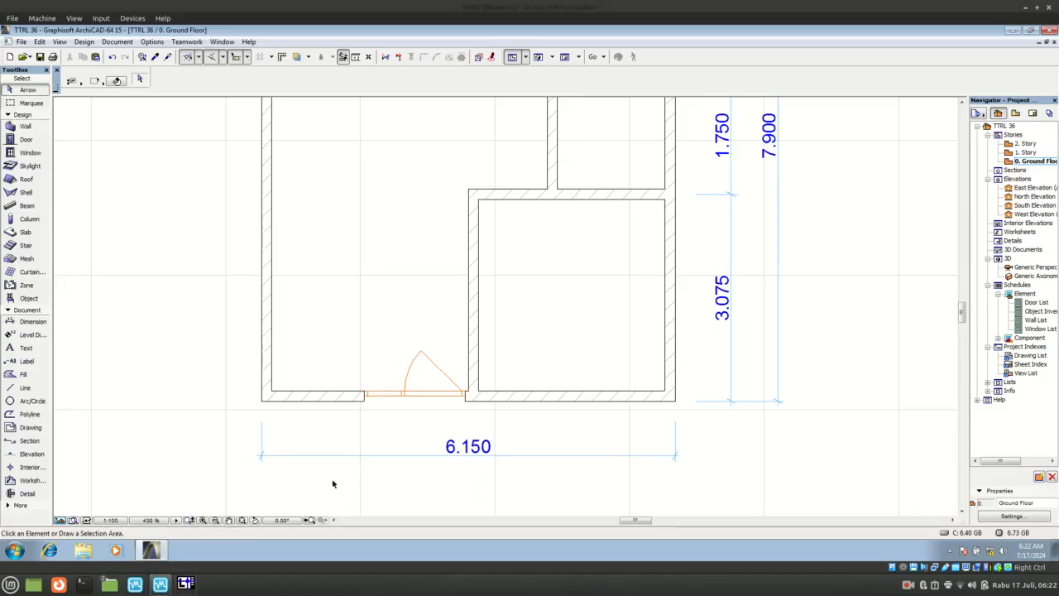
# - Place a W1 15 window, 900 × 1500, by corner at the front wall's inner left corner, with its reveal oriented toward the interior
pyautogui.click(28, 153)
pyautogui.click(138, 79)
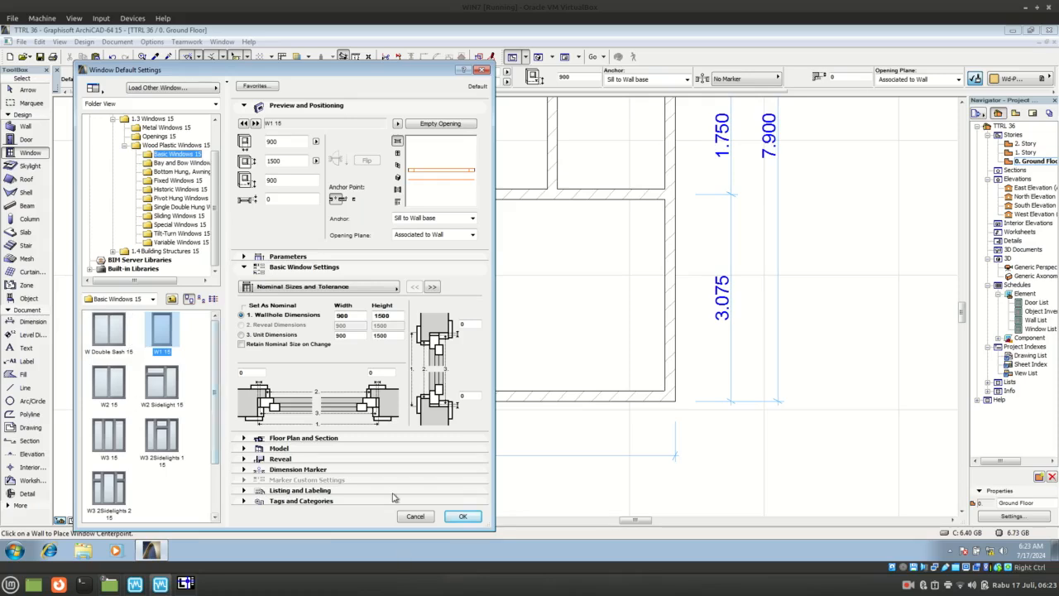
pyautogui.click(461, 516)
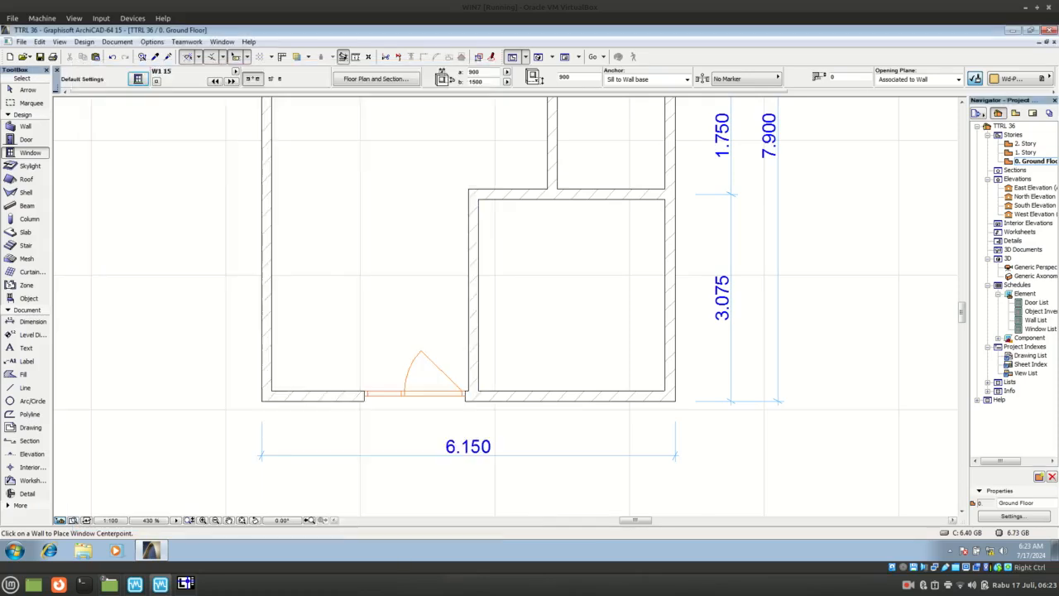
pyautogui.click(280, 78)
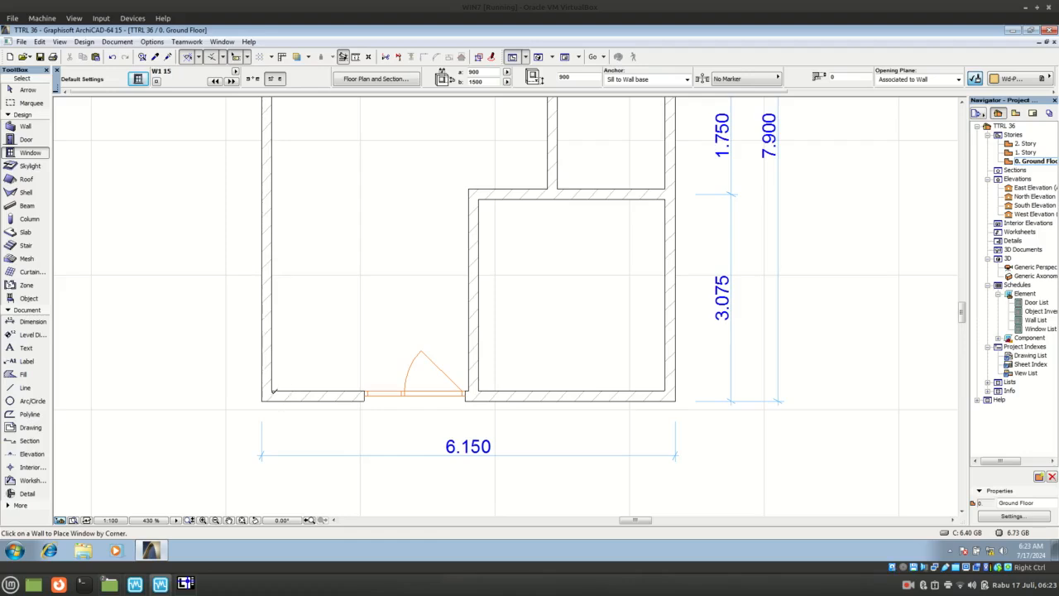
pyautogui.click(274, 390)
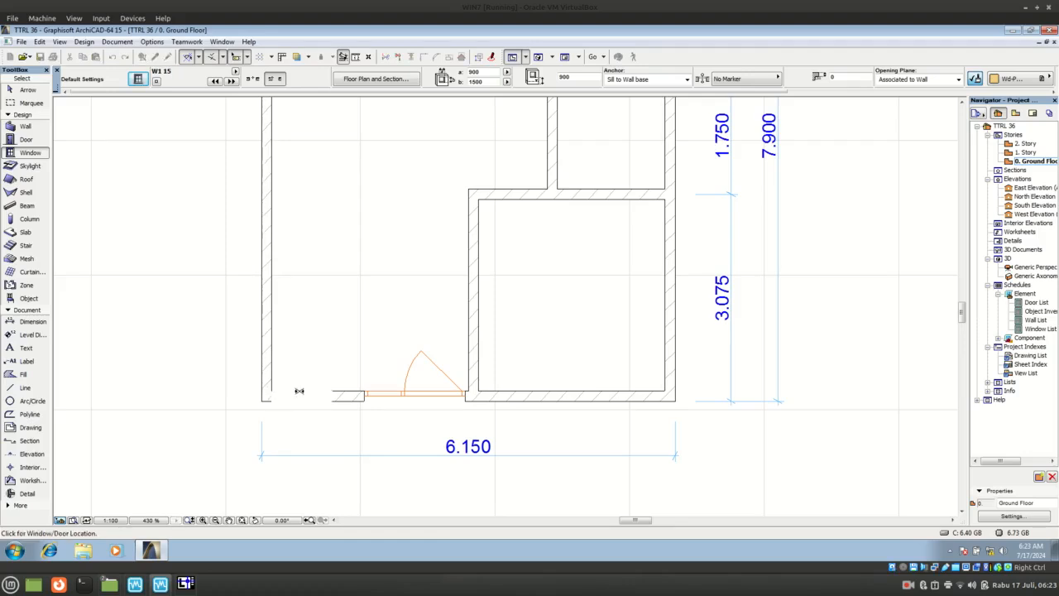
pyautogui.click(304, 391)
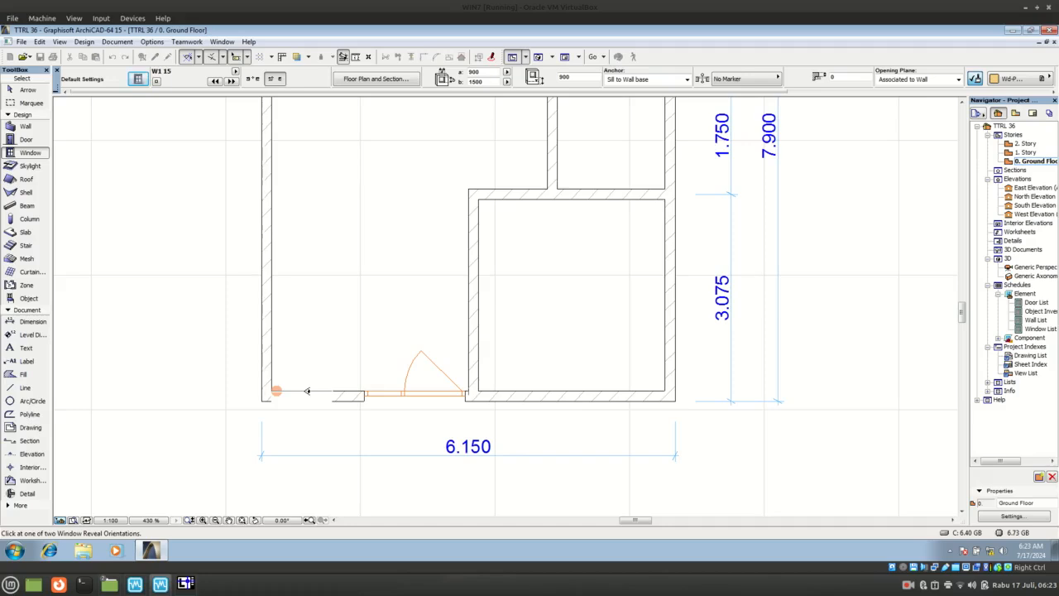
pyautogui.click(303, 370)
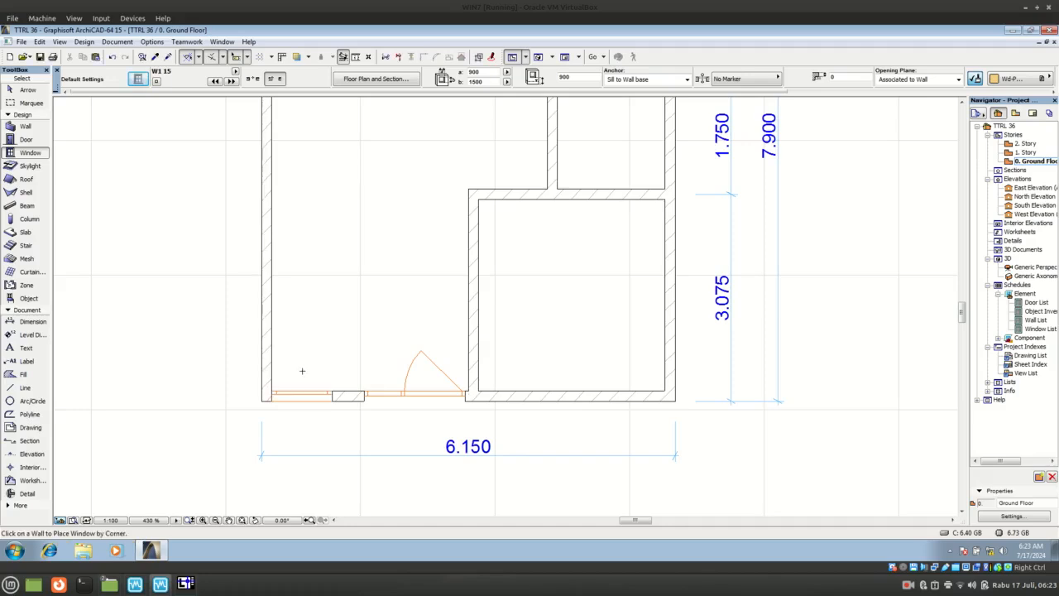
pyautogui.press('Escape')
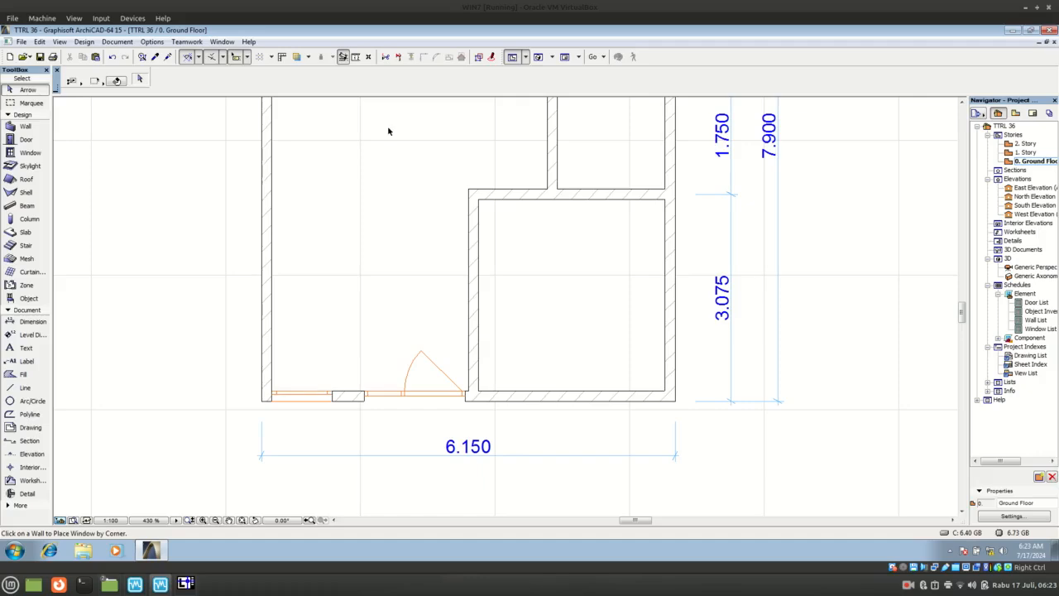
# - Select the new front window in the 3D view and set its sill height to 600
pyautogui.click(538, 57)
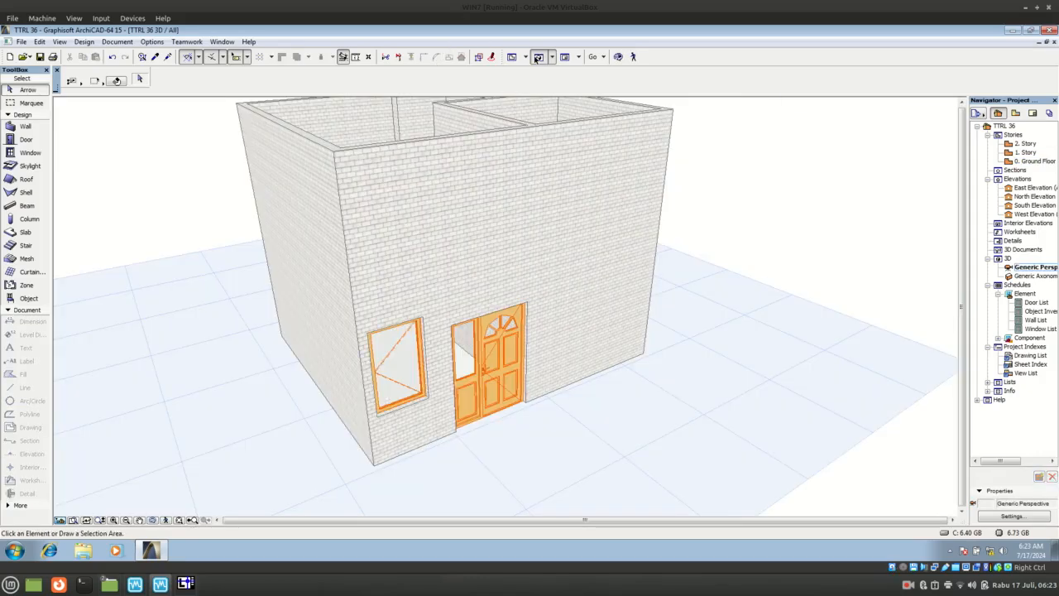
pyautogui.scroll(5, 408, 455)
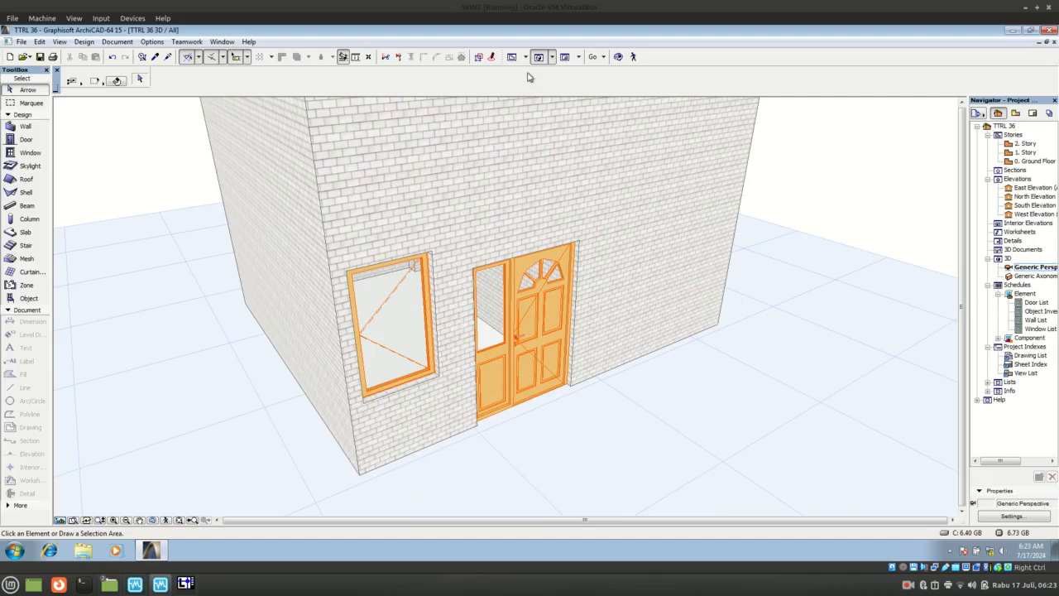
pyautogui.click(619, 57)
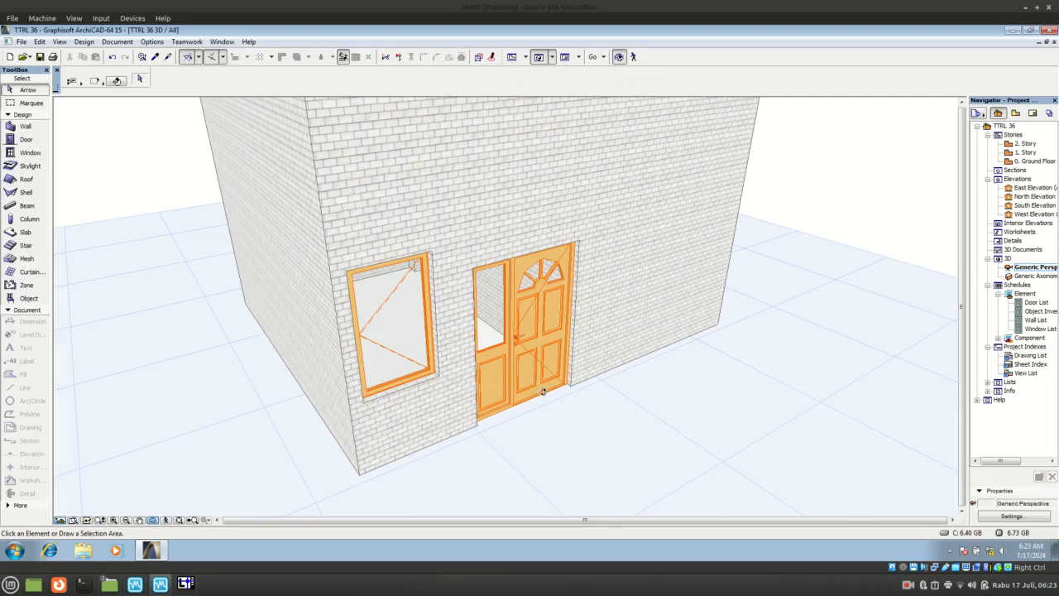
pyautogui.moveTo(542, 392); pyautogui.dragTo(543, 358)
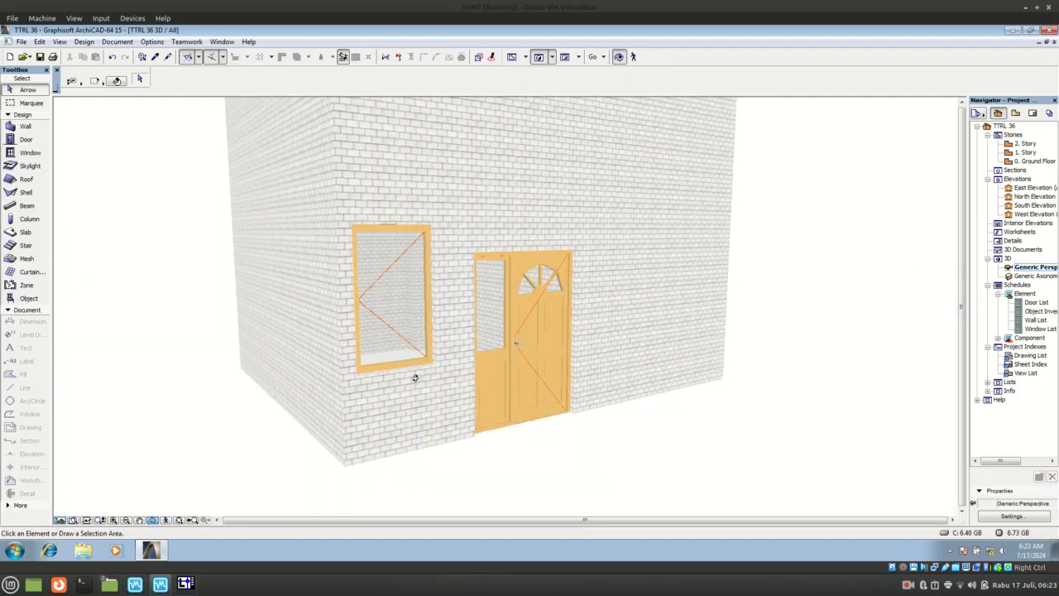
pyautogui.press('Escape')
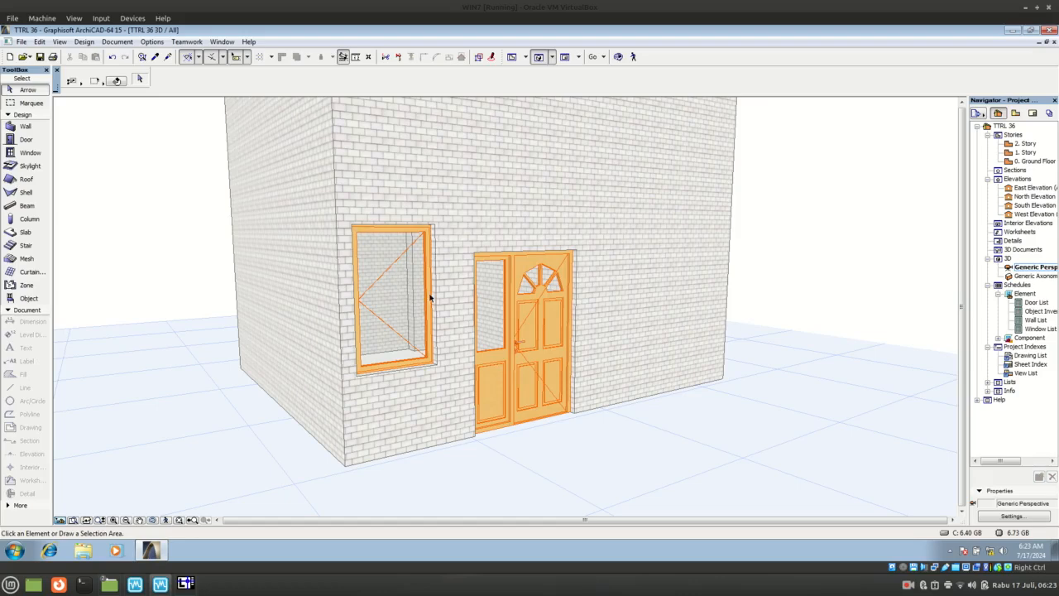
pyautogui.click(432, 364)
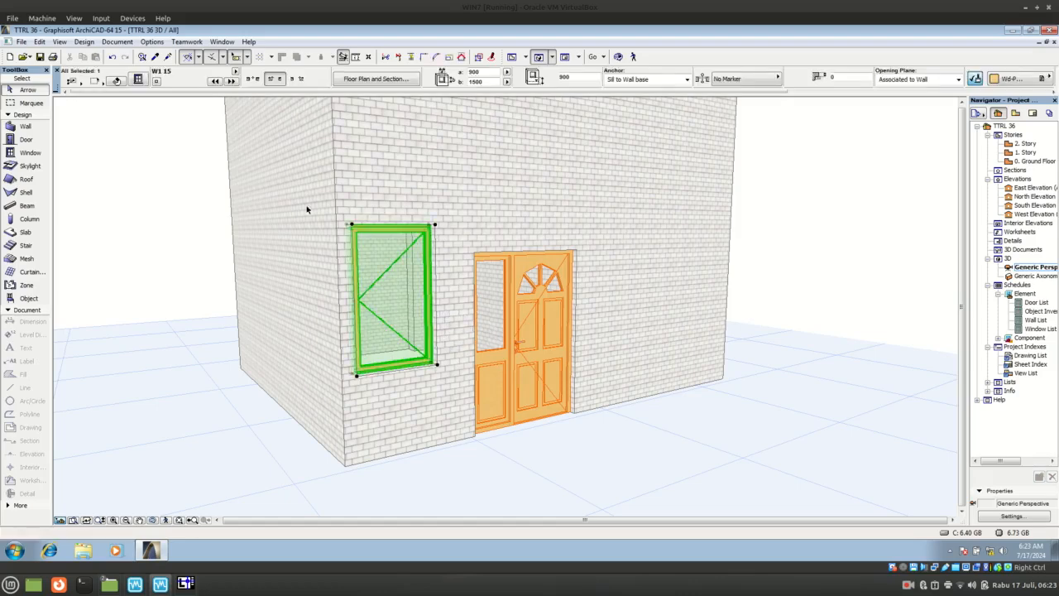
pyautogui.click(139, 79)
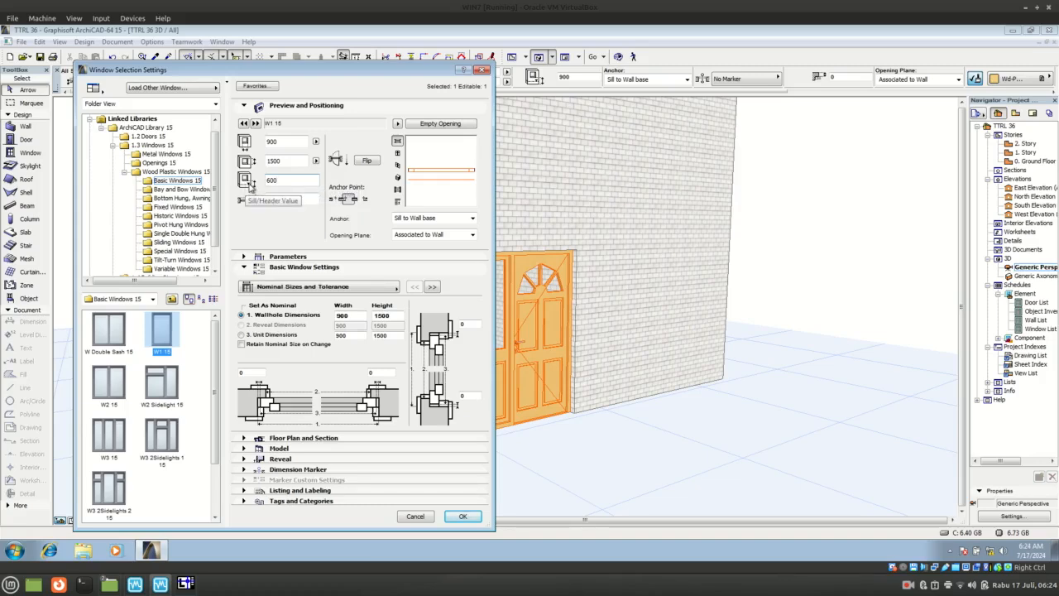
pyautogui.click(463, 516)
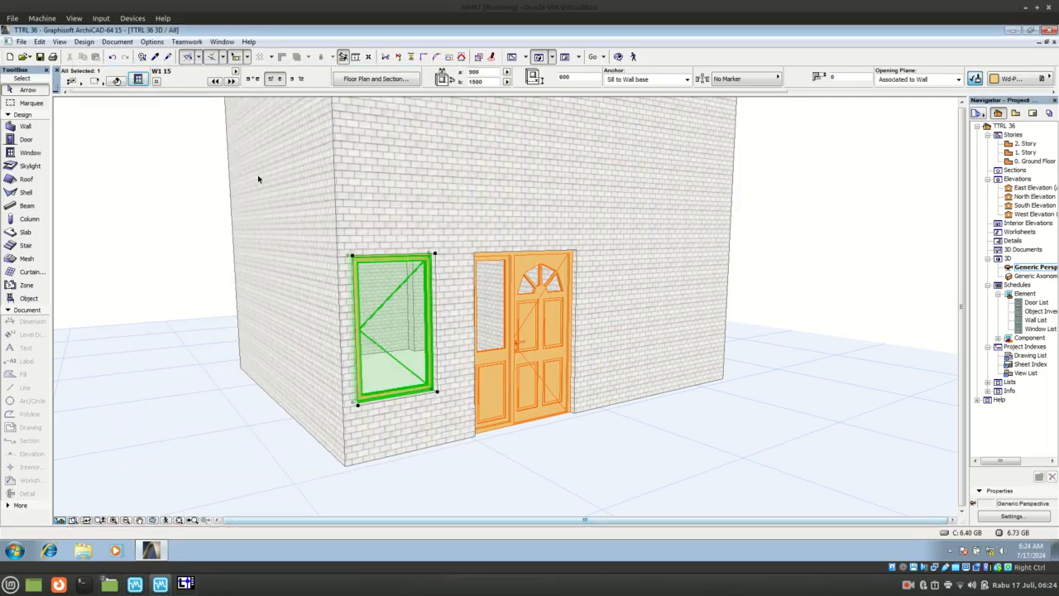
# - Open the selected front window's parameters and review its Window Sizes, Window Frame, Sash Frame, Opening Oversize and Casing settings
pyautogui.click(138, 80)
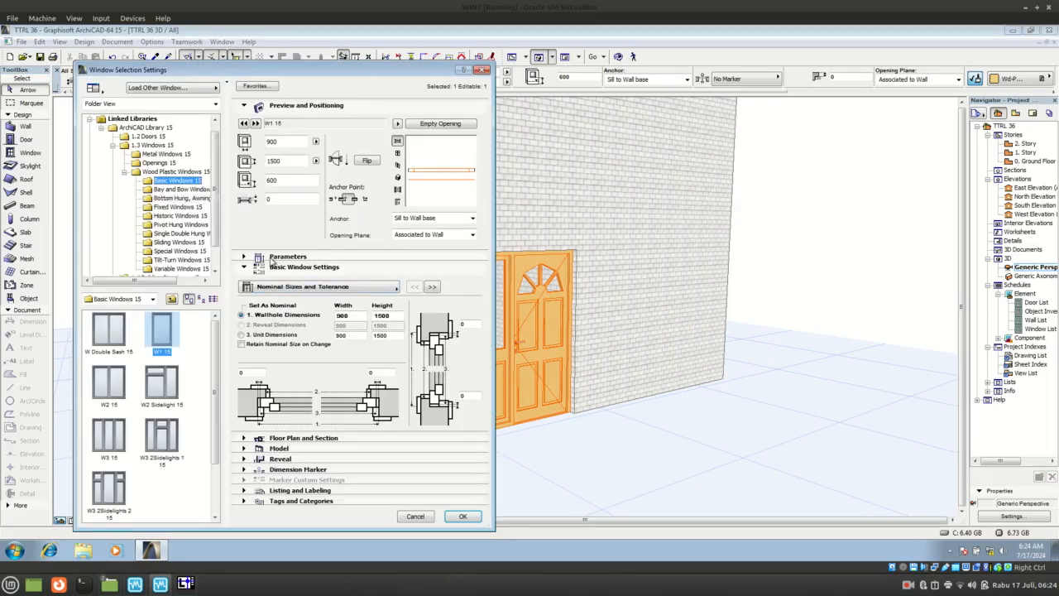
pyautogui.click(266, 257)
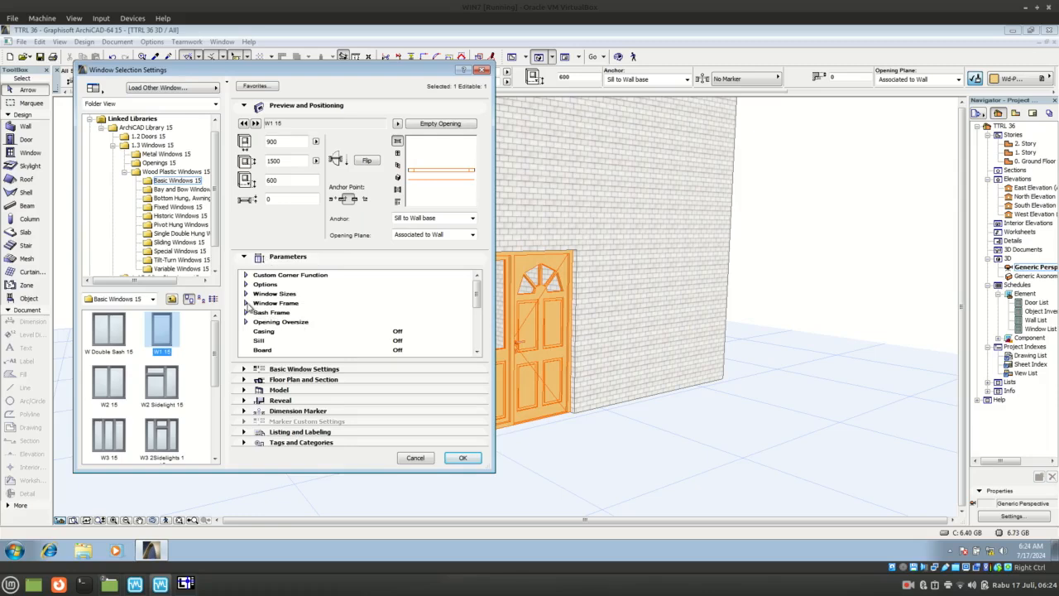
pyautogui.click(246, 294)
pyautogui.scroll(-3, 243, 325)
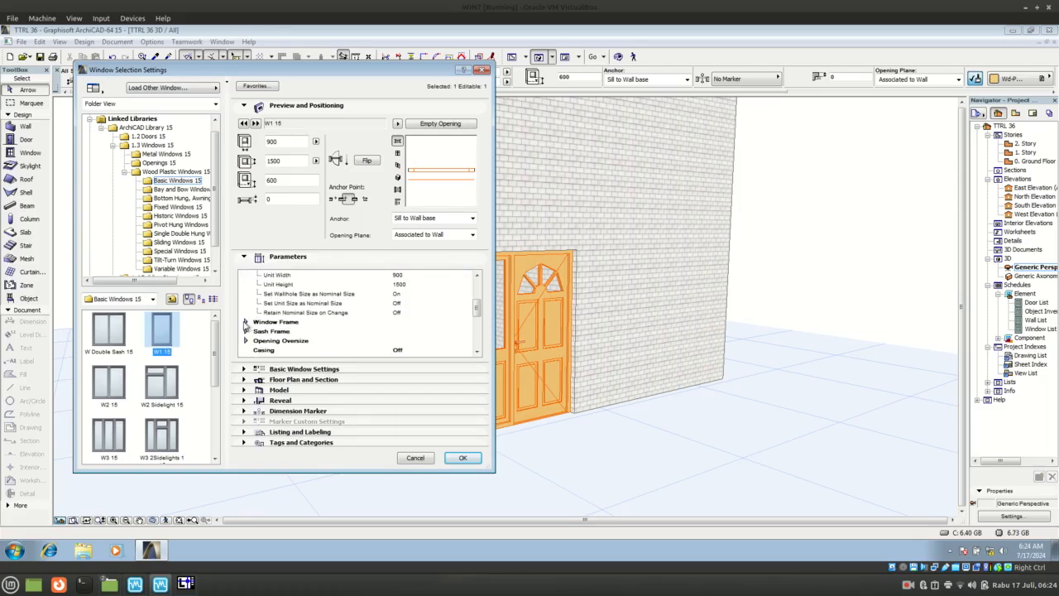
pyautogui.click(245, 325)
pyautogui.scroll(-3, 248, 331)
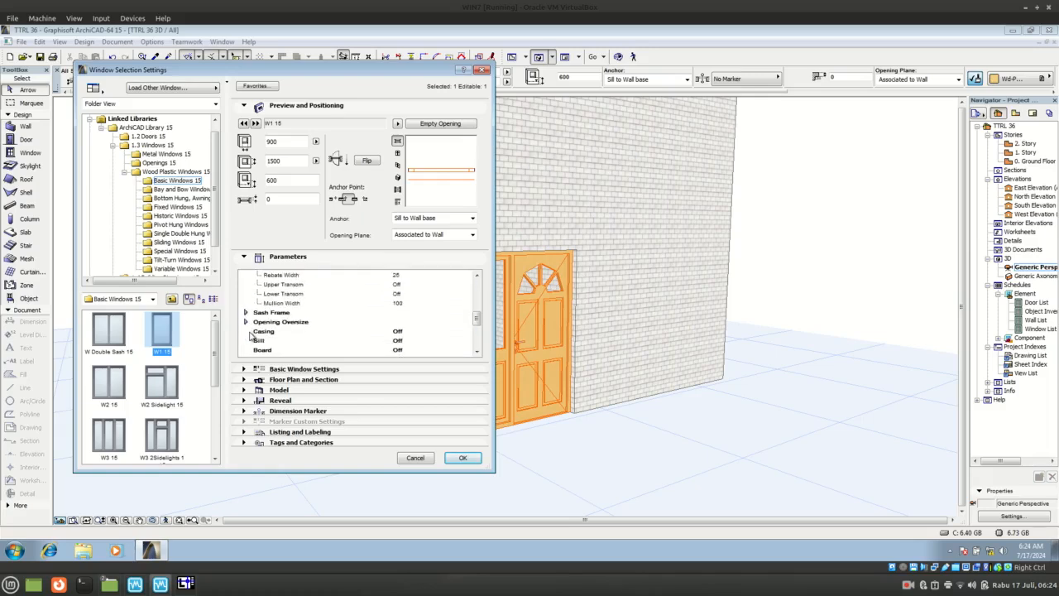
pyautogui.click(247, 314)
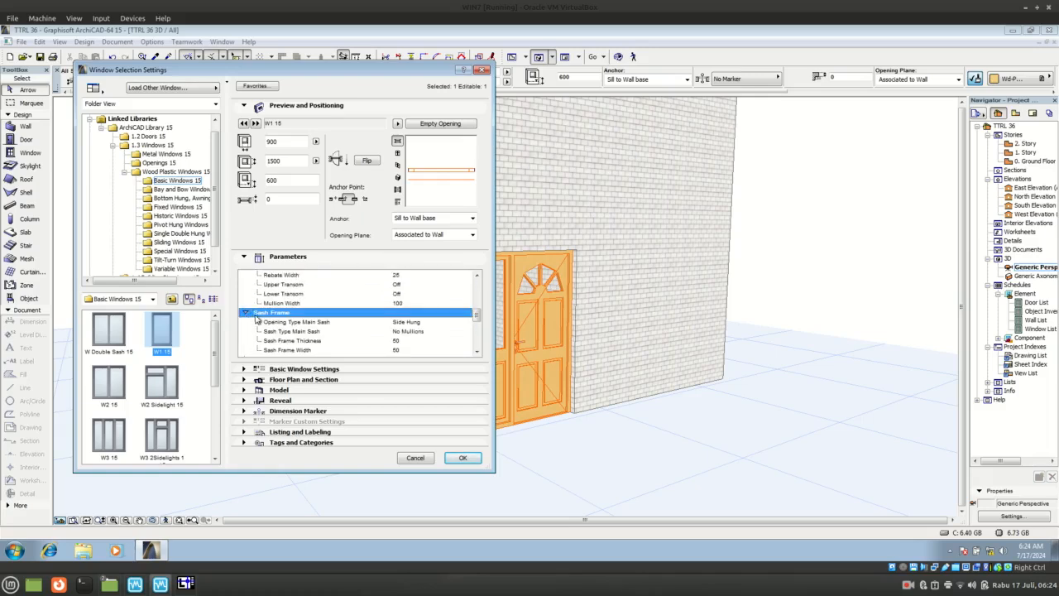
pyautogui.scroll(-1, 256, 320)
pyautogui.scroll(-2, 256, 319)
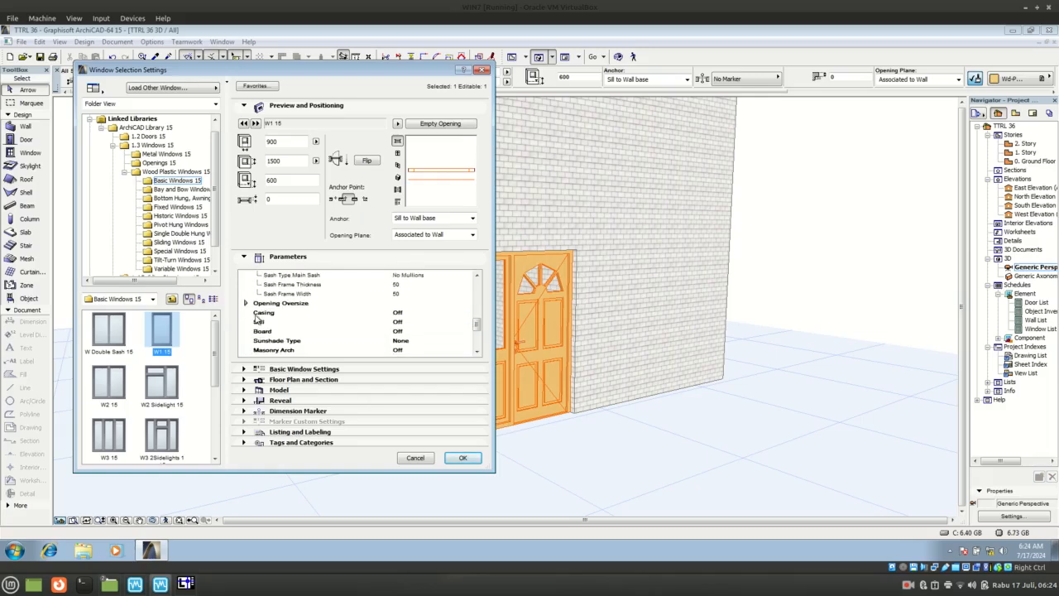
pyautogui.scroll(2, 257, 319)
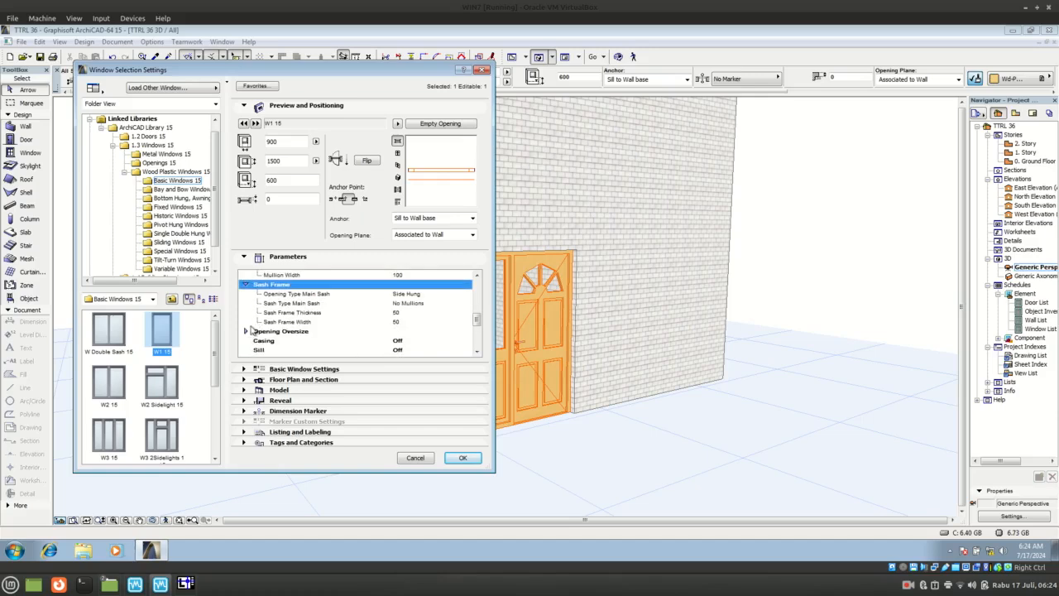
pyautogui.click(248, 331)
pyautogui.scroll(-2, 305, 330)
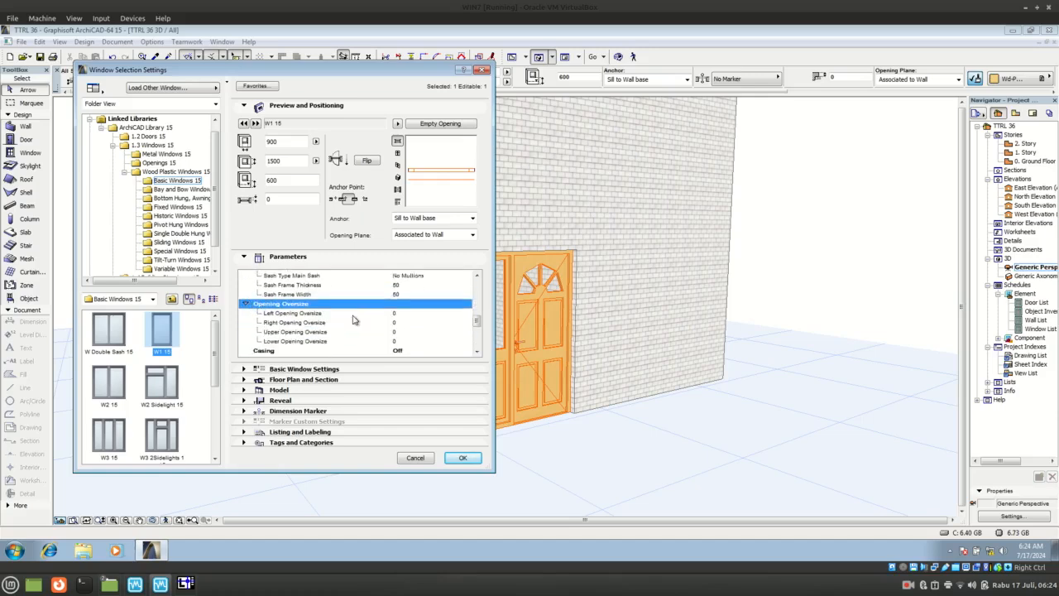
pyautogui.scroll(-1, 304, 330)
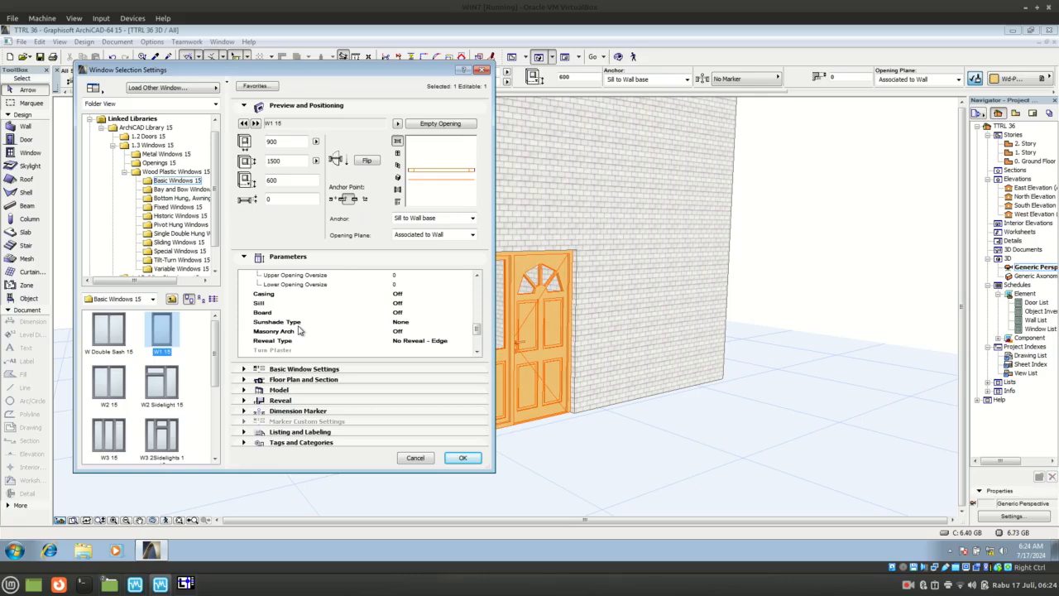
pyautogui.click(303, 295)
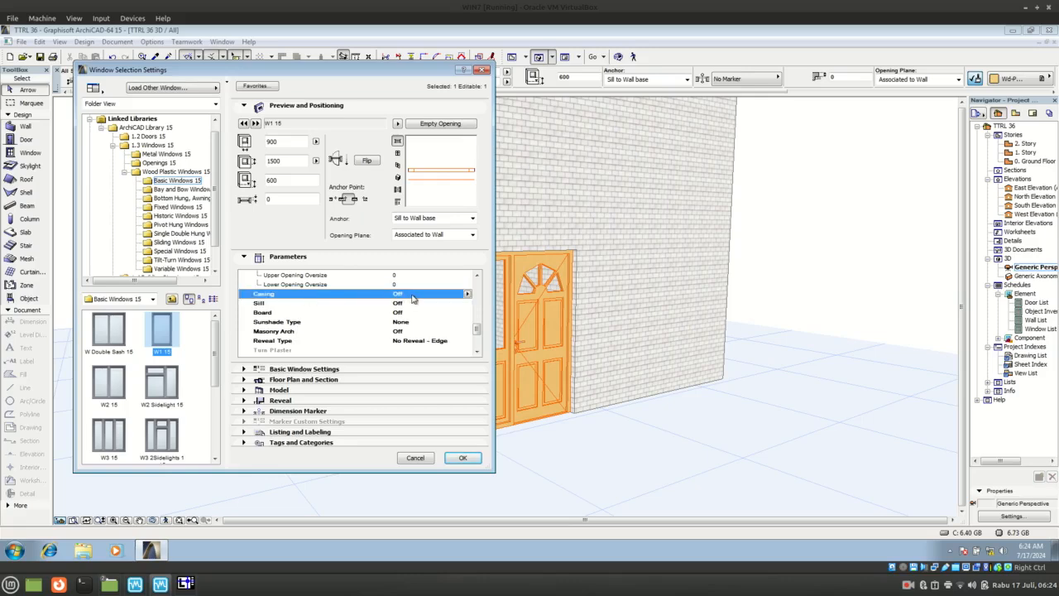
# - Examine the window's Options and Custom Corner Function parameters and recheck the size, frame, sash and casing settings
pyautogui.scroll(4, 364, 331)
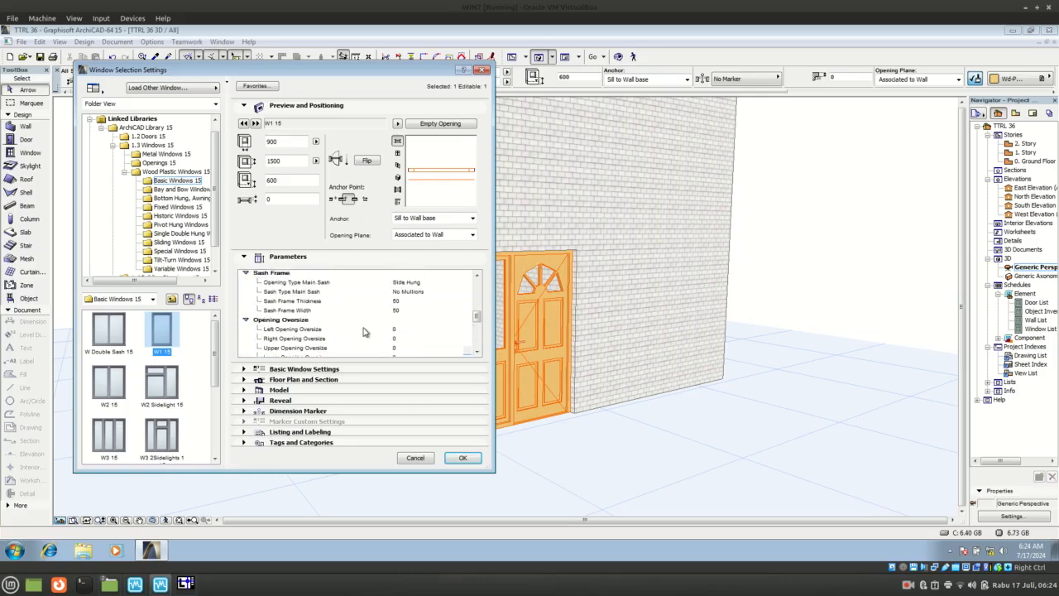
pyautogui.scroll(4, 364, 331)
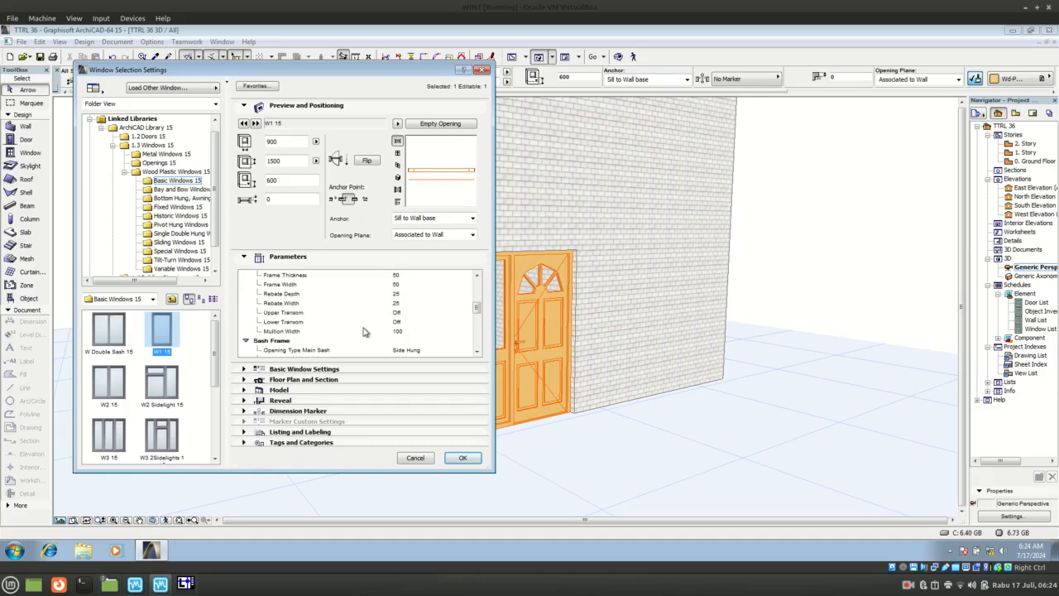
pyautogui.scroll(4, 364, 332)
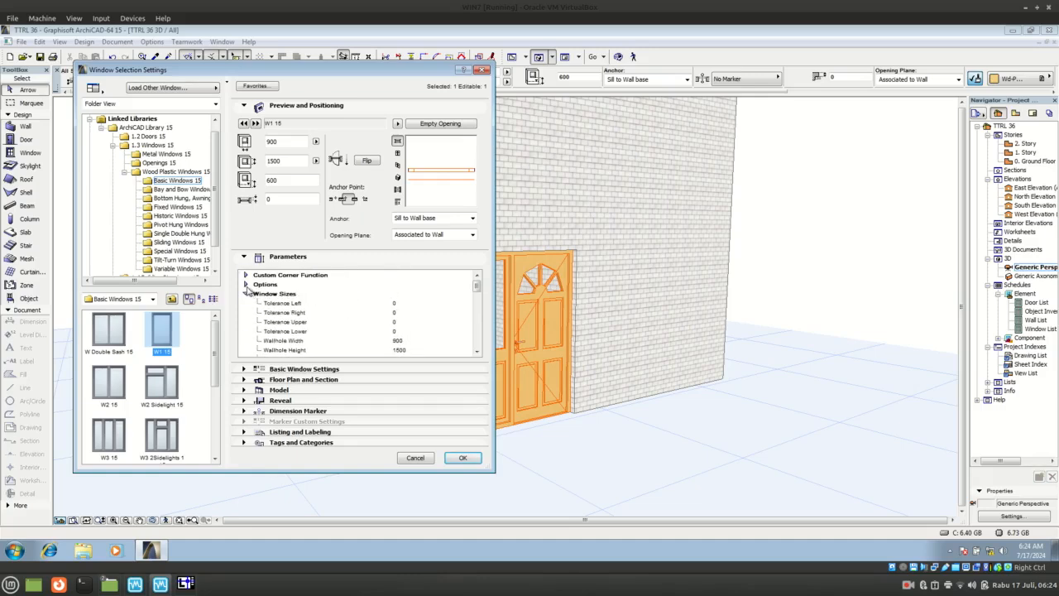
pyautogui.click(246, 286)
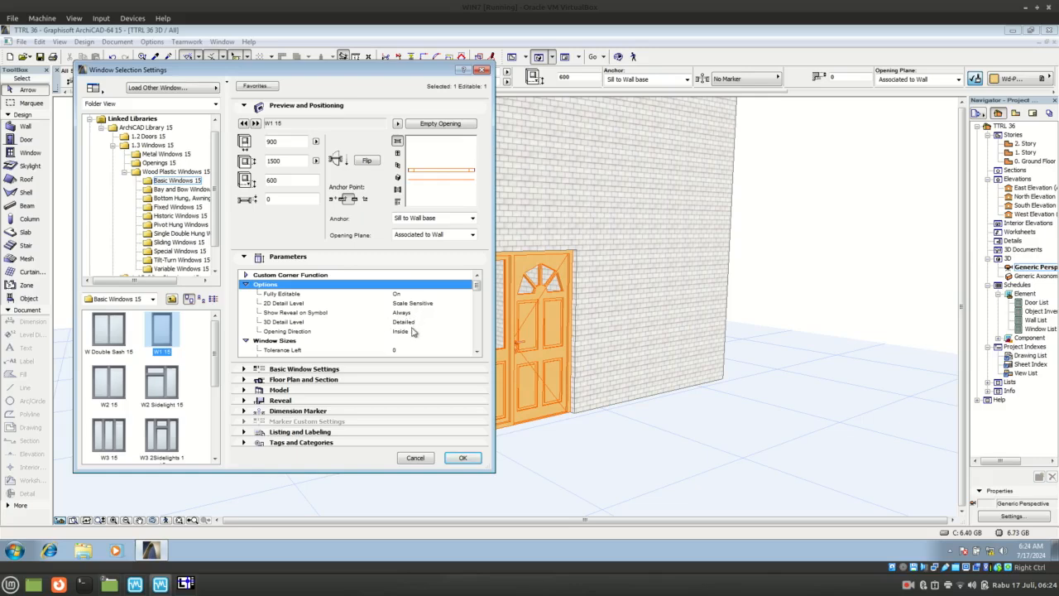
pyautogui.click(255, 277)
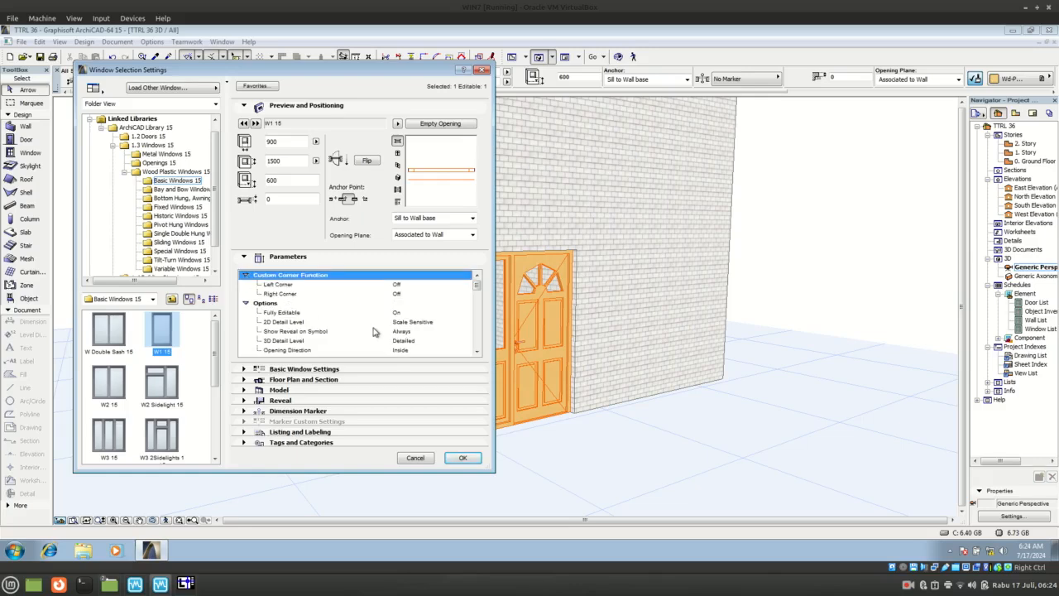
pyautogui.scroll(-3, 374, 332)
pyautogui.scroll(-3, 374, 332)
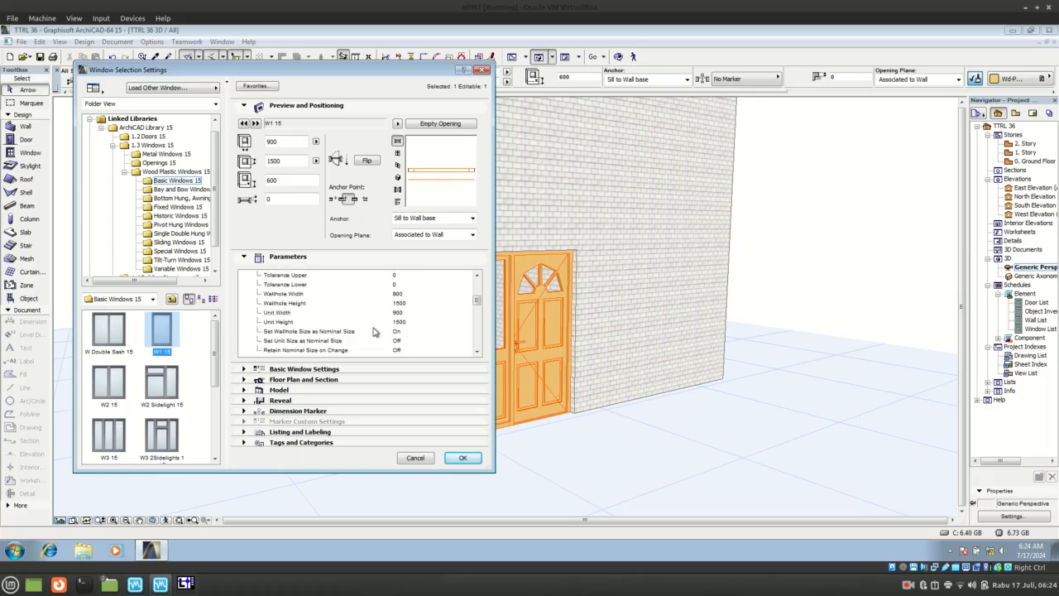
pyautogui.scroll(-5, 374, 332)
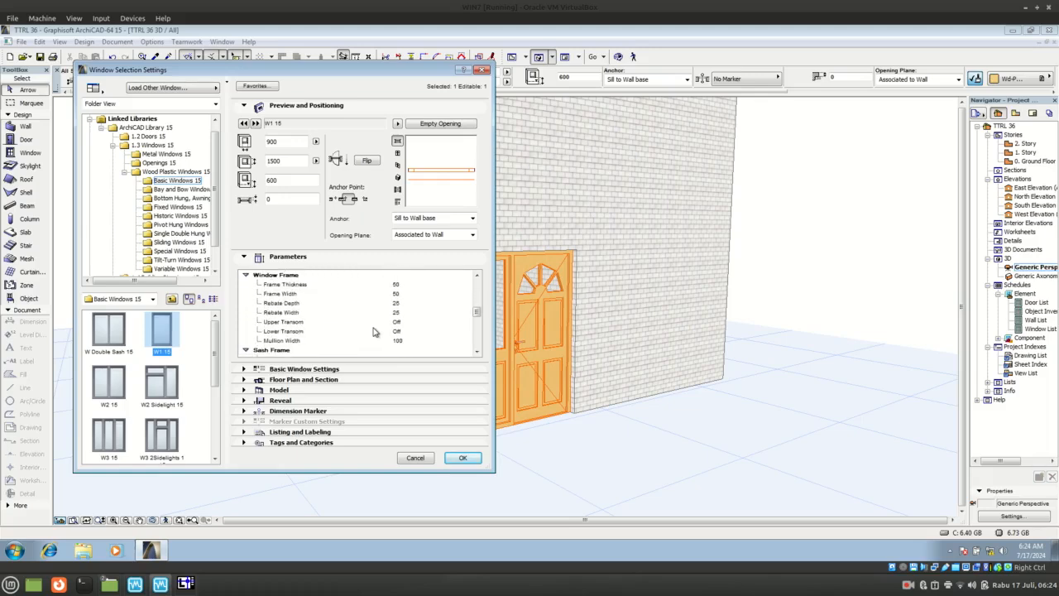
pyautogui.scroll(-5, 373, 332)
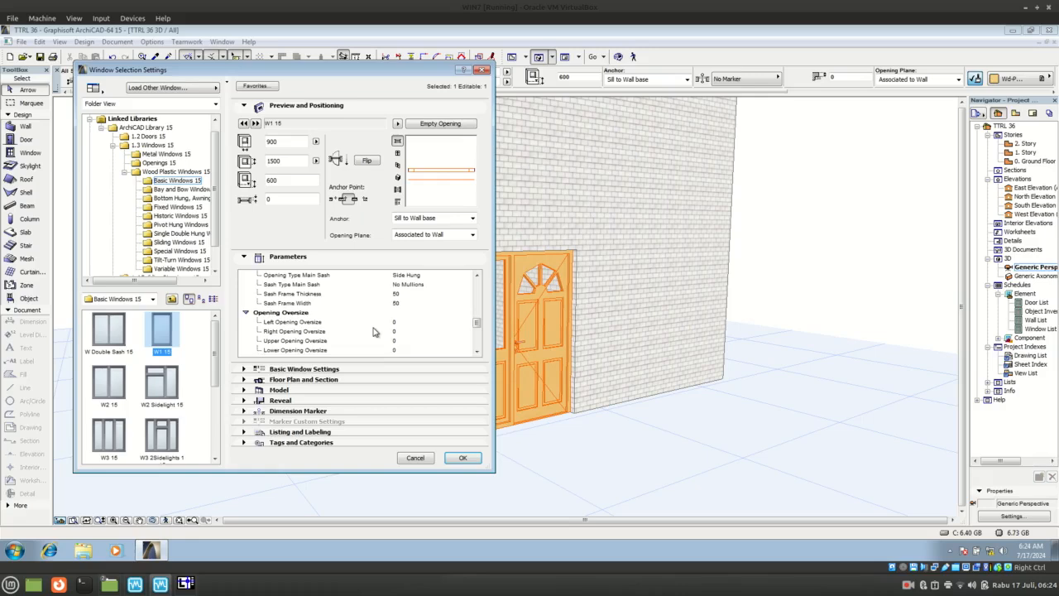
pyautogui.scroll(-3, 373, 332)
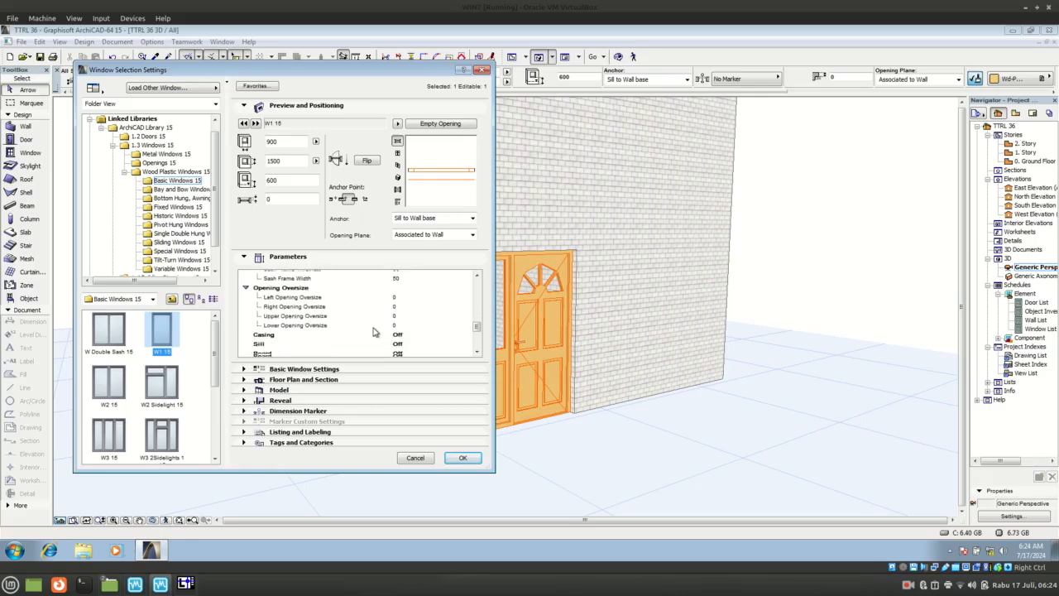
pyautogui.click(270, 305)
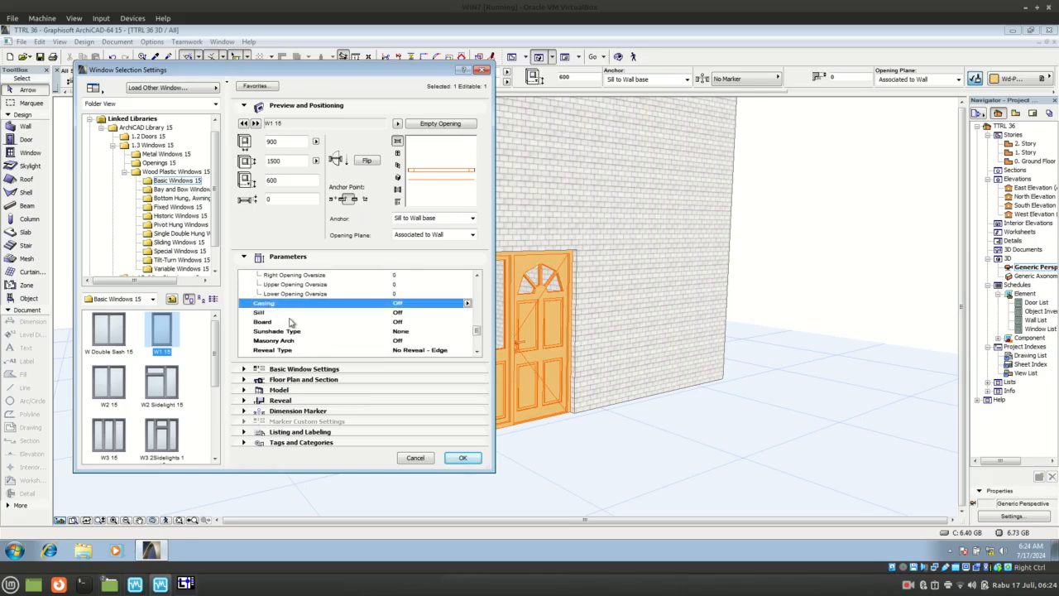
# - Set the window's Opening Angle in 2D to 30° in its Opening parameters
pyautogui.scroll(-5, 290, 323)
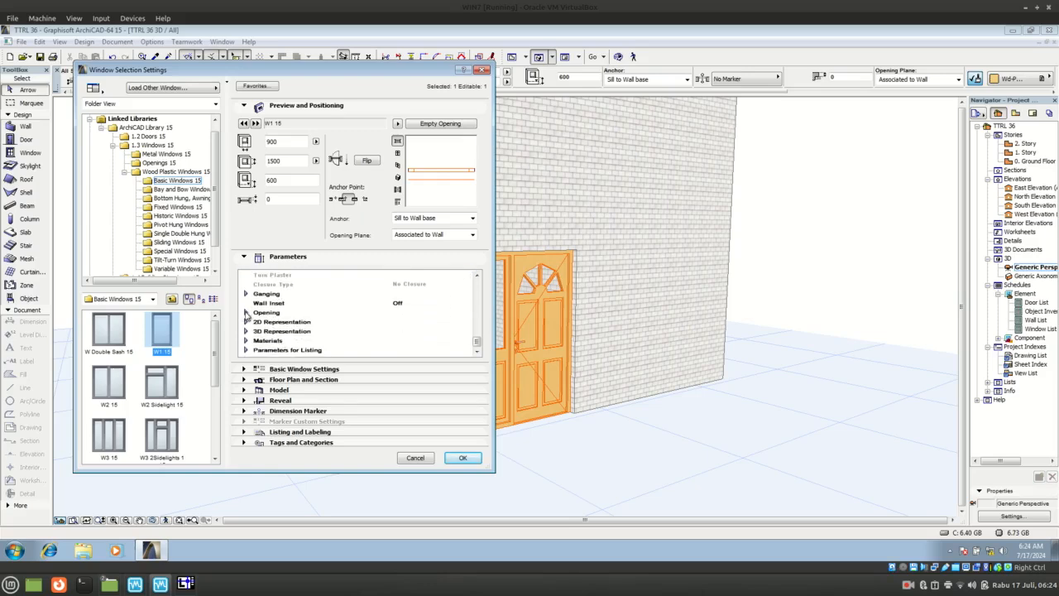
pyautogui.click(246, 313)
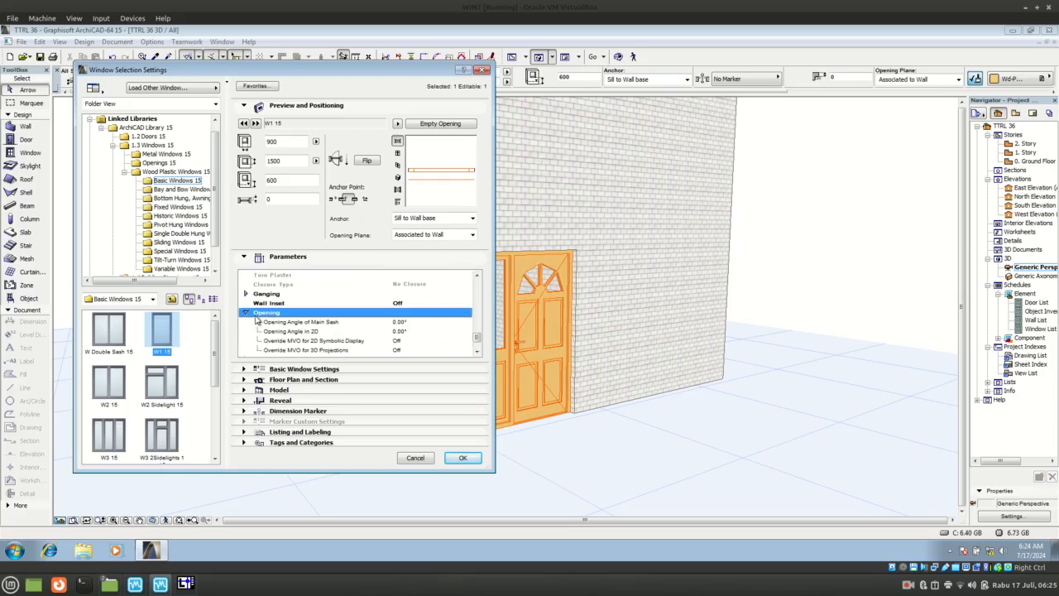
pyautogui.click(408, 331)
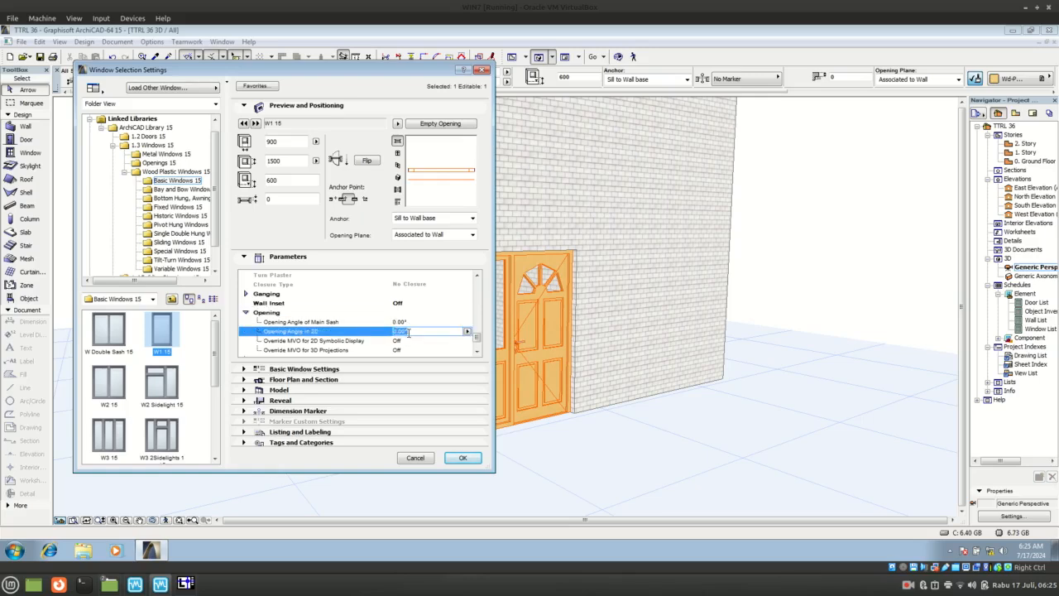
pyautogui.write('30')
pyautogui.press('Return')
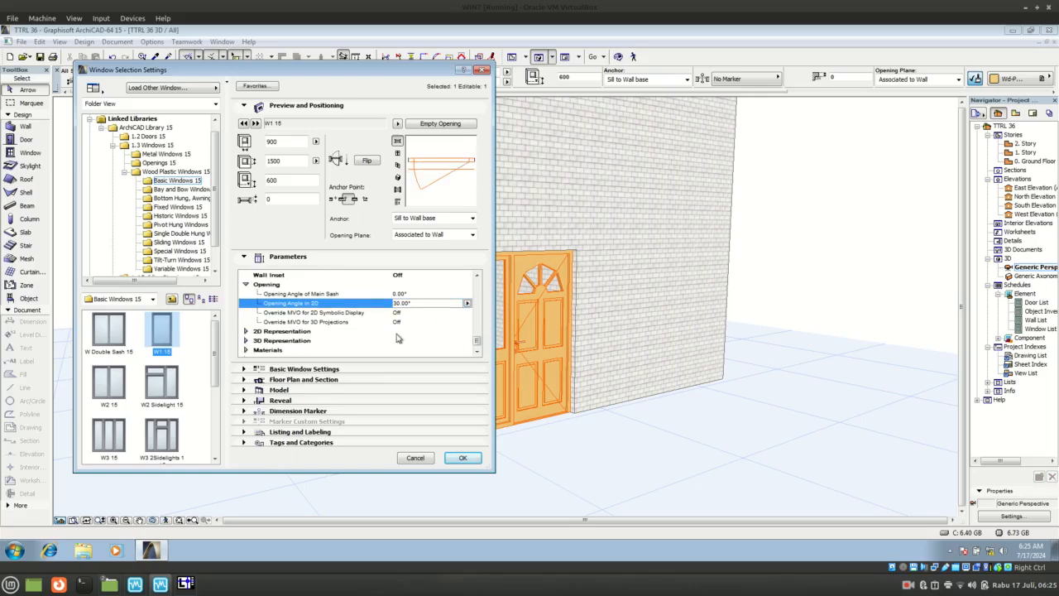
# - Check the window's 2D and 3D Representation parameters and turn on Override MVO for 3D Projections in its Opening parameters
pyautogui.click(249, 333)
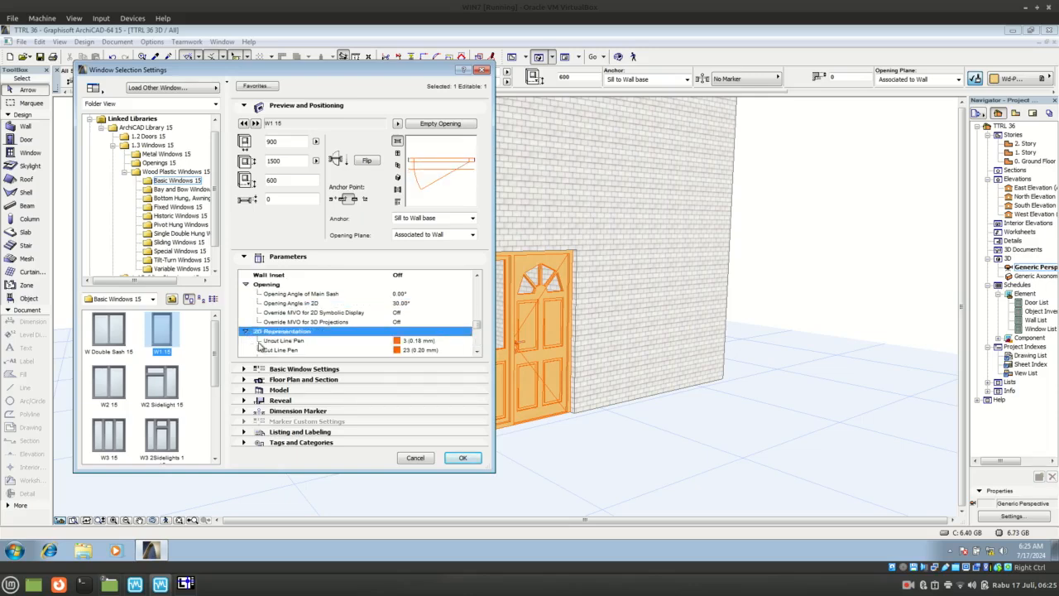
pyautogui.click(249, 334)
pyautogui.scroll(-6, 258, 347)
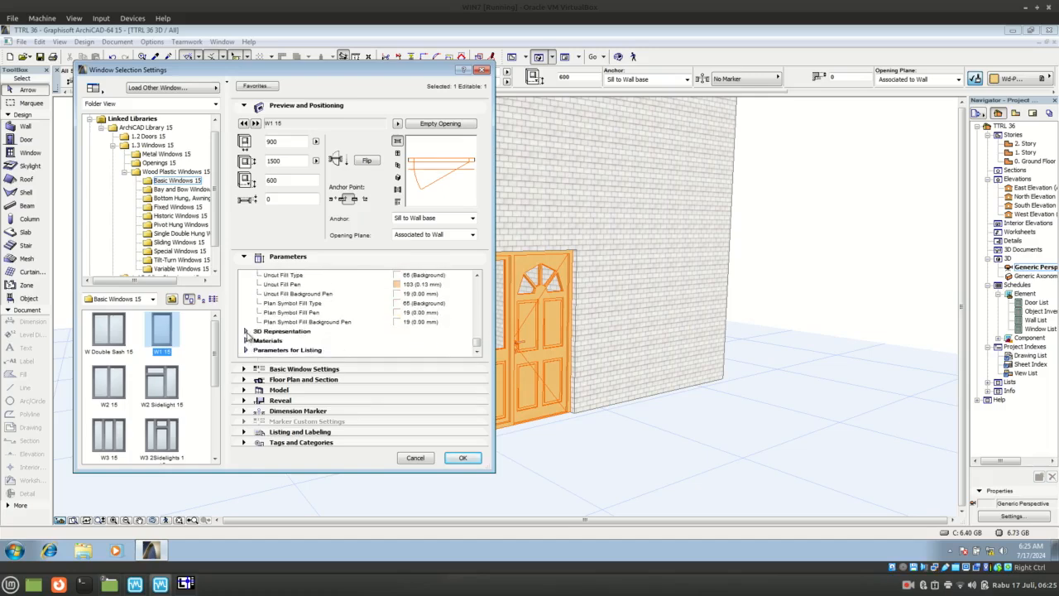
pyautogui.click(248, 332)
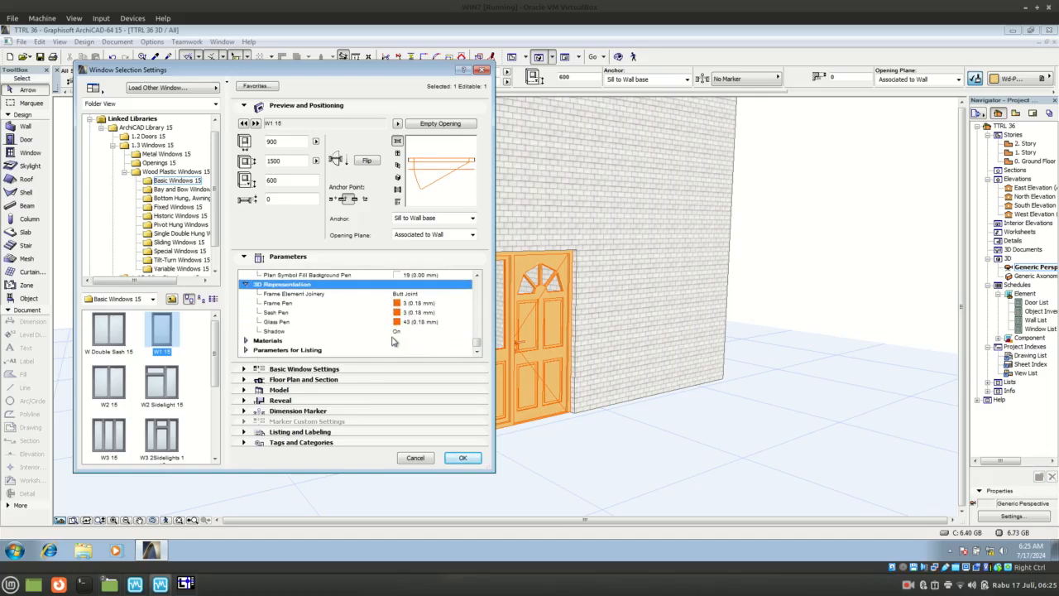
pyautogui.scroll(4, 276, 334)
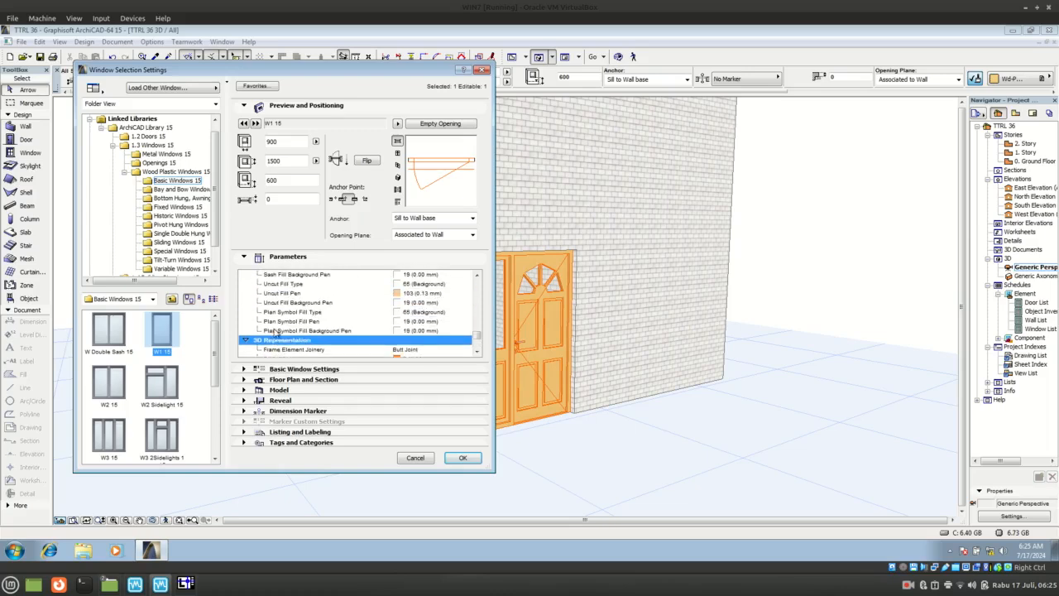
pyautogui.scroll(5, 277, 334)
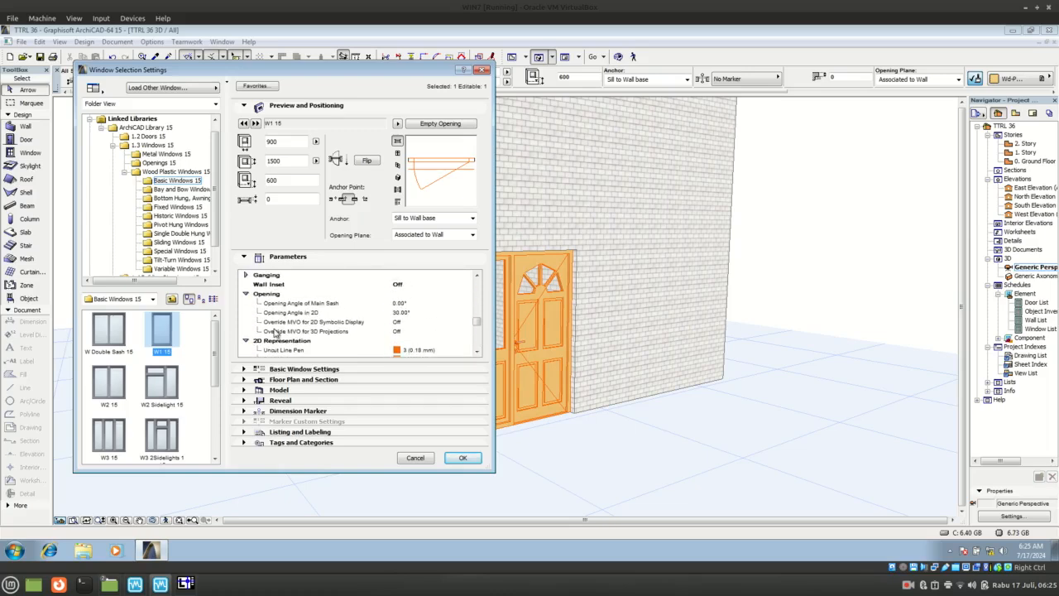
pyautogui.click(403, 333)
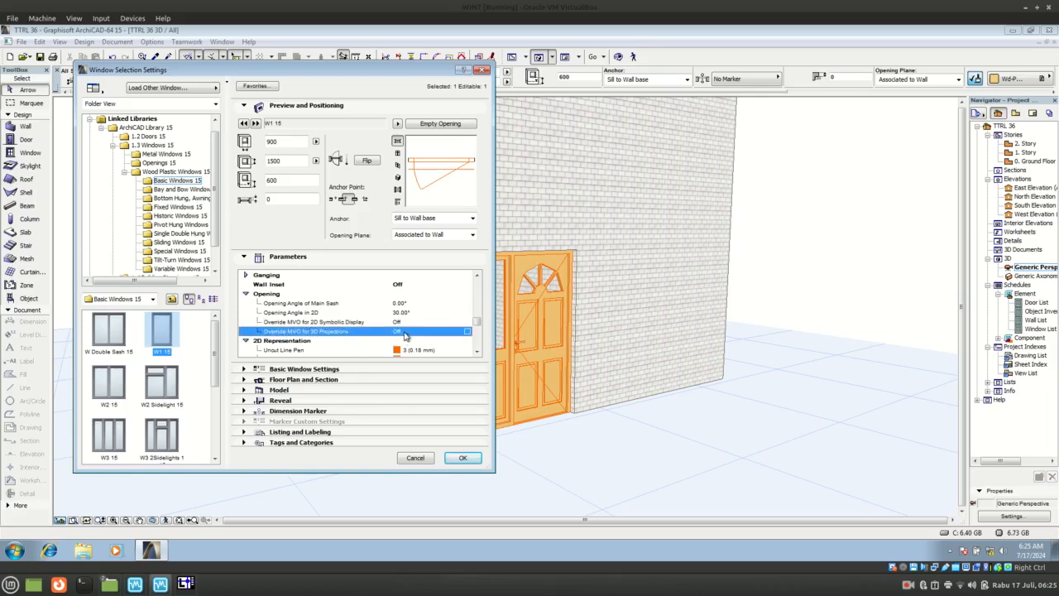
pyautogui.click(468, 333)
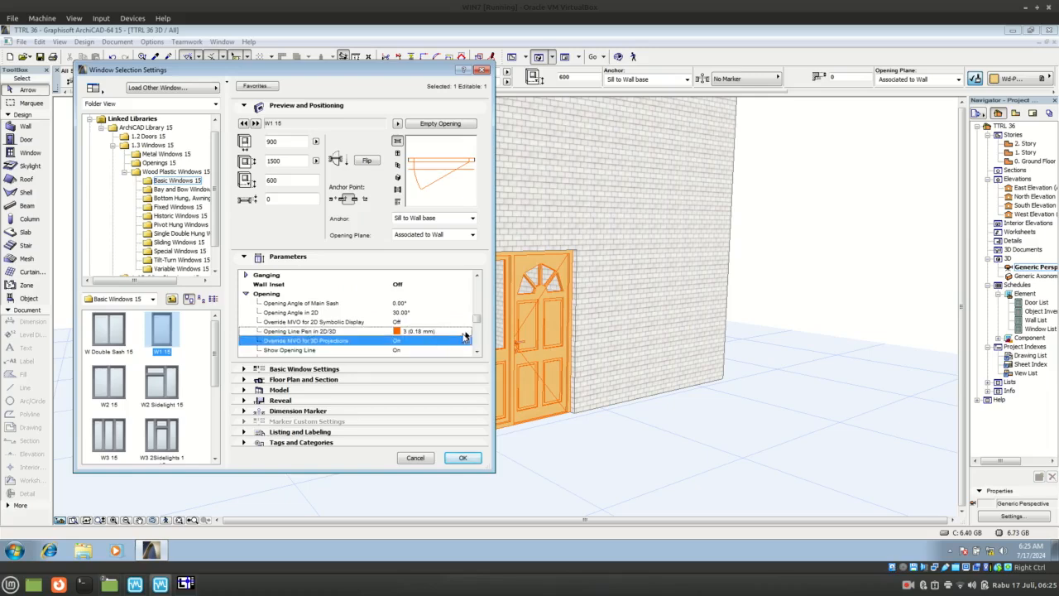
# - Examine the window's opening line settings, 2D Representation, 3D Representation and Materials parameters
pyautogui.scroll(-1, 421, 348)
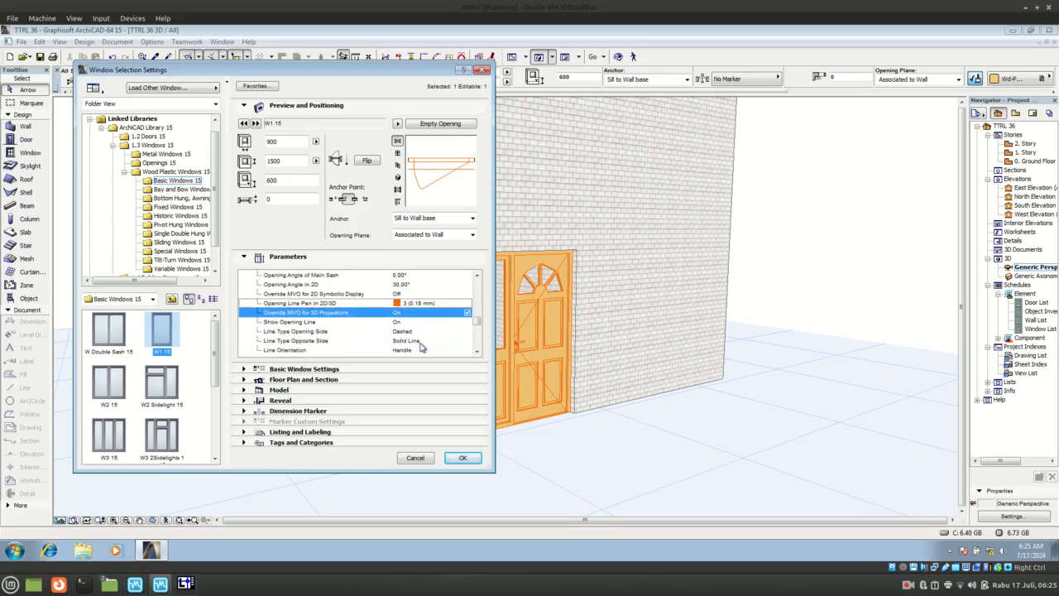
pyautogui.scroll(-1, 421, 347)
pyautogui.scroll(-1, 422, 348)
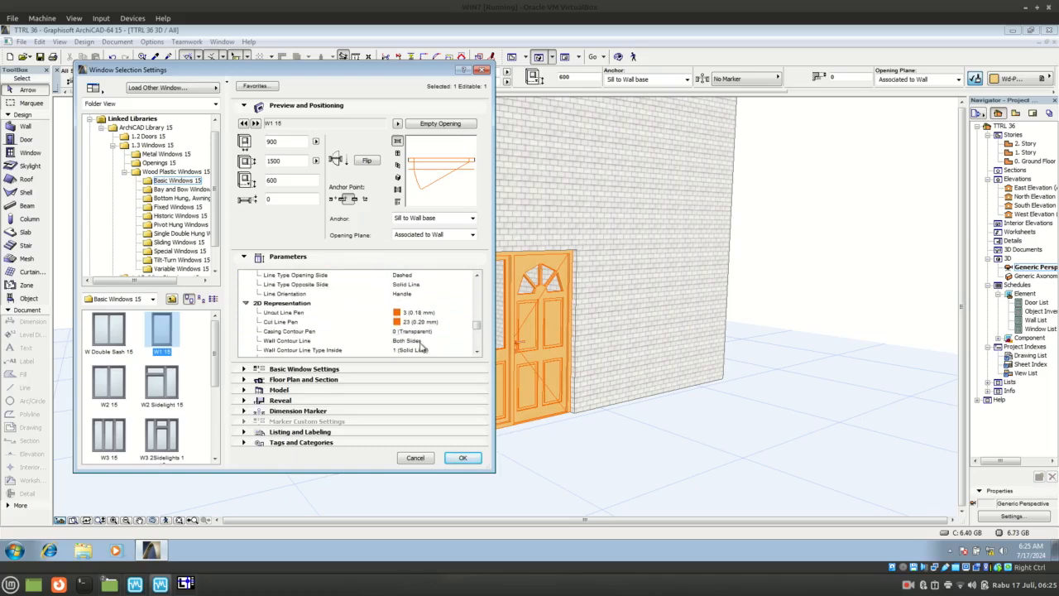
pyautogui.scroll(-1, 421, 347)
pyautogui.scroll(-4, 421, 347)
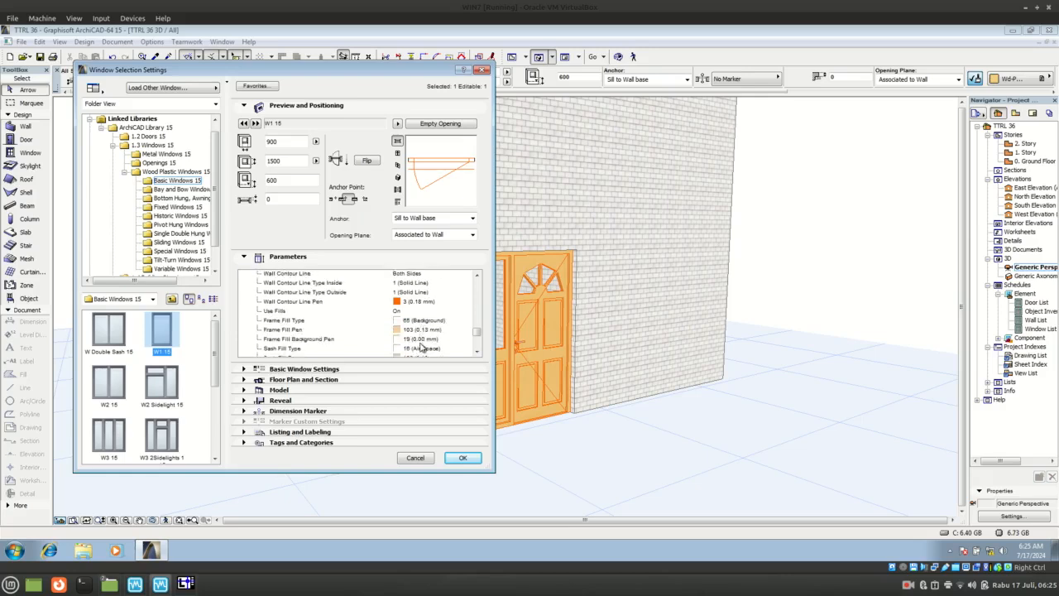
pyautogui.scroll(-3, 422, 347)
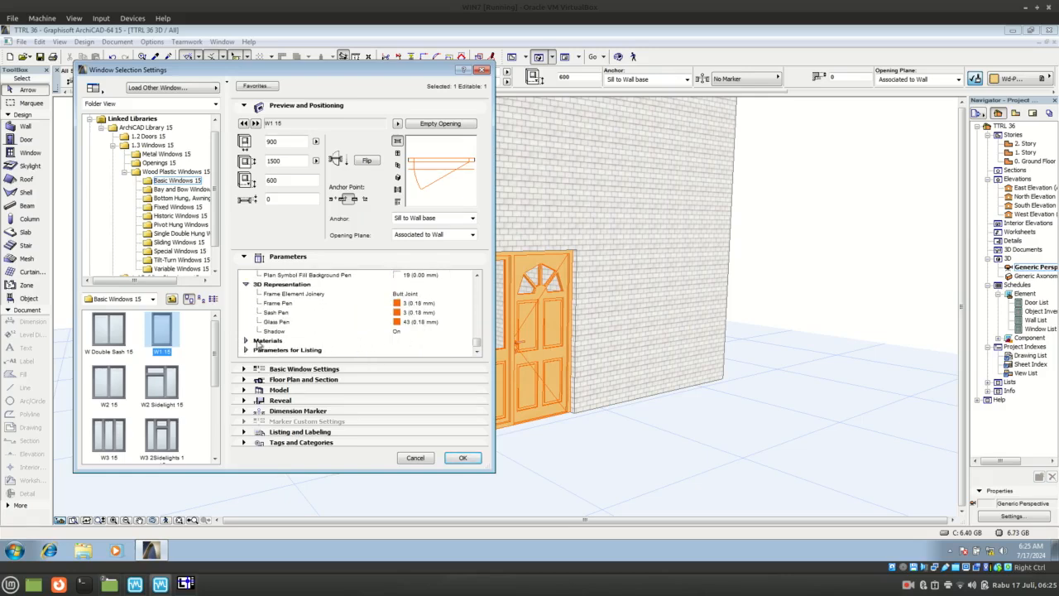
pyautogui.click(246, 341)
pyautogui.click(246, 341)
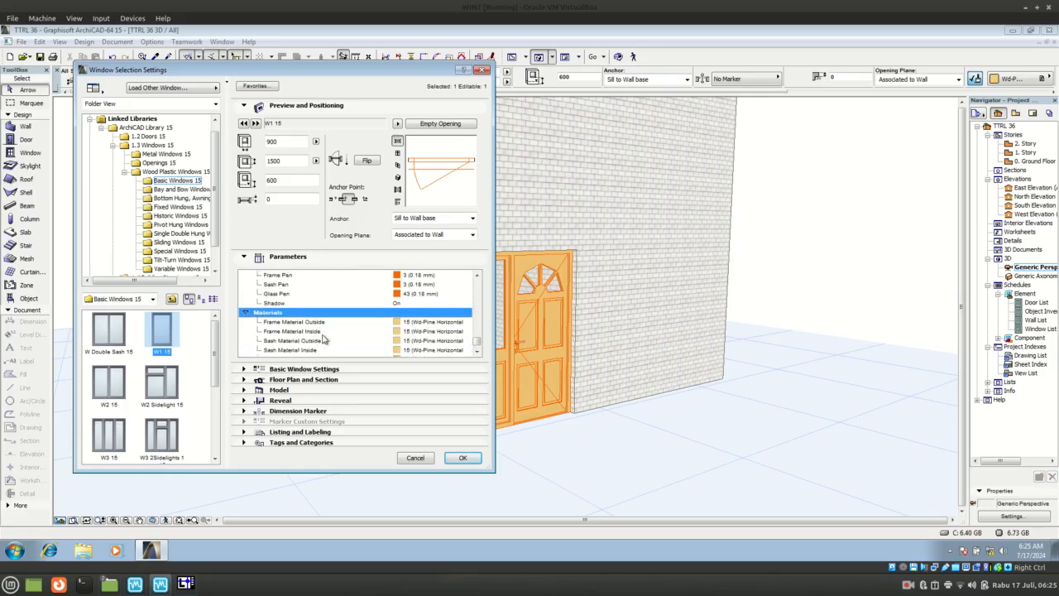
pyautogui.click(246, 351)
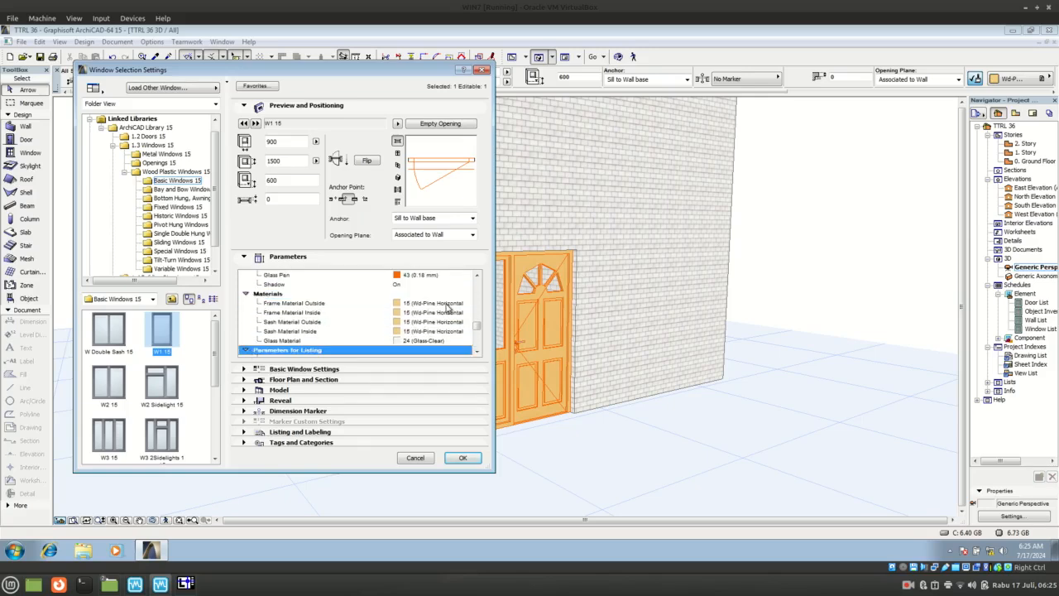
# - Look through the materials available for the window's Frame Material Outside parameter
pyautogui.click(447, 304)
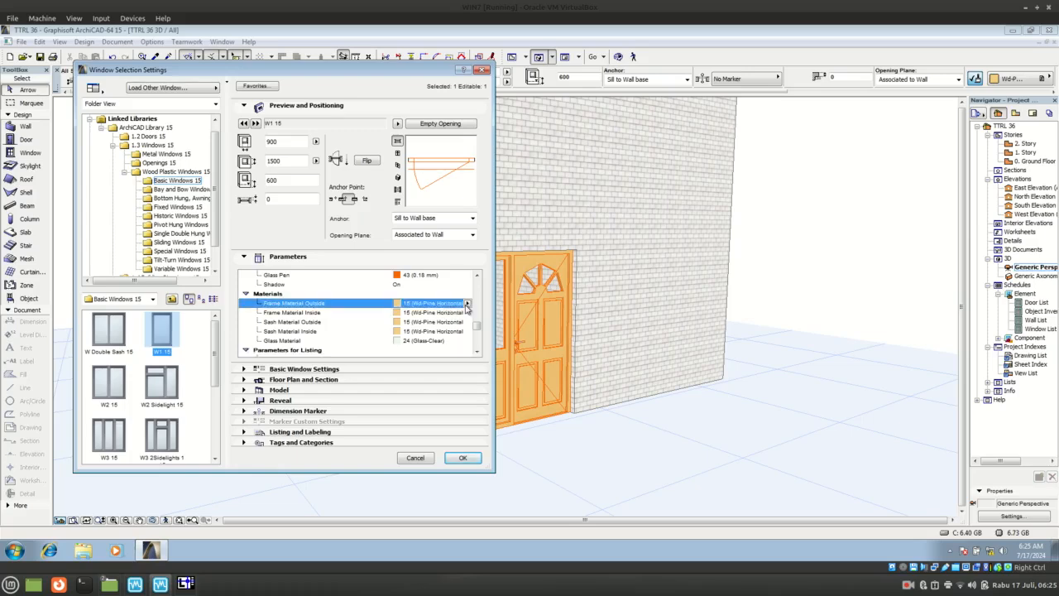
pyautogui.click(467, 304)
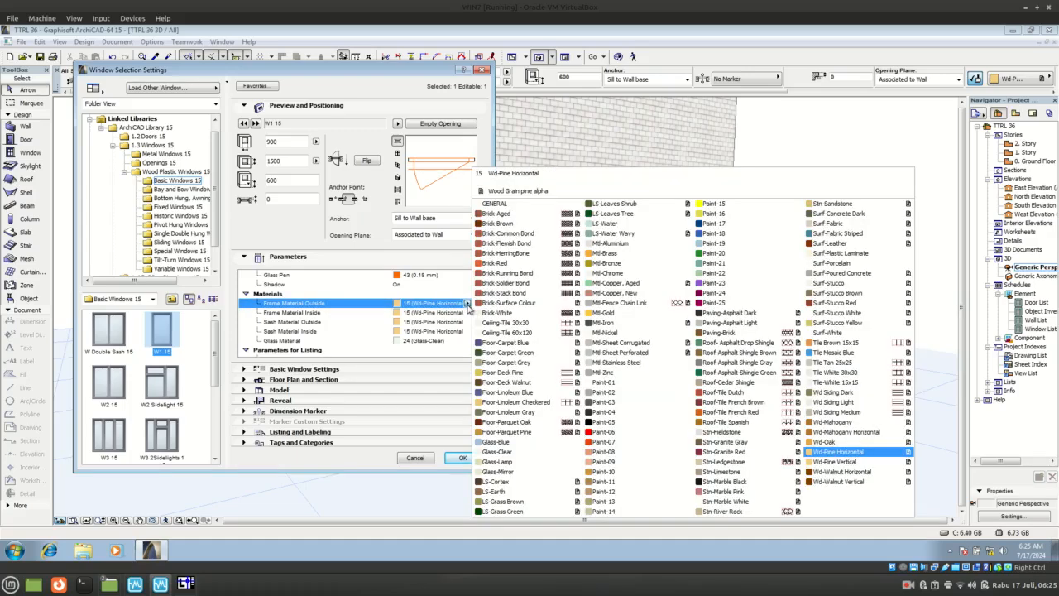
pyautogui.click(468, 304)
pyautogui.click(467, 305)
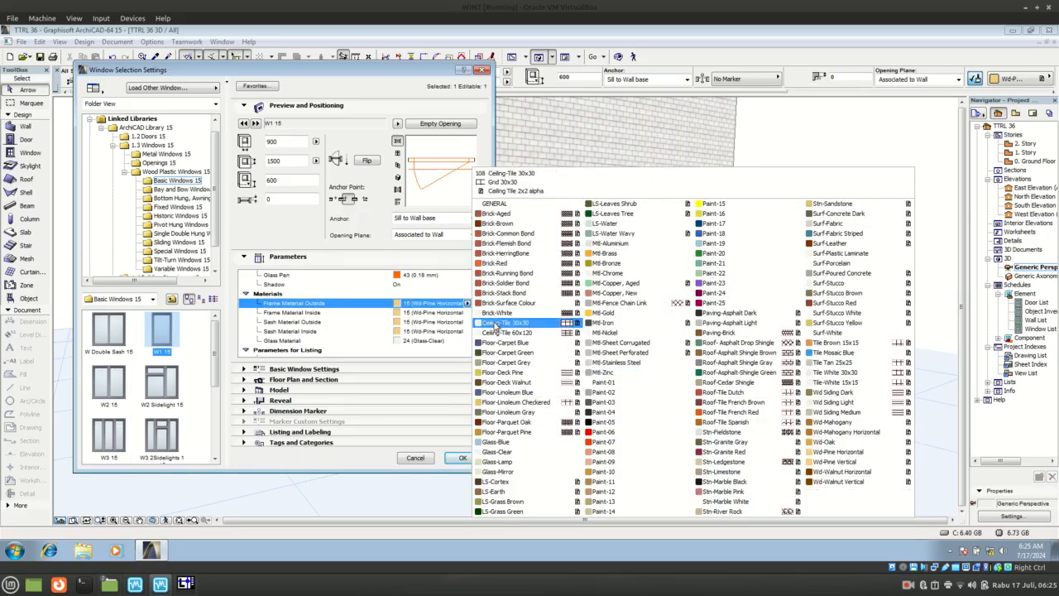
pyautogui.click(467, 305)
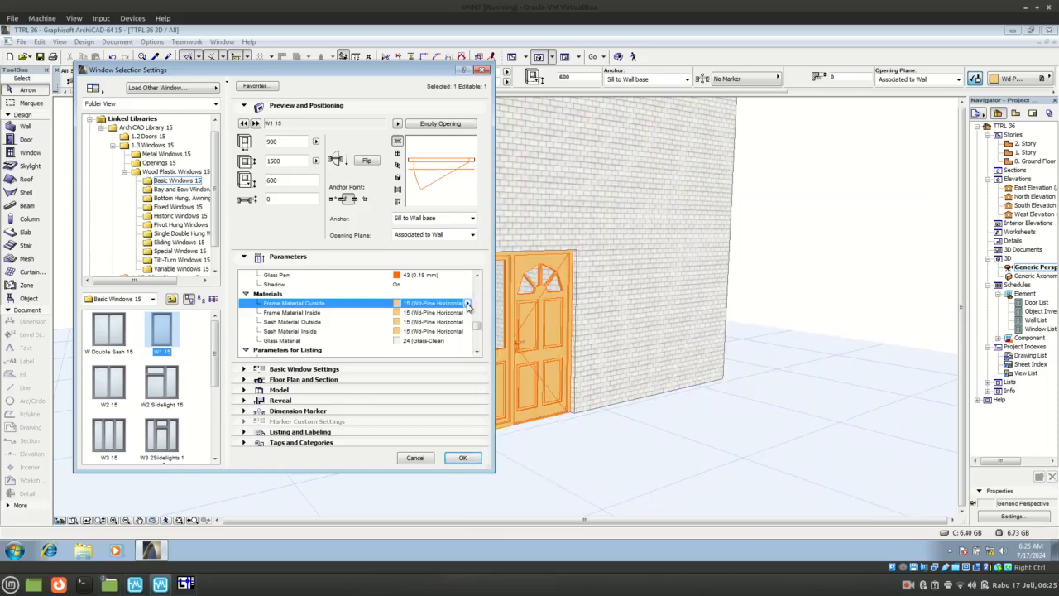
# - Expand the window's Parameters for Listing and review its zone, cost, manufacturer and detail entries
pyautogui.click(246, 351)
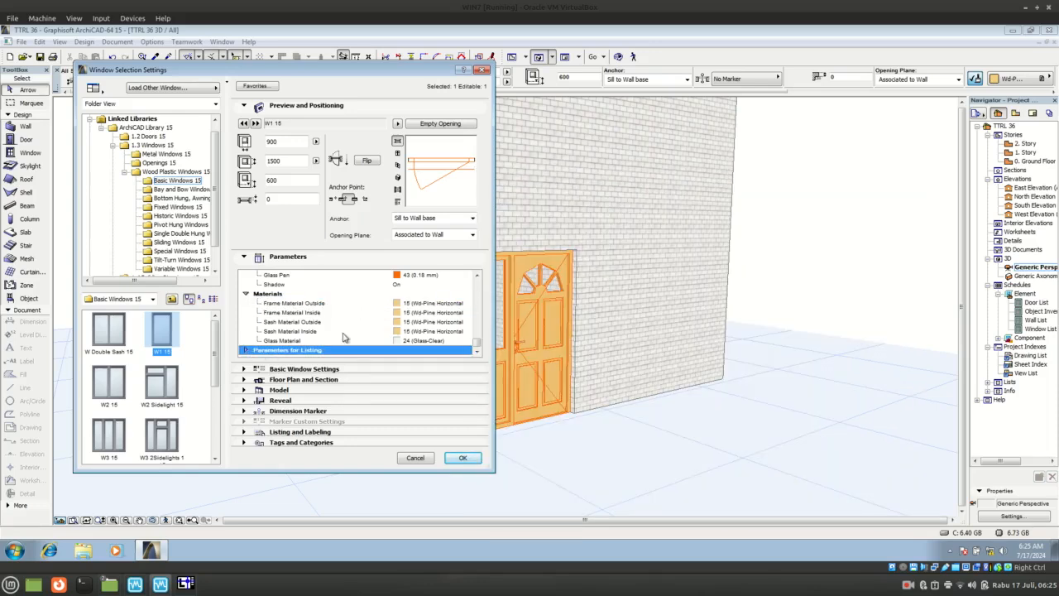
pyautogui.click(247, 351)
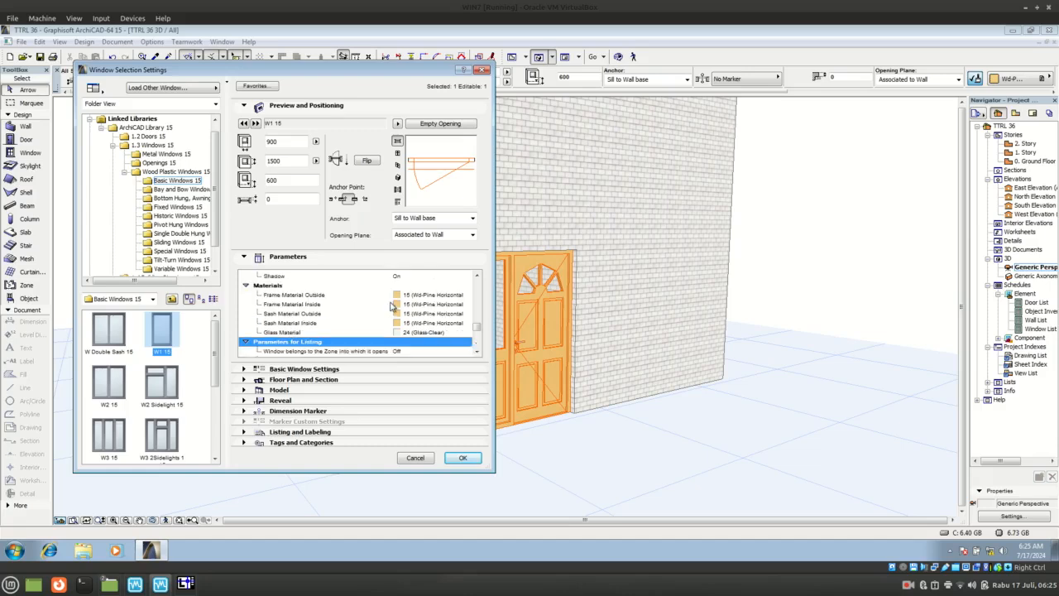
pyautogui.scroll(-6, 391, 320)
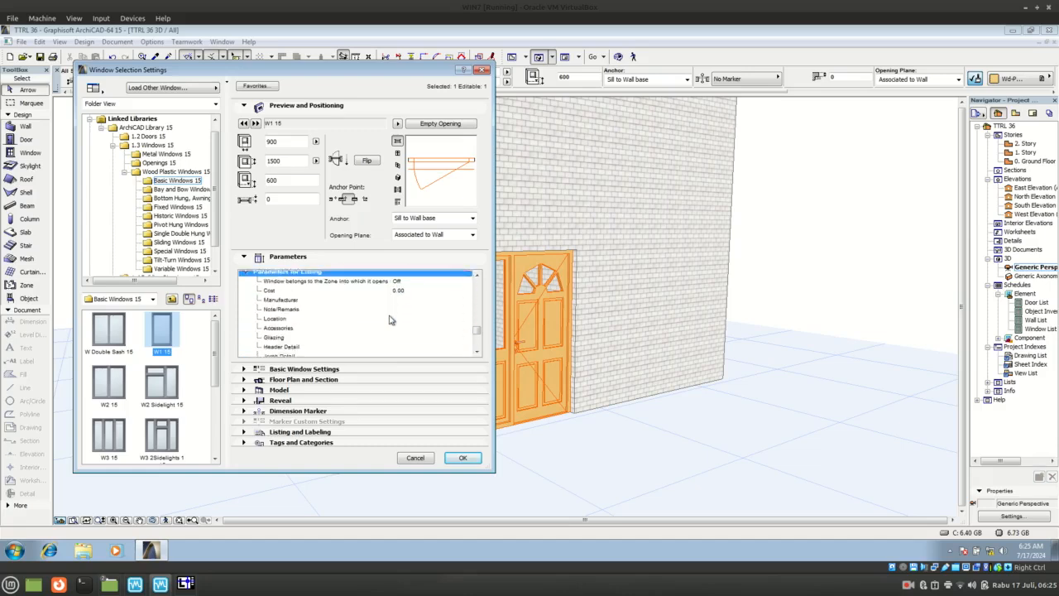
pyautogui.scroll(5, 392, 319)
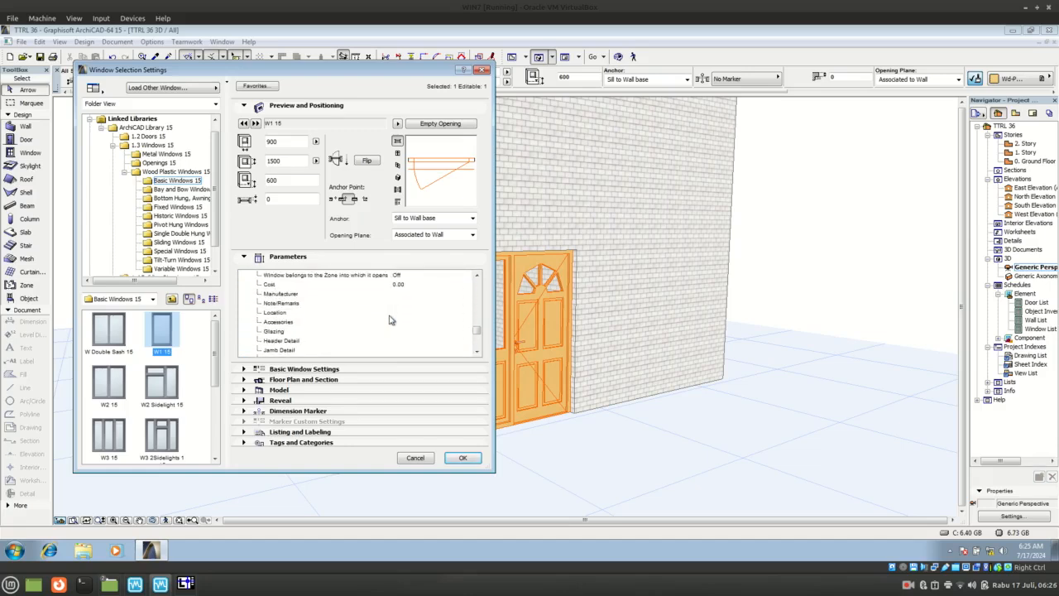
# - Recheck the window's 3D Representation pens, 2D Representation fills and lines, and Opening parameters
pyautogui.scroll(1, 387, 320)
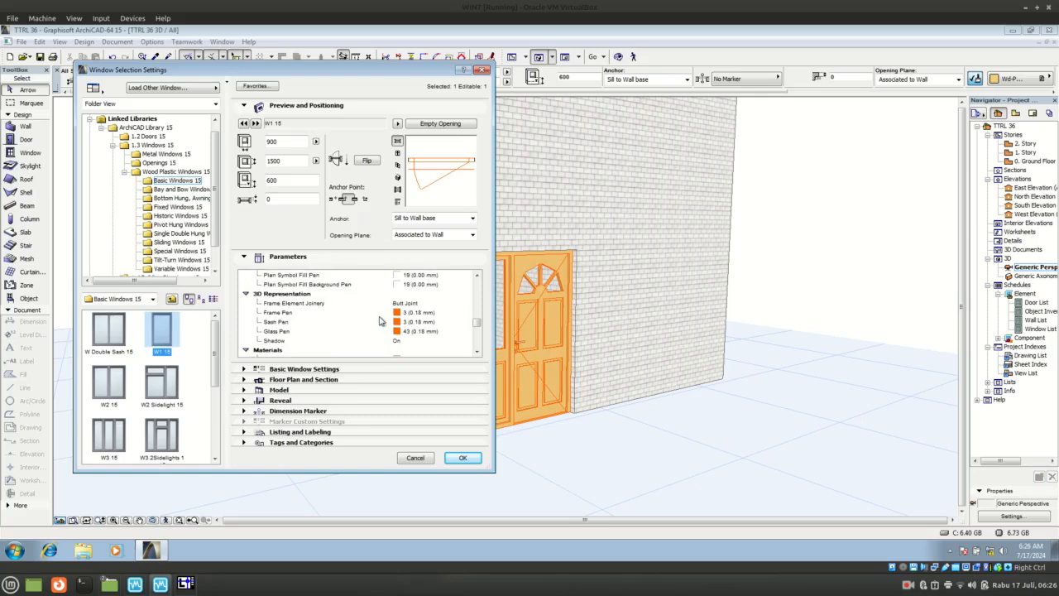
pyautogui.scroll(3, 381, 320)
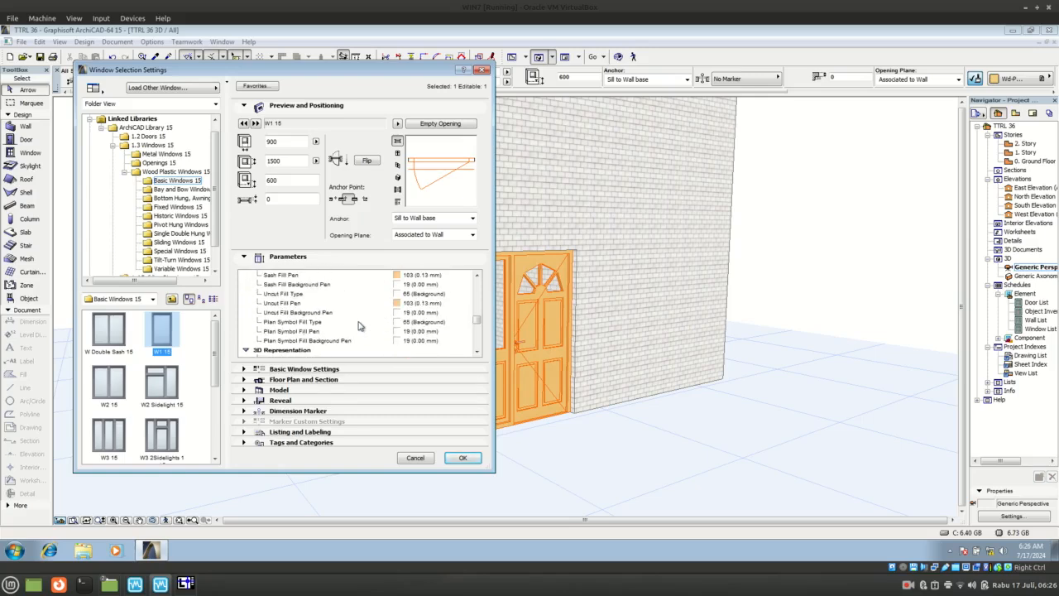
pyautogui.scroll(4, 359, 325)
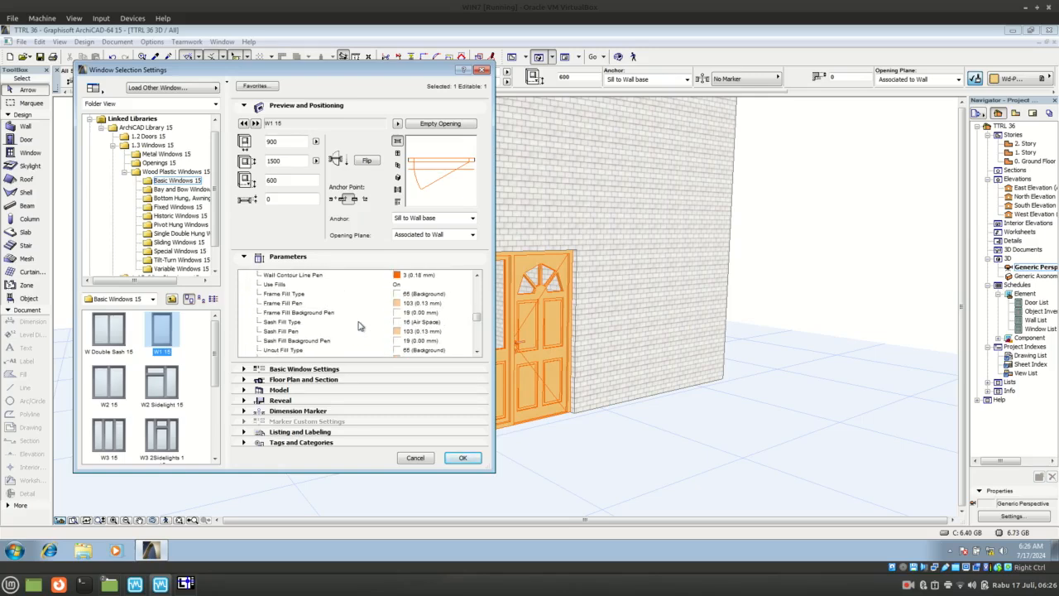
pyautogui.scroll(2, 359, 326)
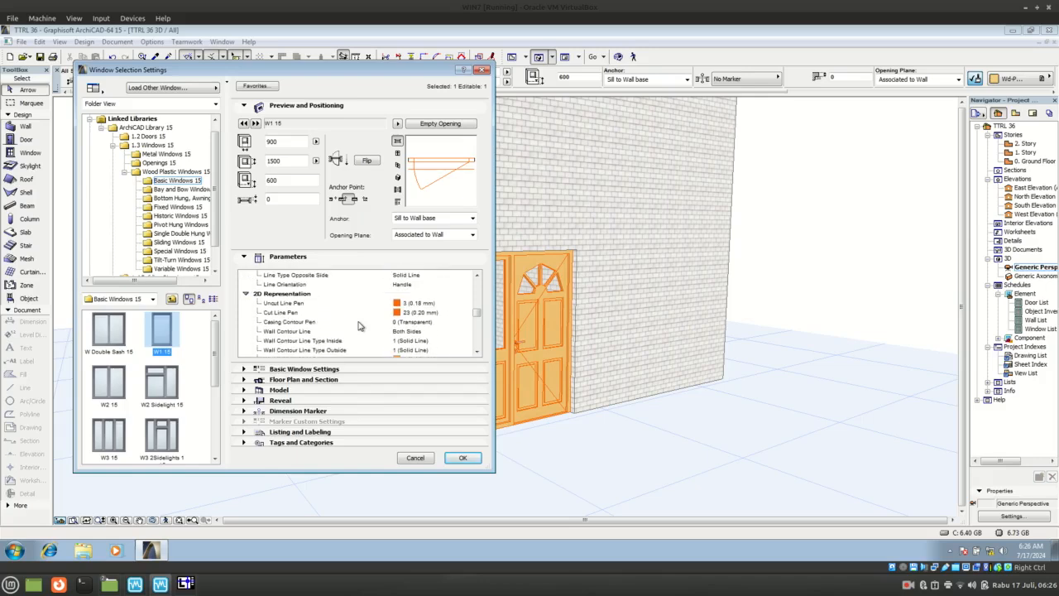
pyautogui.scroll(5, 359, 325)
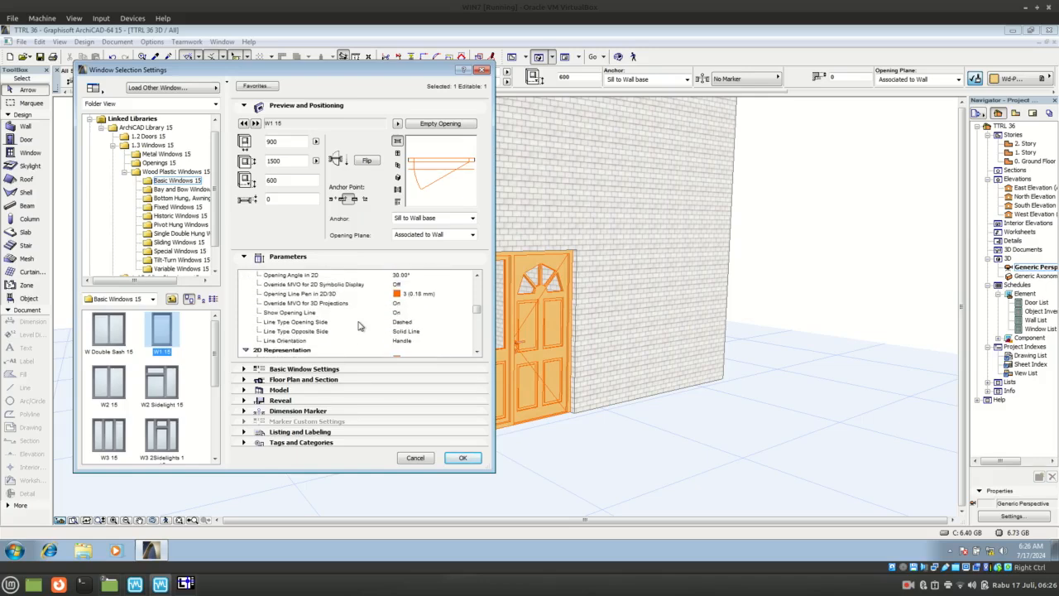
pyautogui.scroll(2, 359, 325)
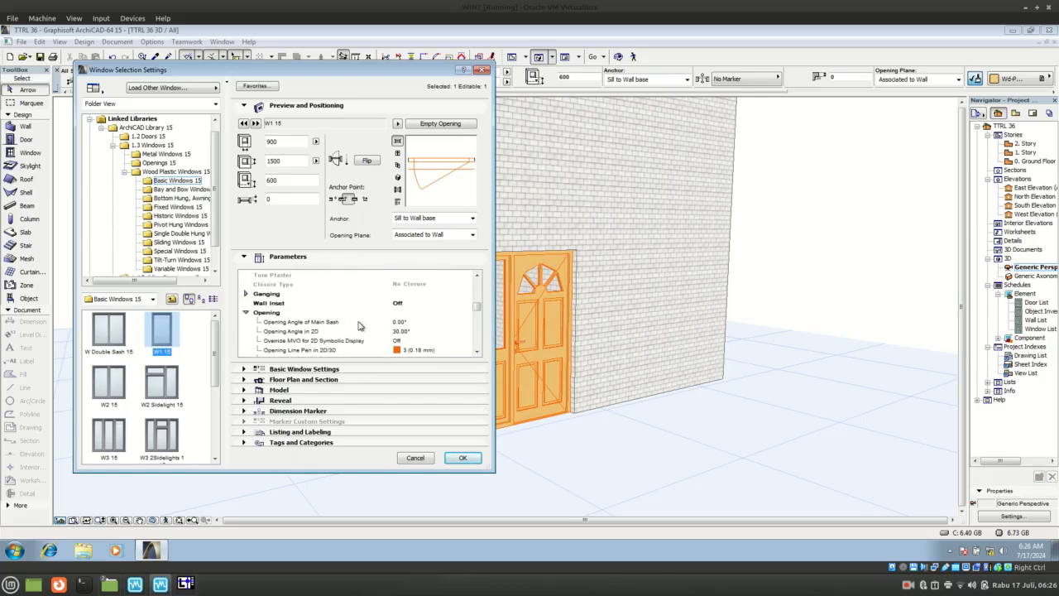
# - Review the window's Wall Inset, Ganging, reveal, Opening Oversize, Sash Frame, Window Frame and Window Sizes parameters
pyautogui.click(283, 304)
pyautogui.scroll(2, 278, 315)
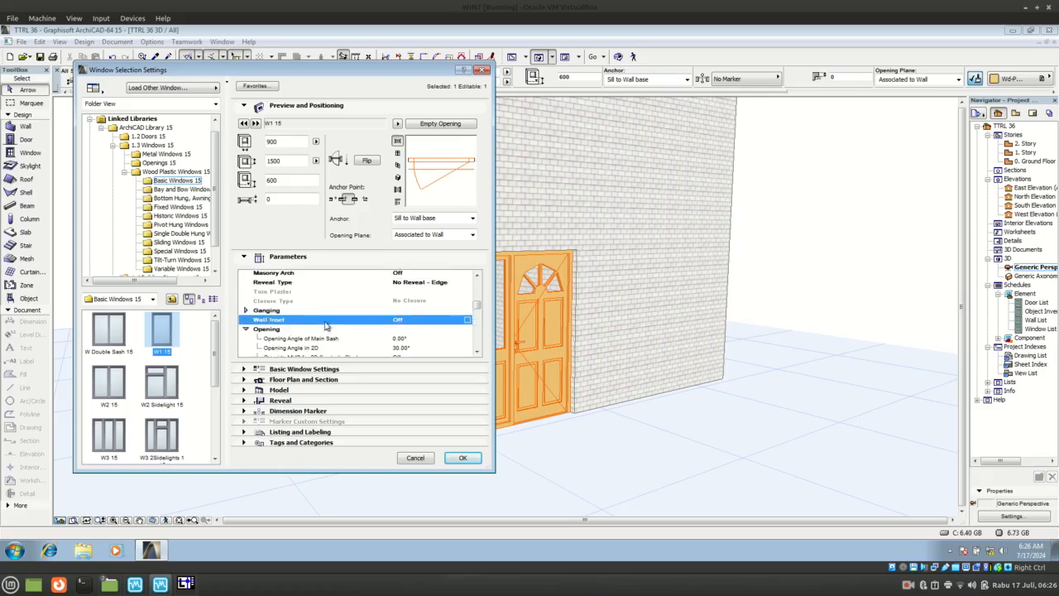
pyautogui.click(245, 322)
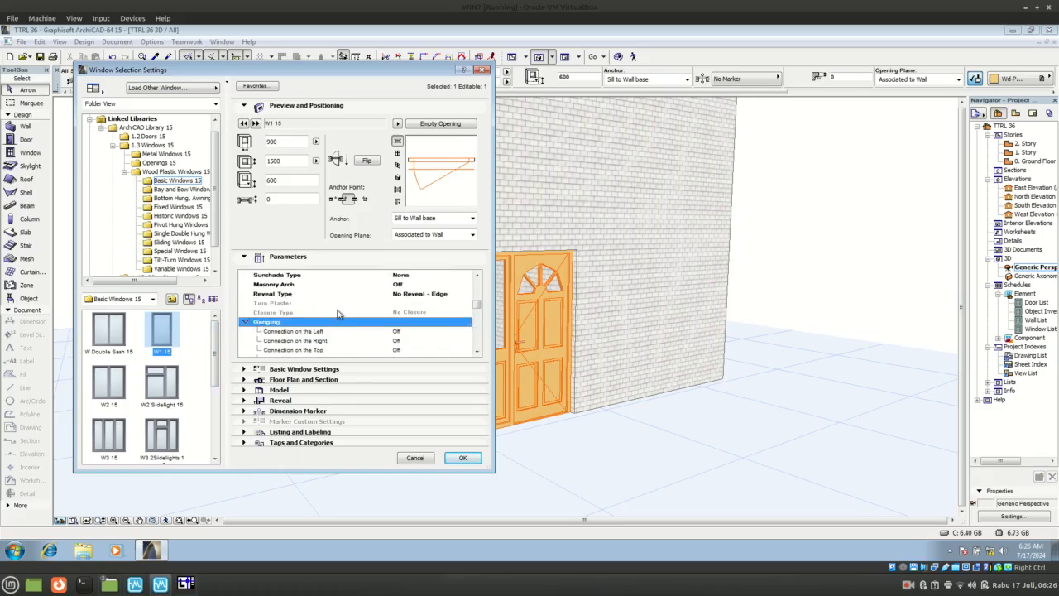
pyautogui.scroll(2, 338, 313)
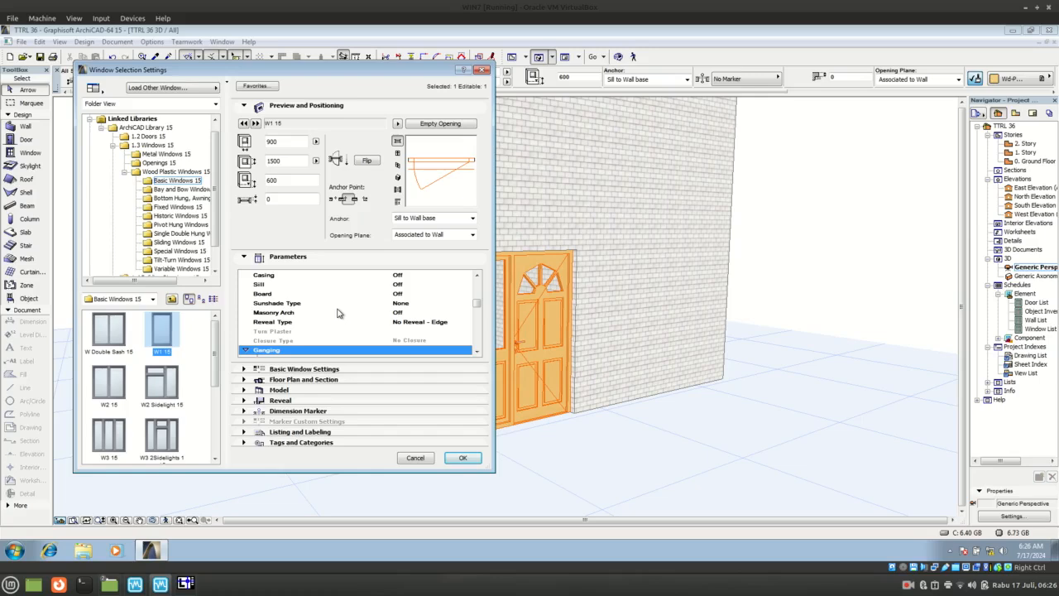
pyautogui.scroll(2, 338, 313)
pyautogui.scroll(6, 338, 313)
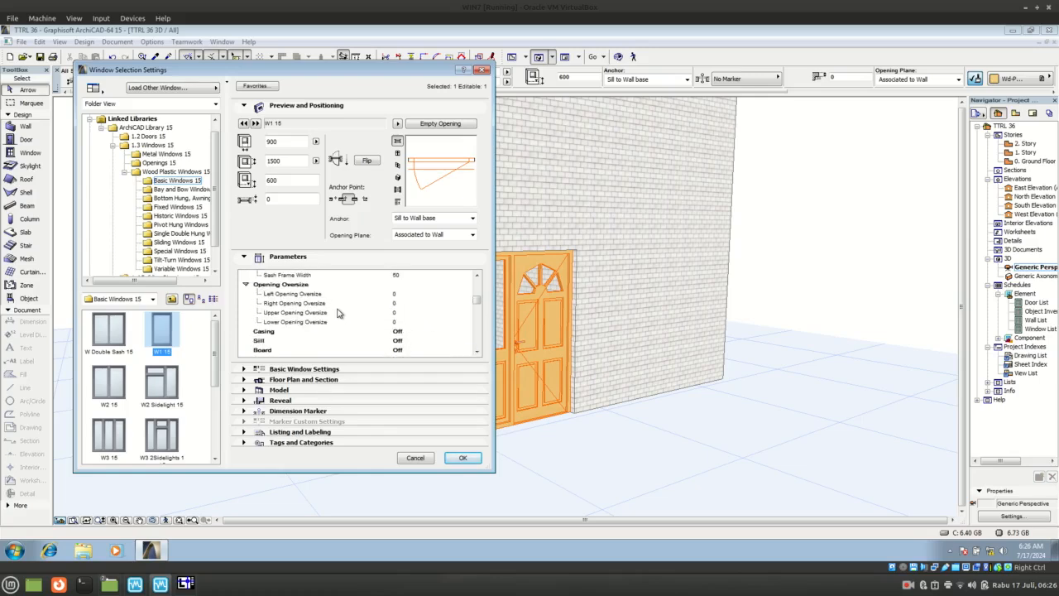
pyautogui.scroll(2, 337, 313)
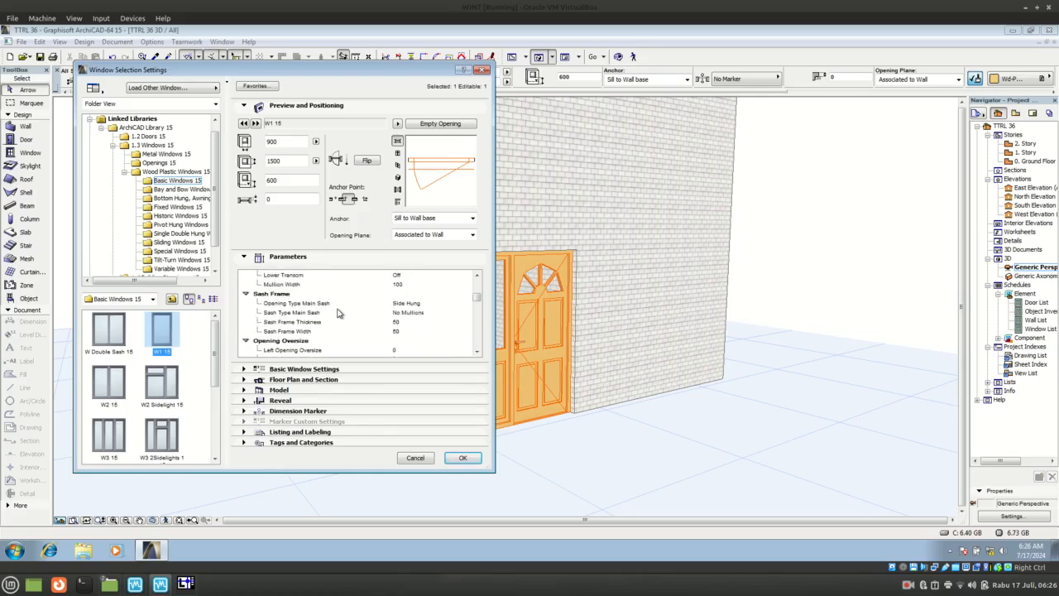
pyautogui.scroll(4, 338, 313)
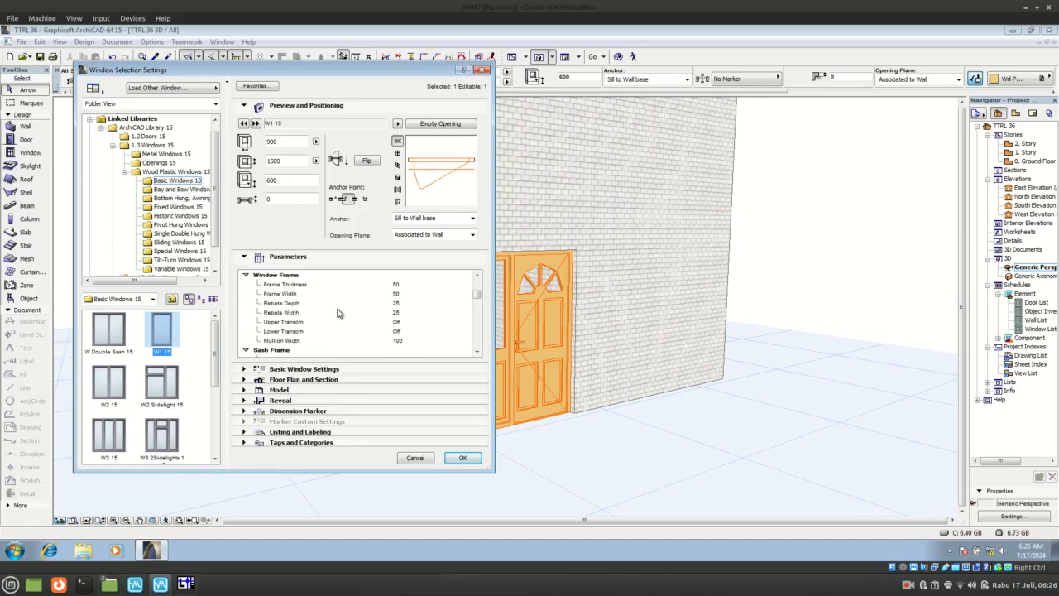
pyautogui.scroll(8, 338, 313)
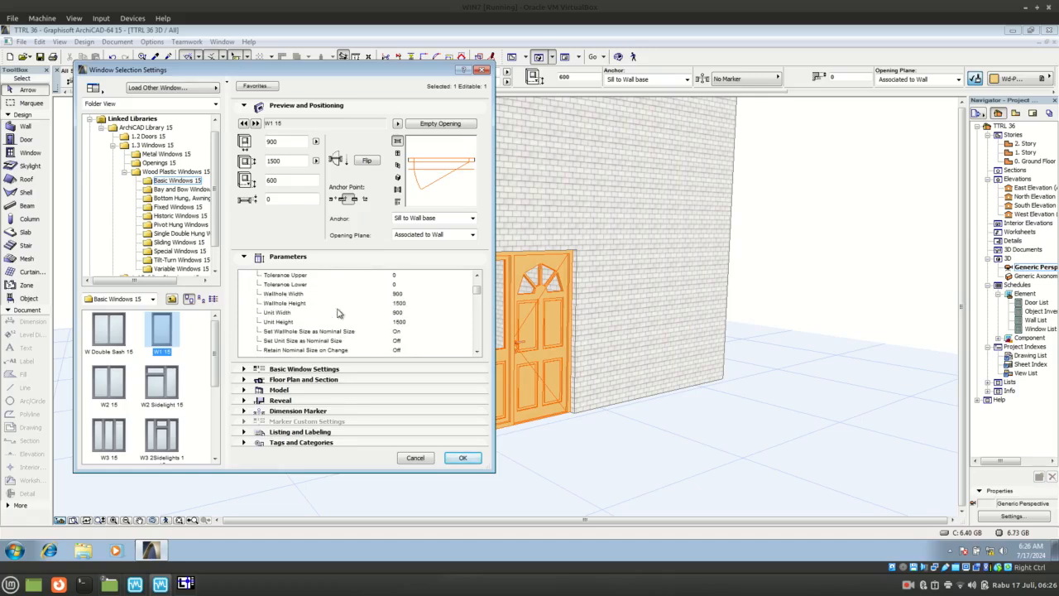
pyautogui.scroll(1, 338, 312)
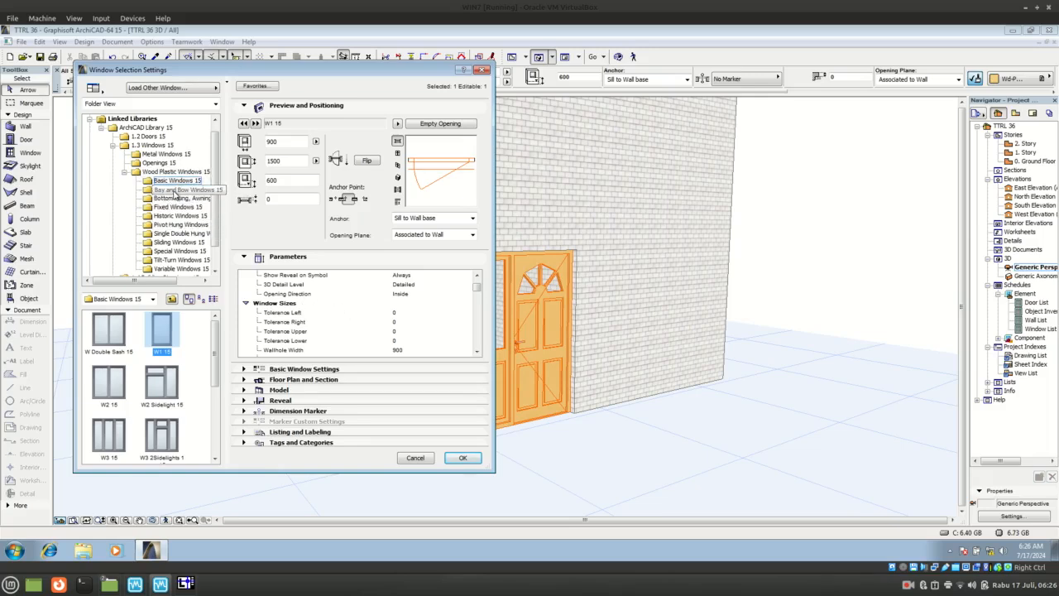
# - Browse the wood and plastic window categories and replace the window type with W Double Hung 15
pyautogui.click(177, 200)
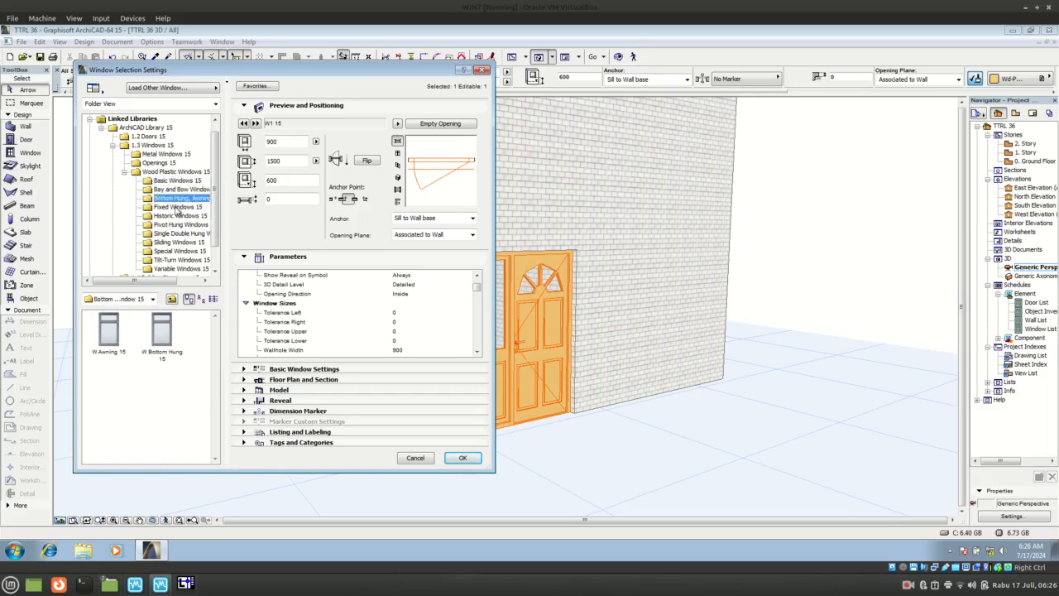
pyautogui.press('Down')
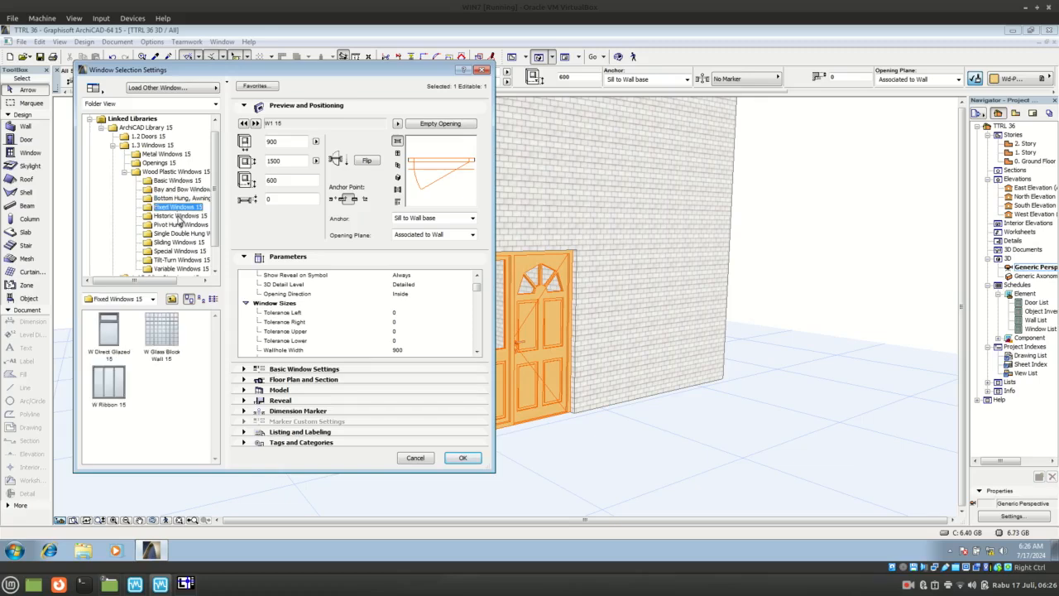
pyautogui.press('Down')
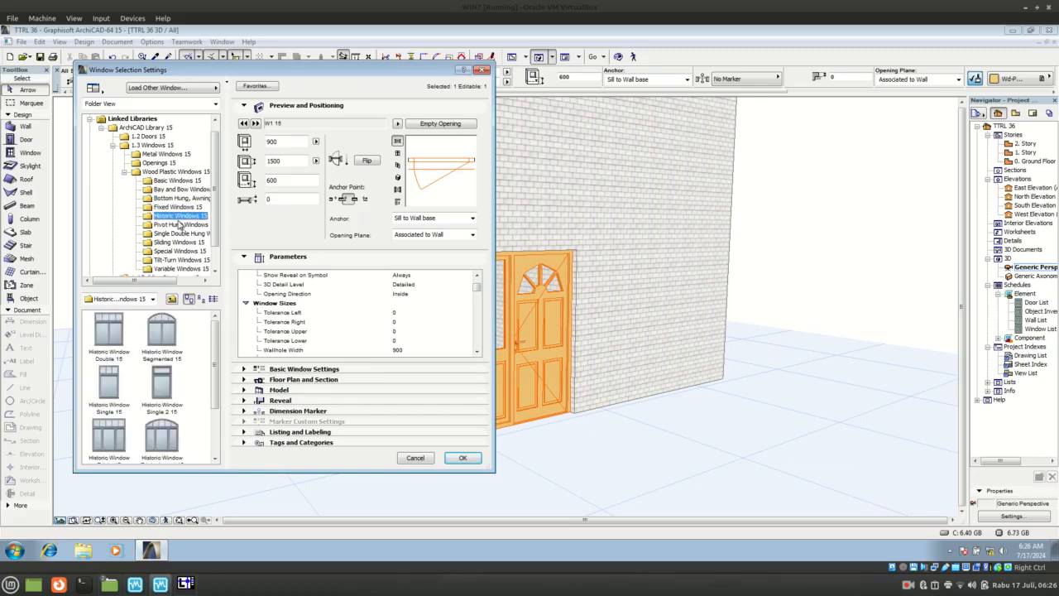
pyautogui.click(179, 224)
pyautogui.click(180, 233)
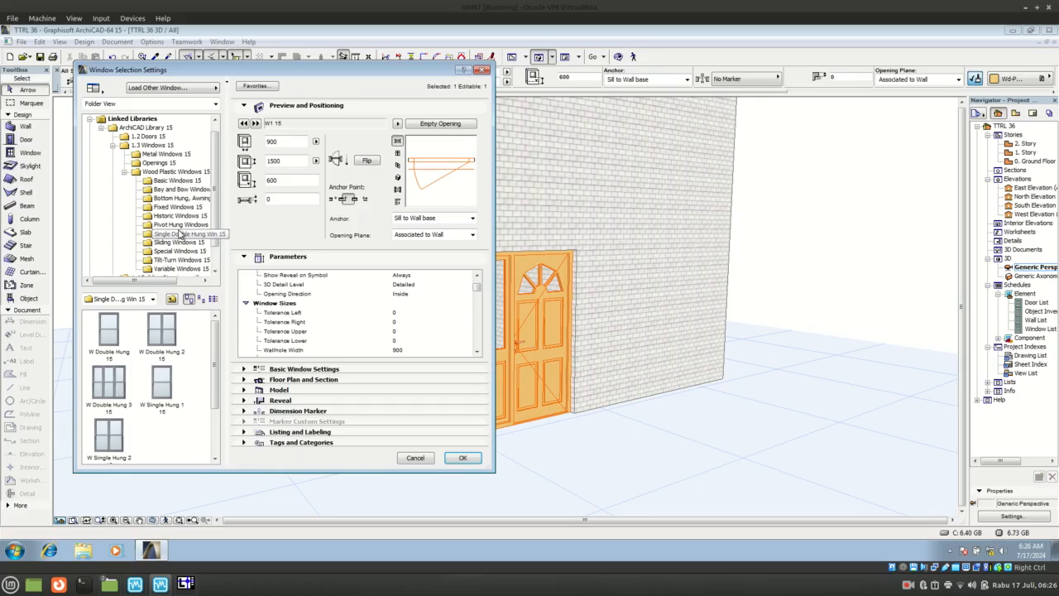
pyautogui.click(108, 331)
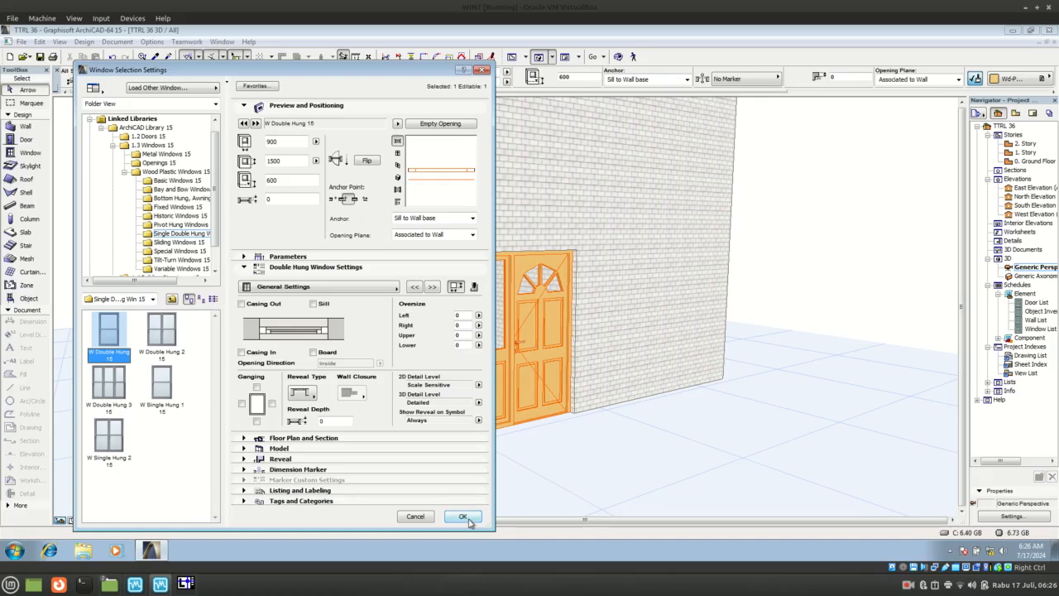
# - Set the front double hung window's width to 700 and apply the change
pyautogui.click(283, 142)
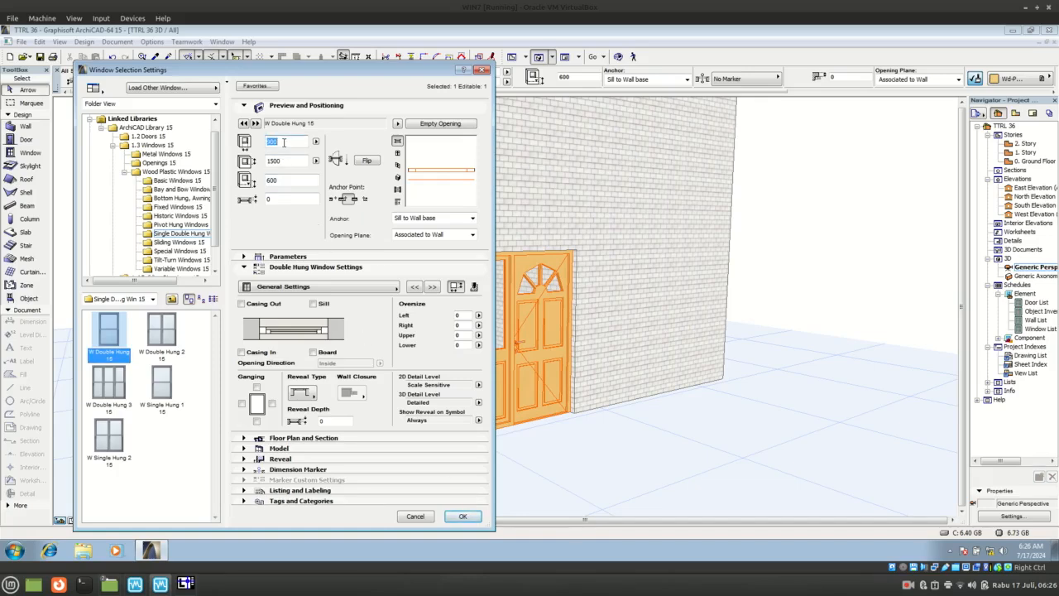
pyautogui.write('700')
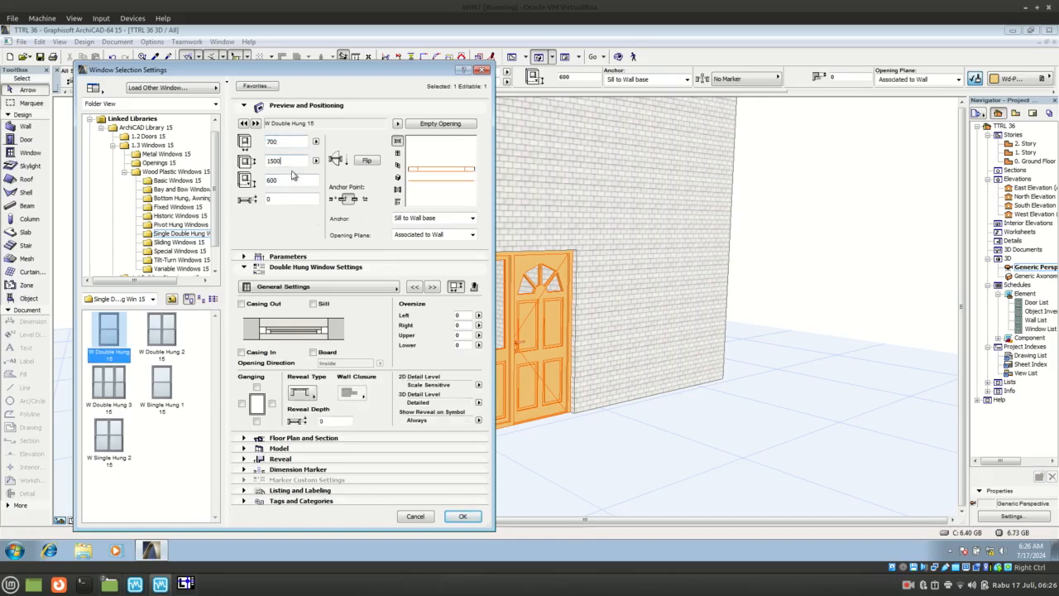
pyautogui.click(463, 516)
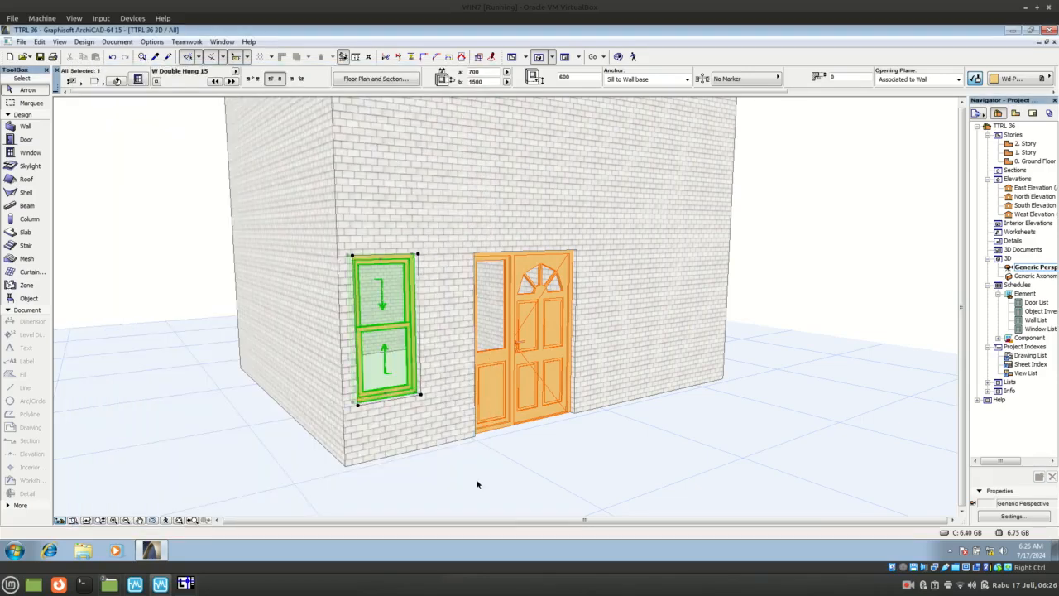
pyautogui.click(480, 480)
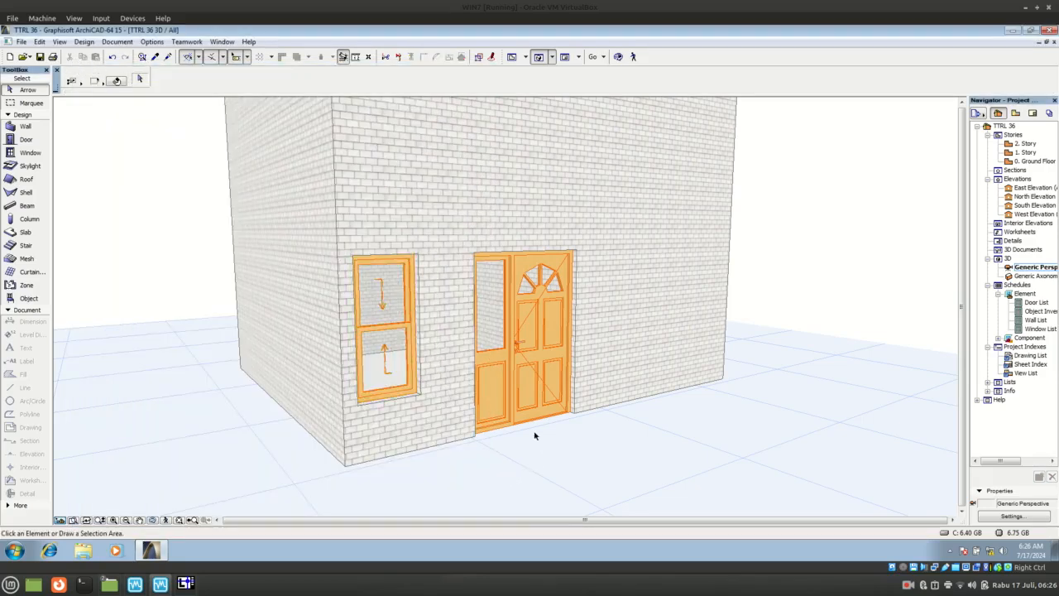
# - Set the entrance door's Opening Angle in 3D to 45° in its Opening parameters
pyautogui.click(514, 426)
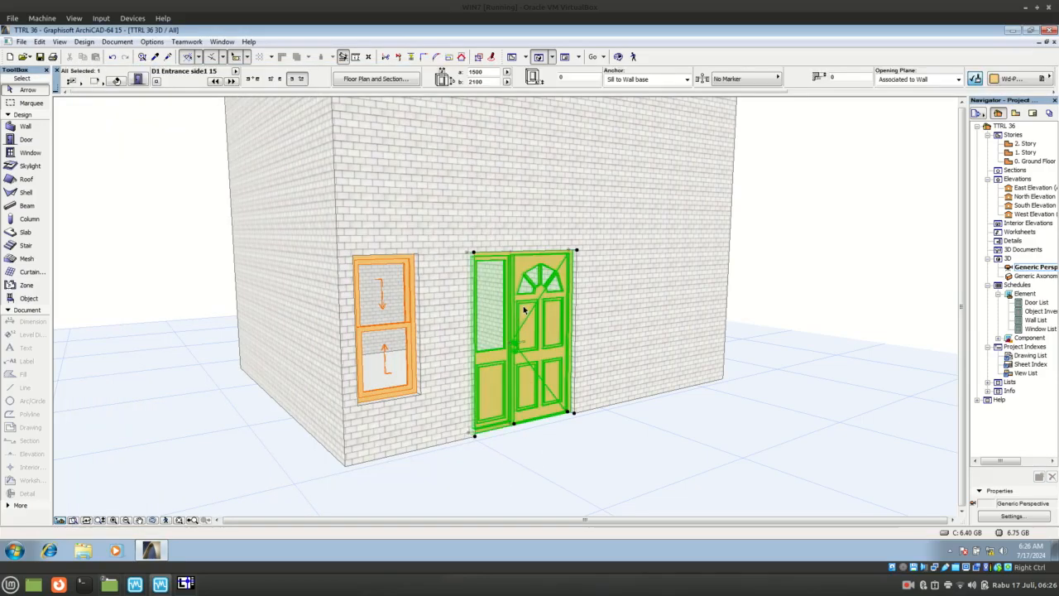
pyautogui.click(139, 79)
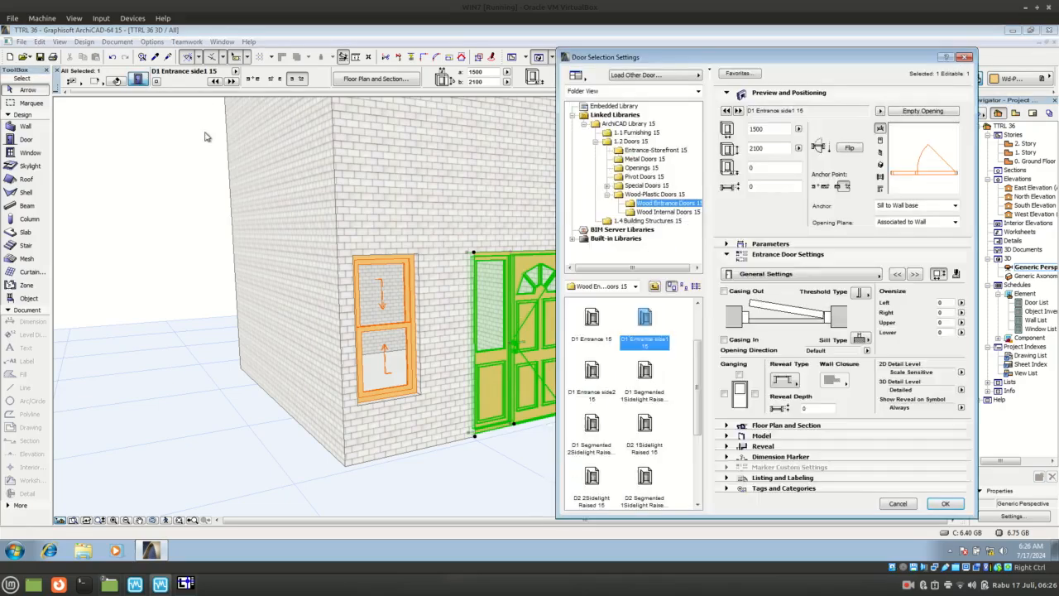
pyautogui.click(761, 247)
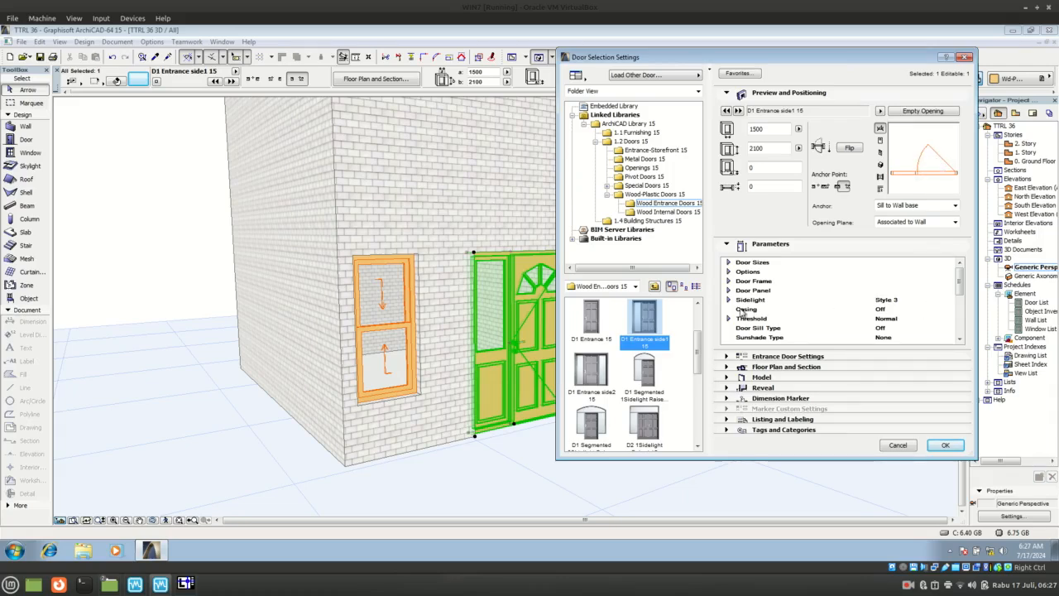
pyautogui.moveTo(958, 285); pyautogui.dragTo(959, 315)
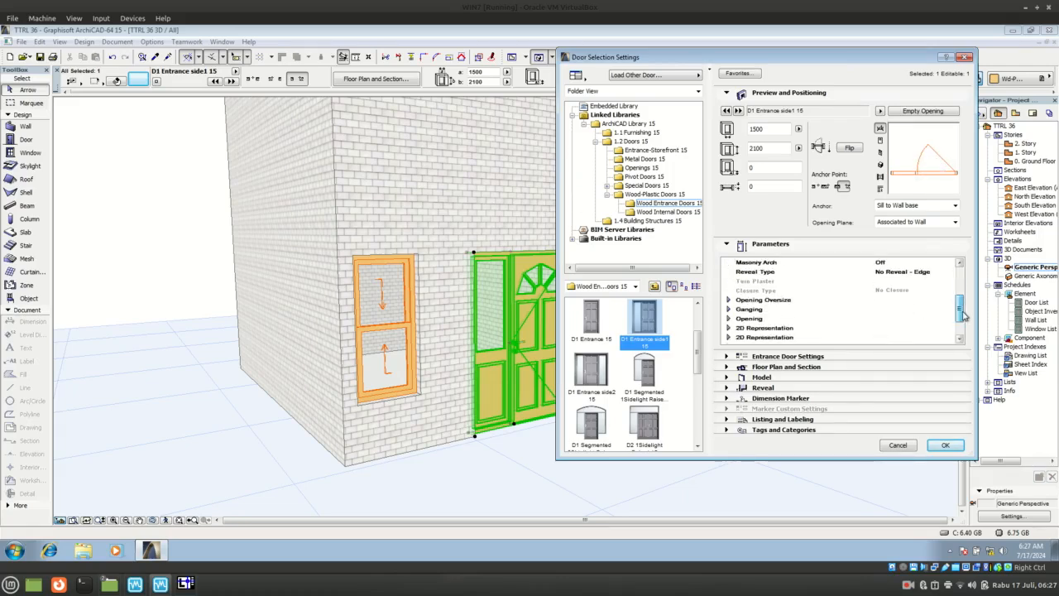
pyautogui.click(737, 329)
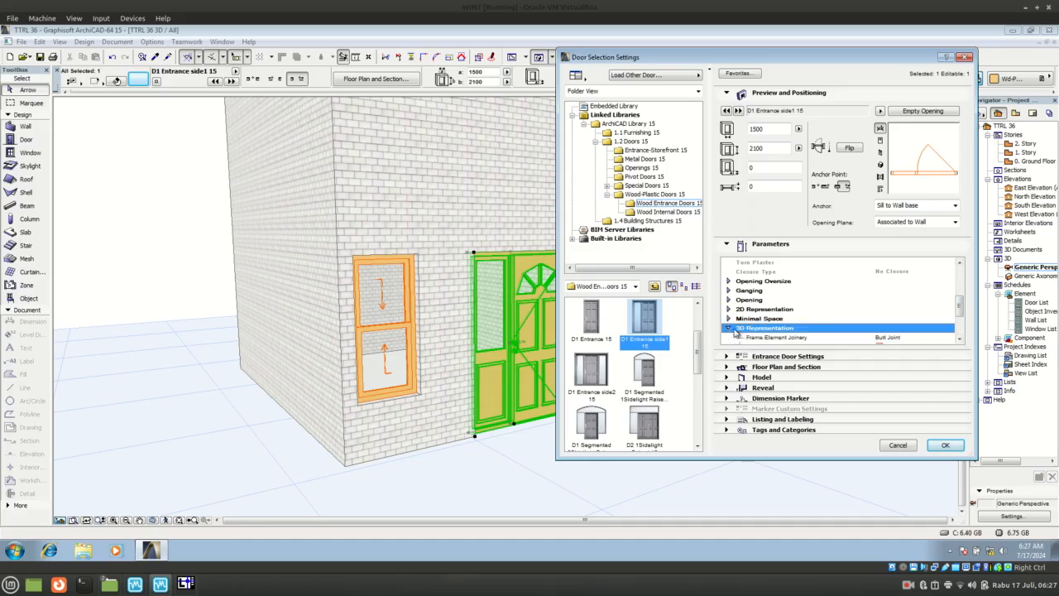
pyautogui.scroll(5, 815, 317)
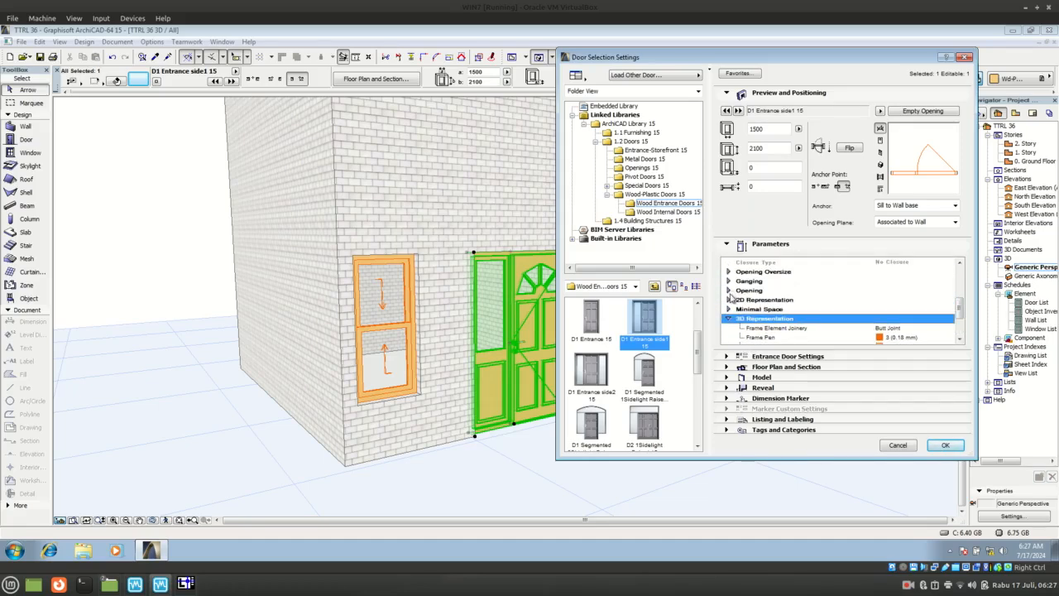
pyautogui.click(730, 290)
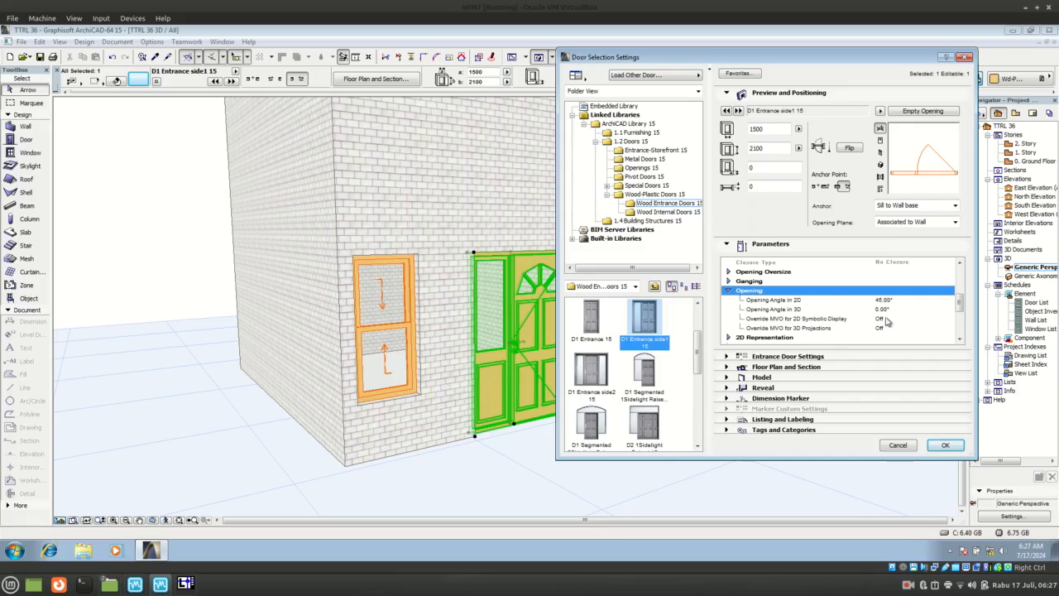
pyautogui.click(893, 309)
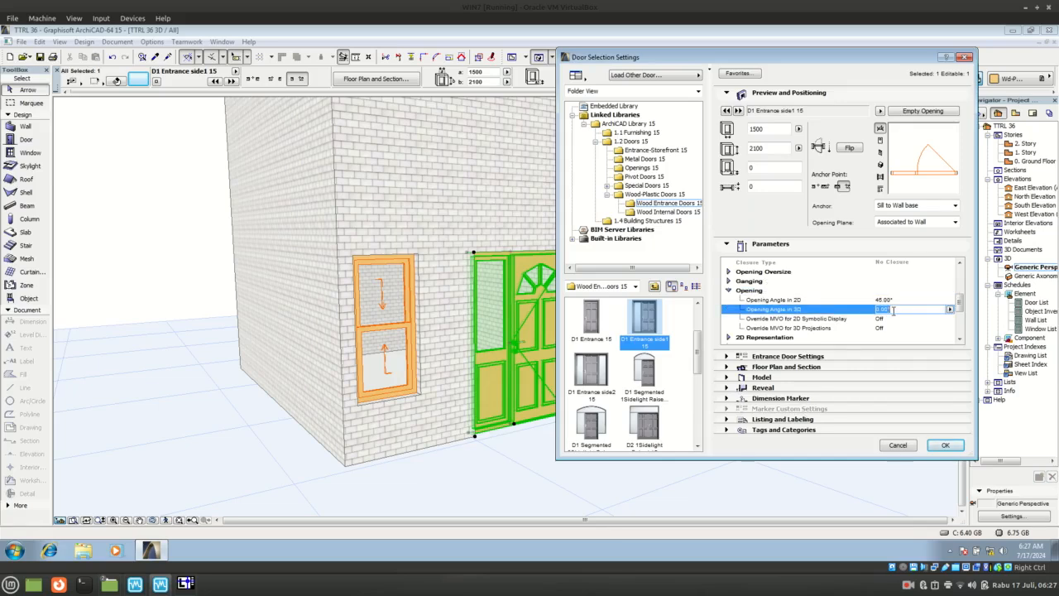
pyautogui.write('45')
pyautogui.click(944, 445)
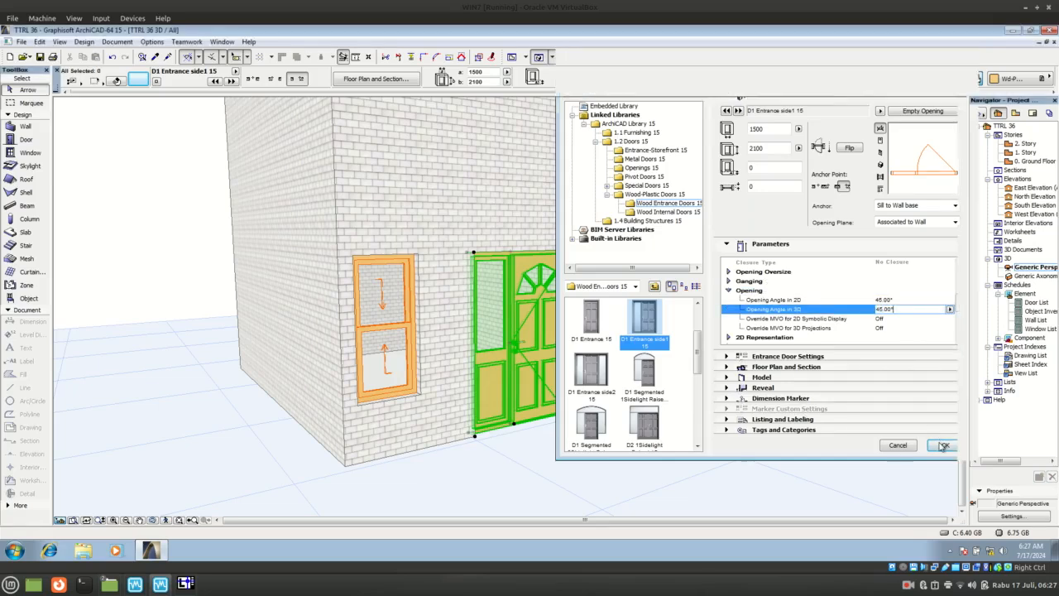
pyautogui.click(577, 453)
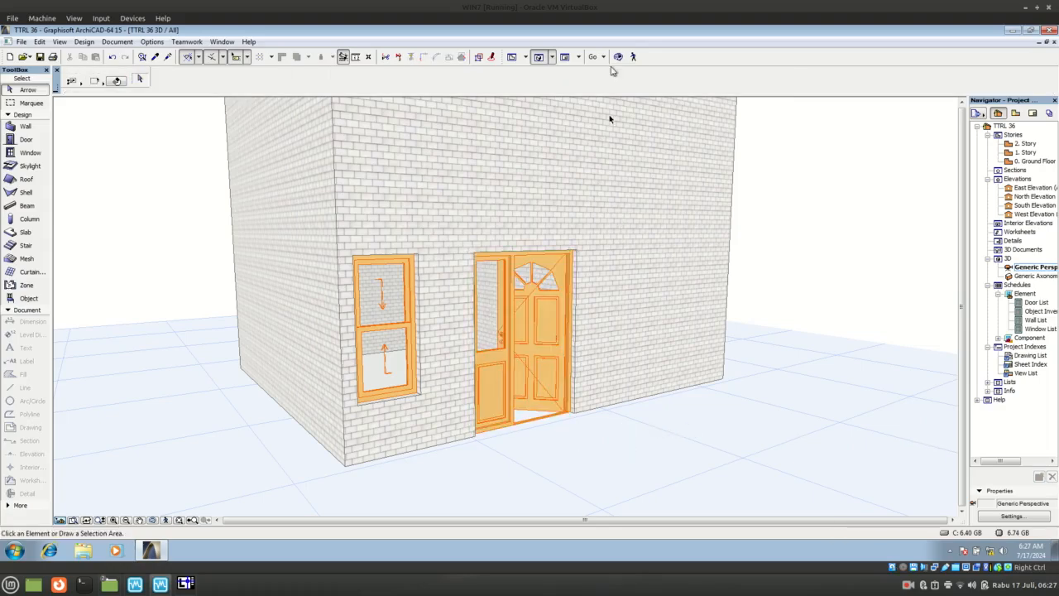
# - Return from the 3D view to the Ground Floor plan and consult the reference CAD floor plan for the bedroom openings
pyautogui.click(618, 56)
pyautogui.moveTo(524, 445)
pyautogui.mouseDown()
pyautogui.moveTo(411, 440)
pyautogui.moveTo(290, 452)
pyautogui.moveTo(518, 459)
pyautogui.mouseUp()
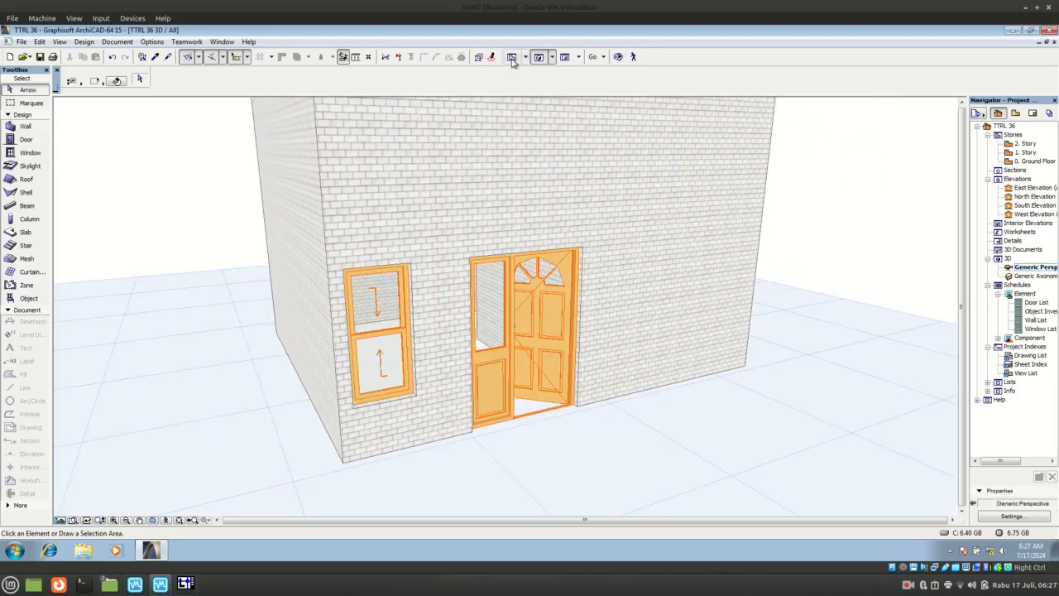
pyautogui.click(511, 57)
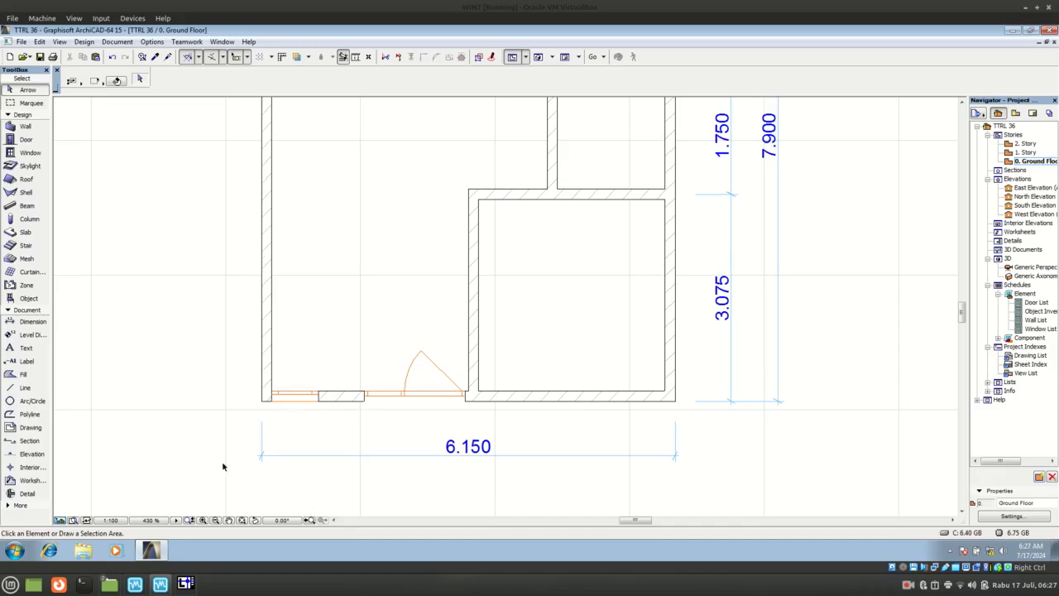
pyautogui.click(186, 584)
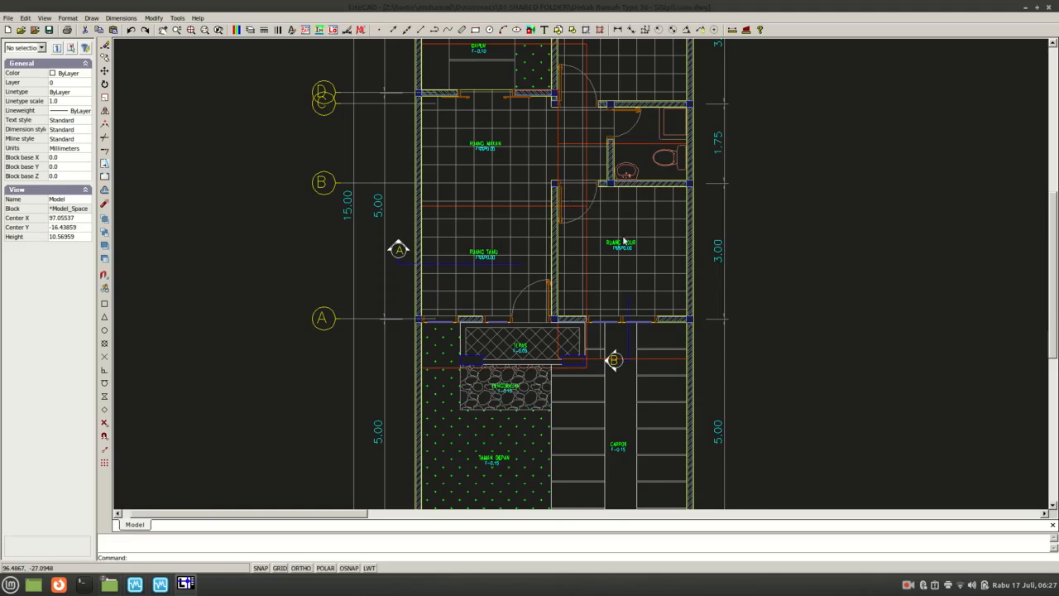
pyautogui.click(161, 584)
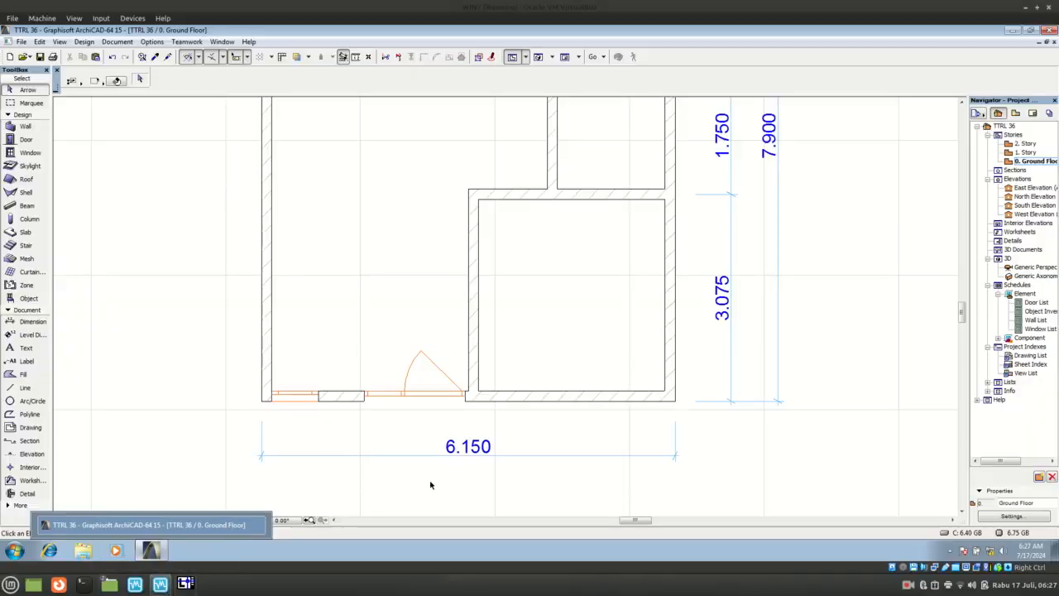
# - Place a 900 × 2100 D1 15 wood internal door in the front bedroom's rear wall, swinging into the room
pyautogui.click(26, 139)
pyautogui.click(137, 80)
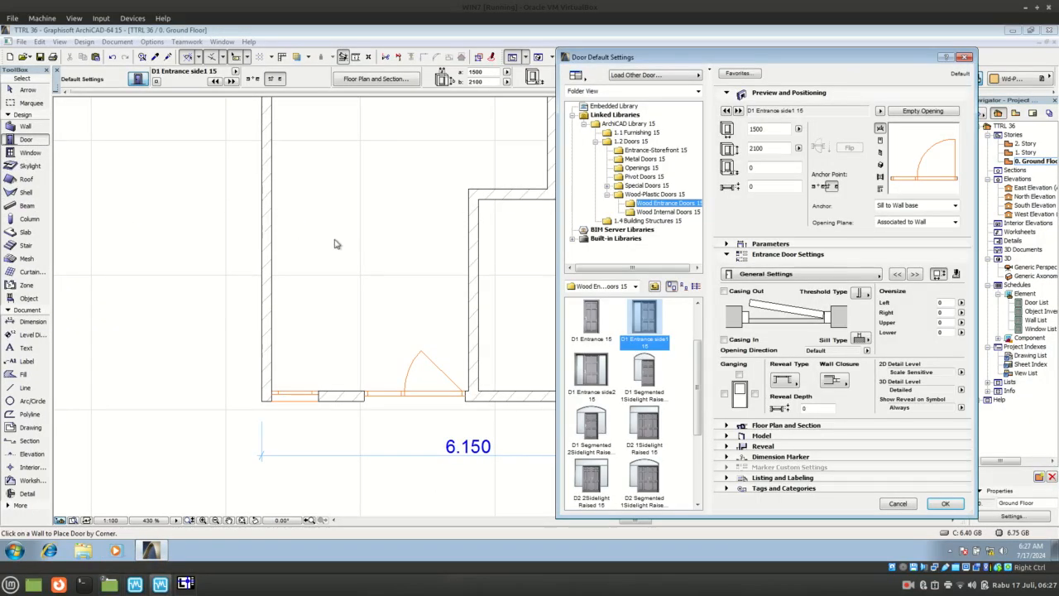
pyautogui.click(673, 213)
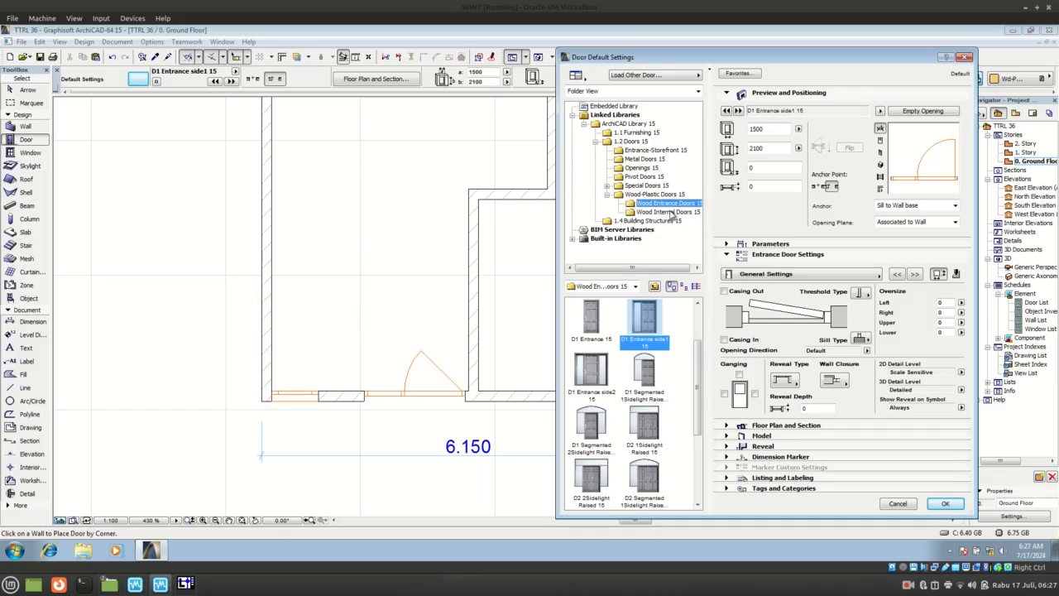
pyautogui.click(589, 325)
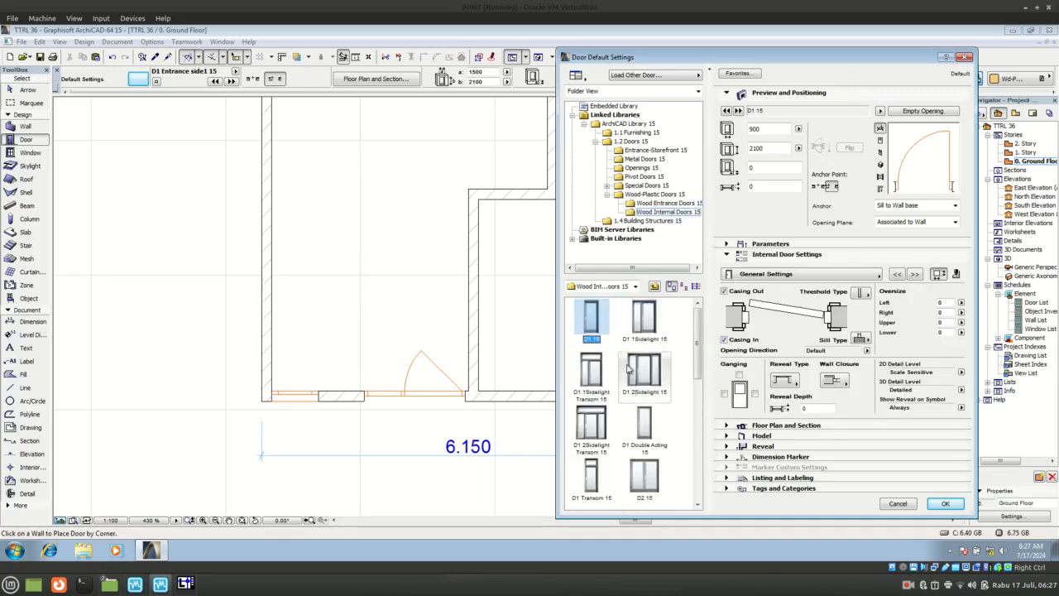
pyautogui.click(943, 504)
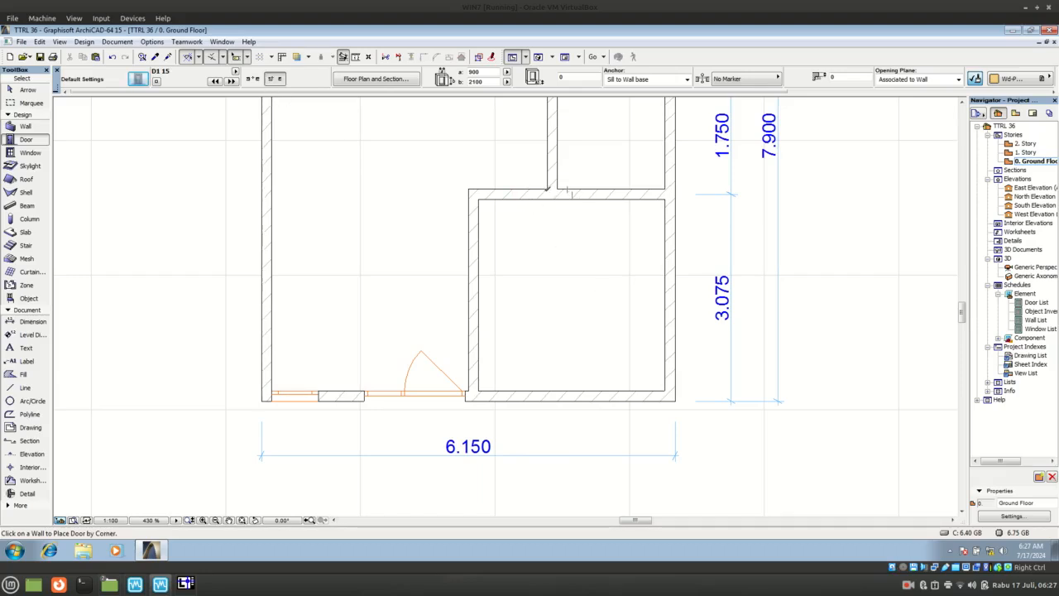
pyautogui.click(507, 191)
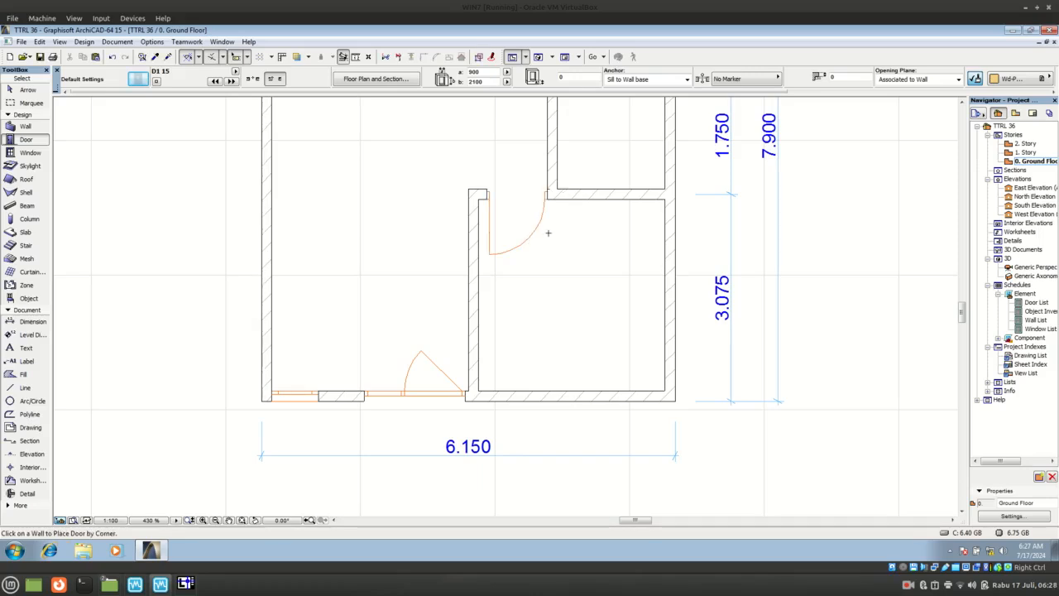
pyautogui.press('Escape')
# - Move the bedroom door slightly along its wall toward the nearby wall corner
pyautogui.scroll(1, 490, 194)
pyautogui.scroll(7, 490, 193)
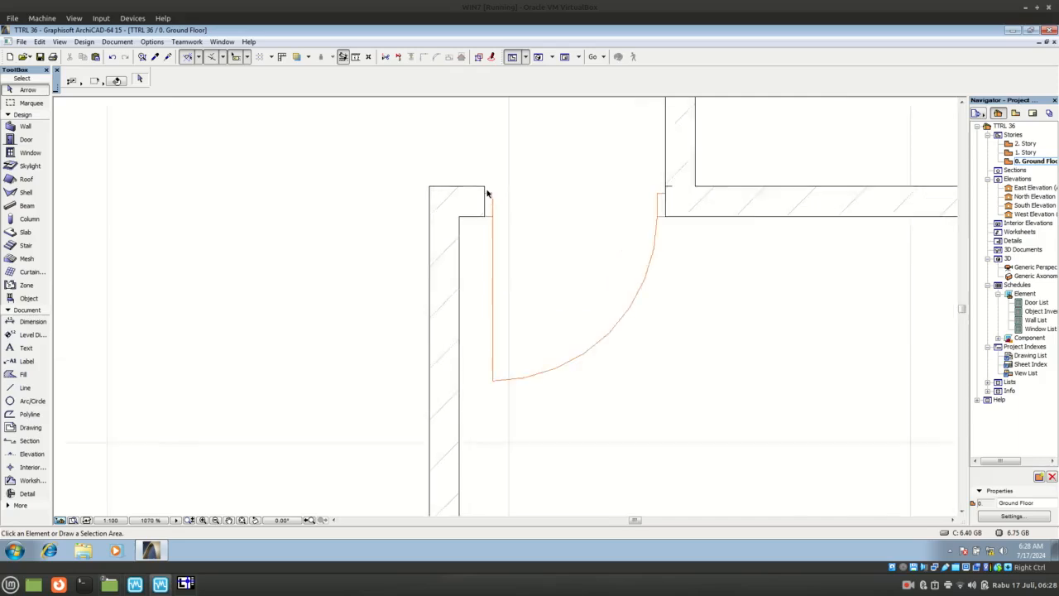
pyautogui.click(487, 230)
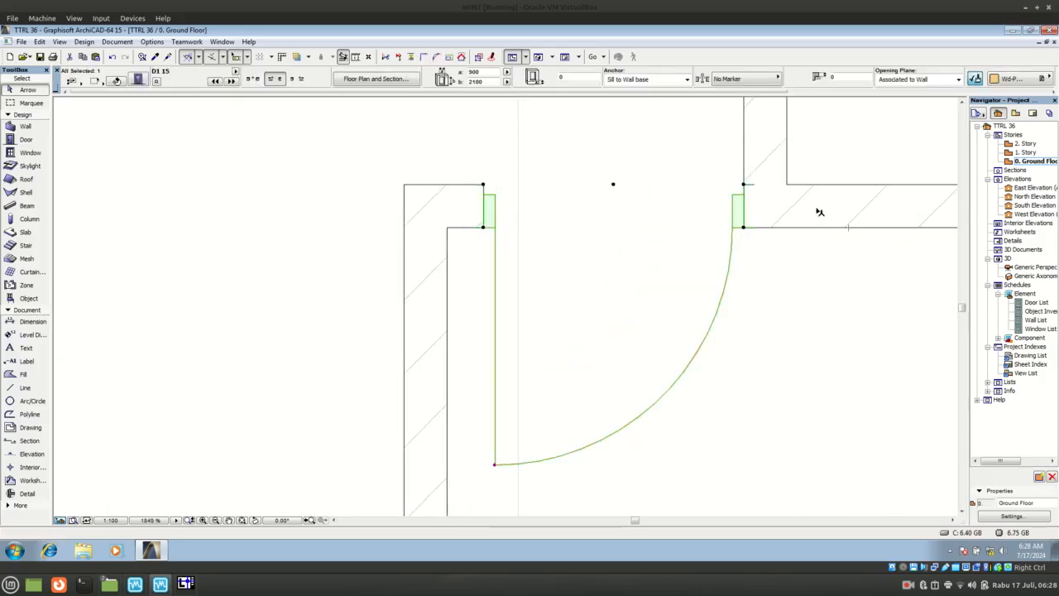
pyautogui.click(486, 229)
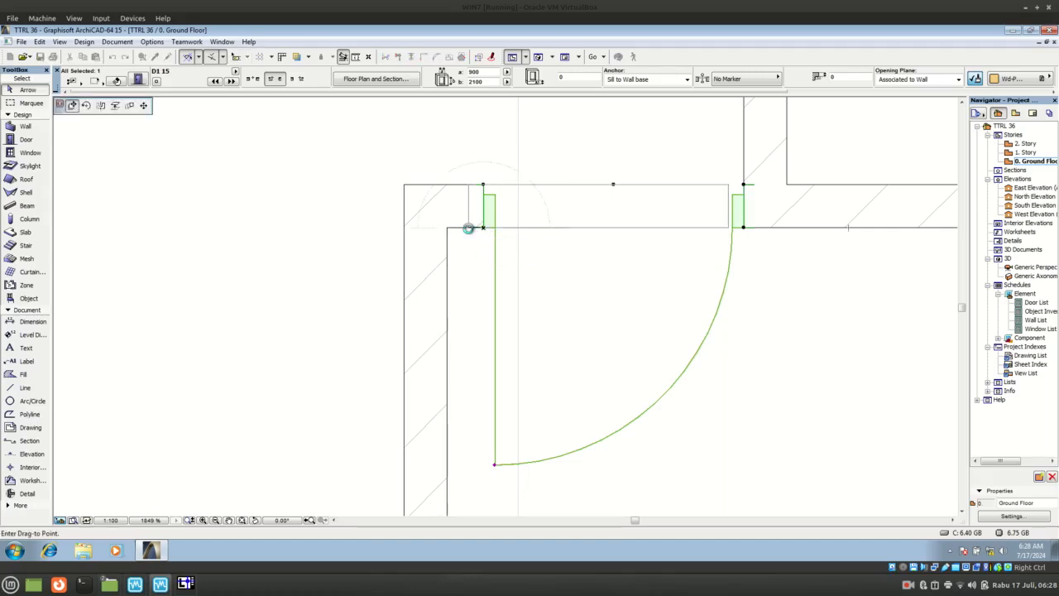
pyautogui.click(469, 230)
pyautogui.press('Escape')
pyautogui.scroll(-6, 576, 288)
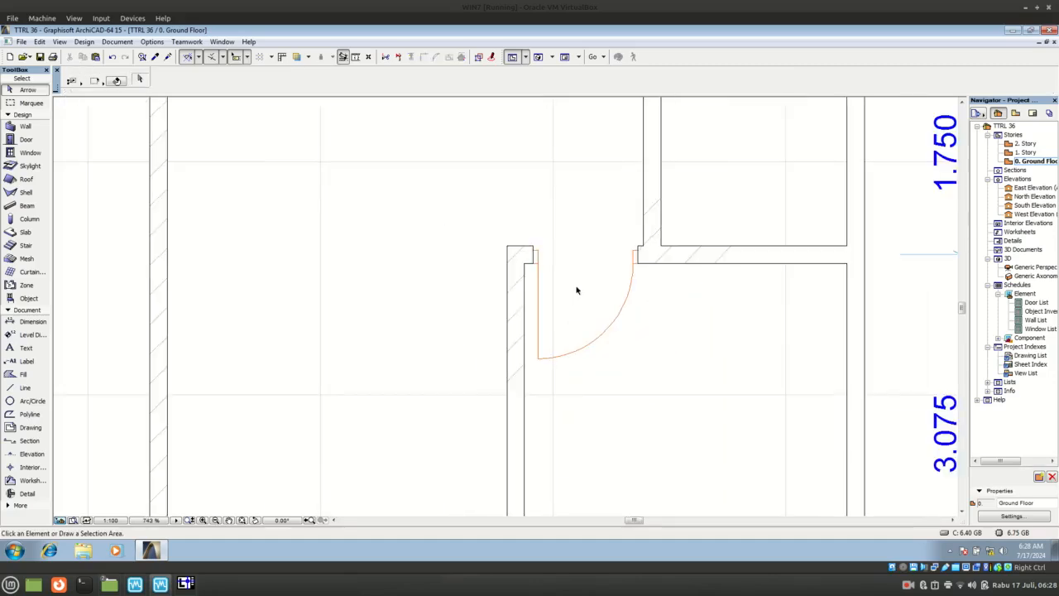
# - Choose the W2 15 basic window as the default window and enter a sill height of 600
pyautogui.scroll(3, 642, 458)
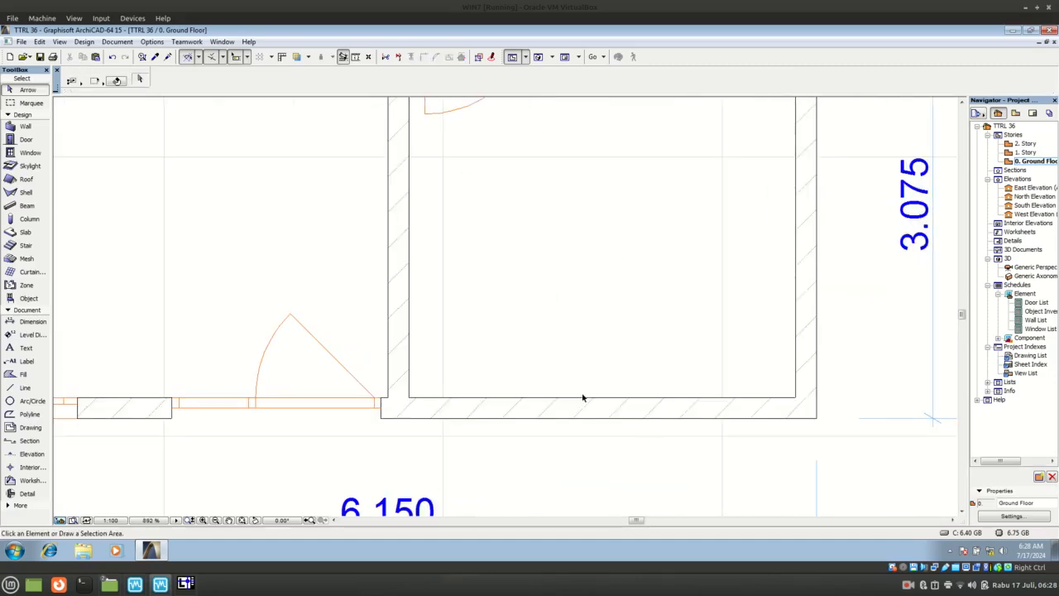
pyautogui.click(29, 153)
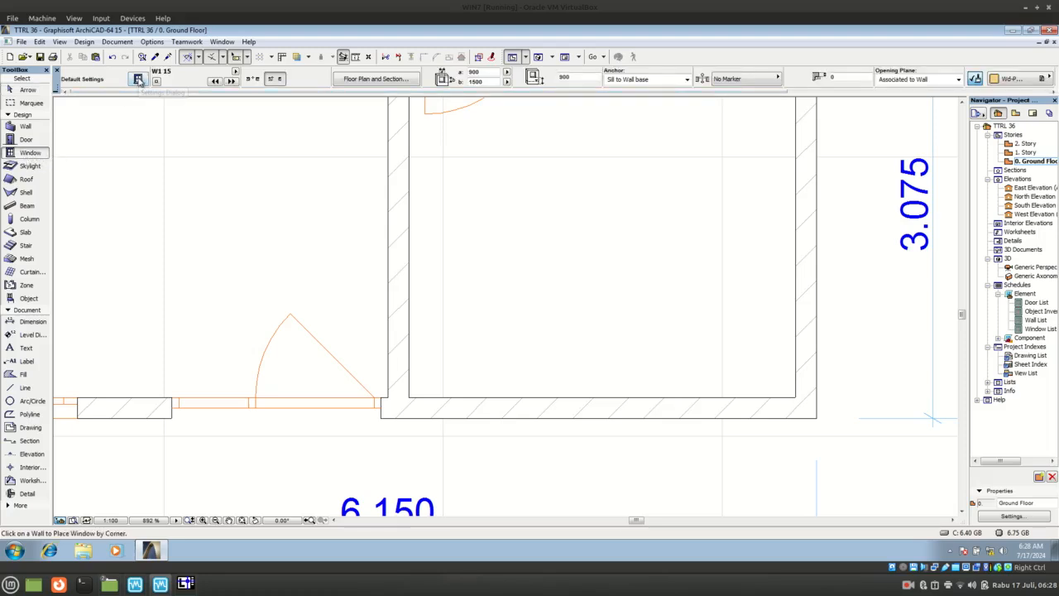
pyautogui.click(138, 80)
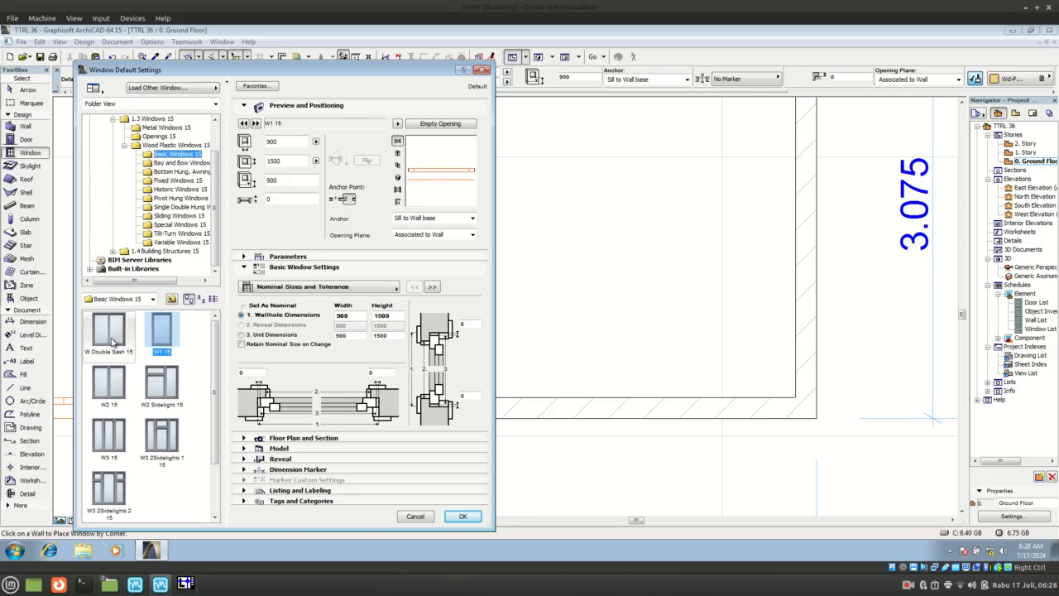
pyautogui.click(111, 385)
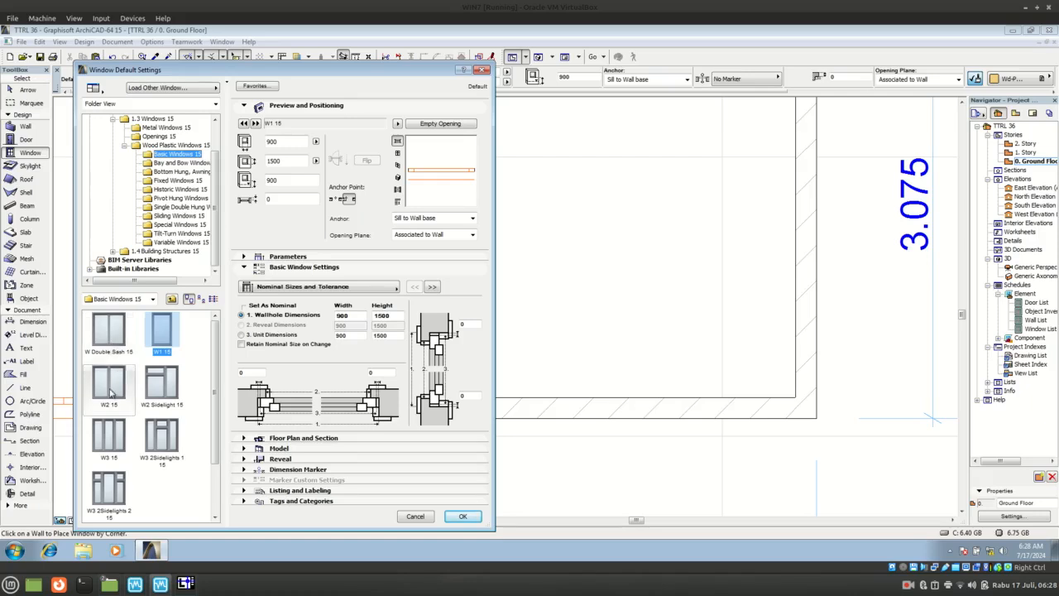
pyautogui.doubleClick(288, 181)
pyautogui.write('6')
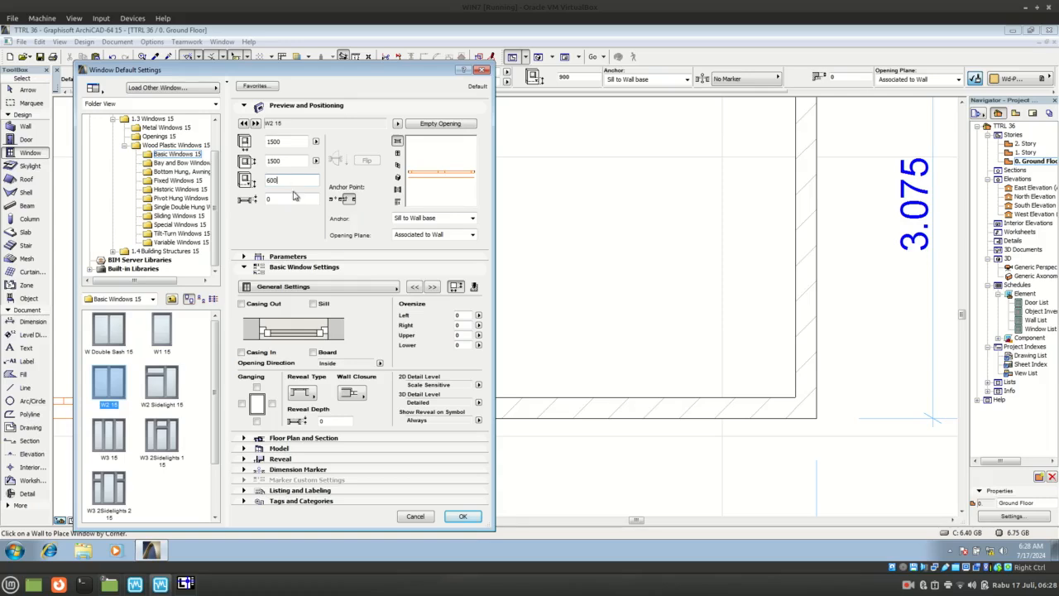
pyautogui.click(463, 519)
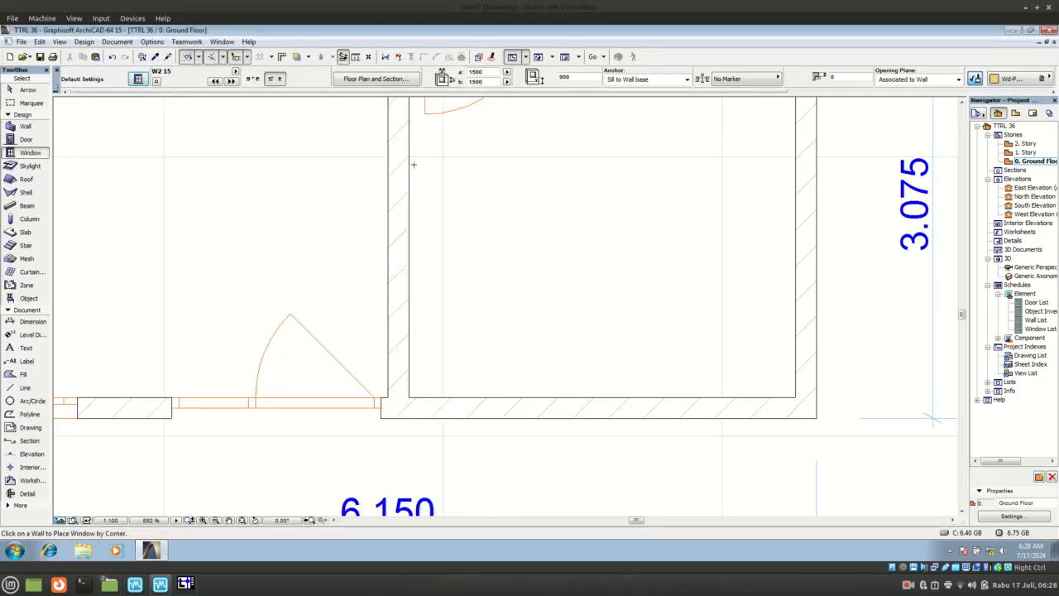
# - Place the 1500 × 1500 W2 15 window by its centerpoint midway along the front bedroom's front wall and view it in 3D
pyautogui.click(253, 78)
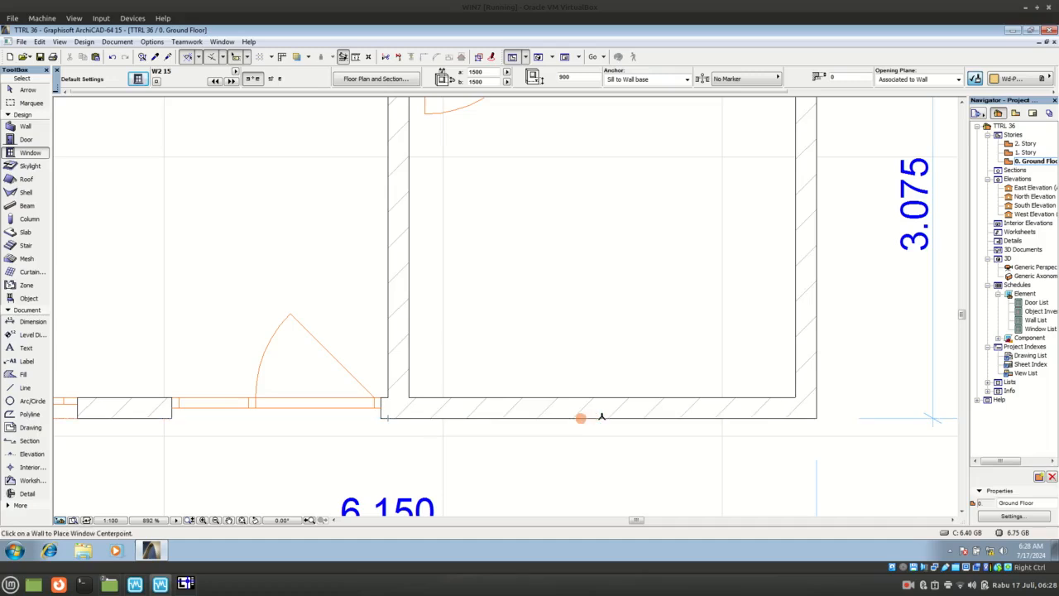
pyautogui.click(603, 416)
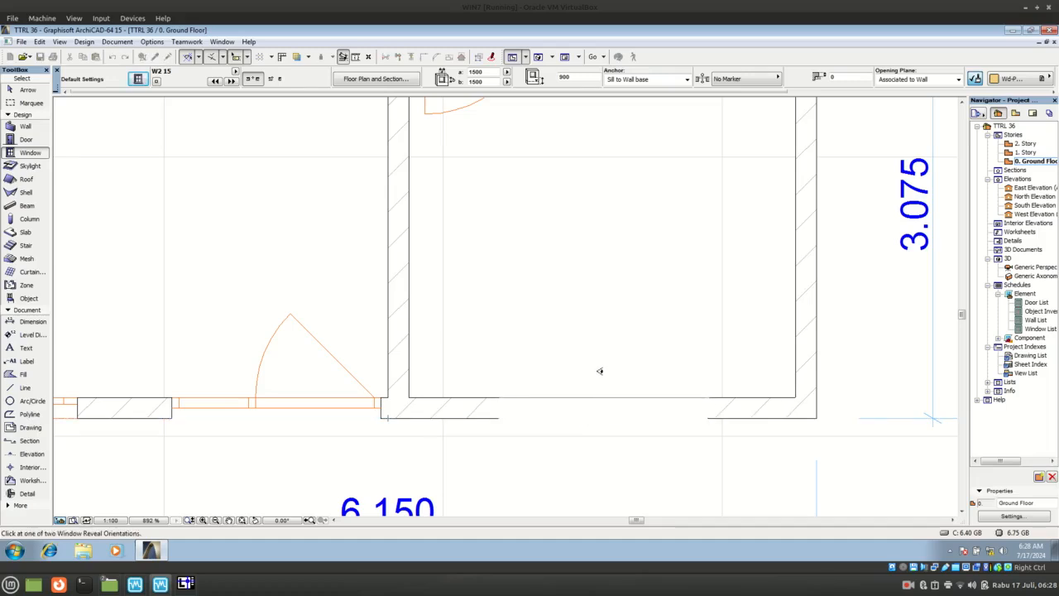
pyautogui.click(598, 372)
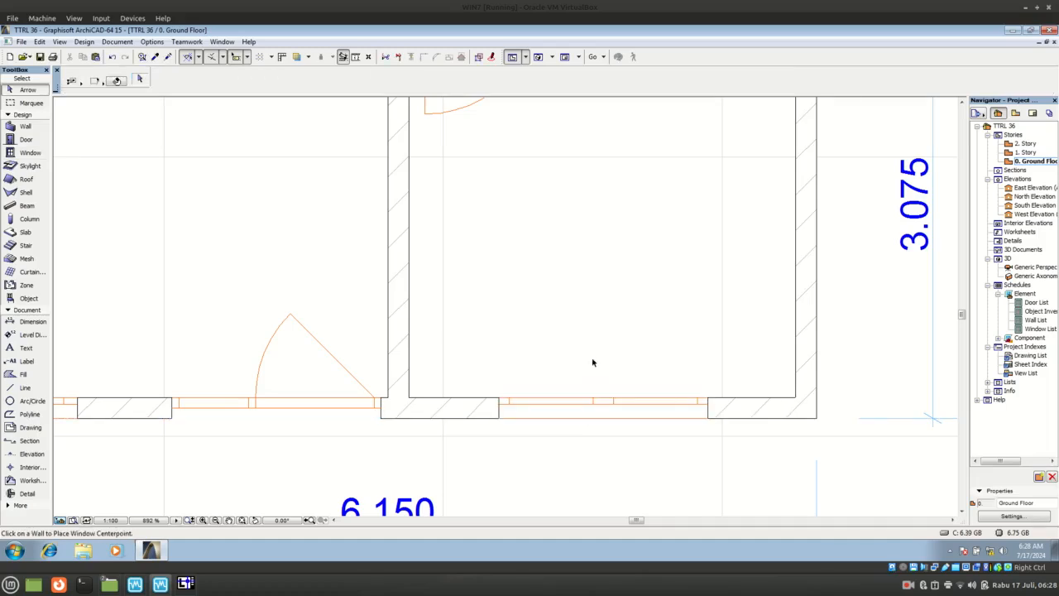
pyautogui.click(539, 57)
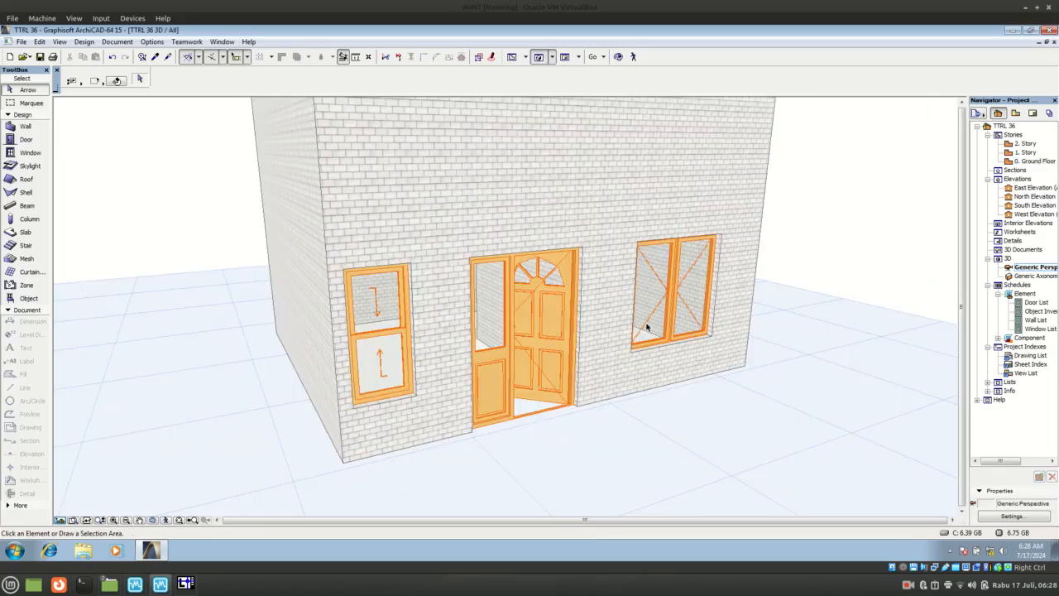
# - Return to the Ground Floor plan and consult the reference CAD floor plan for the bathroom and rear bedroom doors
pyautogui.click(512, 57)
pyautogui.scroll(-4, 561, 374)
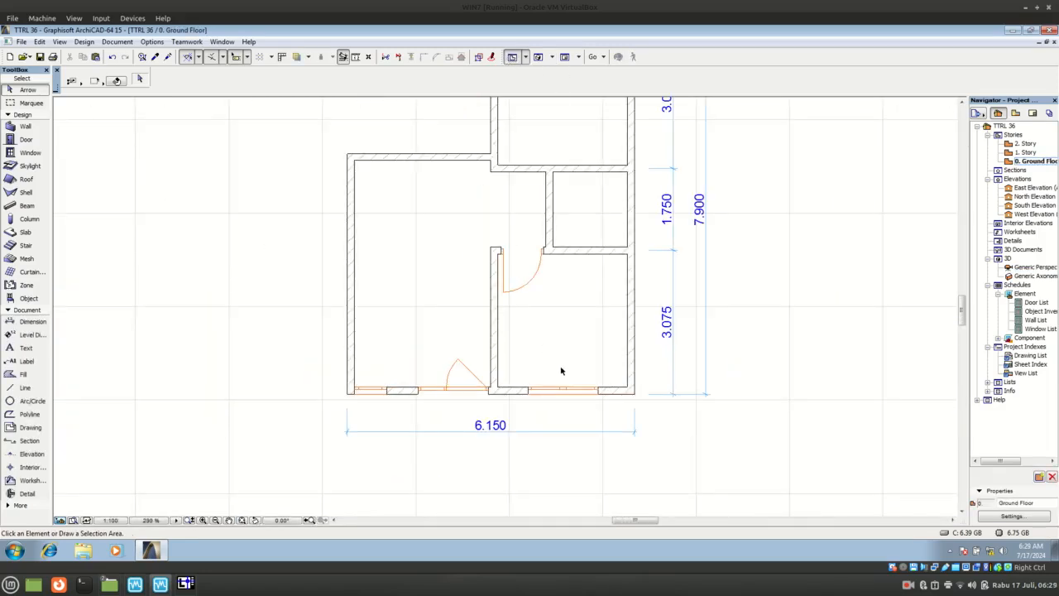
pyautogui.click(185, 583)
pyautogui.scroll(-2, 612, 134)
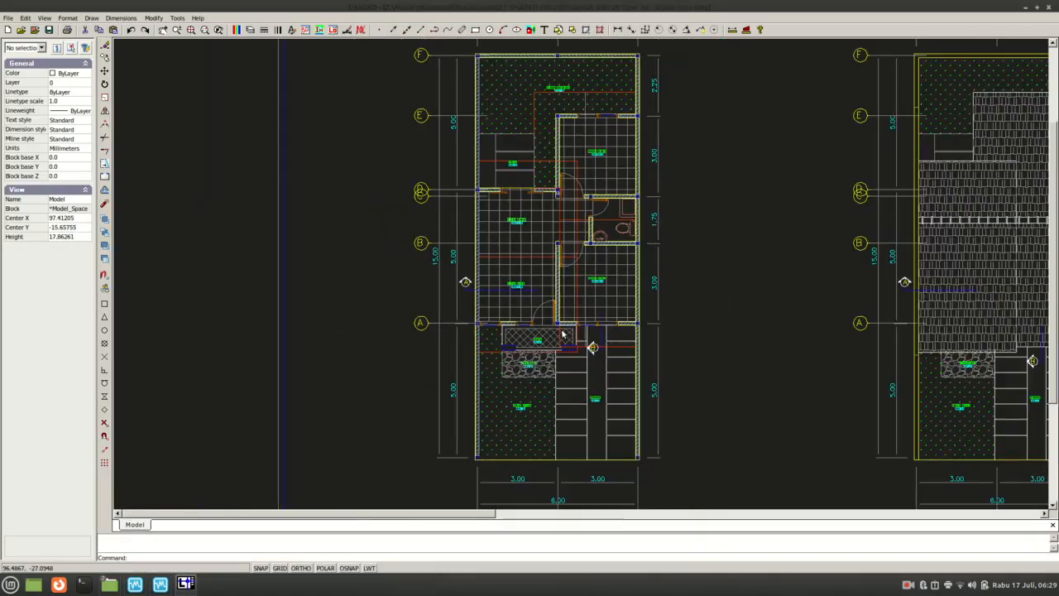
pyautogui.scroll(4, 584, 158)
pyautogui.scroll(-2, 586, 306)
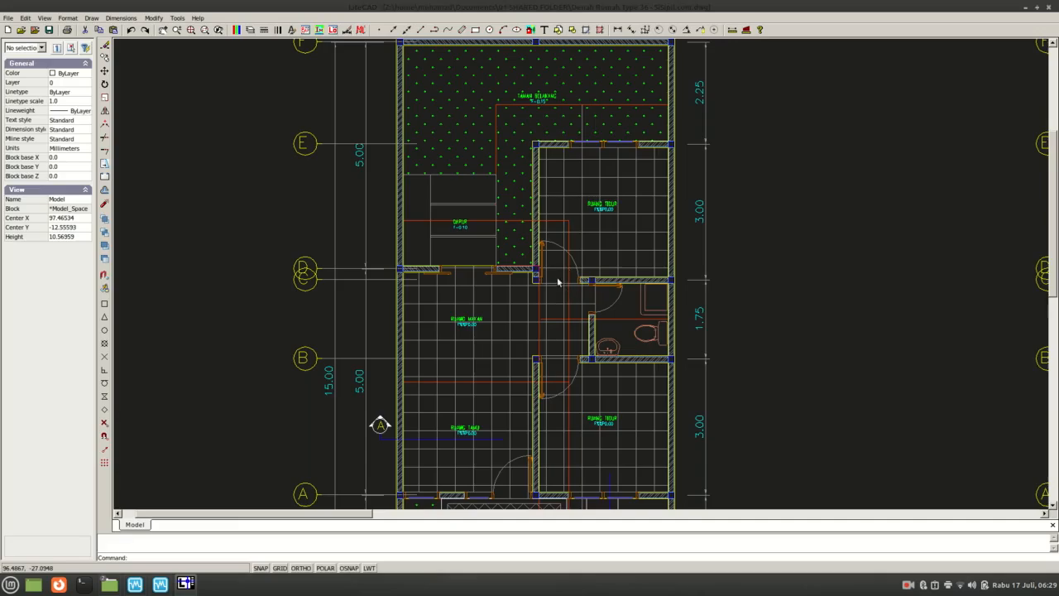
# - Switch back to ArchiCAD and place a 900 × 2100 D1 15 door at the rear end of the bathroom's hall-side wall, swinging into the bathroom
pyautogui.click(161, 583)
pyautogui.scroll(2, 606, 211)
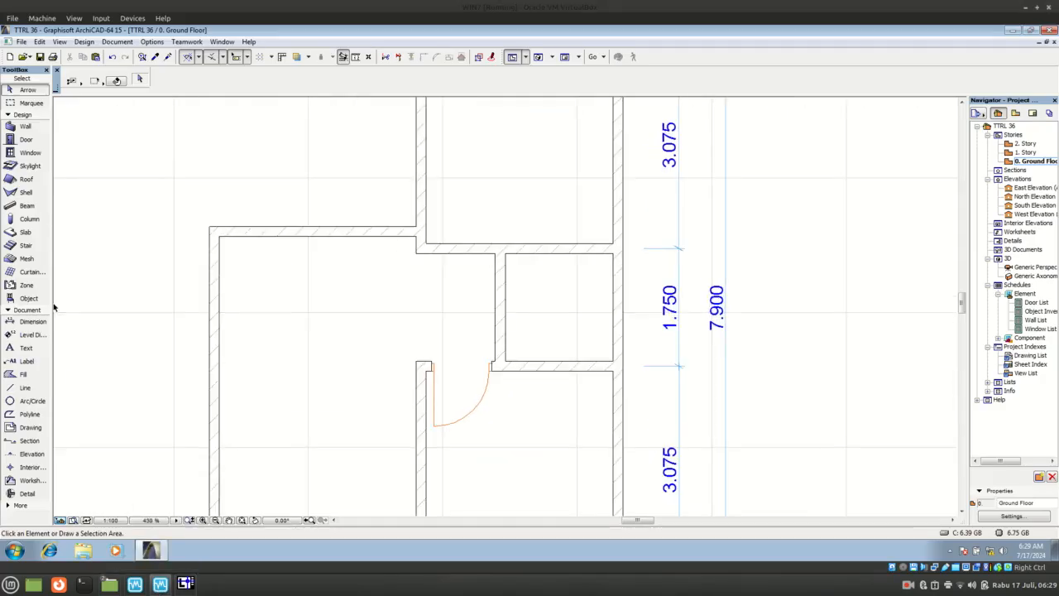
pyautogui.click(25, 139)
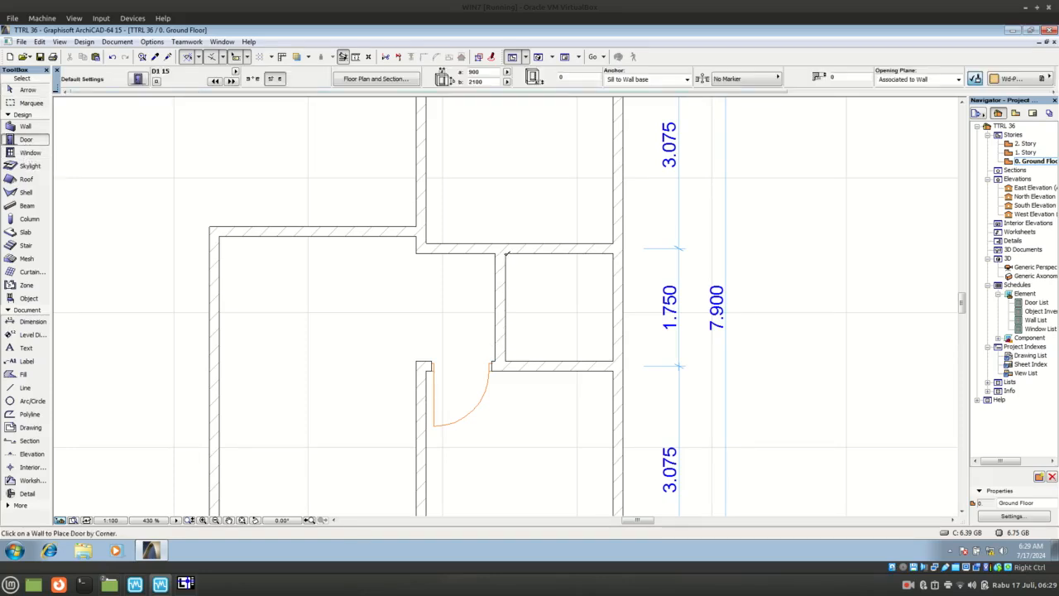
pyautogui.click(504, 255)
pyautogui.click(575, 277)
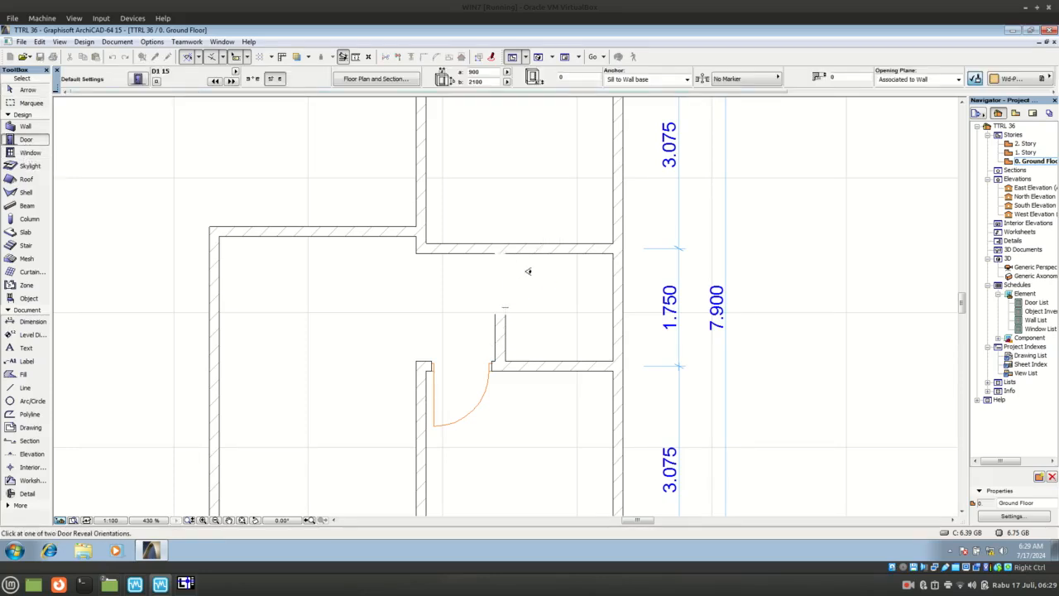
pyautogui.click(528, 270)
# - Place a 900 × 2100 D1 15 door in the rear bedroom's hall-side wall beside the wall corner, swinging into the bedroom
pyautogui.click(428, 242)
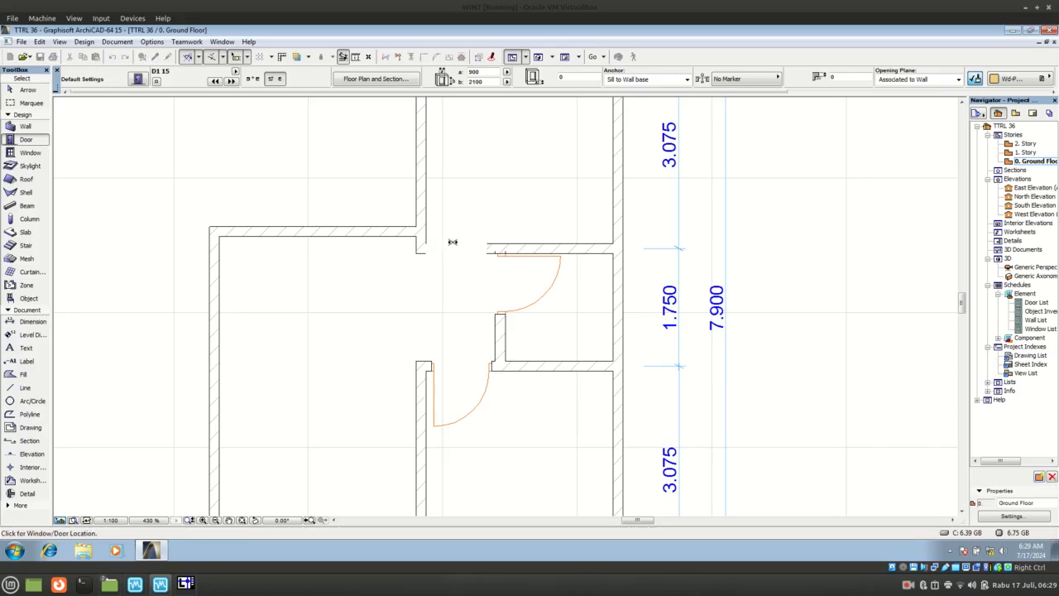
pyautogui.click(449, 224)
pyautogui.click(433, 211)
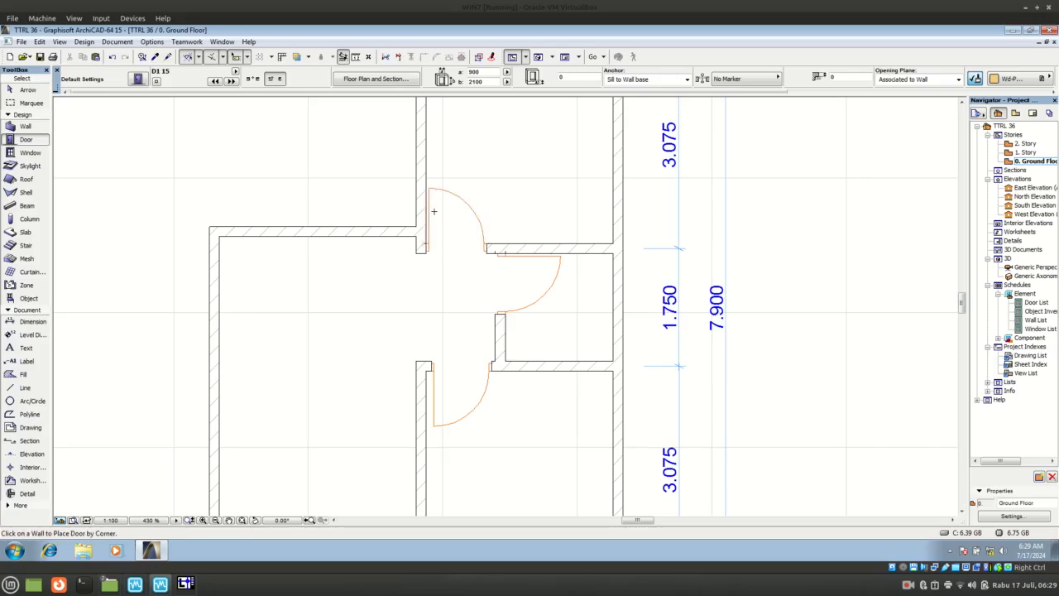
pyautogui.press('Escape')
# - Set the bathroom door's width to 700 and move it 50 along its wall, away from the rear bedroom wall
pyautogui.scroll(6, 497, 315)
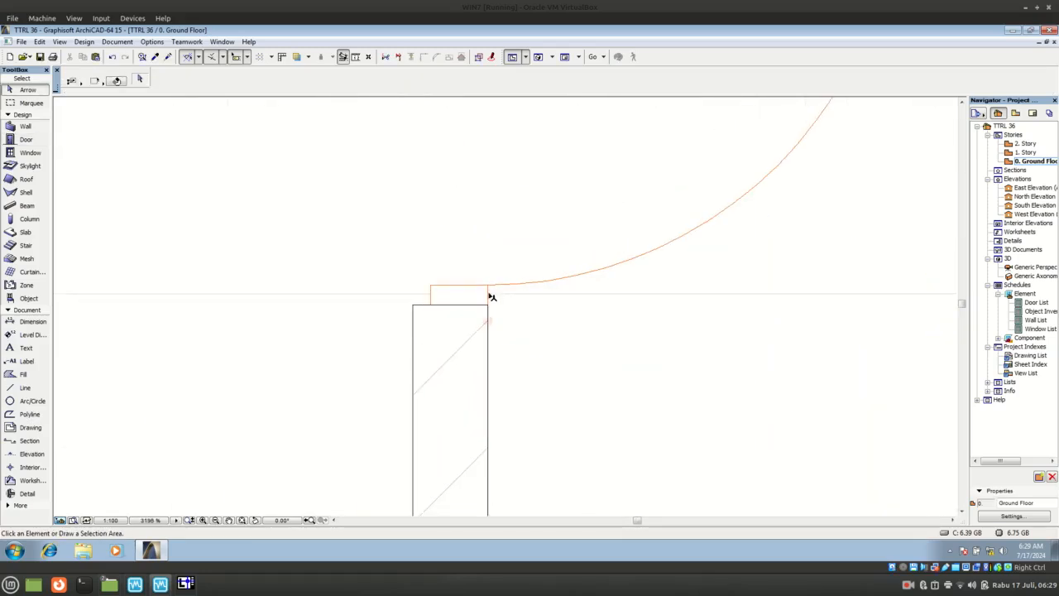
pyautogui.click(489, 295)
pyautogui.click(464, 292)
pyautogui.scroll(-4, 490, 284)
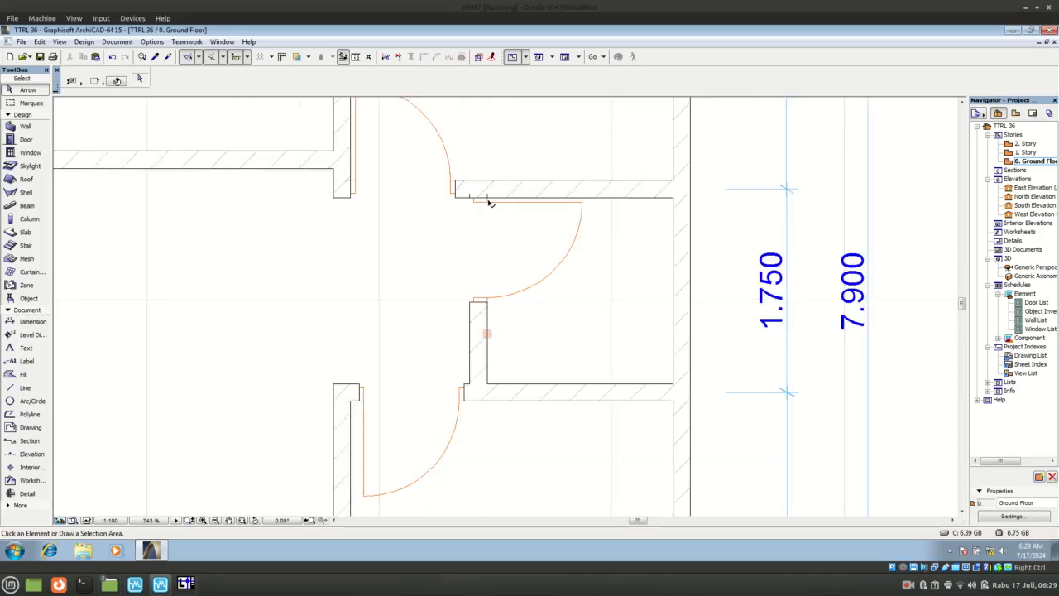
pyautogui.scroll(2, 488, 203)
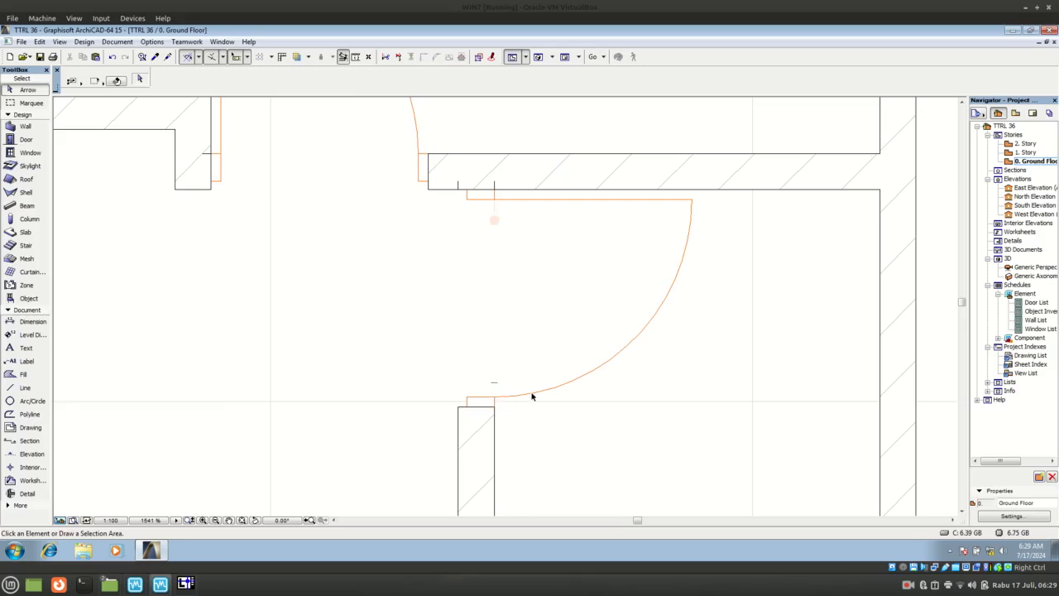
pyautogui.click(692, 201)
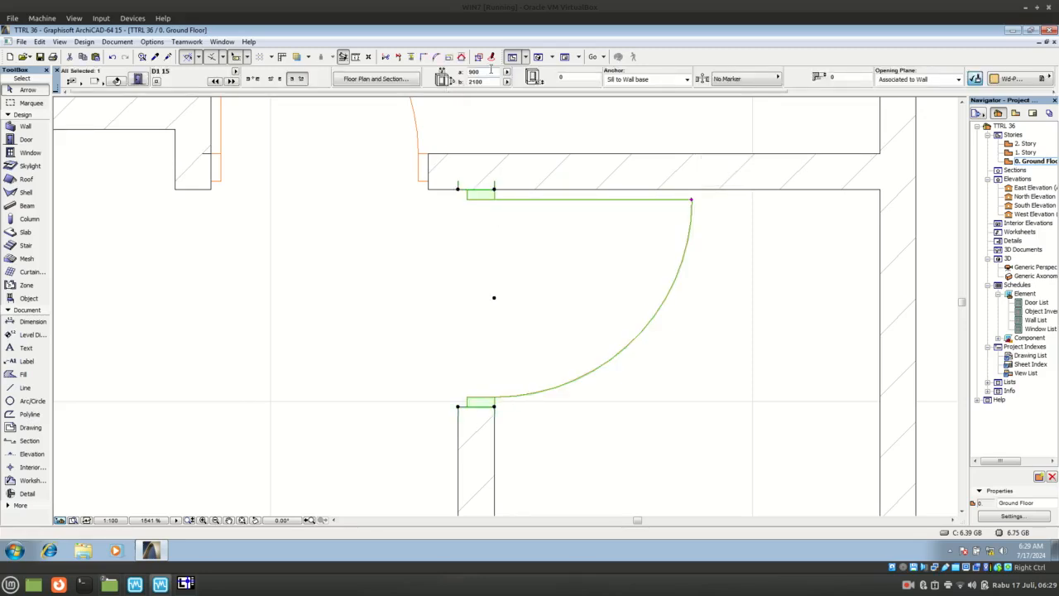
pyautogui.write('7')
pyautogui.click(490, 82)
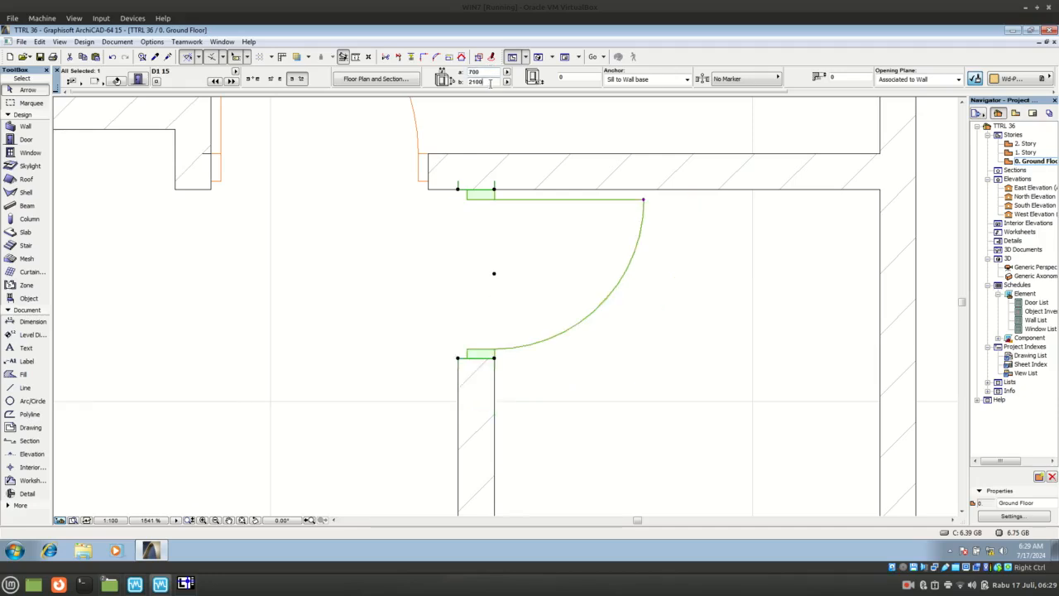
pyautogui.click(495, 359)
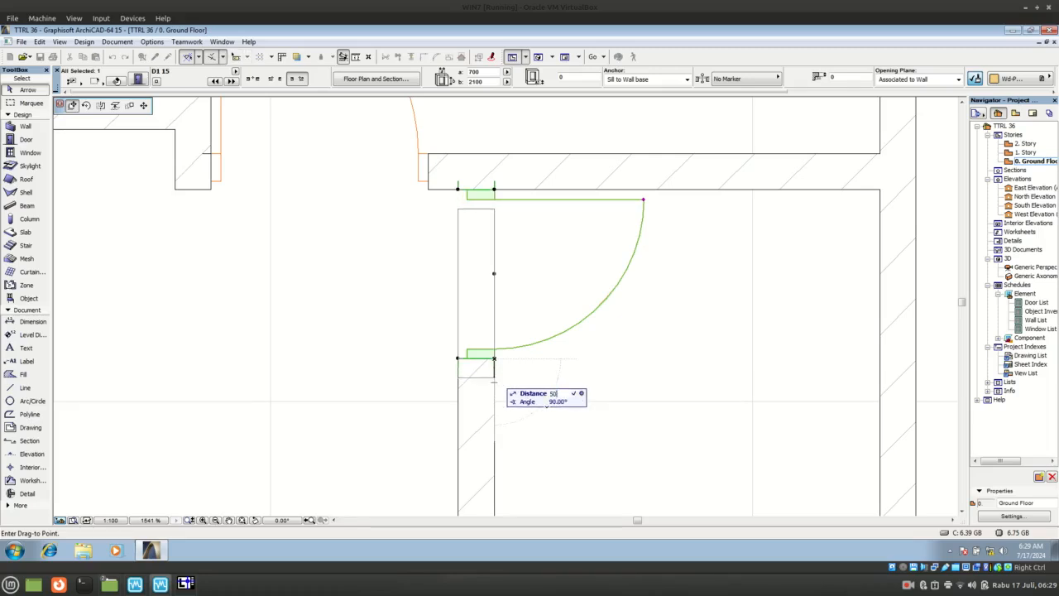
pyautogui.click(494, 370)
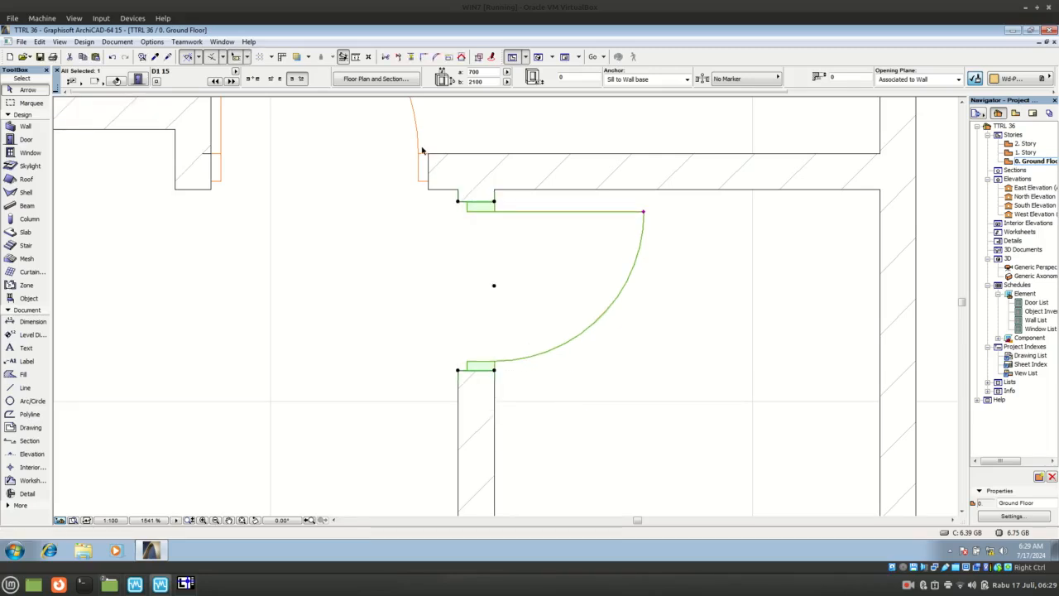
# - Move the rear bedroom door 50 along its wall toward the bathroom and set its width to 800
pyautogui.scroll(-3, 414, 192)
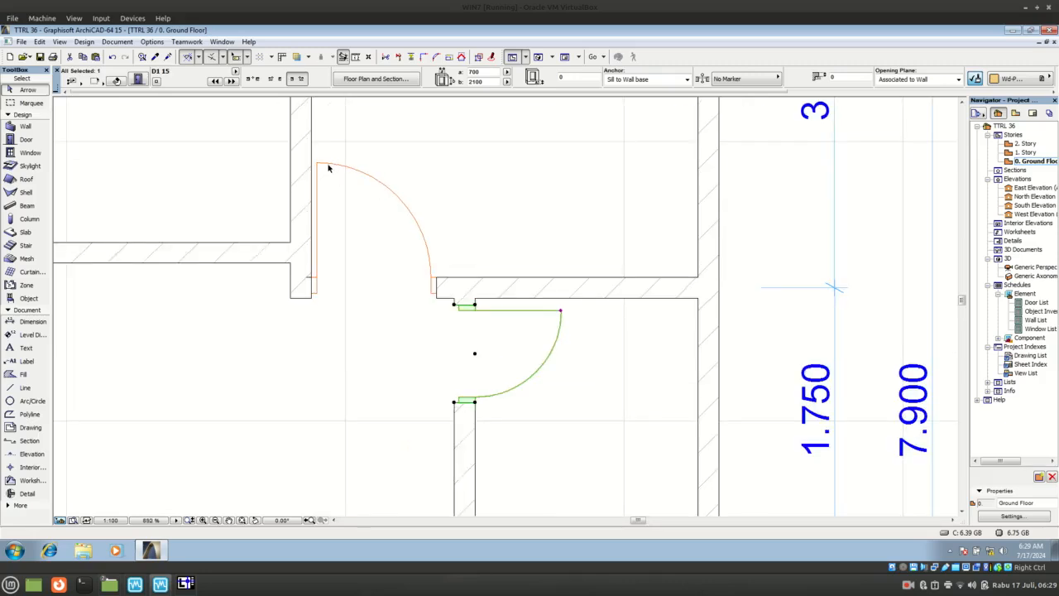
pyautogui.click(319, 164)
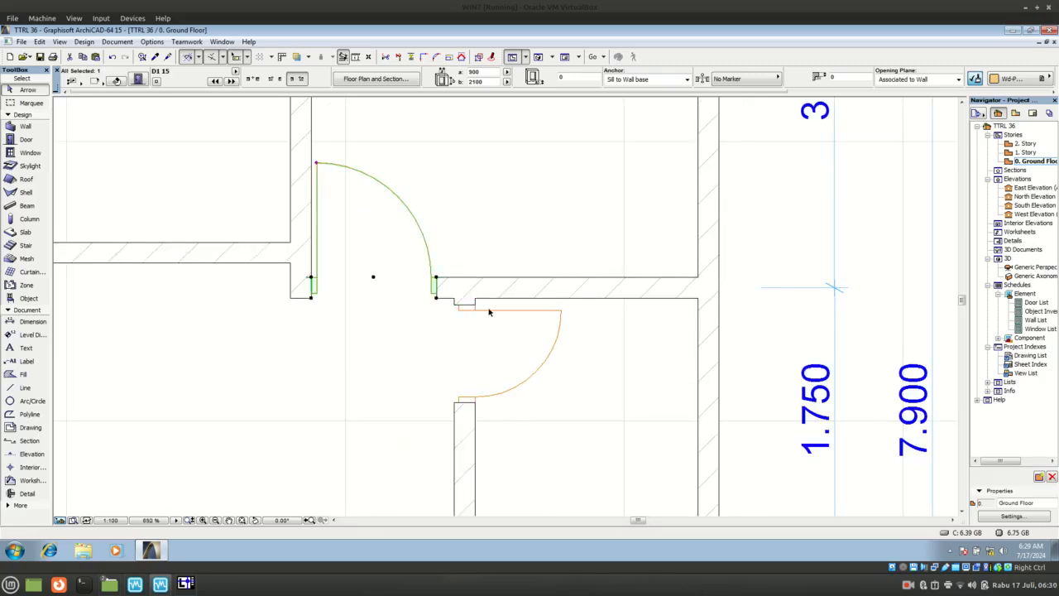
pyautogui.scroll(3, 394, 296)
pyautogui.click(461, 295)
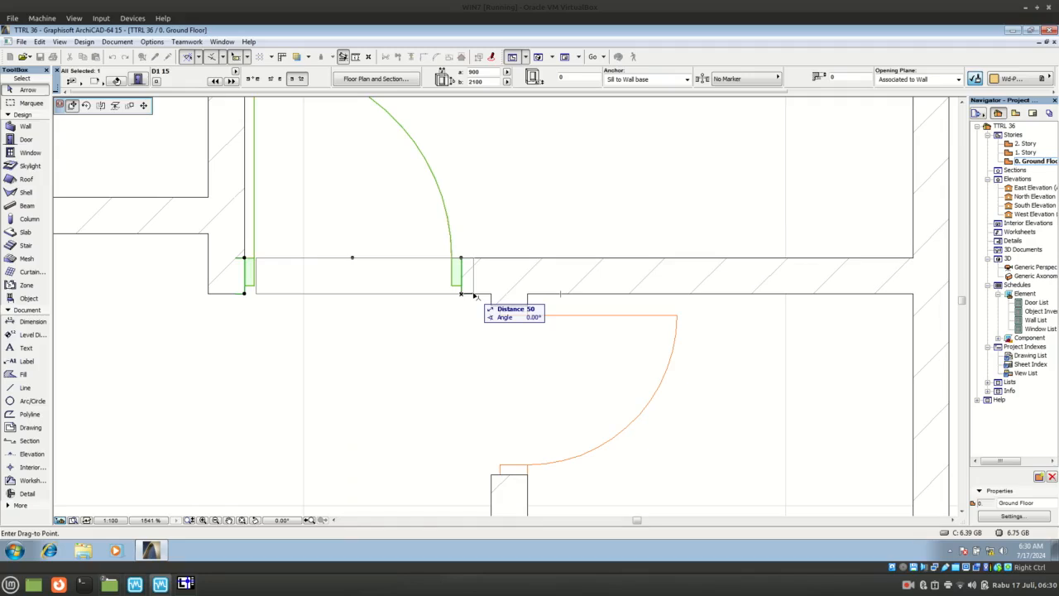
pyautogui.click(475, 295)
pyautogui.scroll(-4, 389, 364)
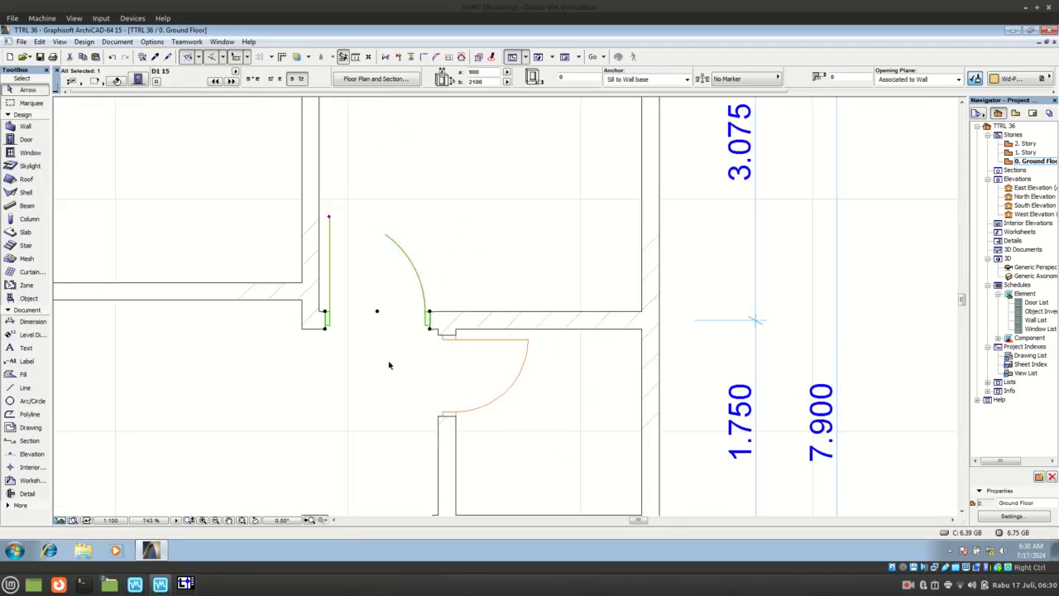
pyautogui.scroll(-4, 389, 364)
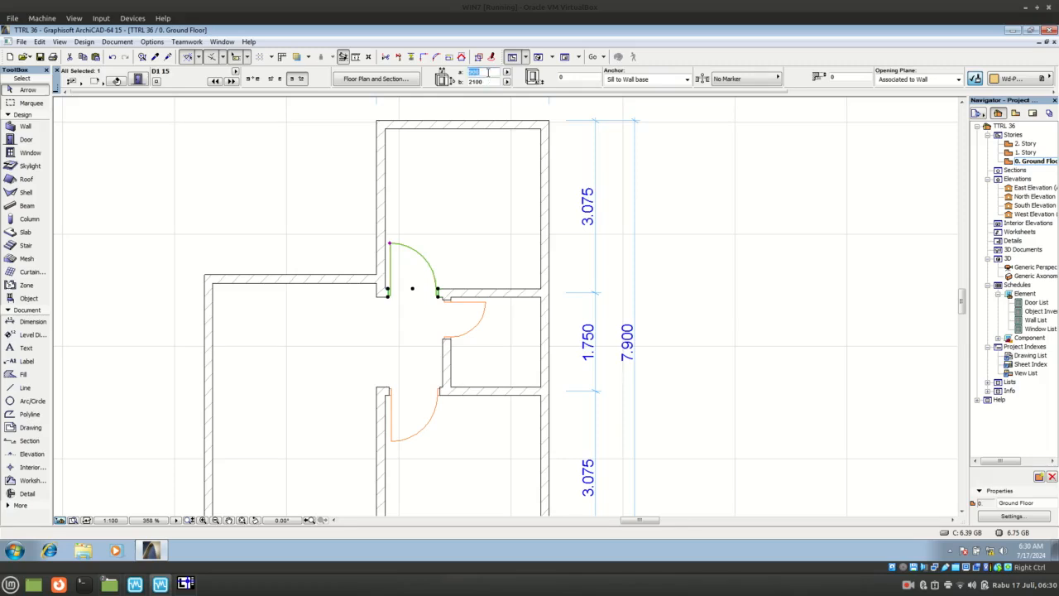
pyautogui.write('8')
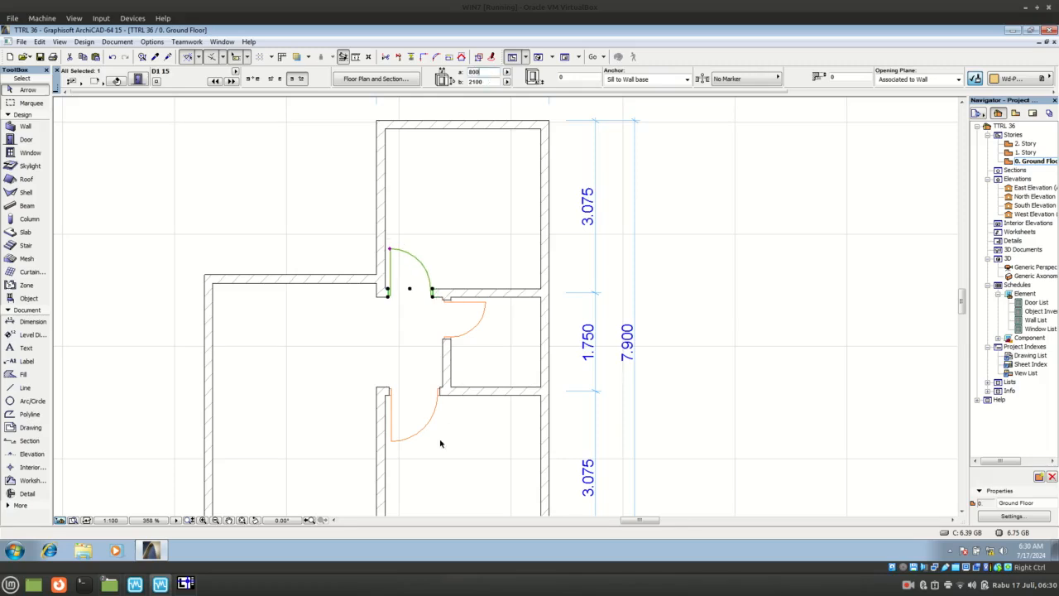
# - Deselect the rear bedroom door and go to the front bedroom door
pyautogui.scroll(8, 408, 431)
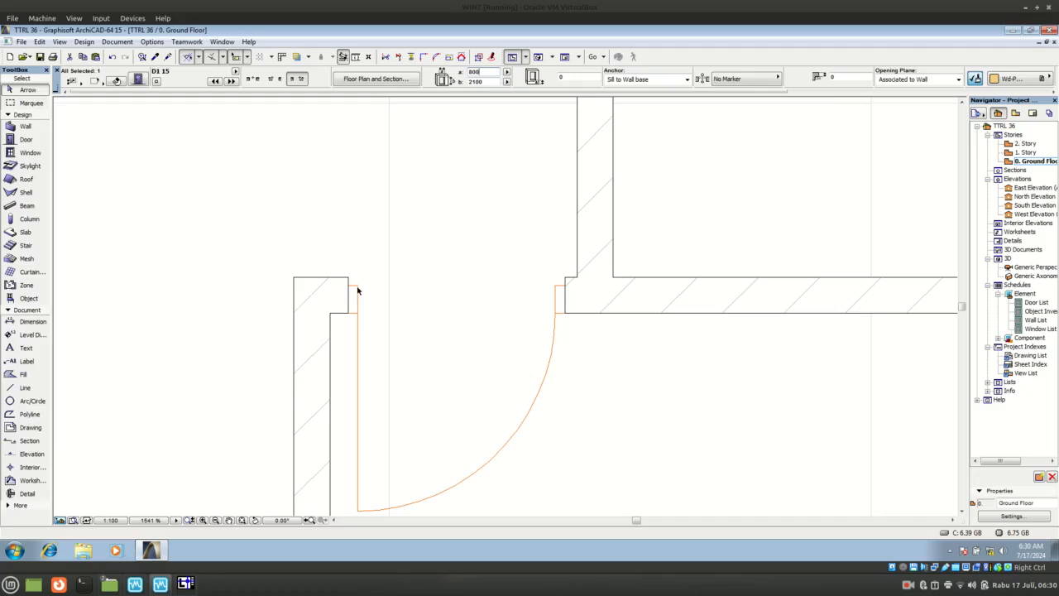
pyautogui.press('Escape')
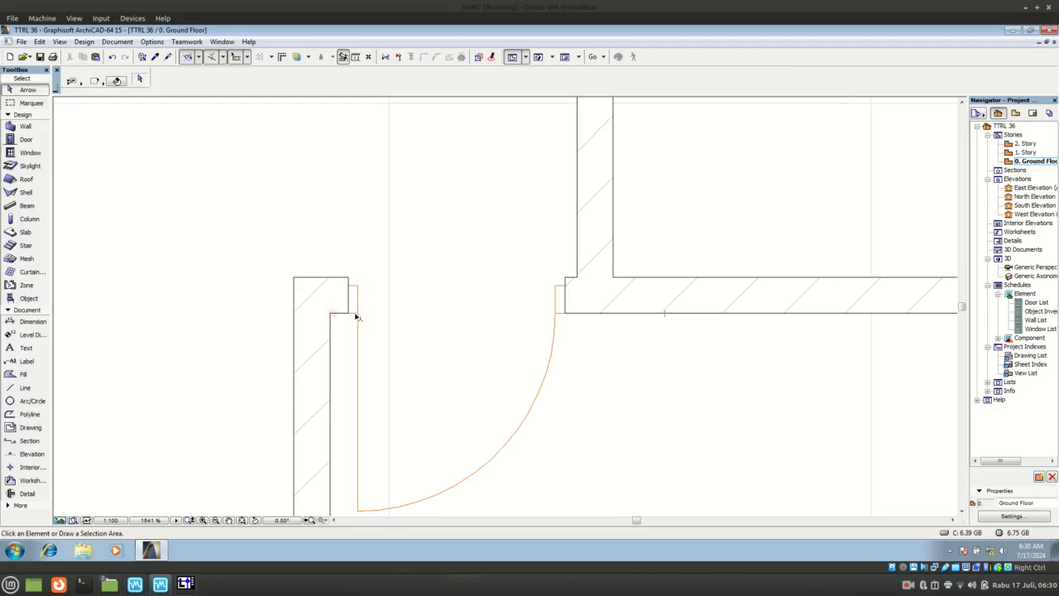
# - Set the width of the selected single door into the lower bedroom to 800 mm
pyautogui.scroll(-1, 361, 317)
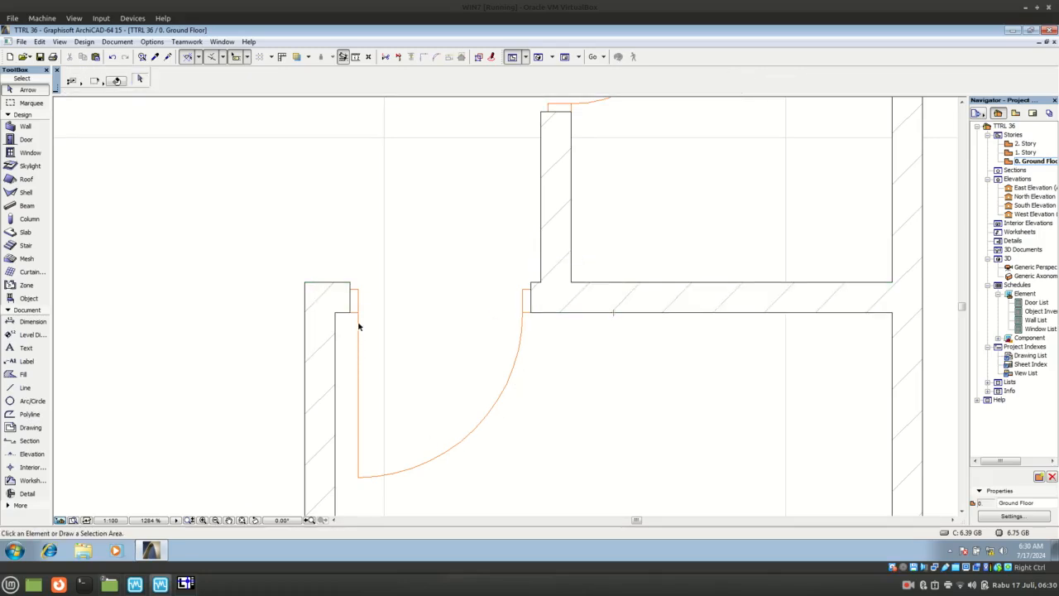
pyautogui.click(359, 477)
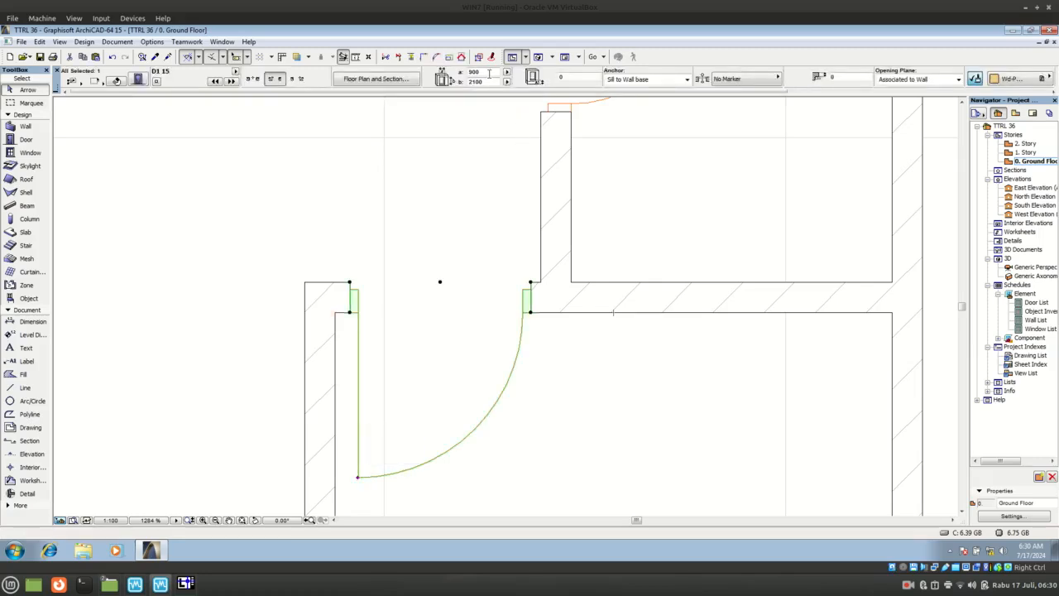
pyautogui.write('800')
pyautogui.press('Return')
# - Move the lower bedroom door along its wall closer to the nearby wall corner on its hinge side
pyautogui.scroll(3, 351, 315)
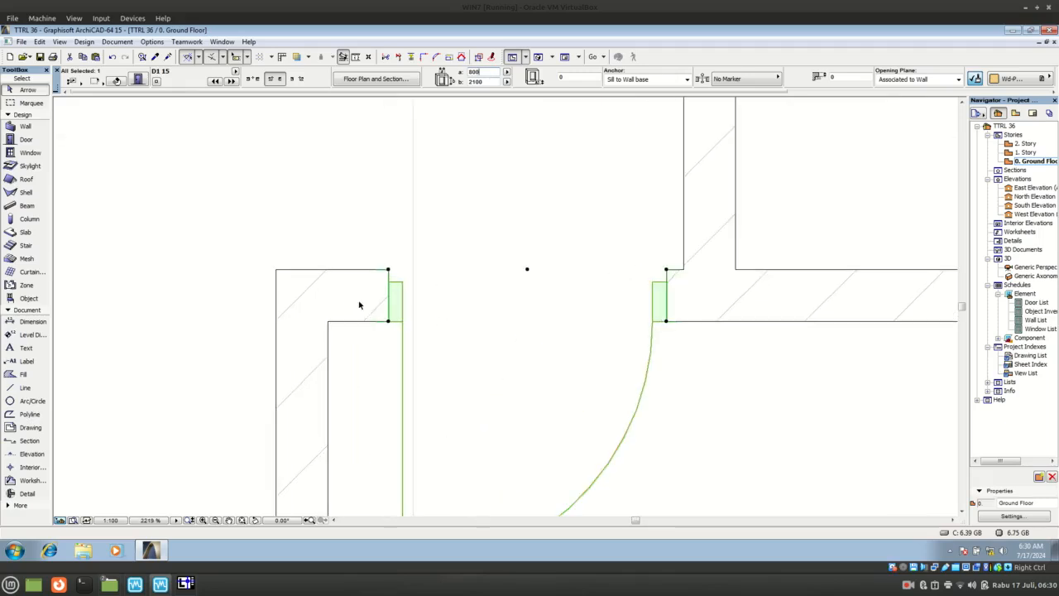
pyautogui.click(389, 322)
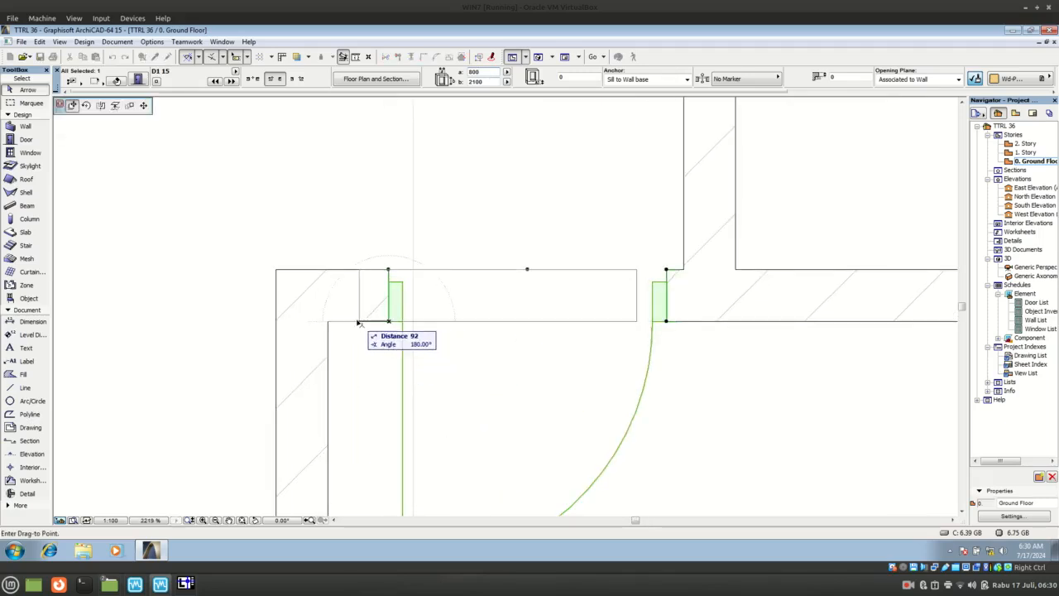
pyautogui.click(351, 323)
pyautogui.click(491, 312)
pyautogui.scroll(-5, 491, 312)
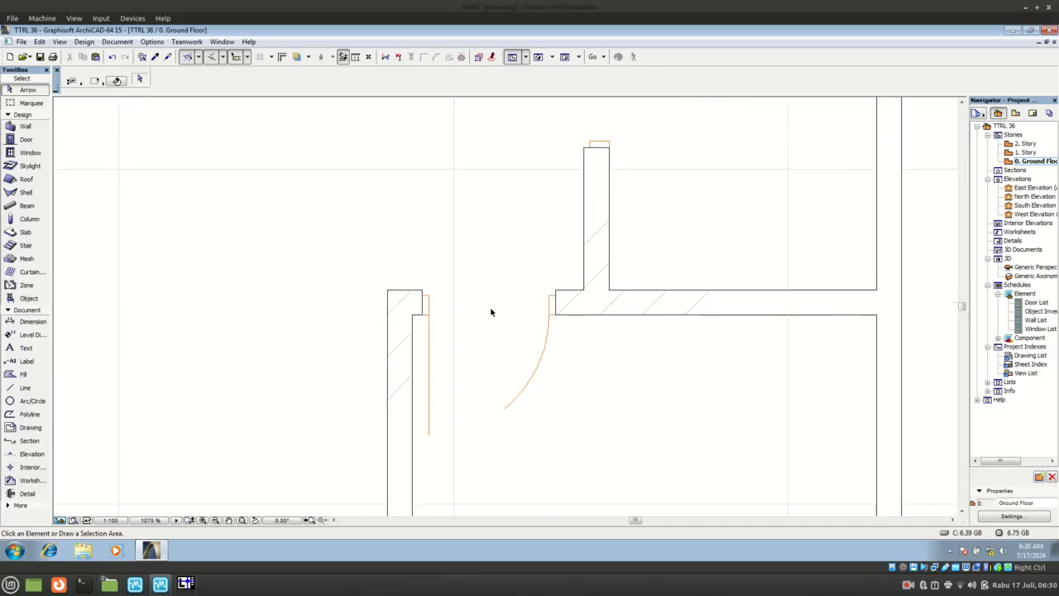
# - Examine the ground floor plan and switch to the reference CAD drawing to check the opening in the dining room's rear wall
pyautogui.scroll(-2, 604, 367)
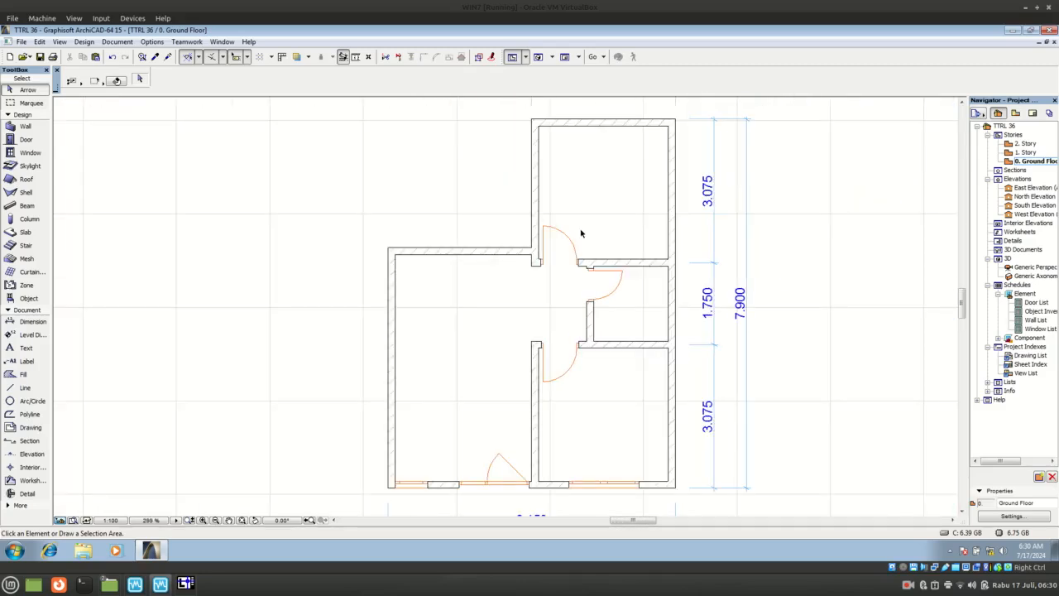
pyautogui.scroll(1, 579, 236)
pyautogui.scroll(-1, 452, 246)
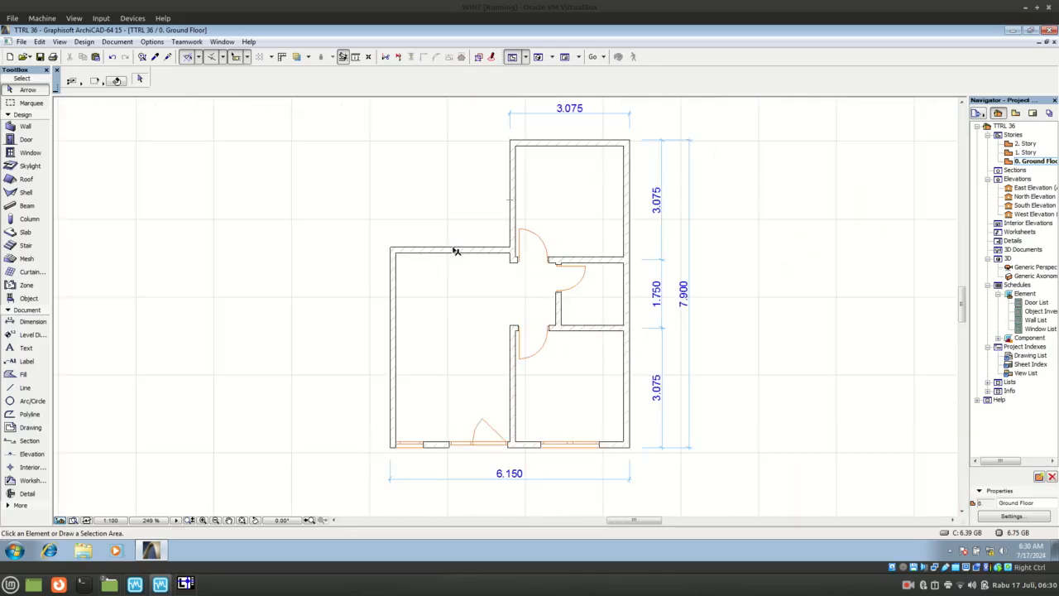
pyautogui.scroll(1, 450, 239)
pyautogui.scroll(-1, 479, 218)
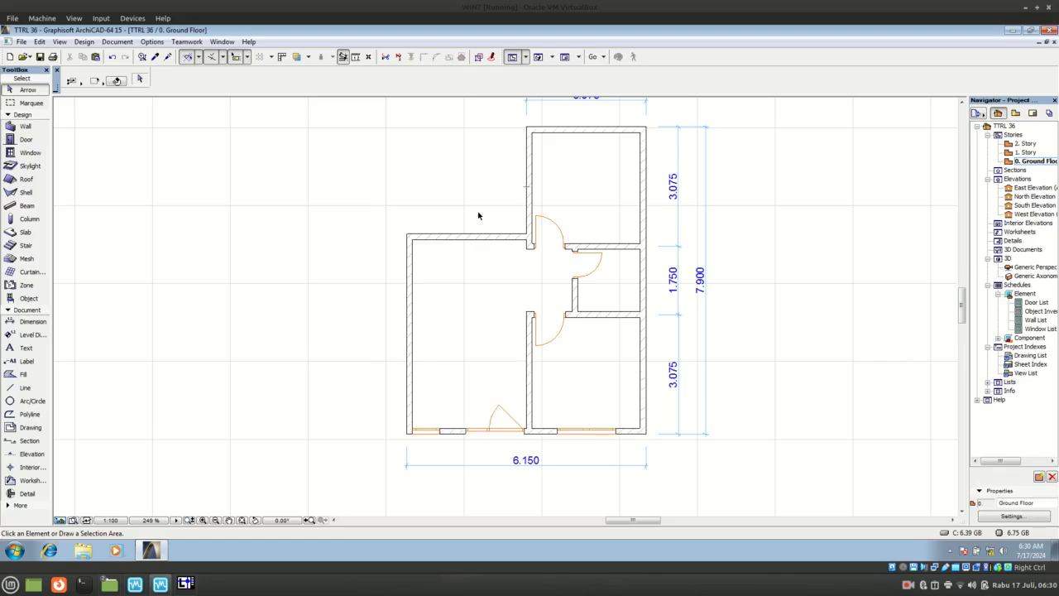
pyautogui.scroll(2, 478, 215)
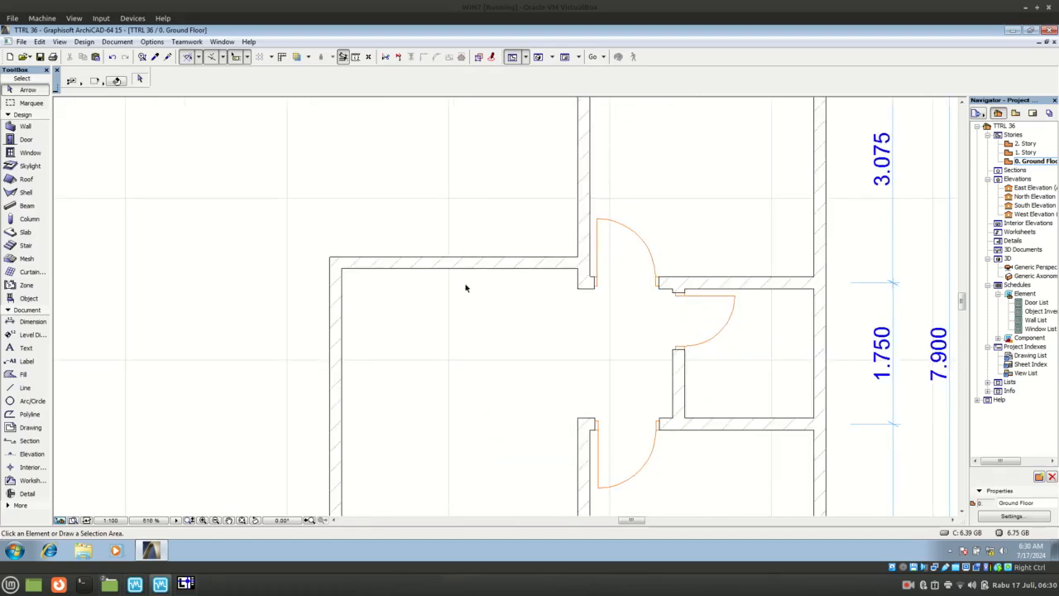
pyautogui.click(186, 584)
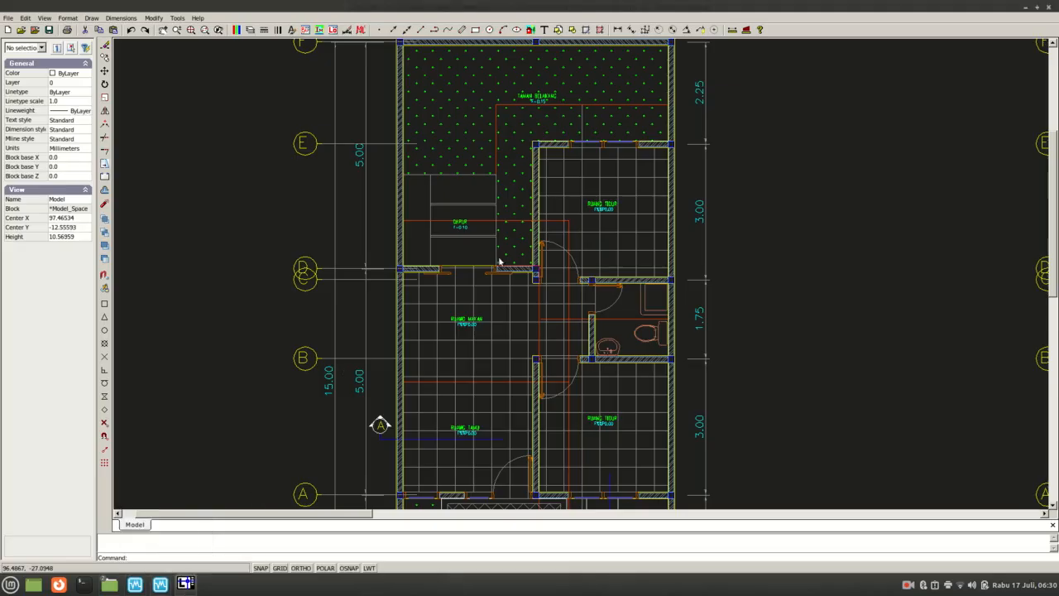
pyautogui.click(159, 584)
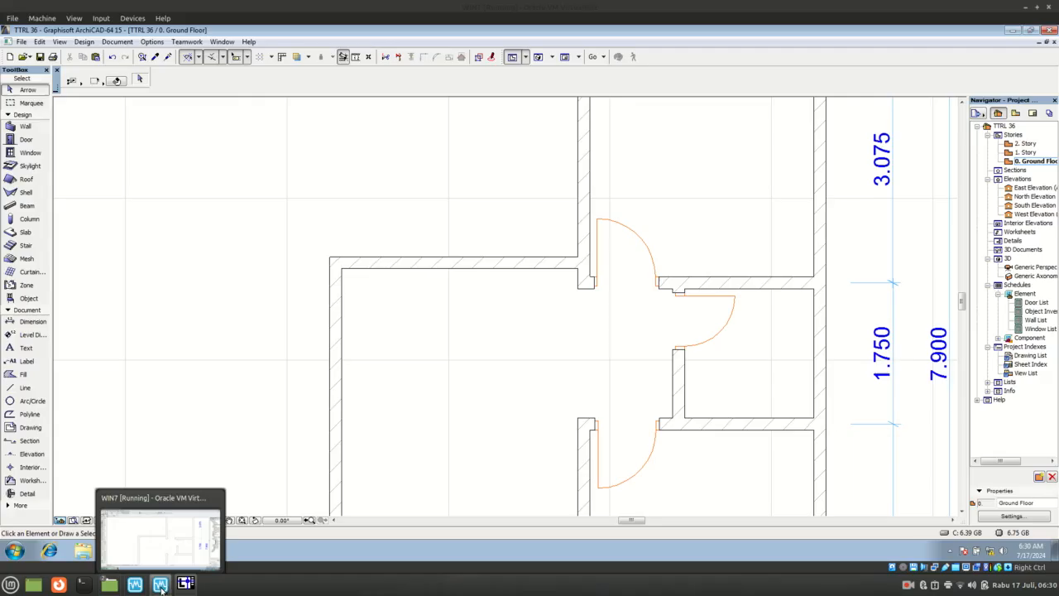
# - Set the default door type to D2 Pocket 15 from the Sliding Doors 15 library folder
pyautogui.click(23, 139)
pyautogui.click(136, 78)
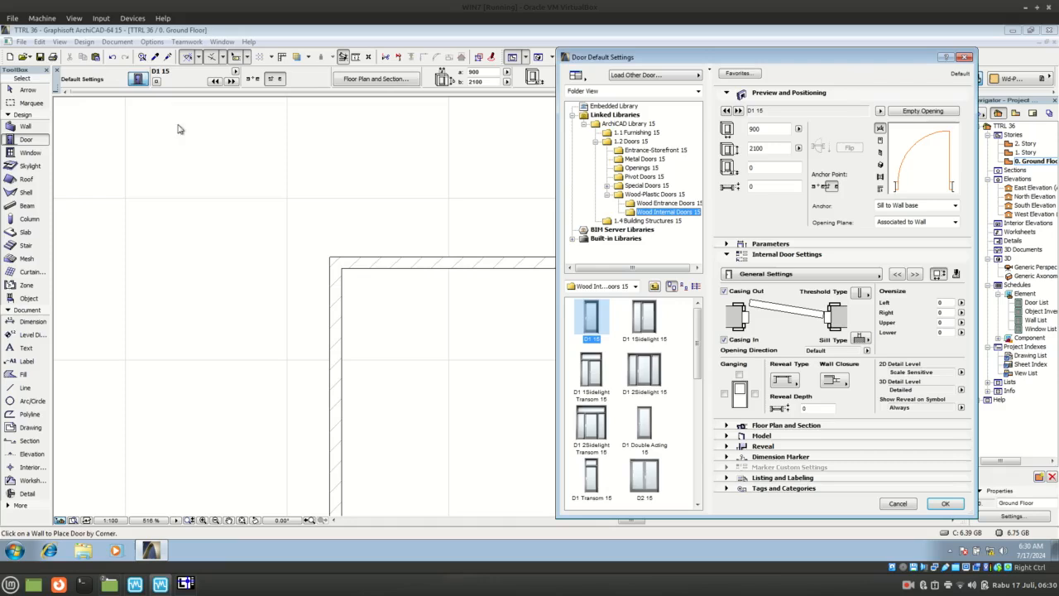
pyautogui.click(608, 186)
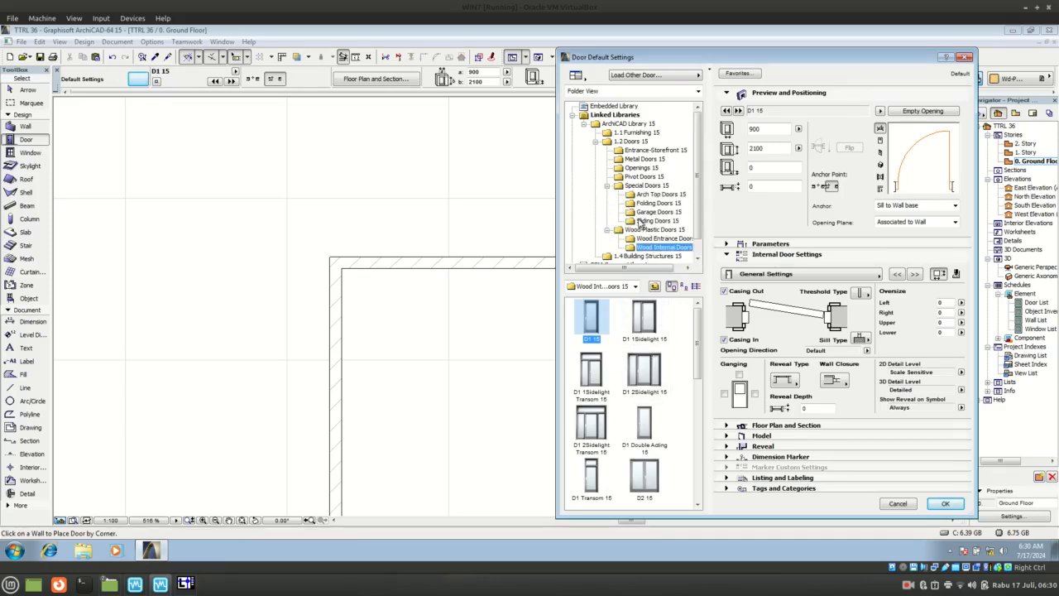
pyautogui.click(643, 222)
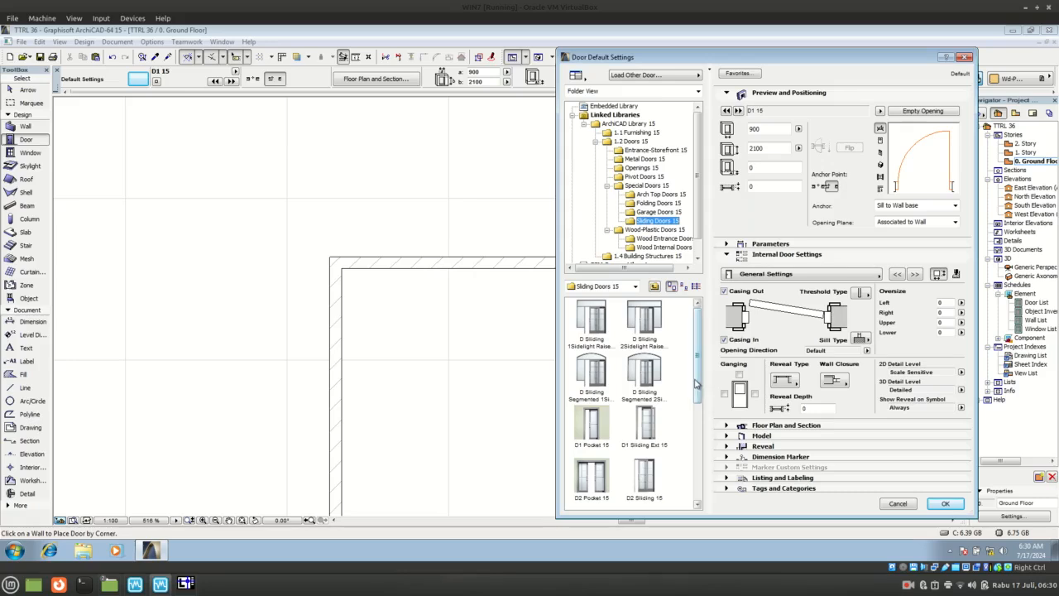
pyautogui.scroll(-1, 686, 408)
pyautogui.click(590, 426)
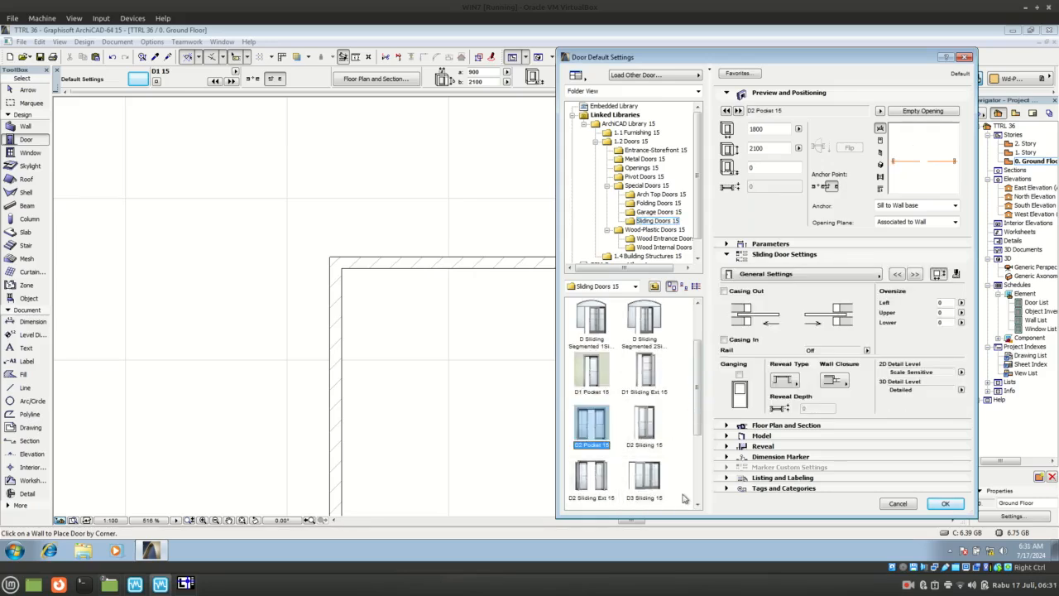
pyautogui.scroll(-2, 704, 408)
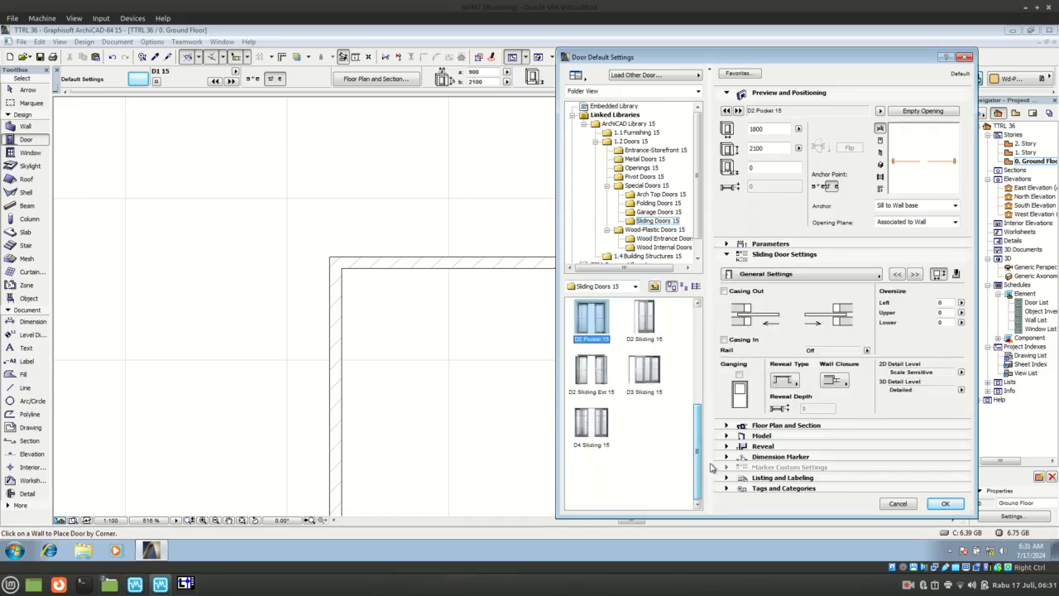
pyautogui.click(948, 505)
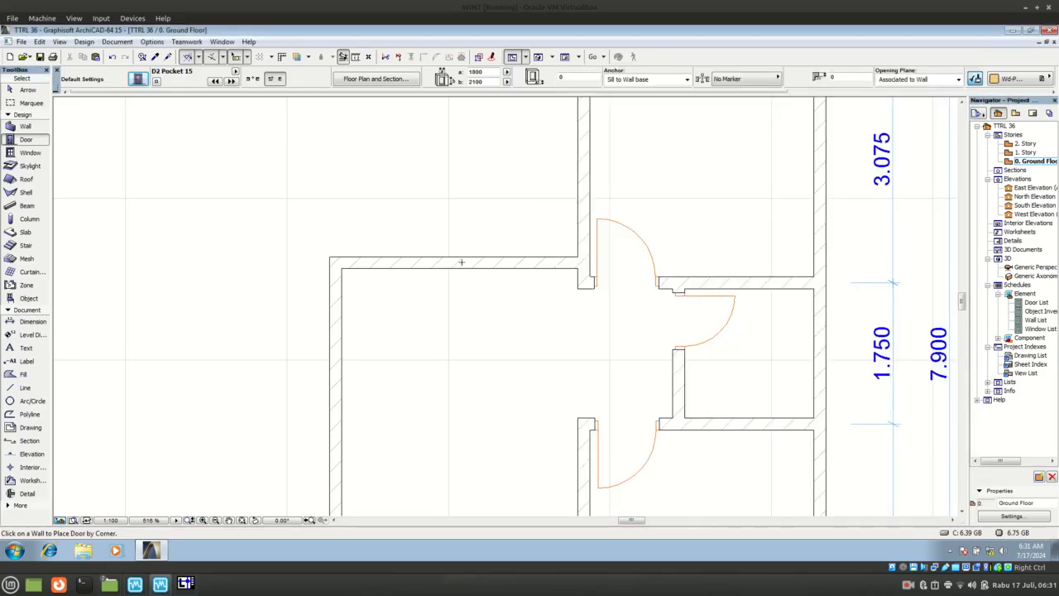
# - Place the 1800 x 2100 pocket door by its centerpoint at the middle of the living area's rear wall, with the reveal side facing the interior
pyautogui.click(252, 79)
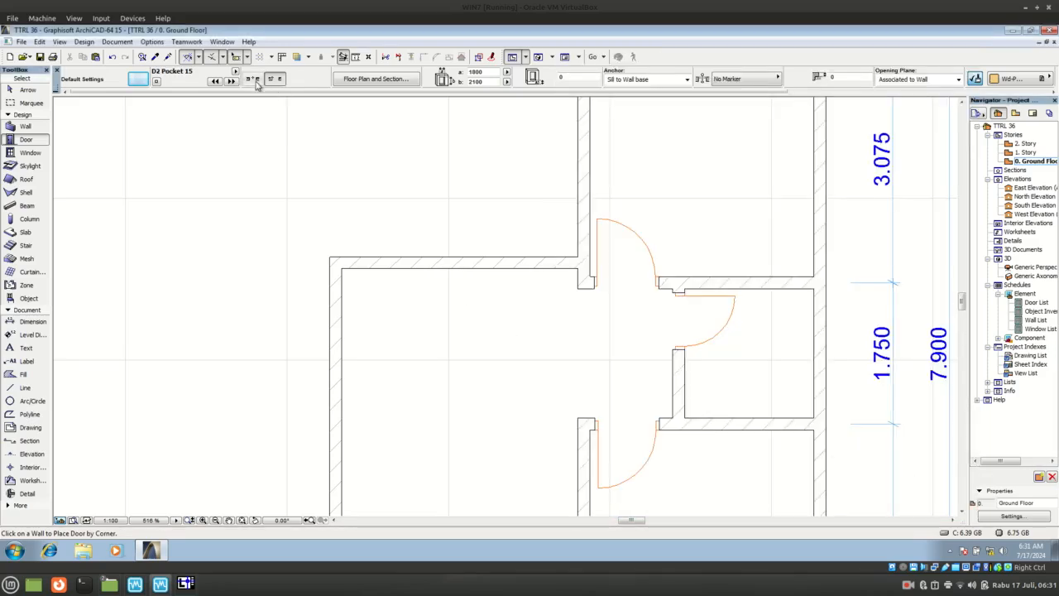
pyautogui.click(460, 258)
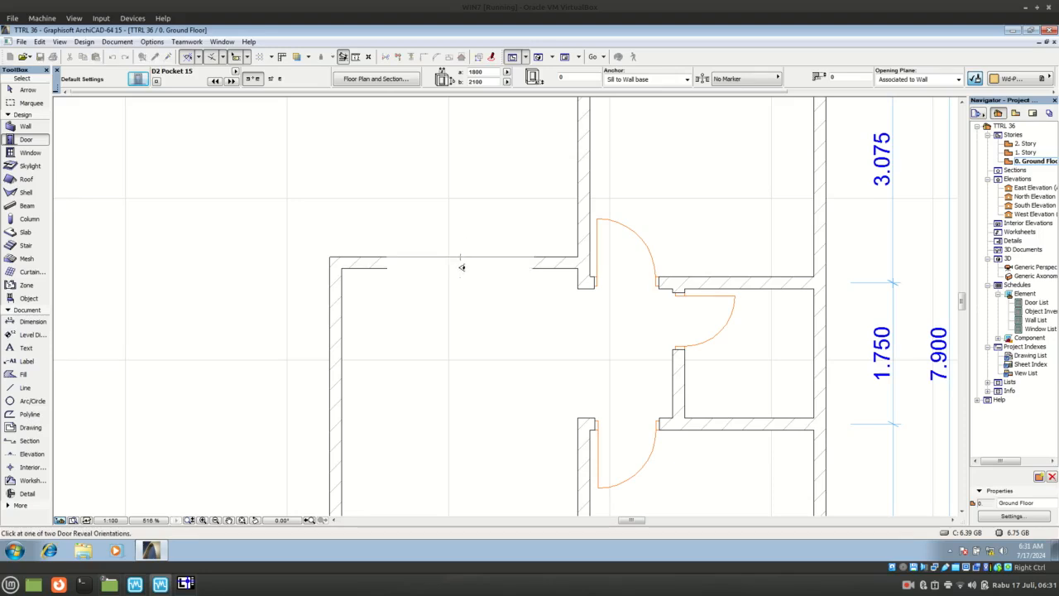
pyautogui.click(458, 289)
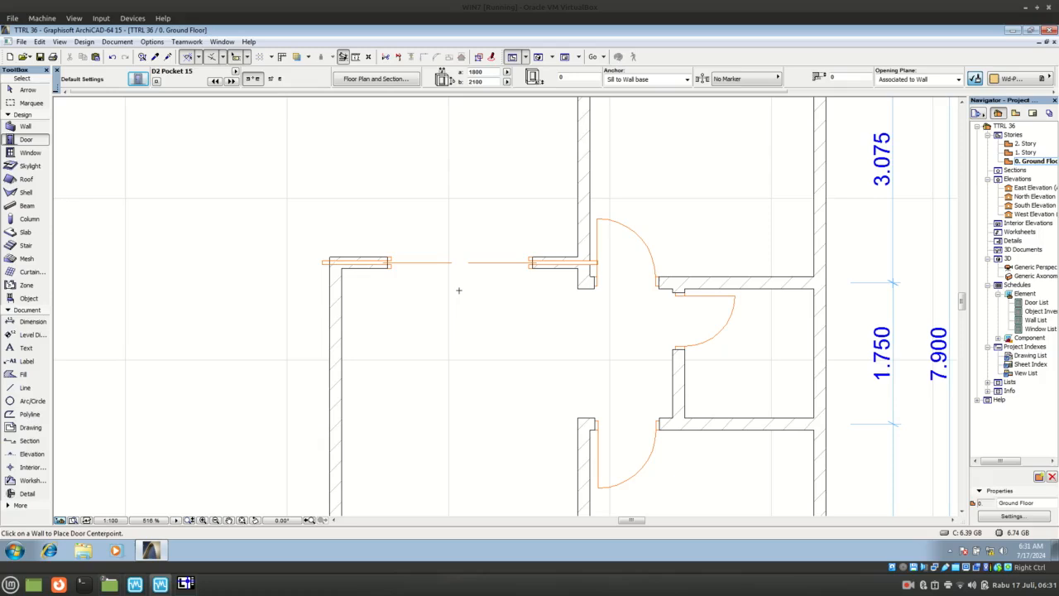
pyautogui.press('Escape')
pyautogui.scroll(3, 473, 238)
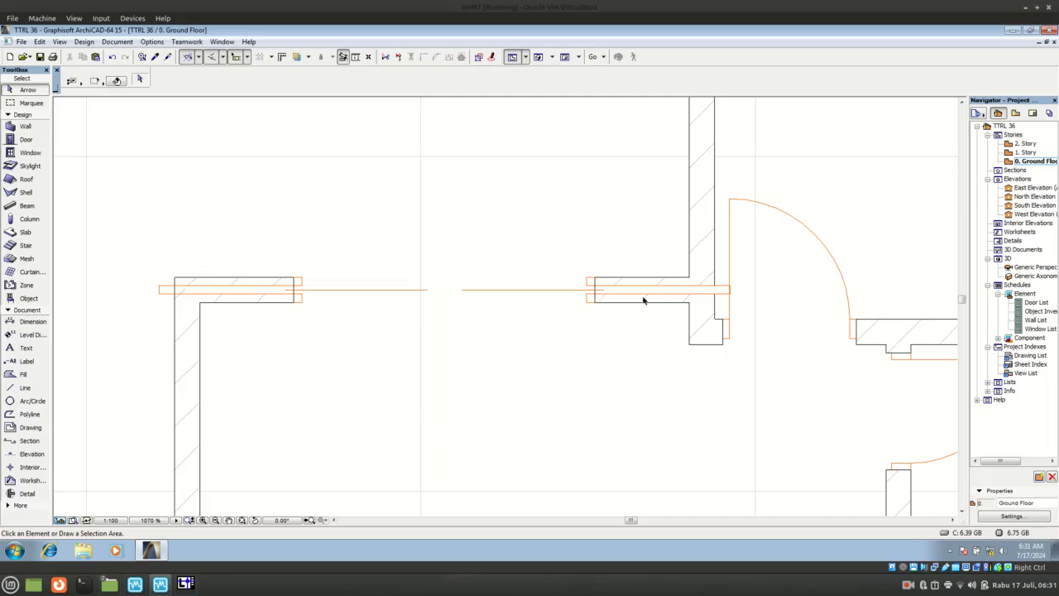
pyautogui.click(300, 279)
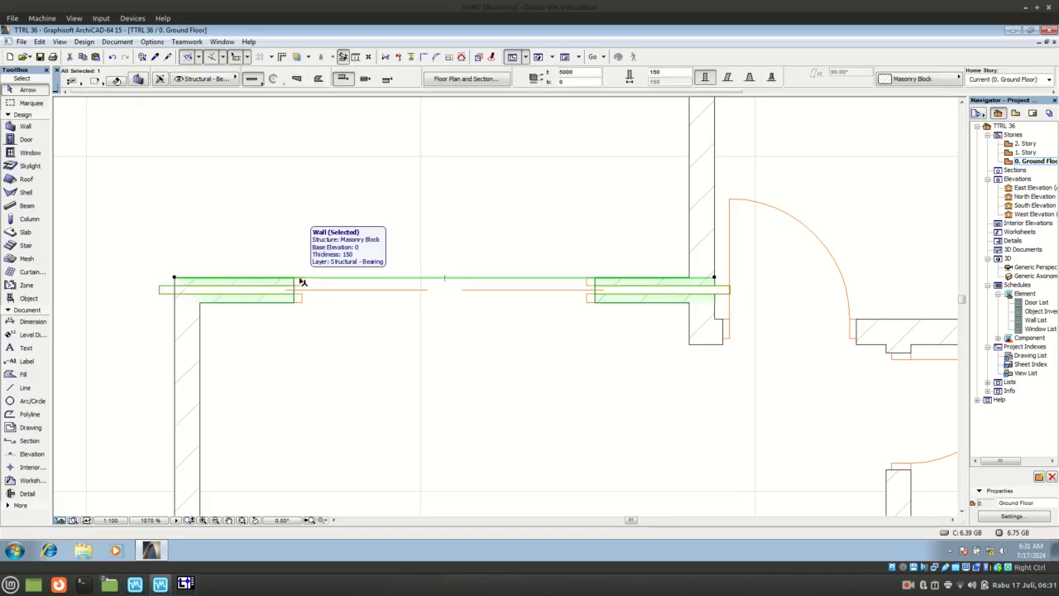
pyautogui.press('Escape')
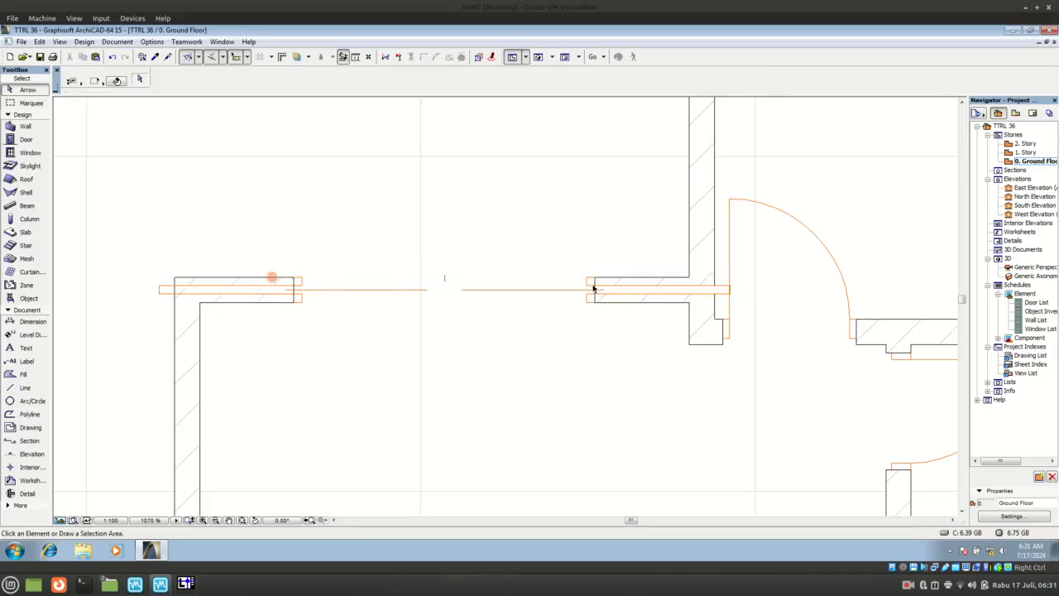
pyautogui.click(592, 281)
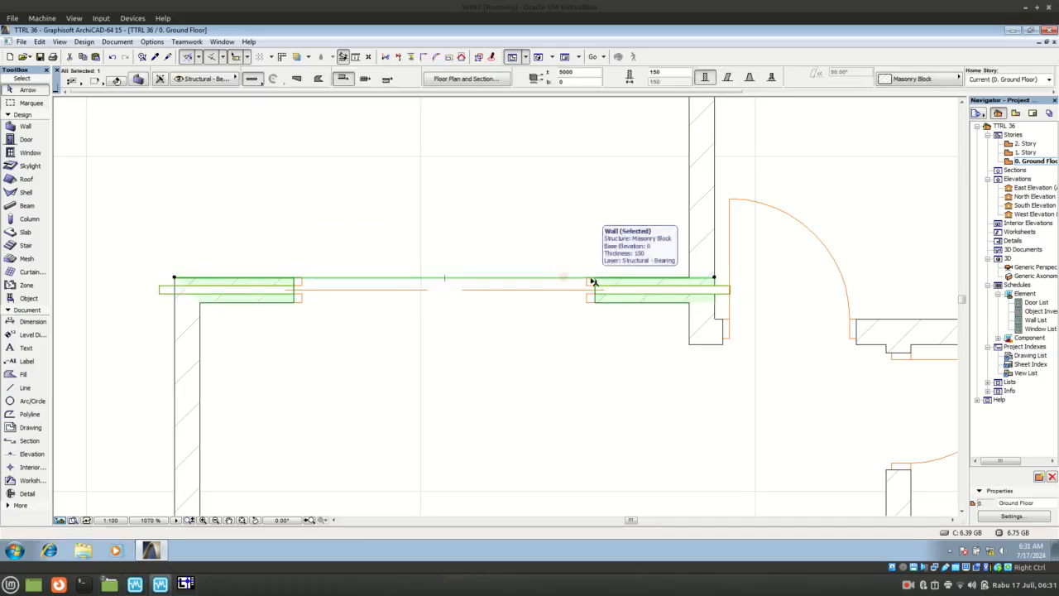
pyautogui.press('Escape')
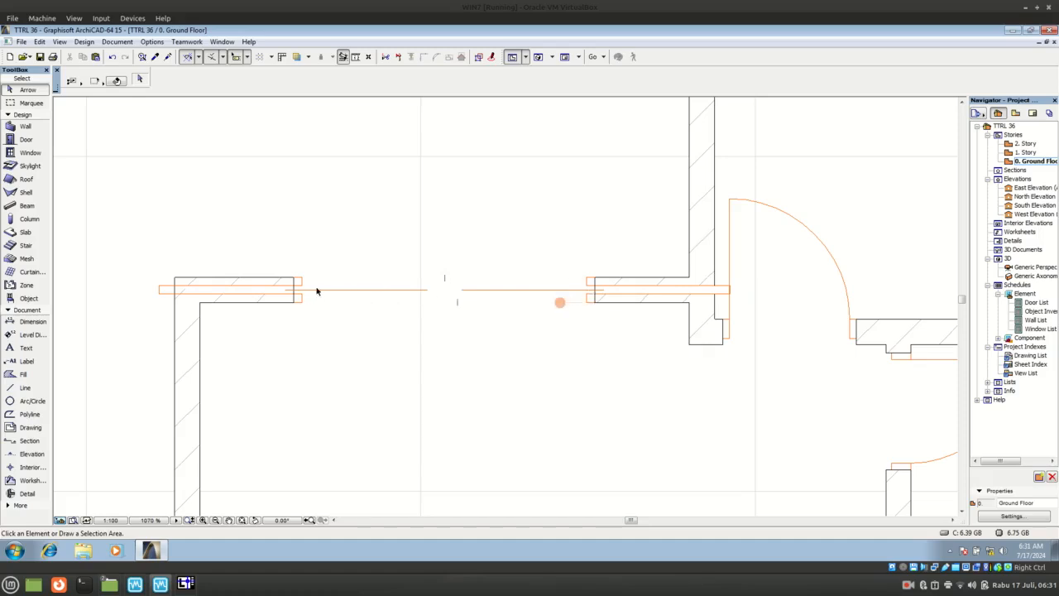
pyautogui.scroll(2, 294, 289)
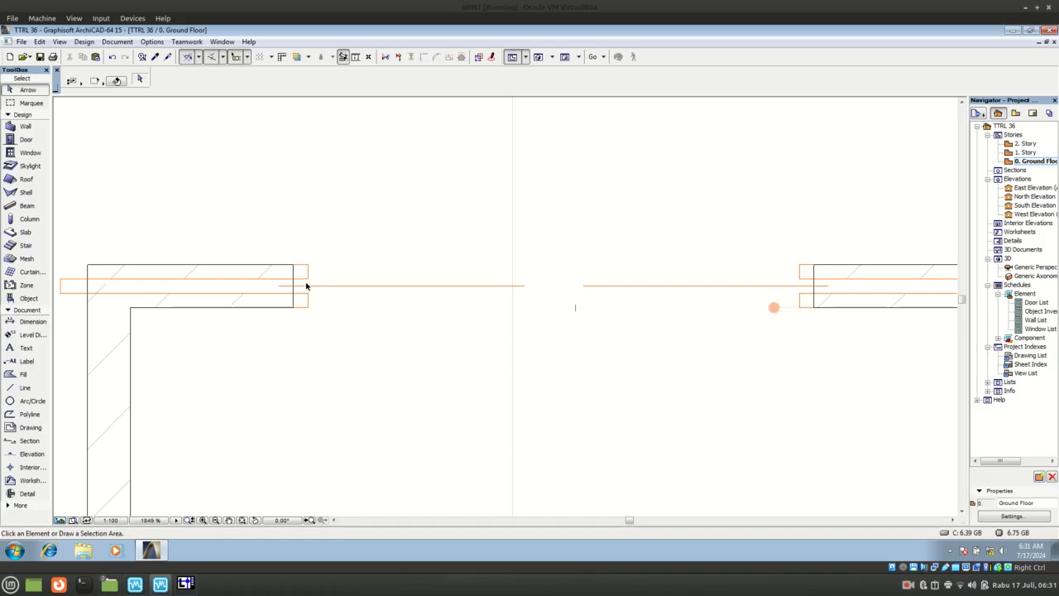
pyautogui.moveTo(307, 286); pyautogui.dragTo(166, 283)
pyautogui.moveTo(62, 291); pyautogui.dragTo(73, 293)
pyautogui.scroll(-2, 99, 286)
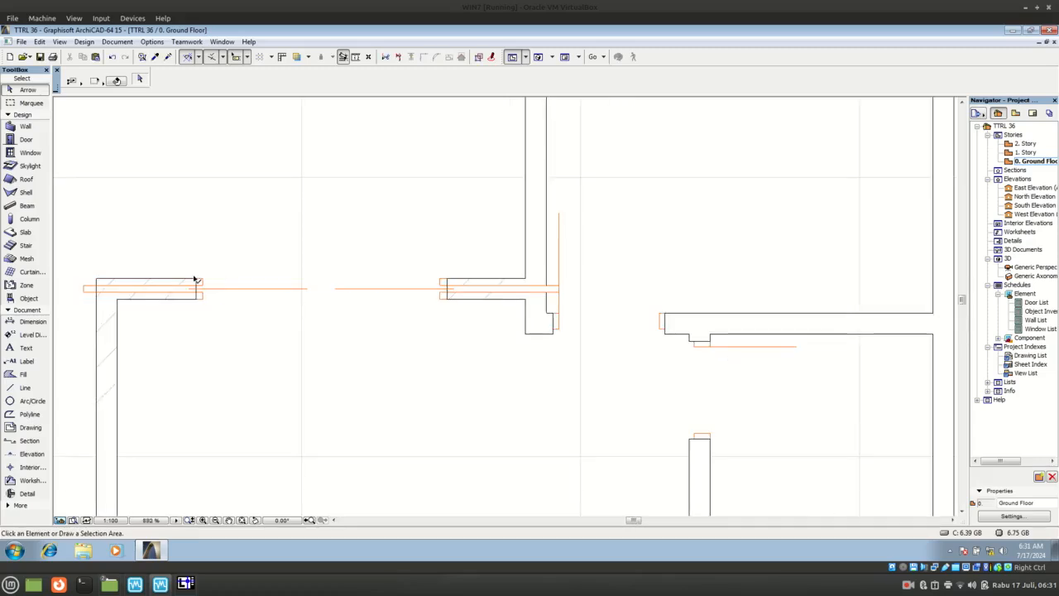
# - Show the model in 3D perspective, orbit to the rear of the house and select the pocket door
pyautogui.click(539, 57)
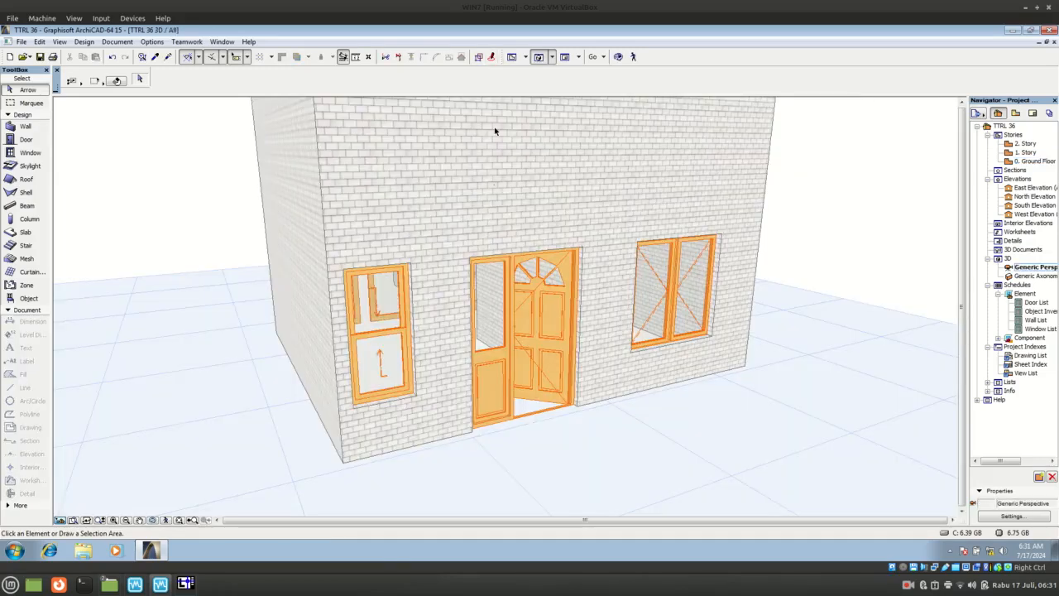
pyautogui.click(618, 56)
pyautogui.scroll(-5, 602, 363)
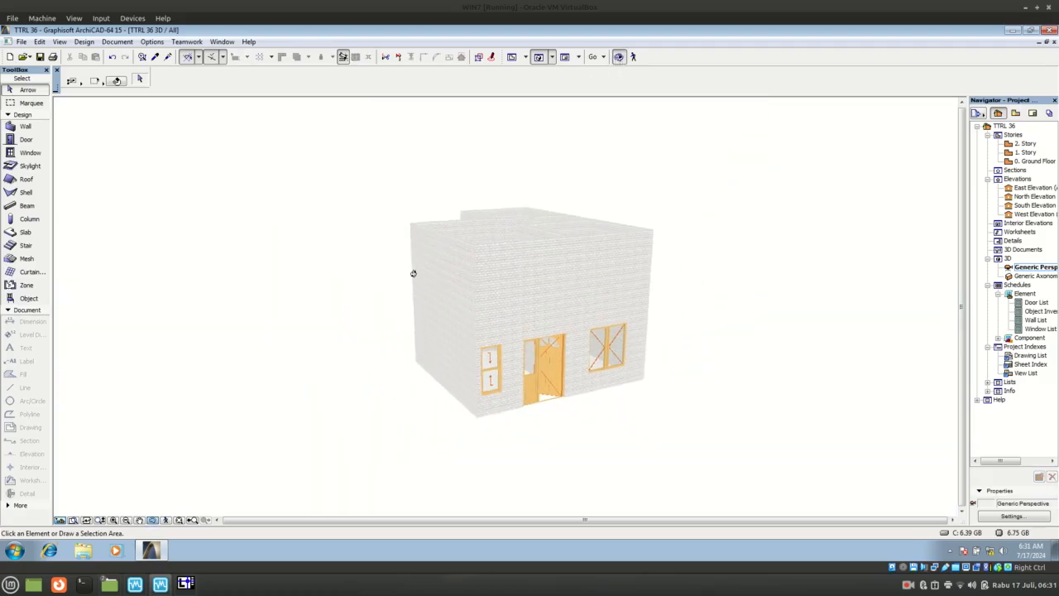
pyautogui.moveTo(414, 273); pyautogui.dragTo(507, 352)
pyautogui.scroll(5, 374, 500)
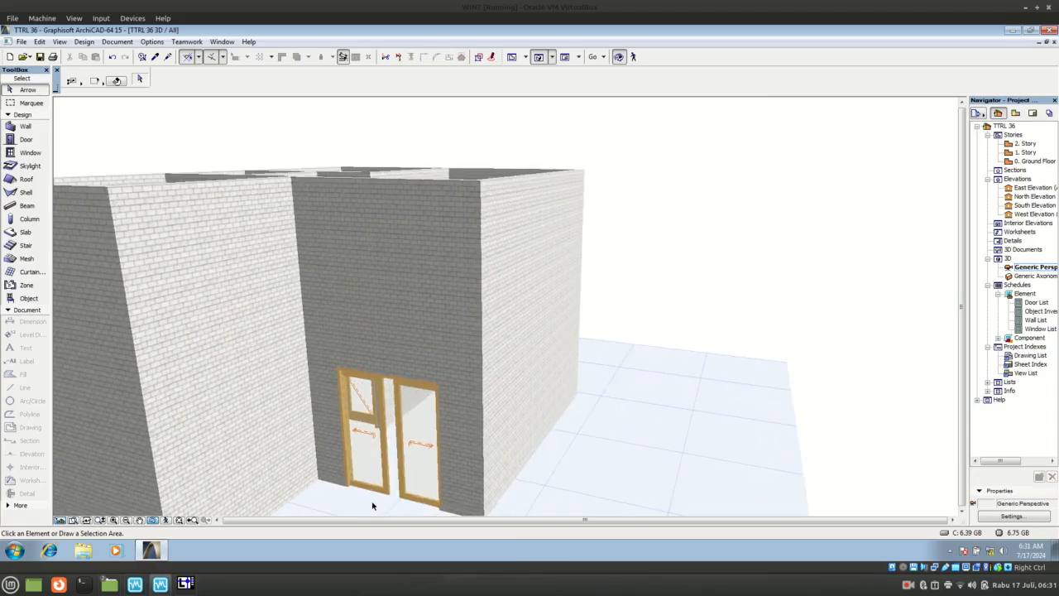
pyautogui.scroll(3, 381, 494)
pyautogui.click(323, 432)
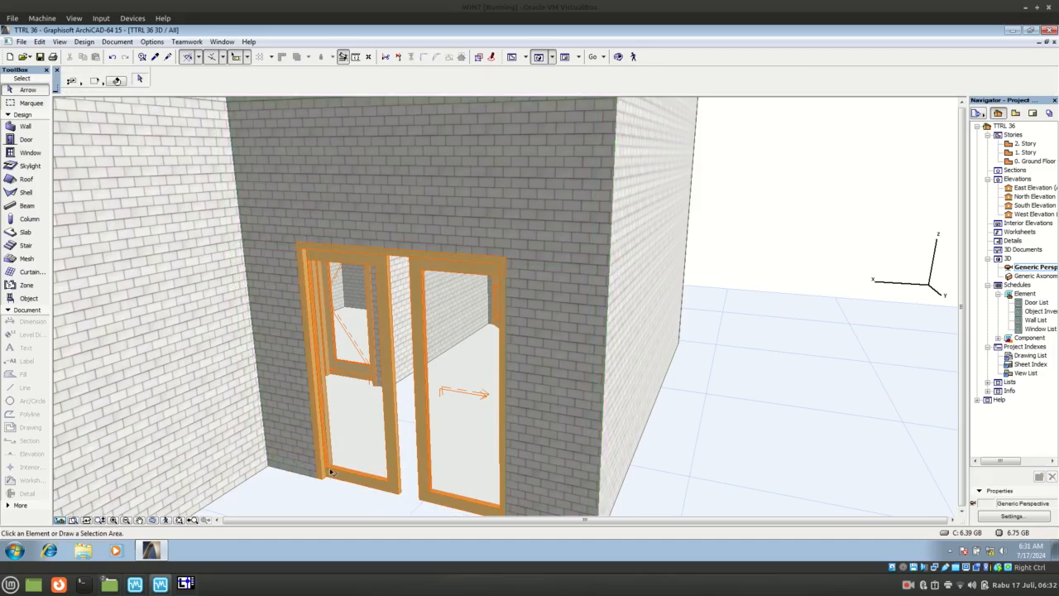
pyautogui.click(330, 468)
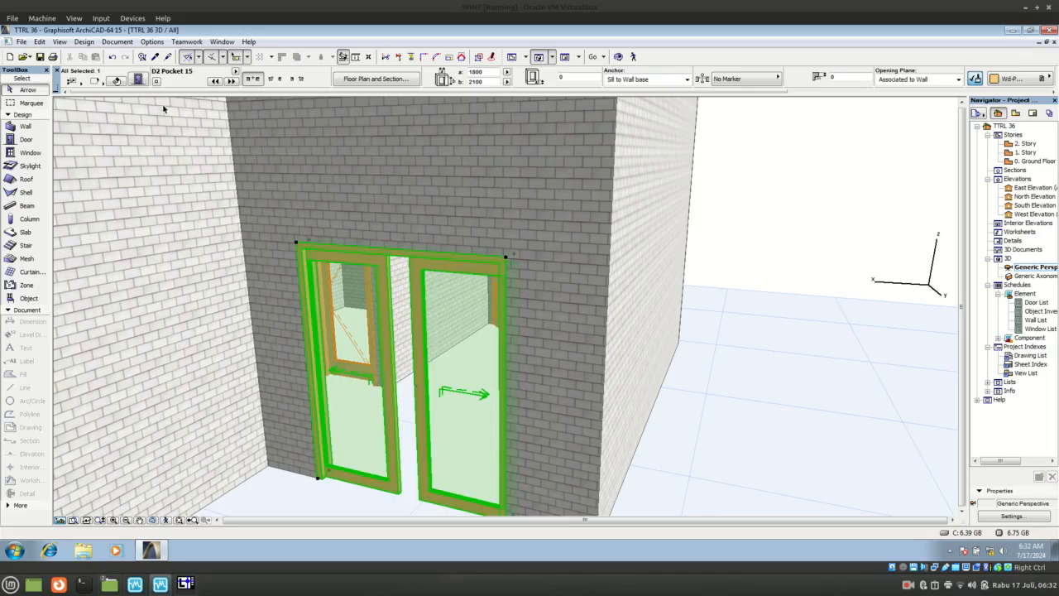
pyautogui.click(138, 79)
pyautogui.press('Escape')
# - Try widths of 1000 mm and 1200 mm on the selected rear pocket door
pyautogui.click(494, 72)
pyautogui.write('1000')
pyautogui.press('Return')
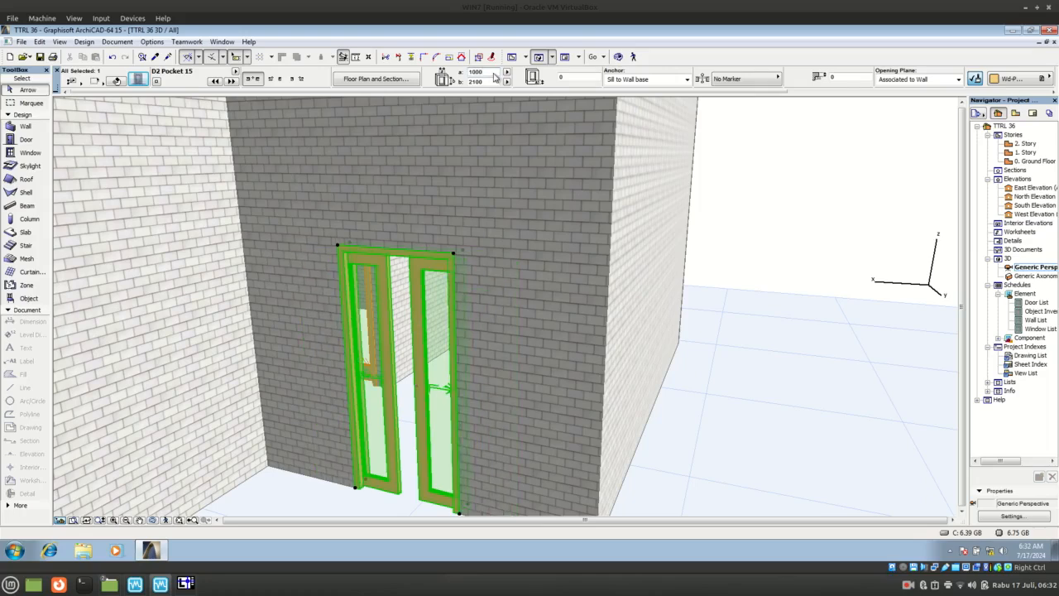
pyautogui.click(494, 72)
pyautogui.write('1')
pyautogui.press('Return')
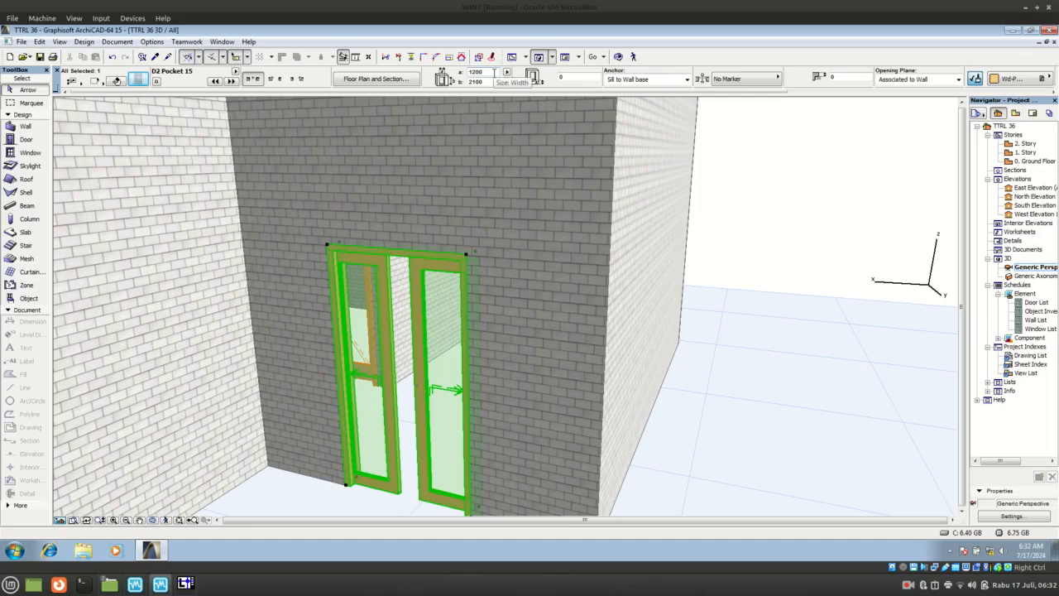
# - Set the width of the rear pocket door to 1500 mm
pyautogui.doubleClick(494, 72)
pyautogui.write('1500')
pyautogui.press('Return')
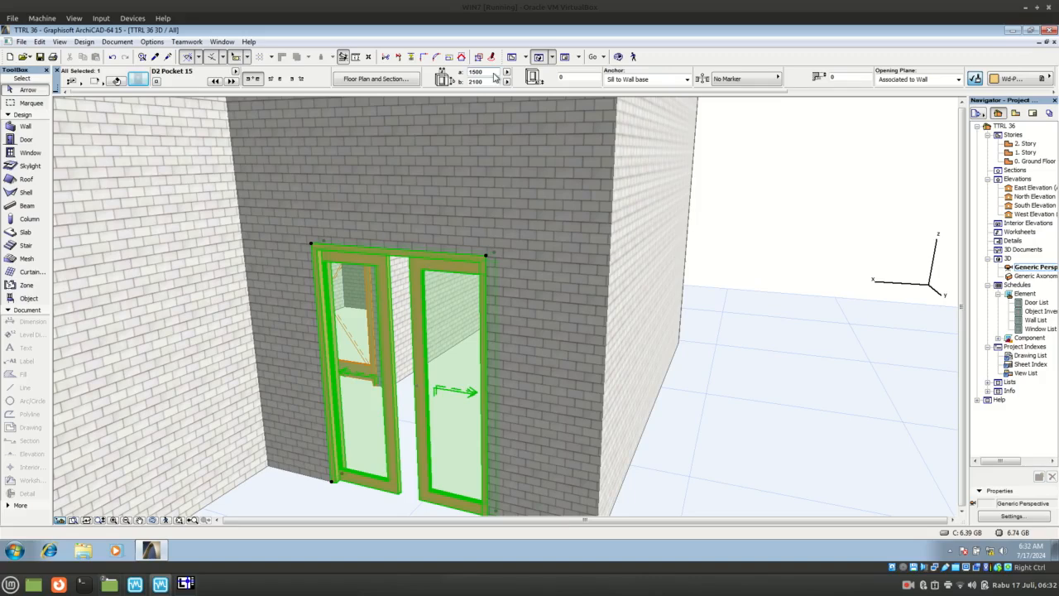
# - Deselect the pocket door, show the ground floor plan and compare it with the reference CAD plan in LiteCAD
pyautogui.press('Escape')
pyautogui.click(513, 57)
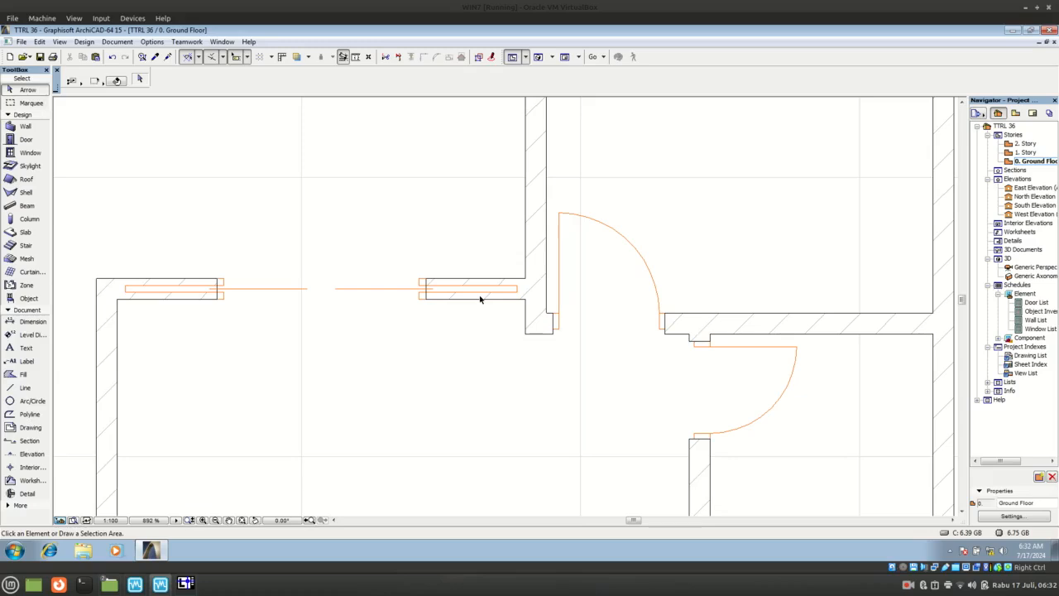
pyautogui.scroll(-6, 422, 300)
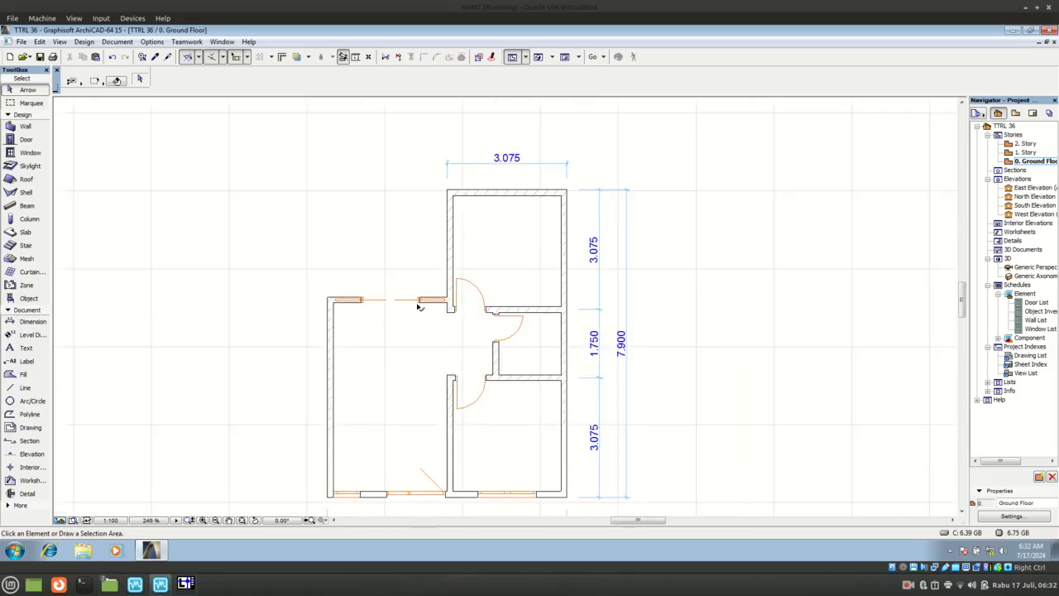
pyautogui.scroll(2, 501, 213)
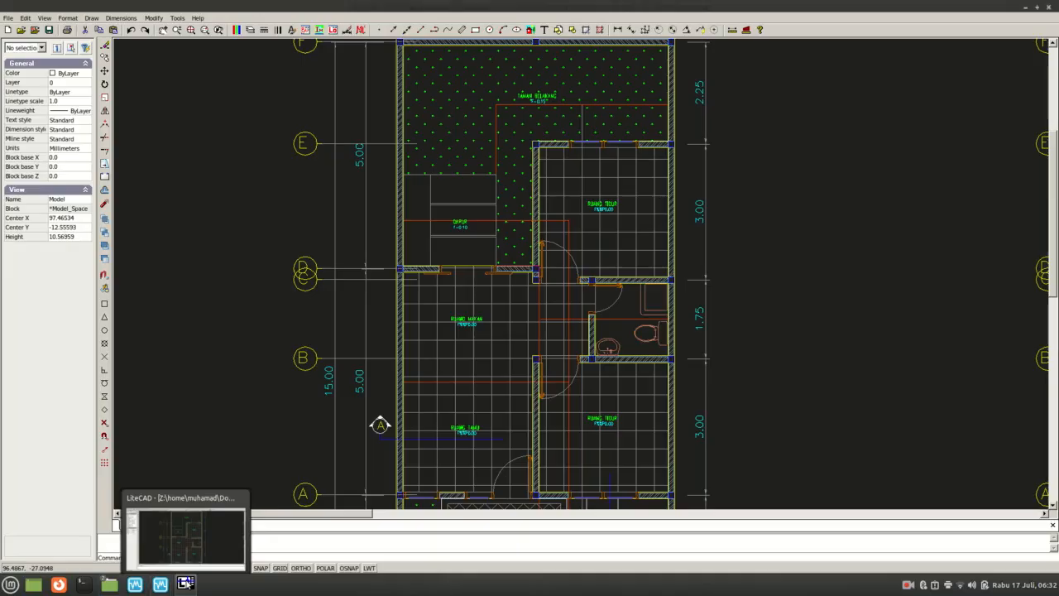
pyautogui.click(161, 583)
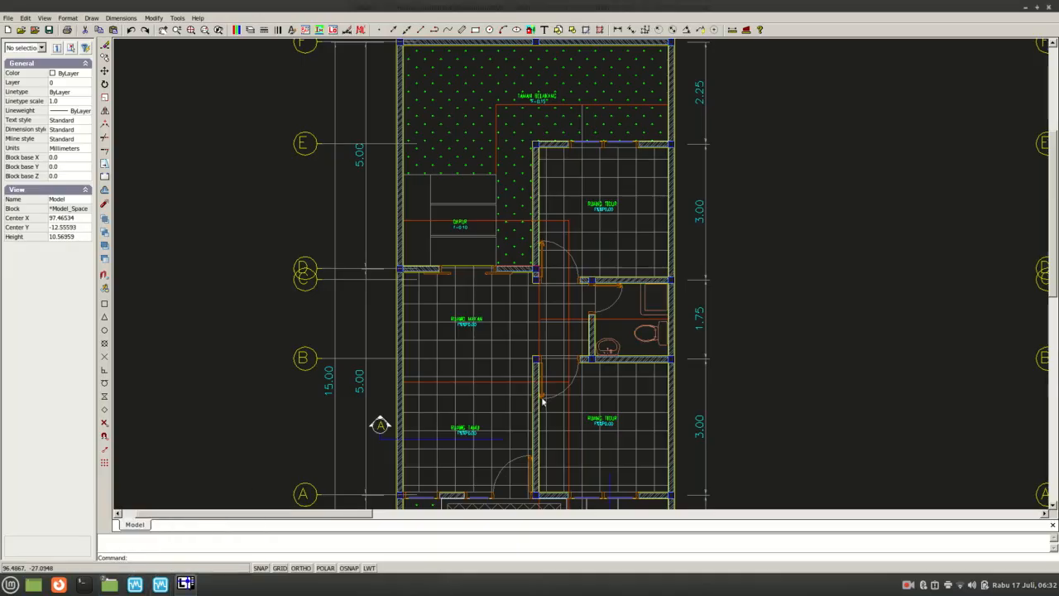
pyautogui.click(184, 585)
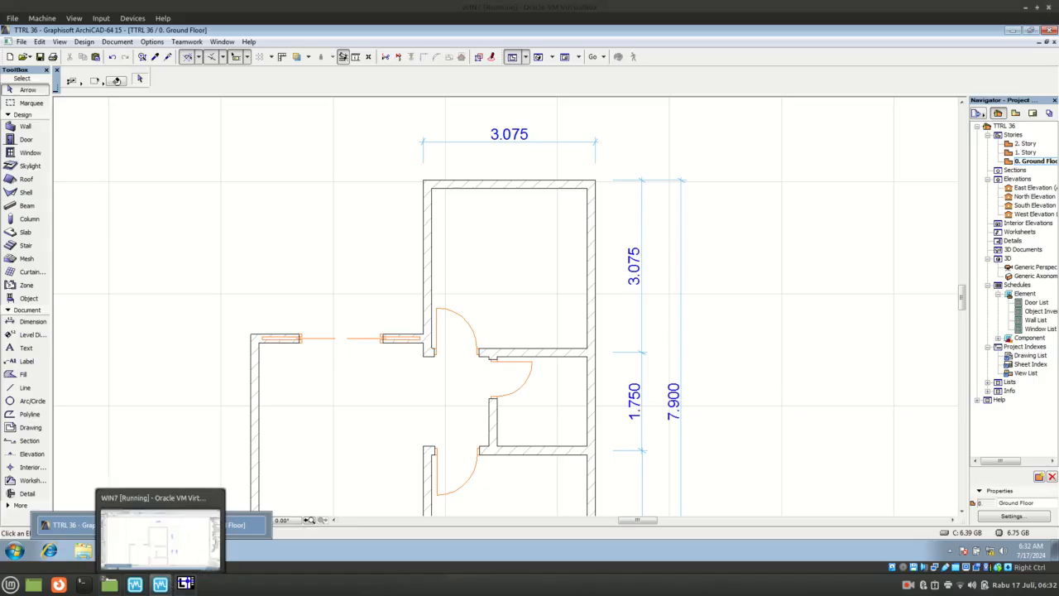
# - Place a W2 15 window, 1500 x 1500 with a 600 sill, at the middle of the rear bedroom's rear wall, reveal side facing the interior
pyautogui.click(30, 152)
pyautogui.click(137, 80)
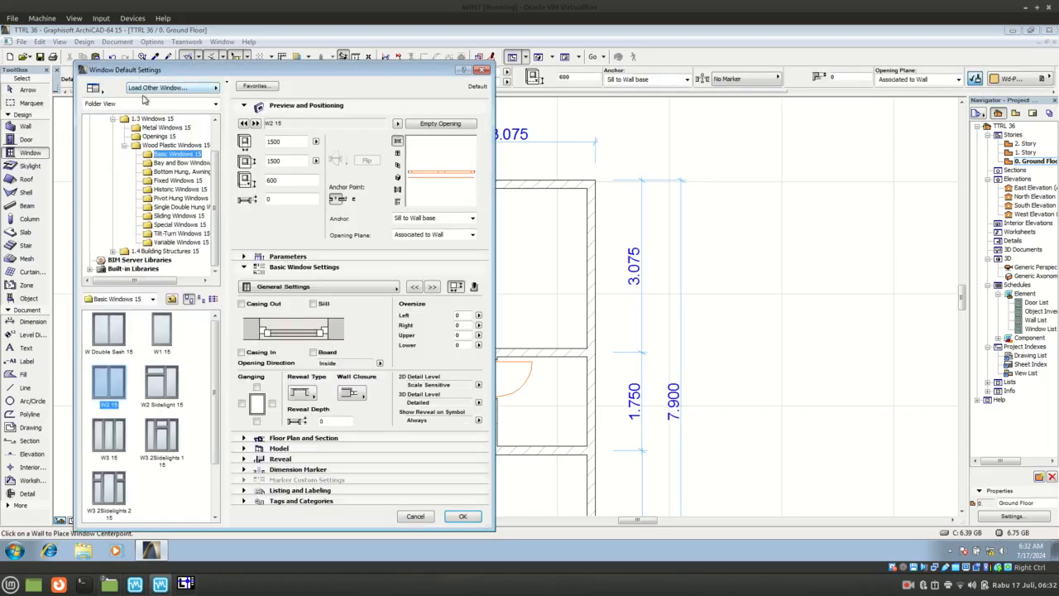
pyautogui.click(461, 516)
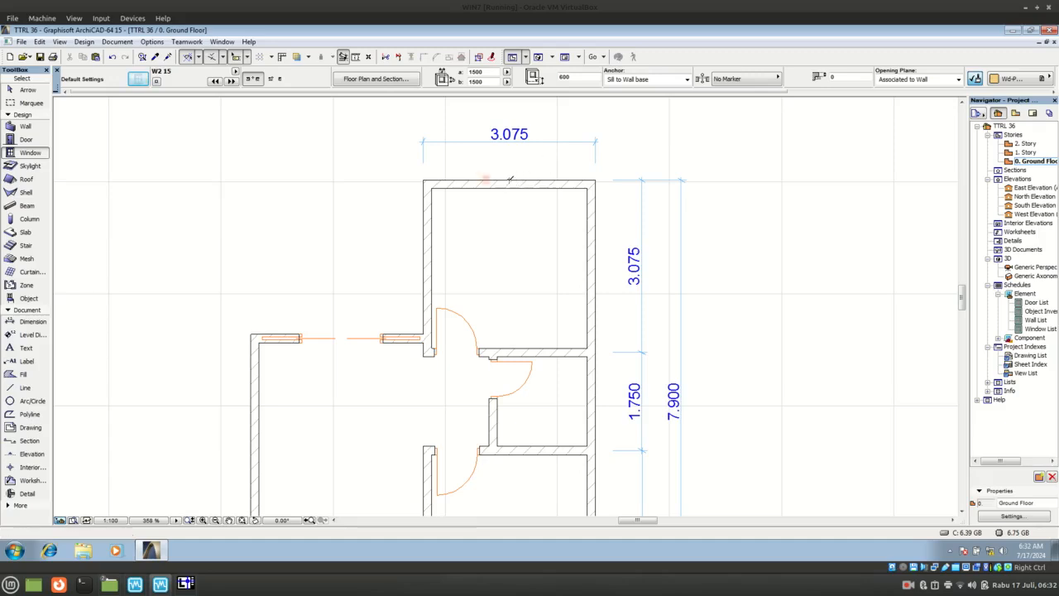
pyautogui.click(511, 179)
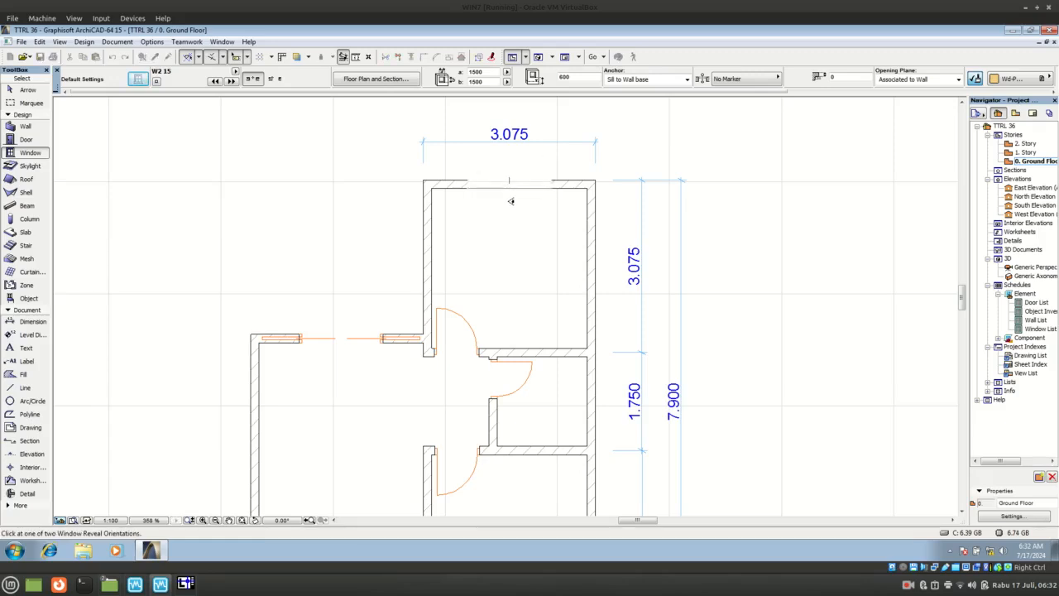
pyautogui.click(509, 200)
pyautogui.press('Escape')
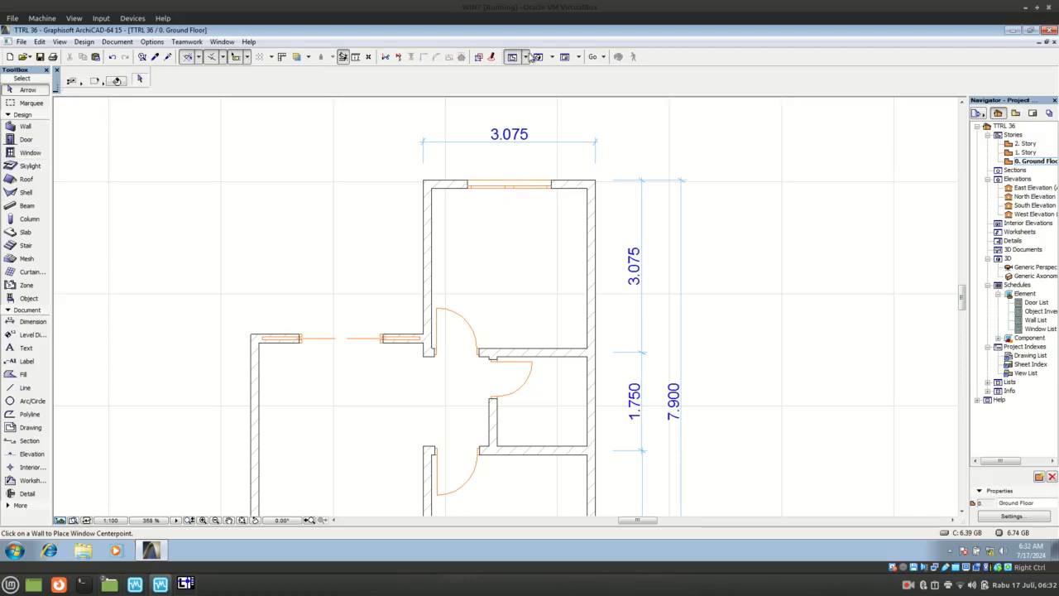
# - Check the new rear bedroom window in the 3D view and review the whole ground floor plan
pyautogui.click(538, 58)
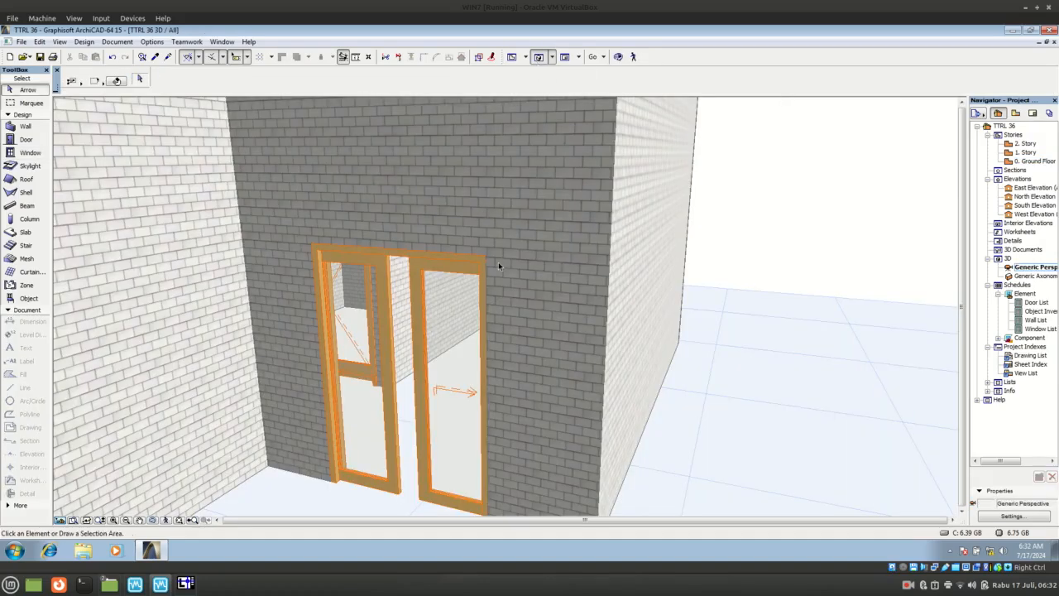
pyautogui.scroll(-5, 498, 262)
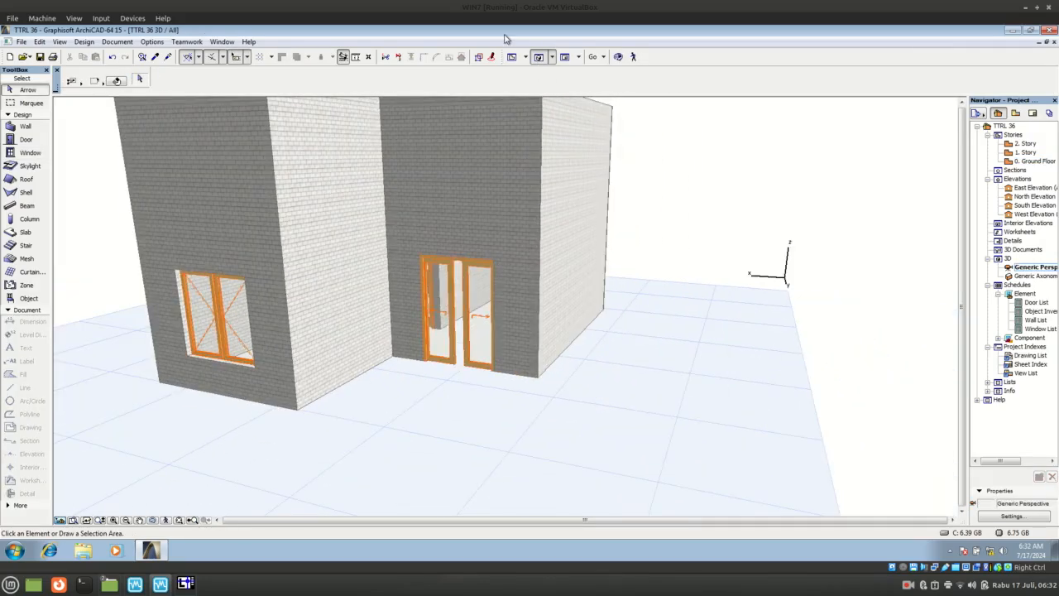
pyautogui.click(512, 57)
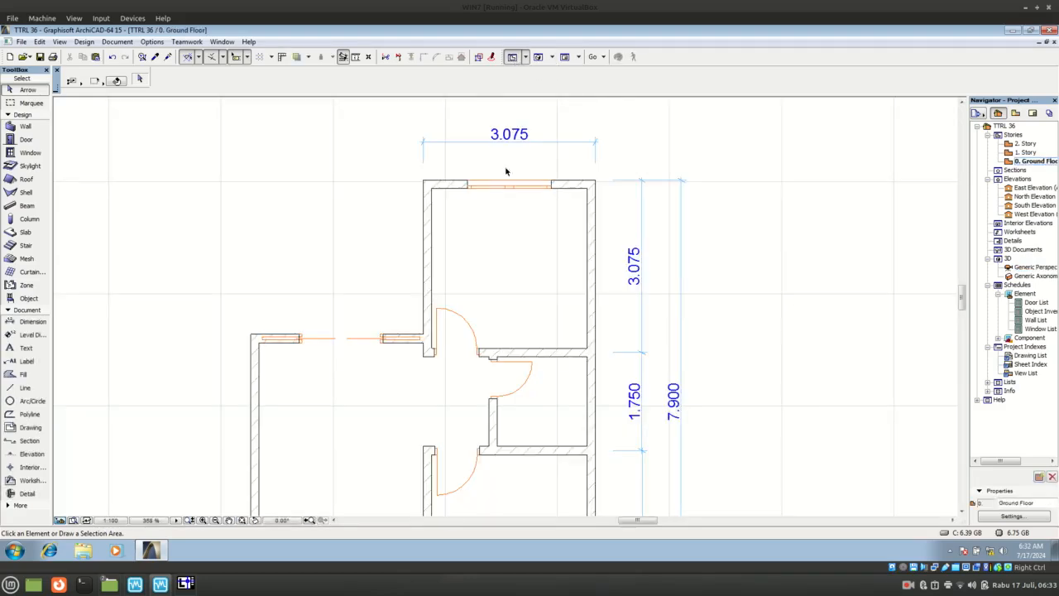
pyautogui.scroll(-3, 502, 245)
pyautogui.scroll(2, 451, 273)
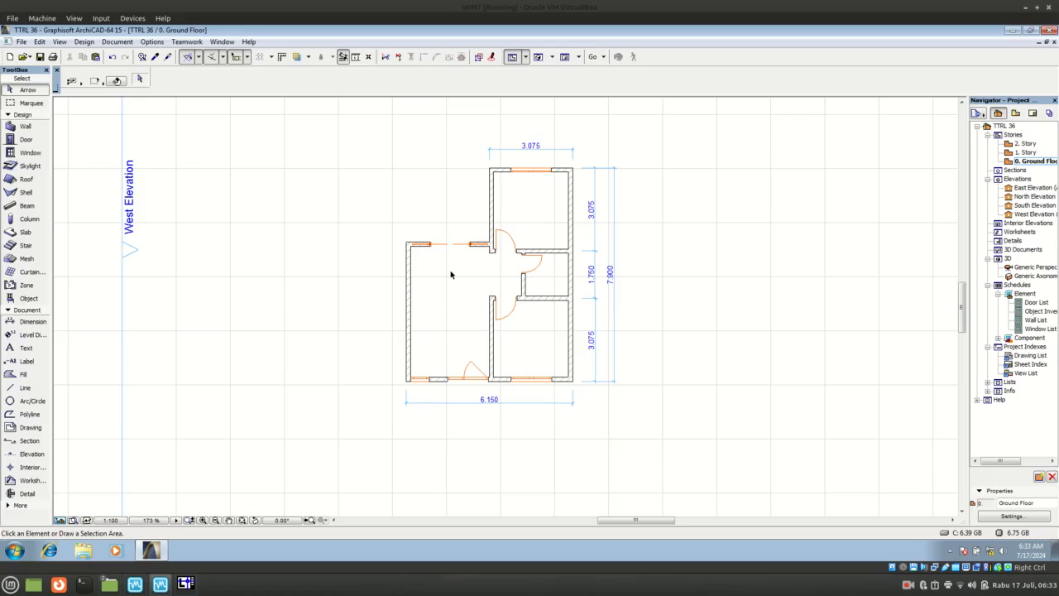
pyautogui.scroll(1, 469, 218)
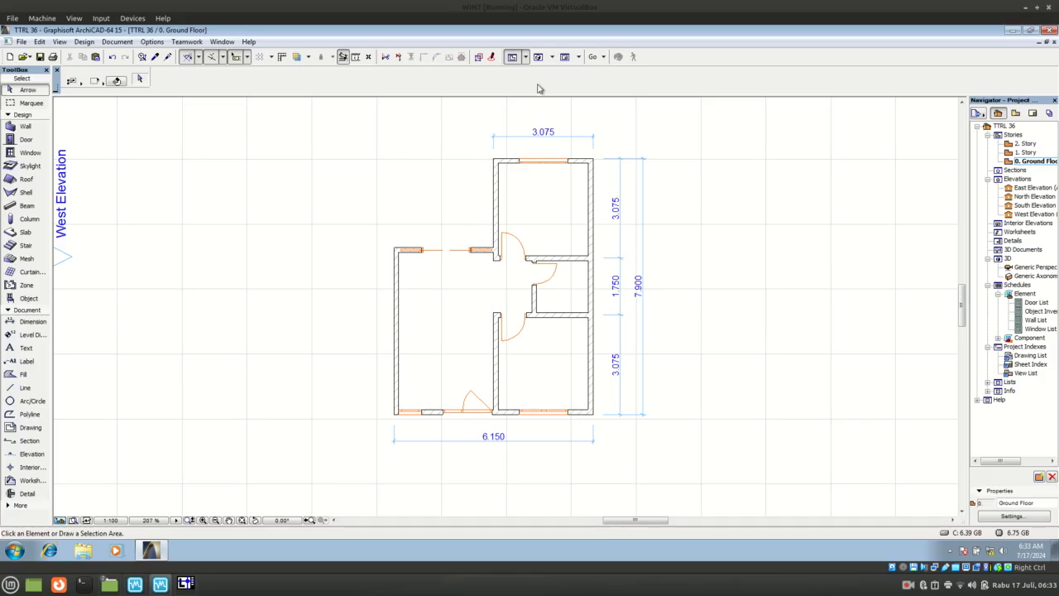
# - Orbit the 3D model to examine the door and window openings from outside and from above the living area
pyautogui.click(538, 56)
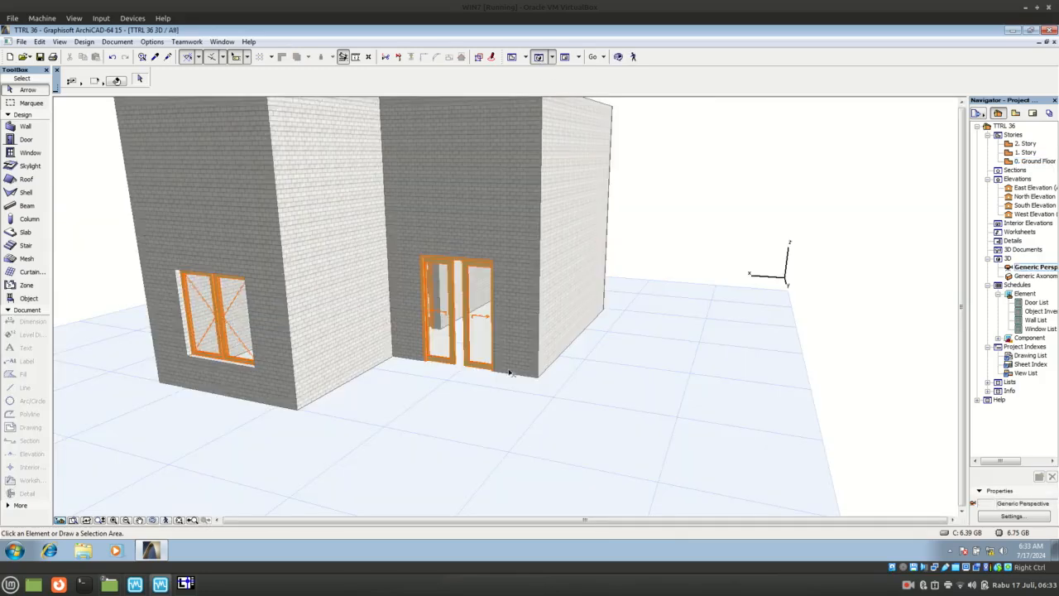
pyautogui.scroll(-4, 449, 416)
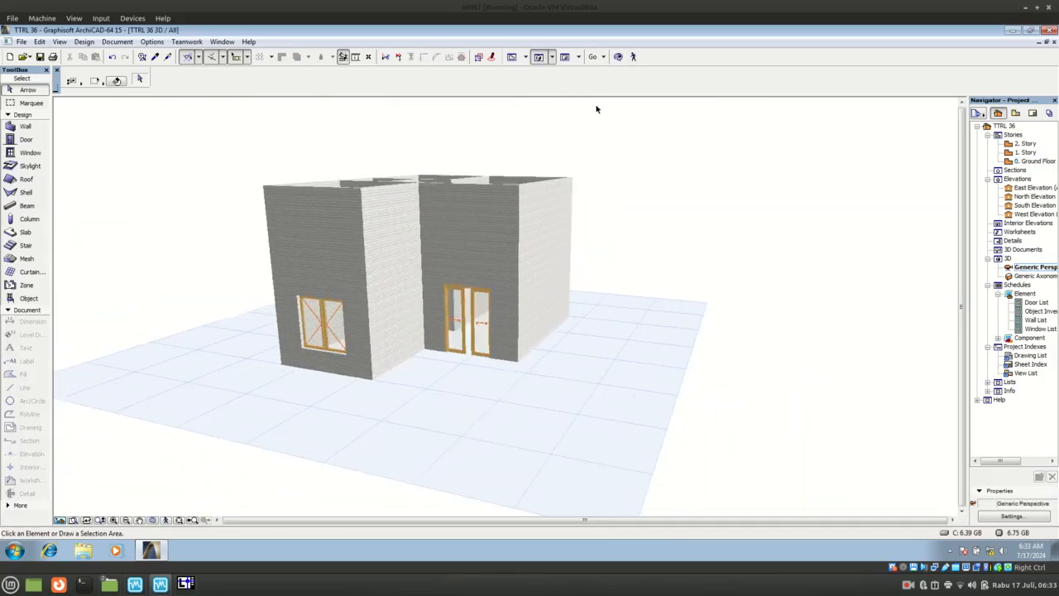
pyautogui.click(619, 59)
pyautogui.moveTo(589, 232); pyautogui.dragTo(633, 194)
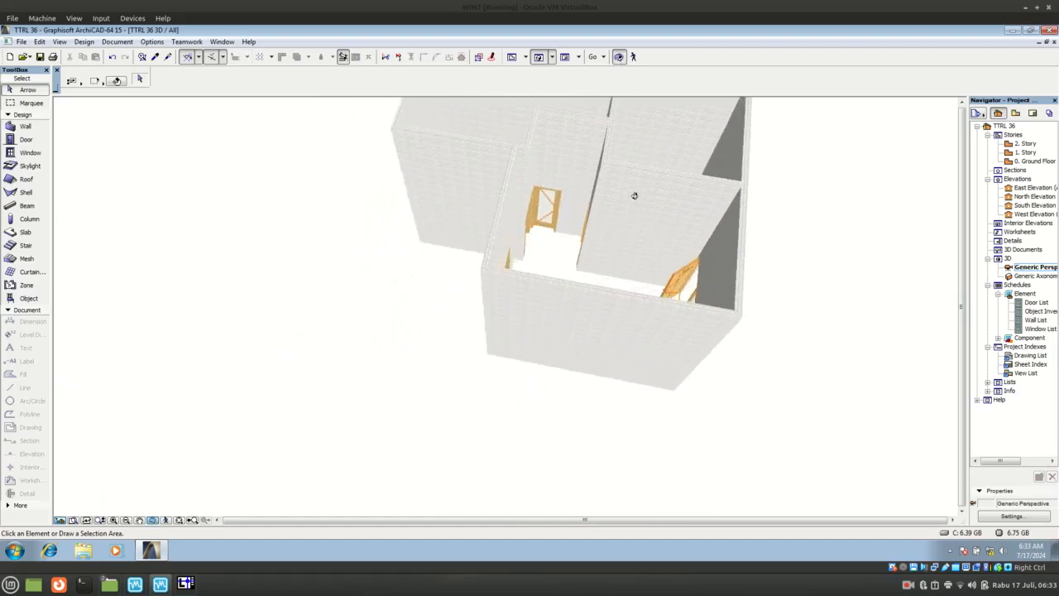
pyautogui.scroll(3, 613, 196)
pyautogui.scroll(2, 613, 196)
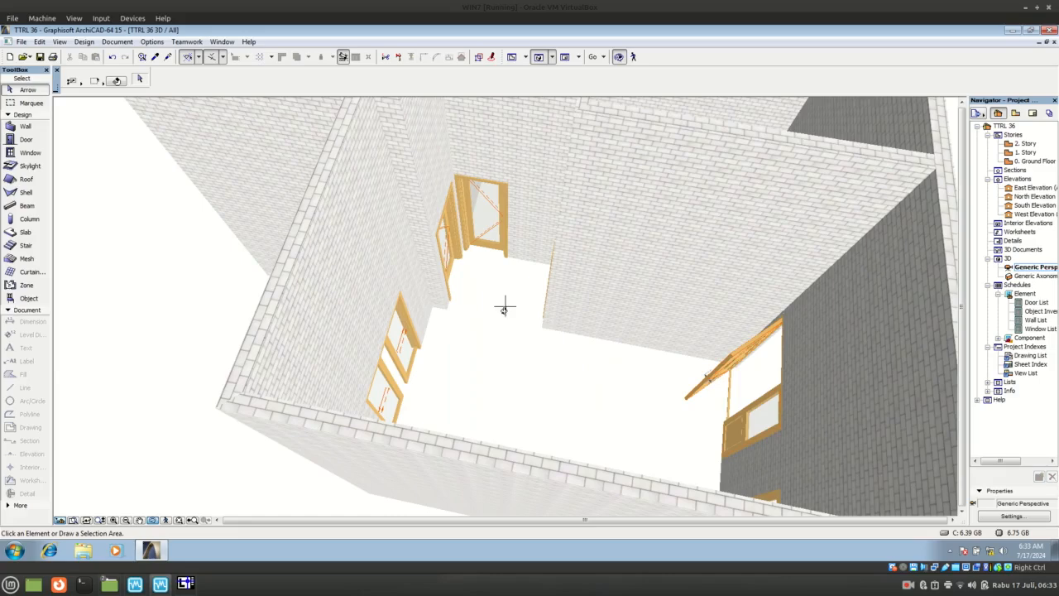
pyautogui.moveTo(504, 309); pyautogui.dragTo(630, 282)
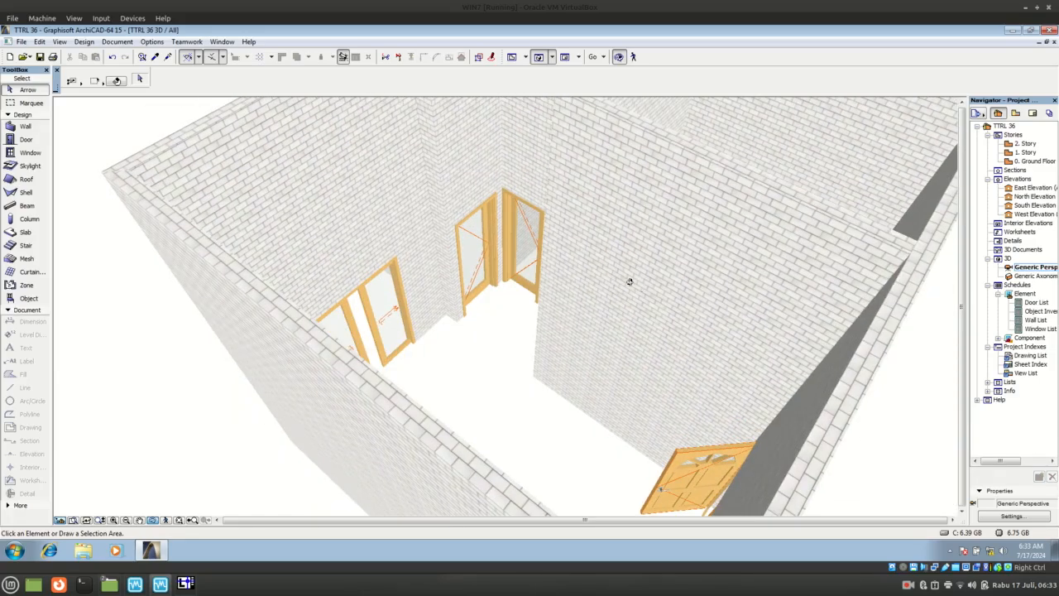
pyautogui.scroll(-5, 580, 278)
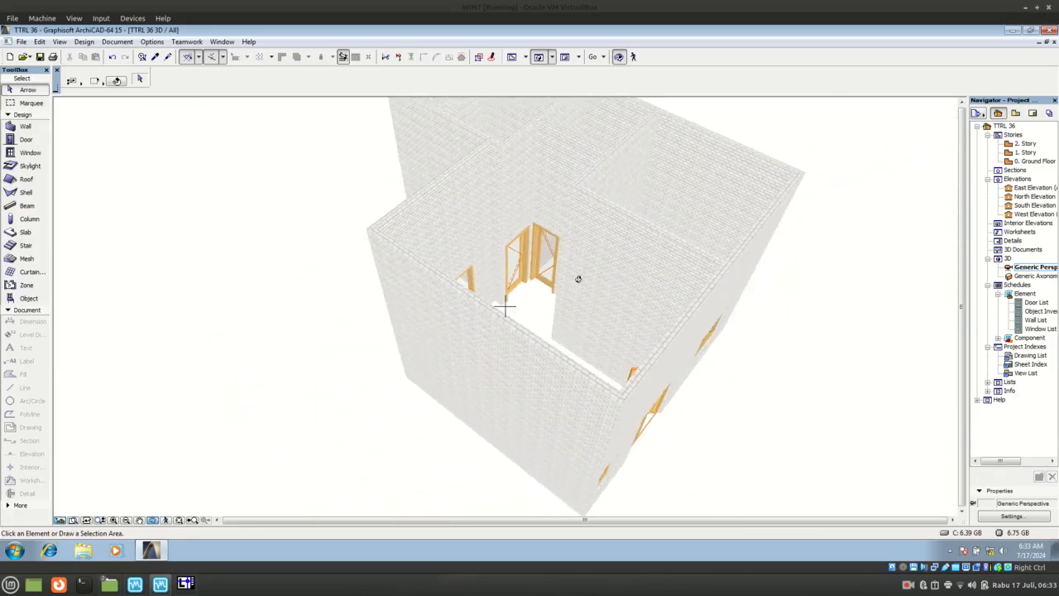
pyautogui.press('Escape')
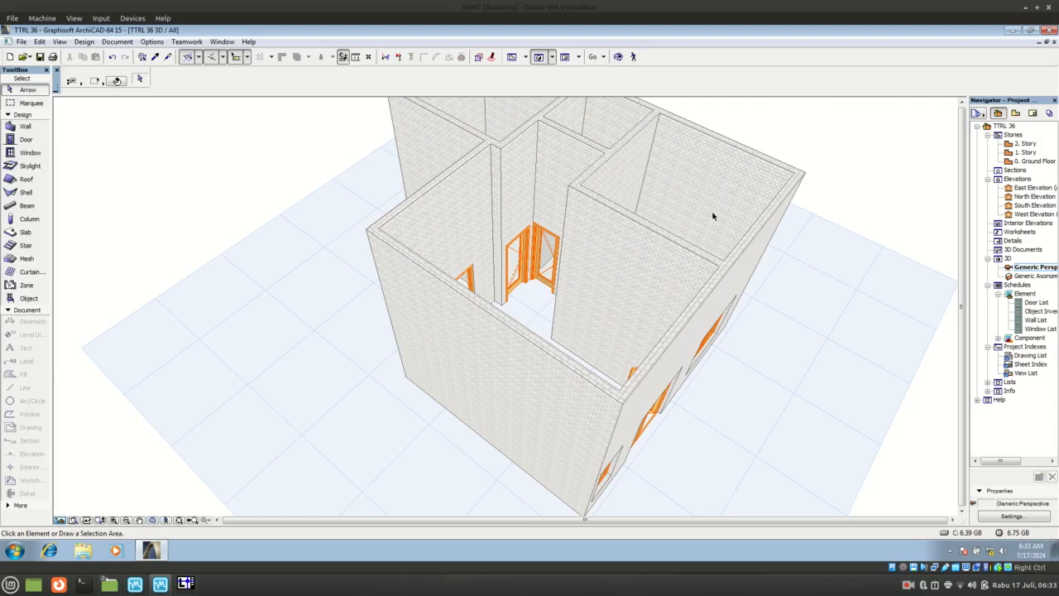
pyautogui.scroll(-3, 453, 336)
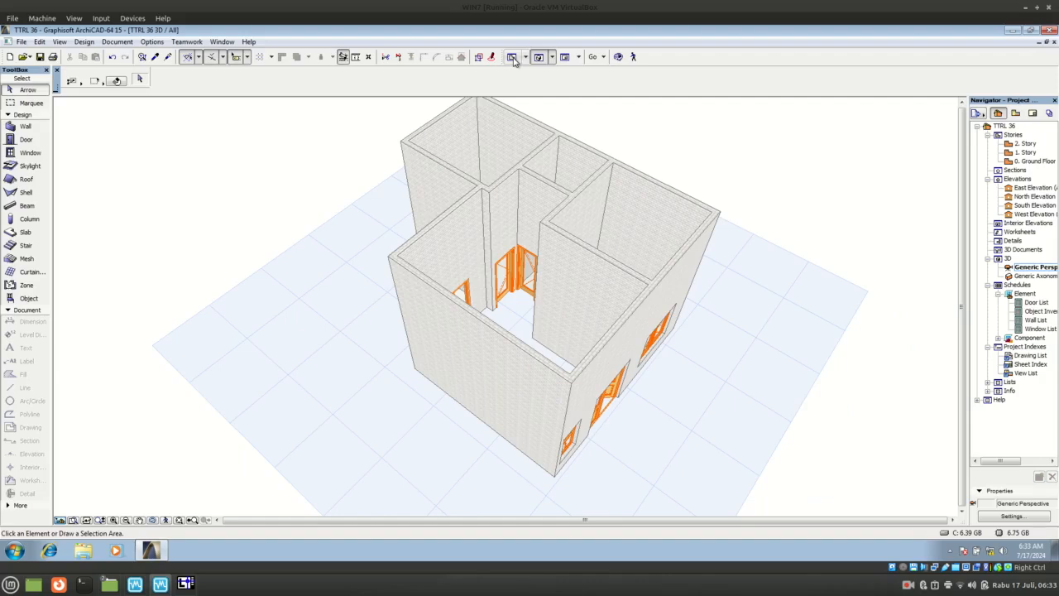
# - Draw a horizontal section line across the house through the bathroom on the ground floor plan, looking toward the rear
pyautogui.click(513, 57)
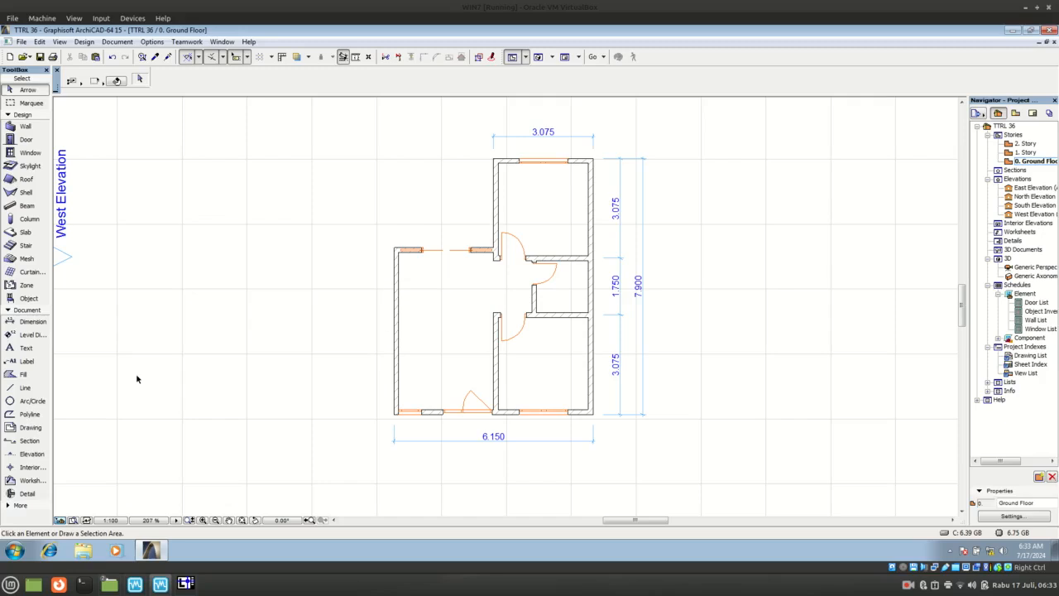
pyautogui.click(29, 441)
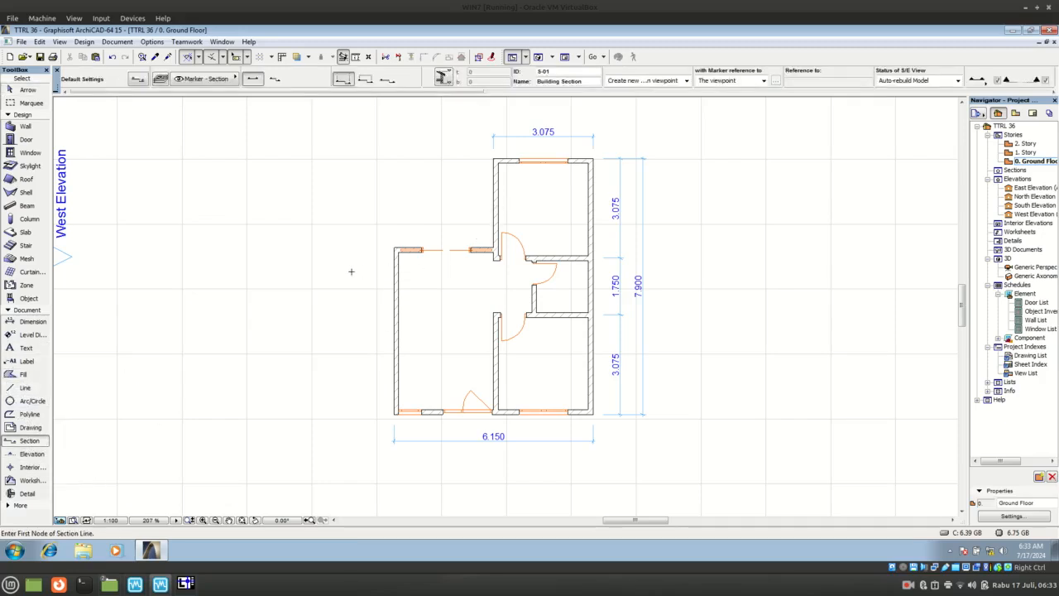
pyautogui.click(339, 302)
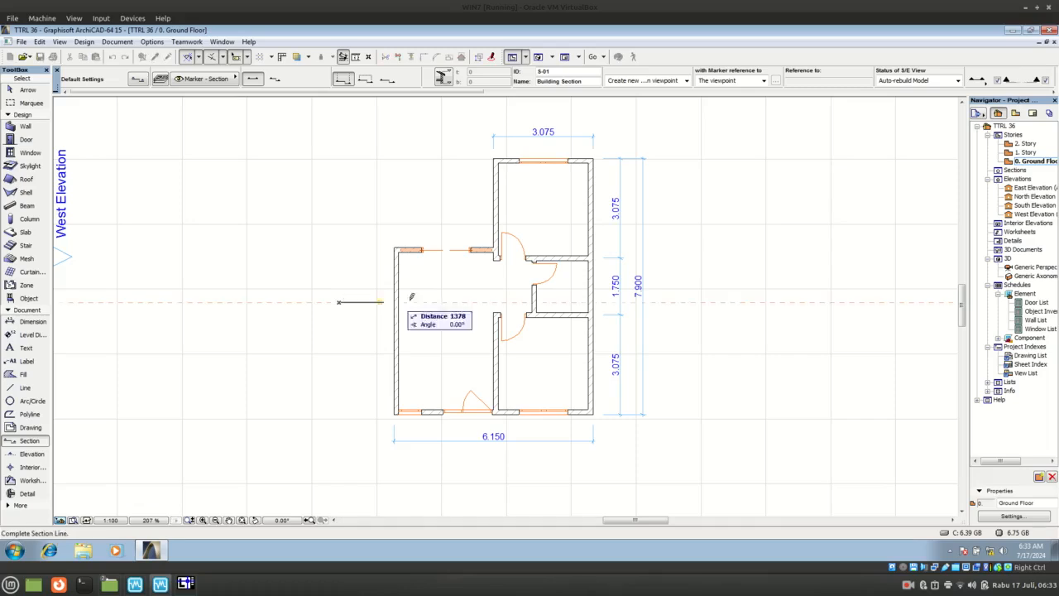
pyautogui.click(659, 300)
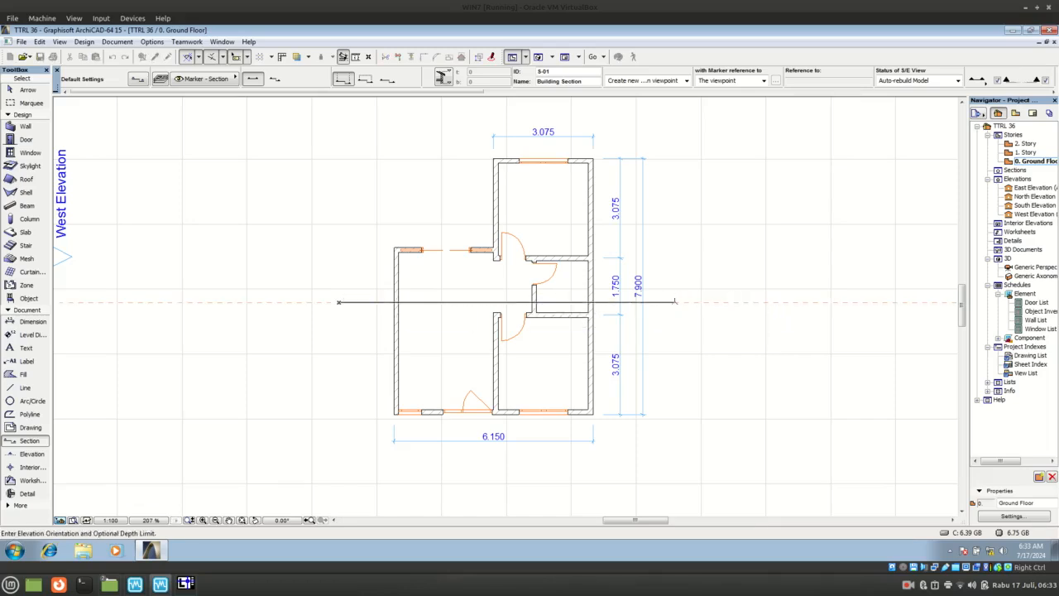
pyautogui.click(671, 271)
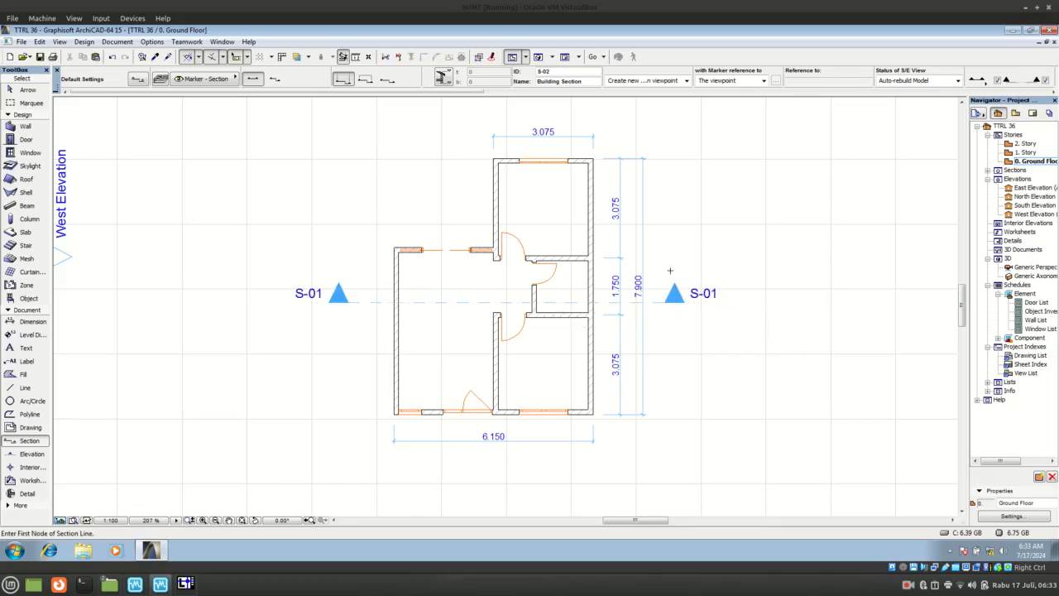
pyautogui.press('Escape')
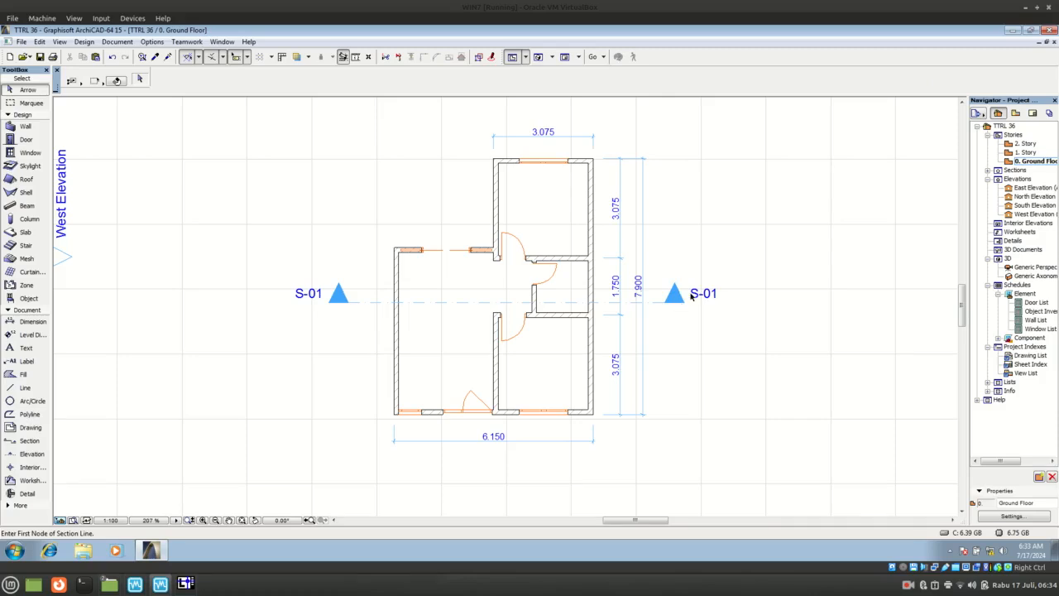
# - Open the S-01 building section and select the rear bedroom's 800 x 2100 door
pyautogui.click(987, 170)
pyautogui.doubleClick(1023, 178)
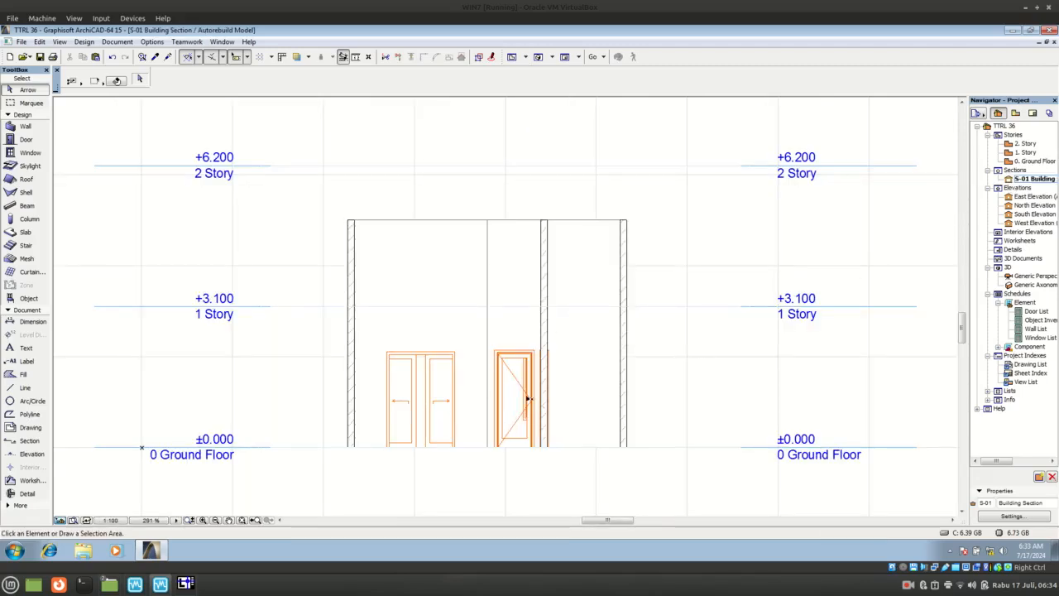
pyautogui.scroll(4, 521, 412)
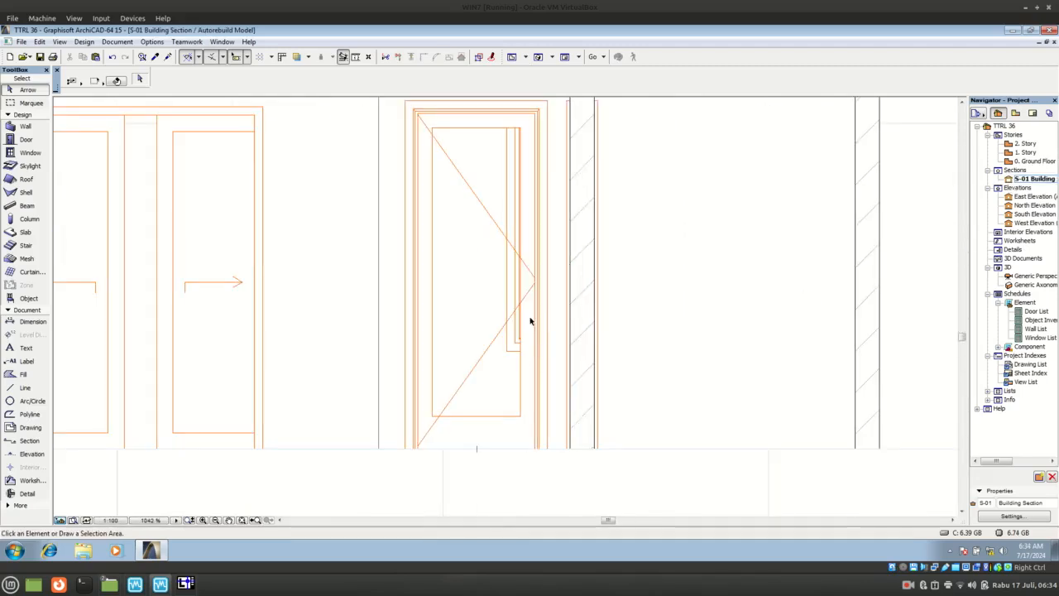
pyautogui.click(535, 294)
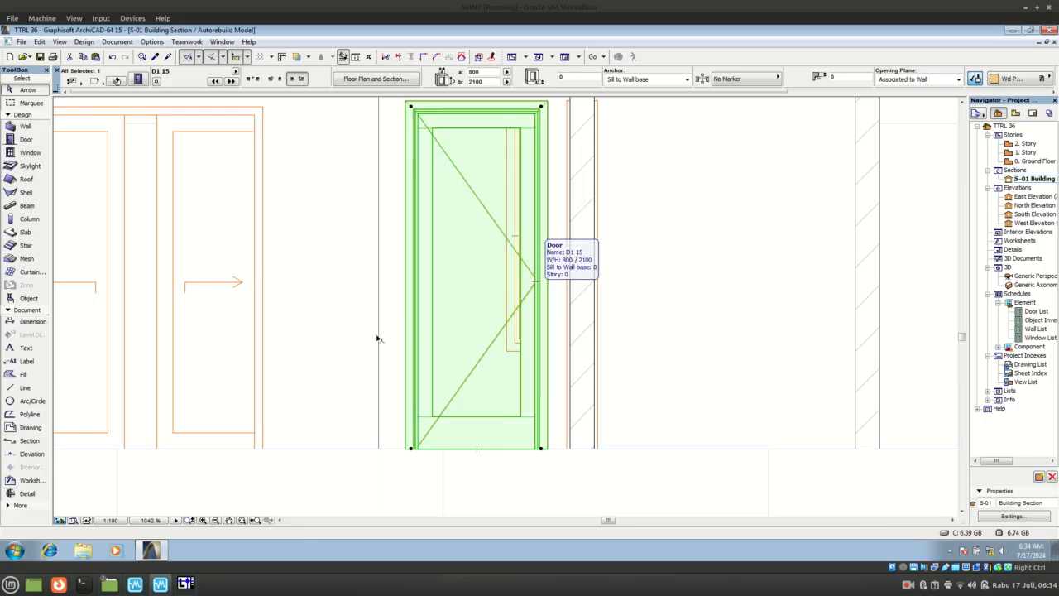
# - Open the selected door's settings and examine its door panel and door frame parameters, including the available frame styles
pyautogui.click(137, 79)
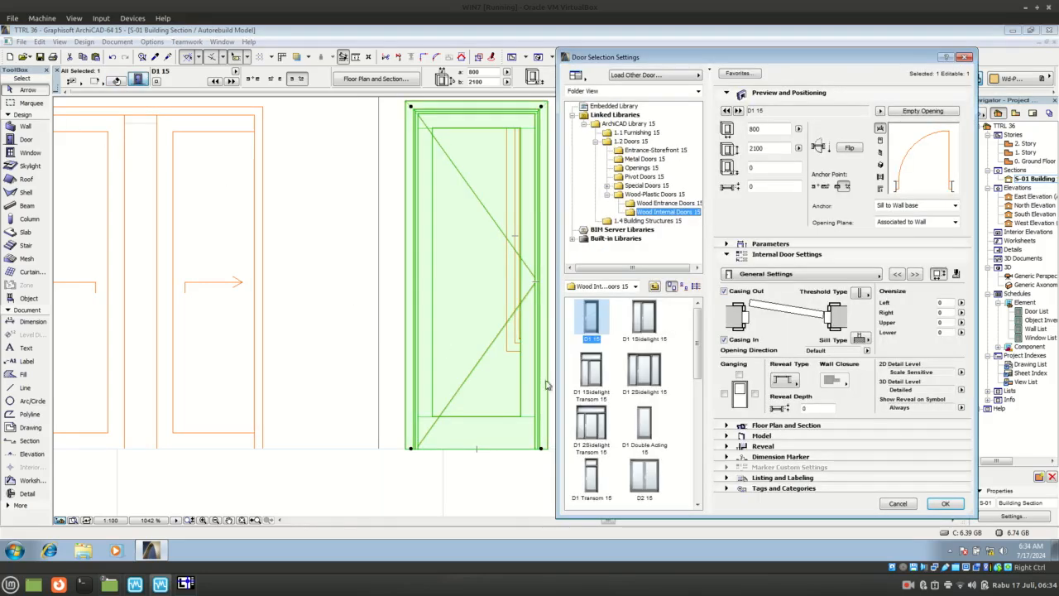
pyautogui.click(730, 245)
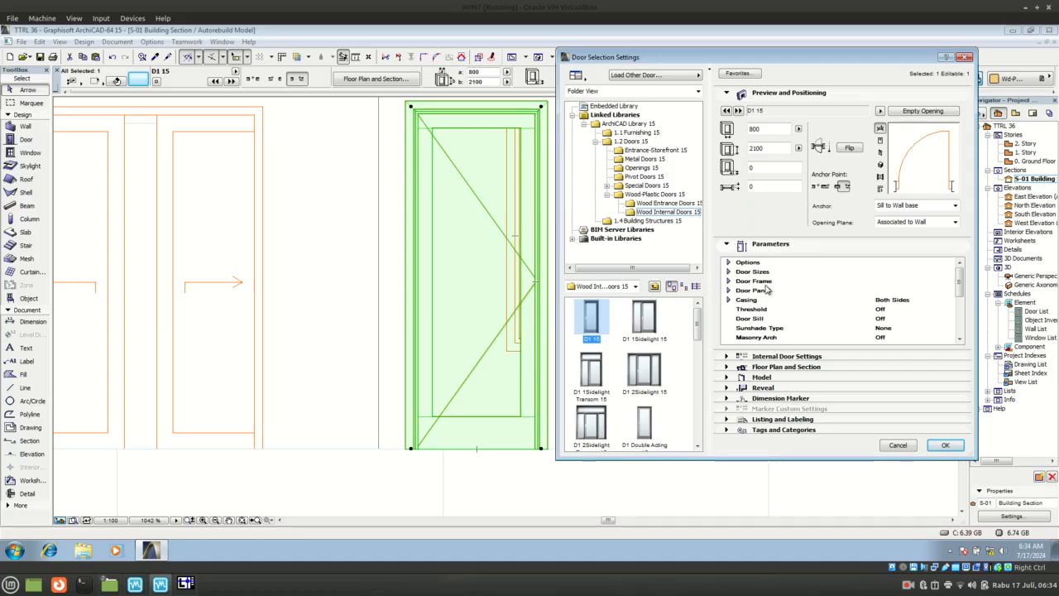
pyautogui.click(729, 291)
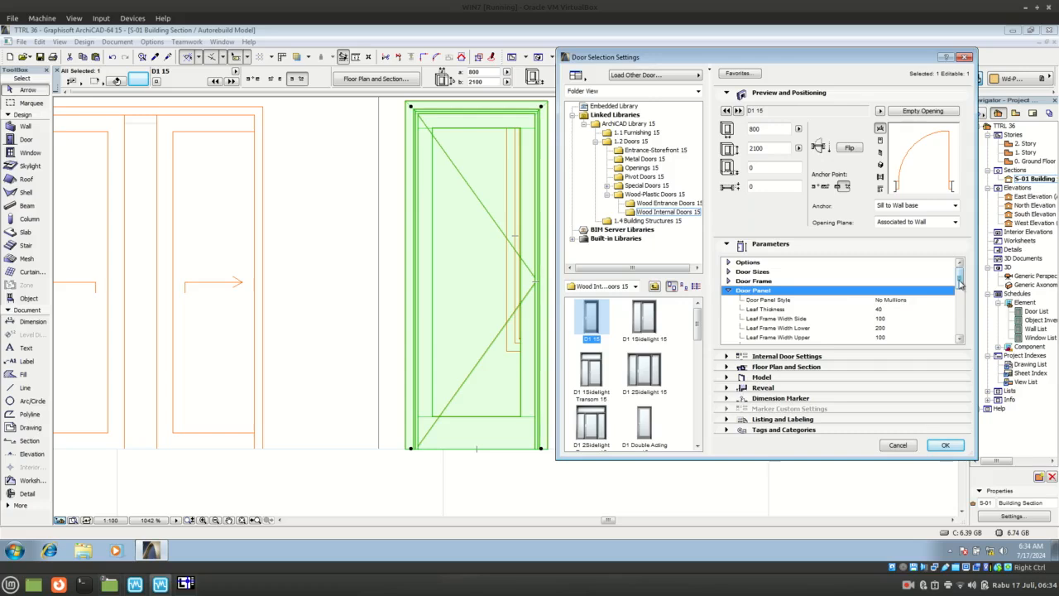
pyautogui.moveTo(960, 283)
pyautogui.mouseDown()
pyautogui.moveTo(960, 294)
pyautogui.moveTo(960, 281)
pyautogui.mouseUp()
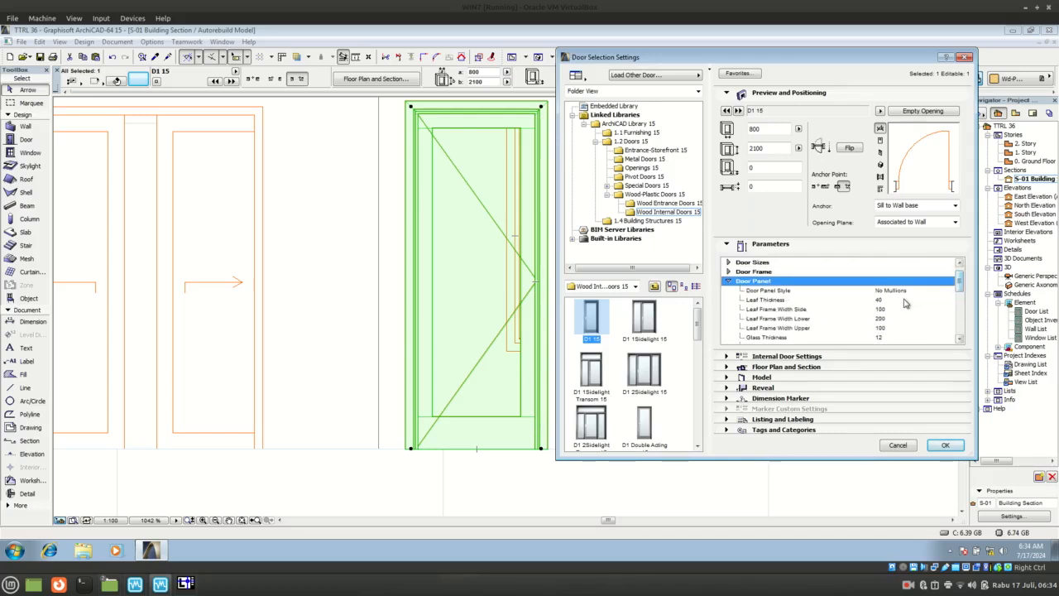
pyautogui.click(729, 272)
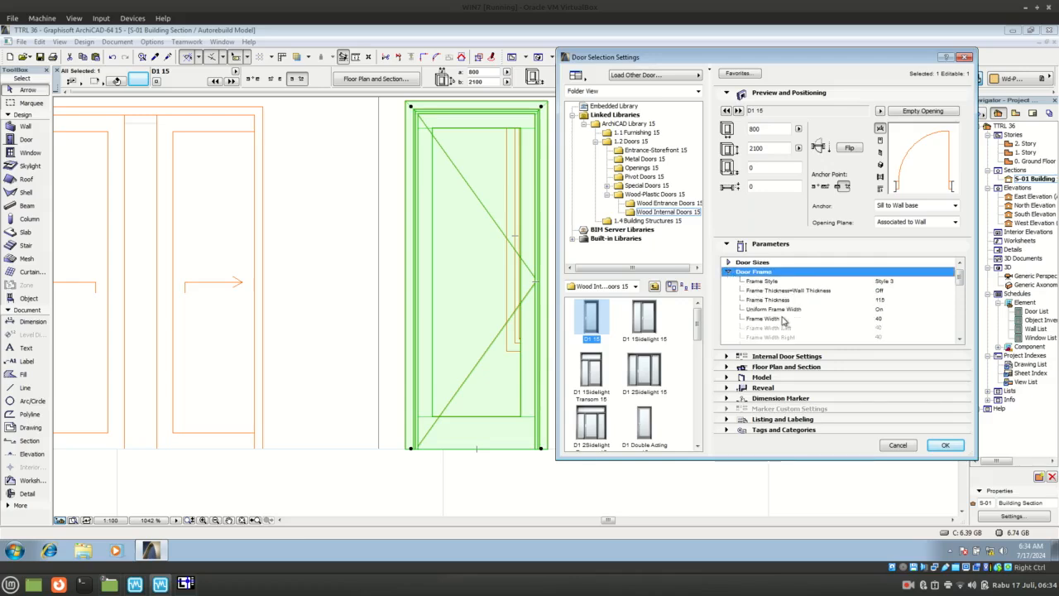
pyautogui.scroll(1, 790, 310)
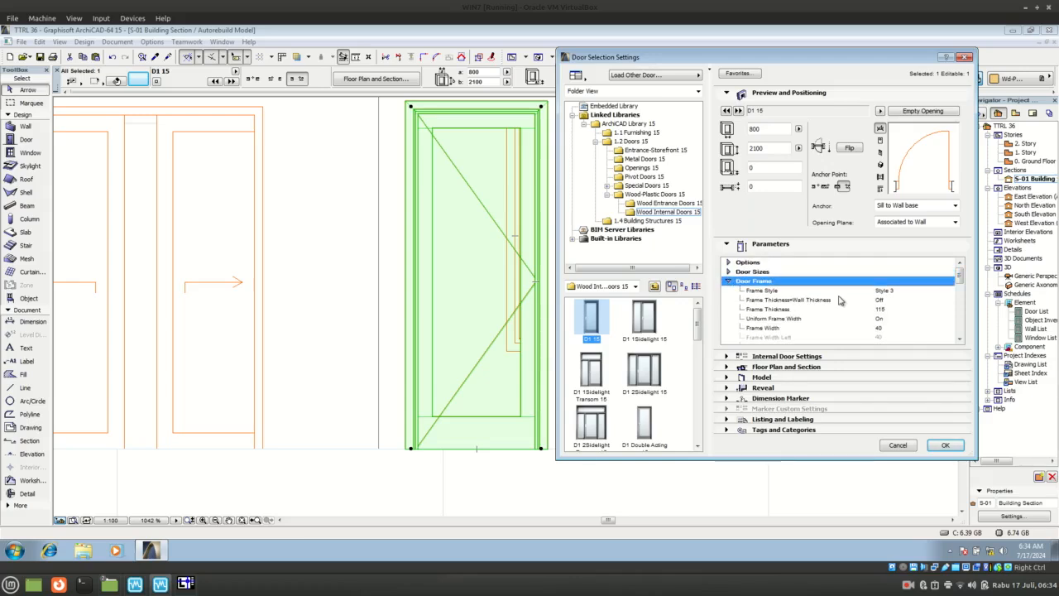
pyautogui.click(900, 297)
pyautogui.click(950, 294)
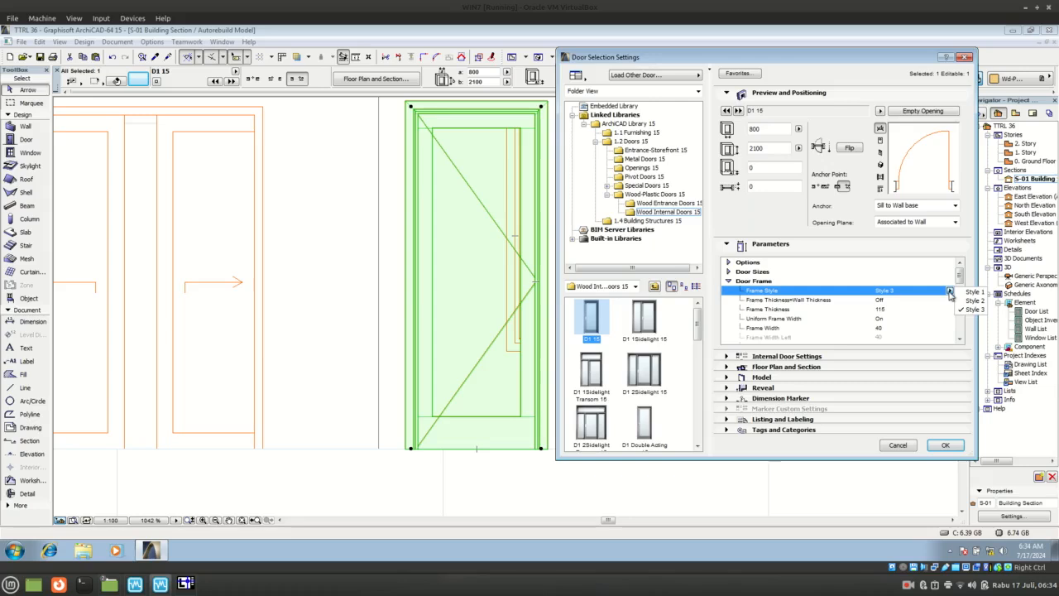
pyautogui.click(950, 294)
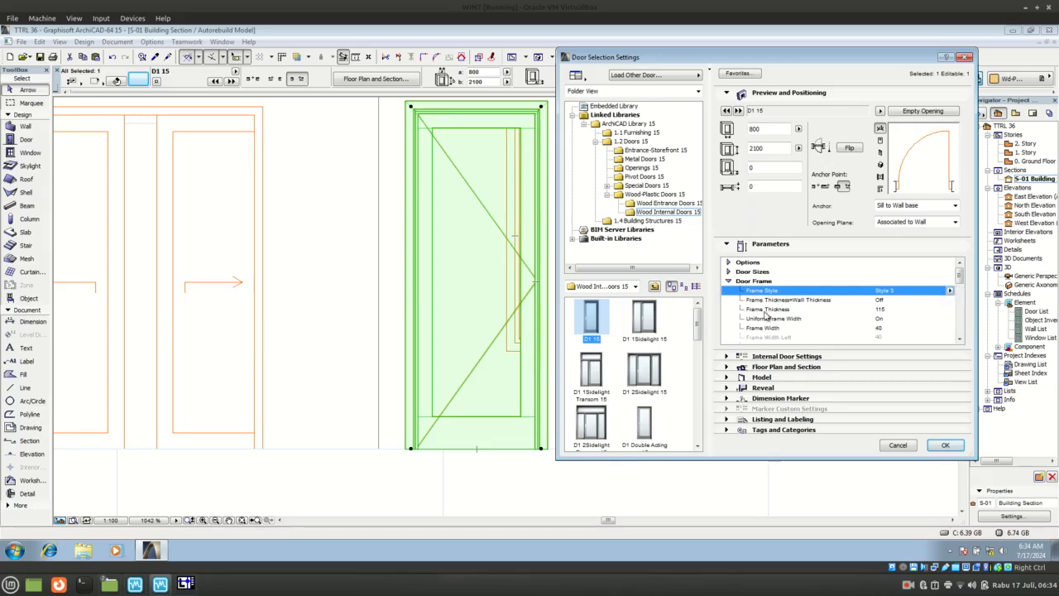
pyautogui.click(728, 281)
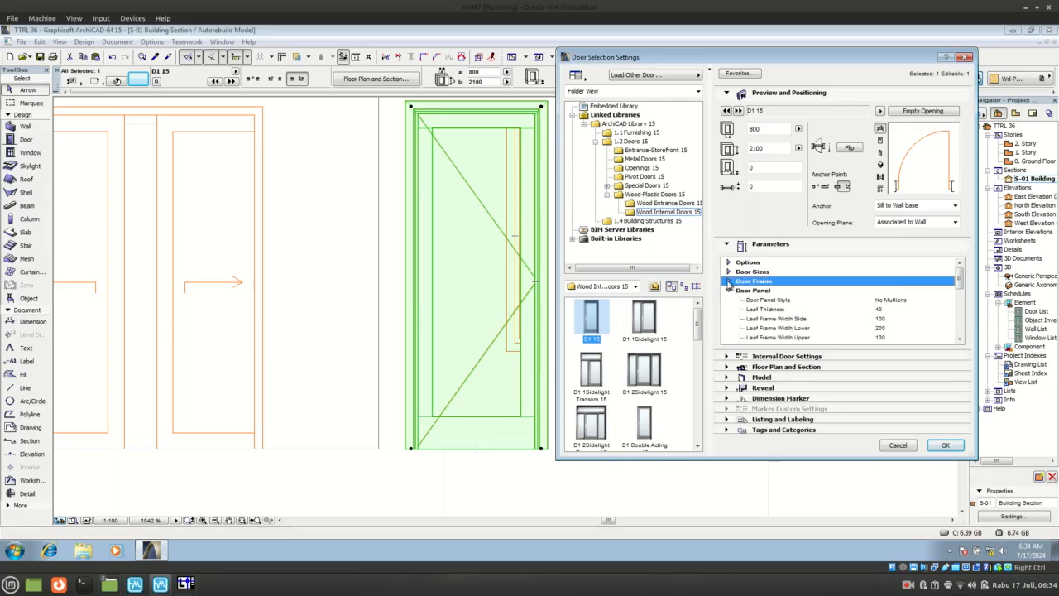
# - Review the door's panel, casing, threshold and sill parameters, and check its door size parameters
pyautogui.scroll(-1, 755, 317)
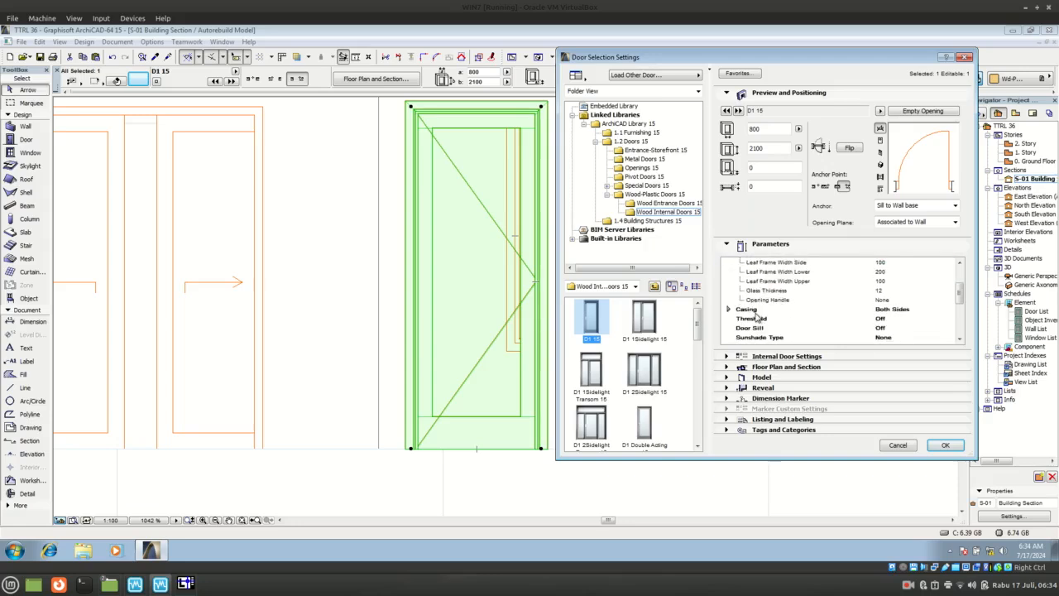
pyautogui.scroll(1, 855, 319)
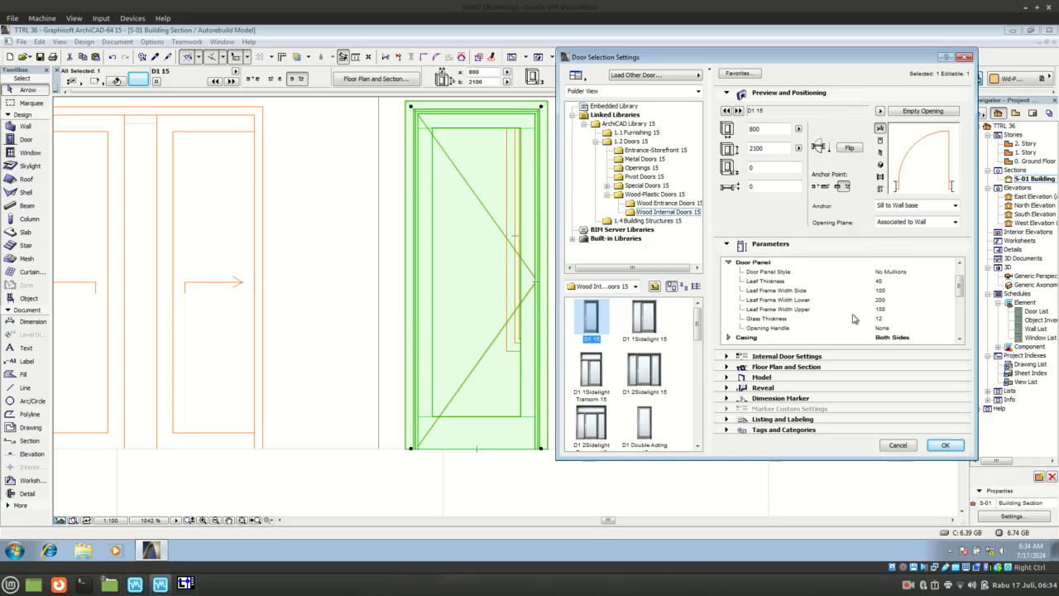
pyautogui.scroll(-2, 778, 310)
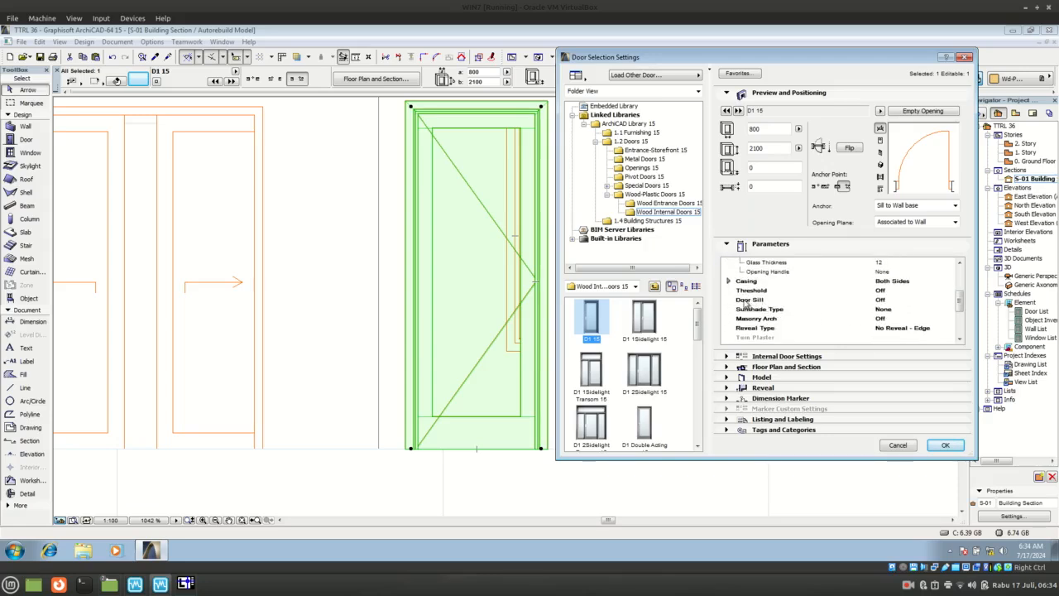
pyautogui.scroll(3, 749, 298)
pyautogui.click(740, 282)
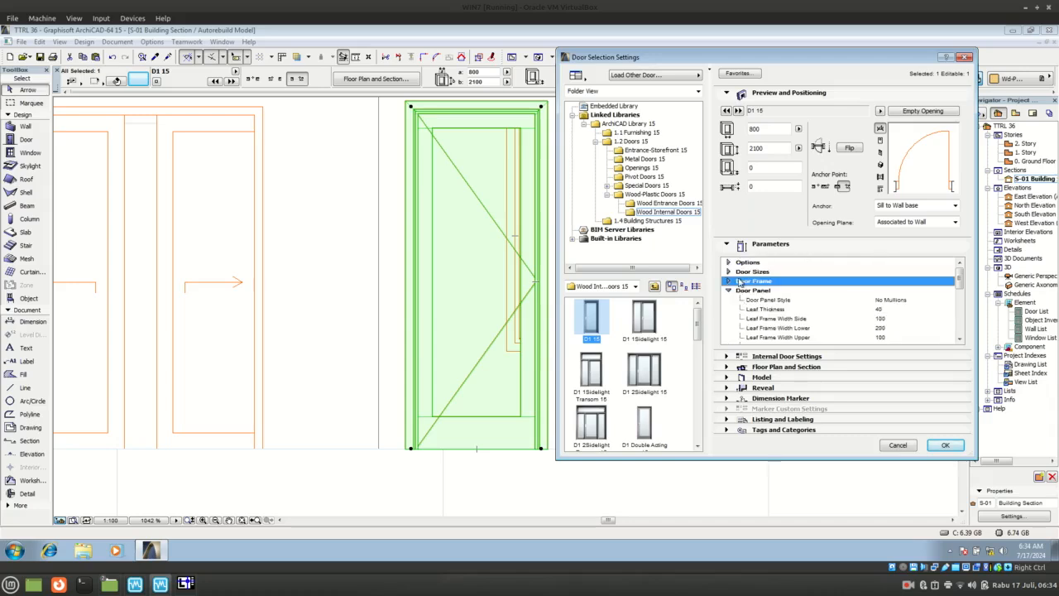
pyautogui.click(729, 272)
pyautogui.click(730, 263)
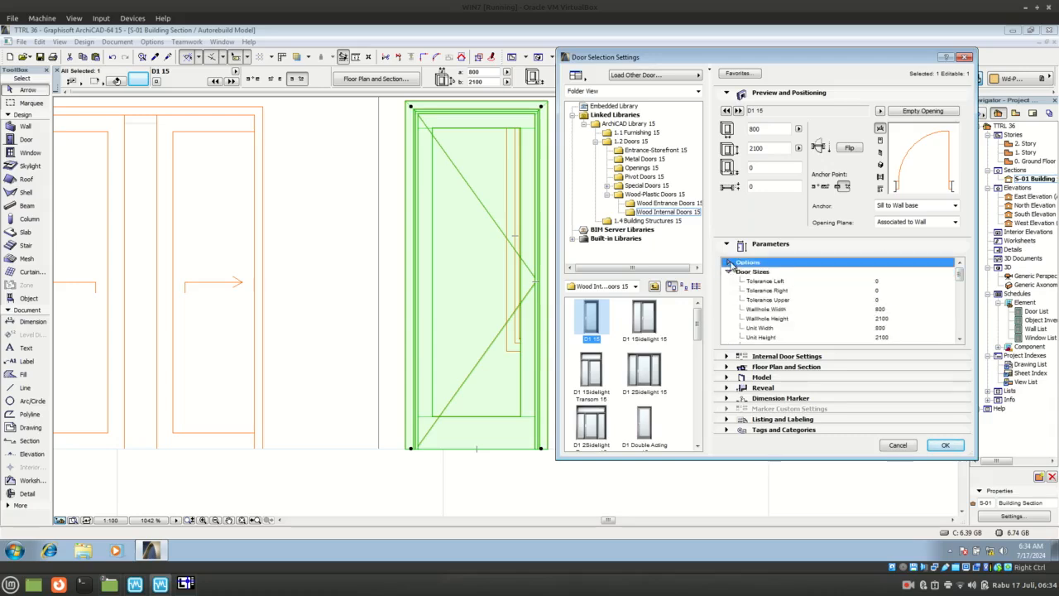
pyautogui.scroll(-5, 773, 305)
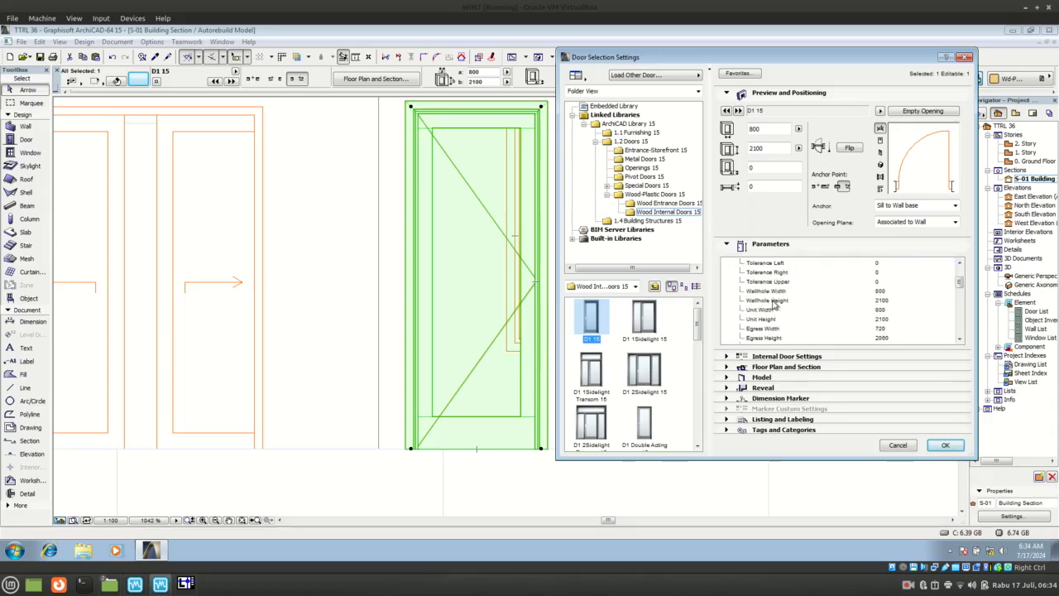
pyautogui.scroll(-3, 773, 304)
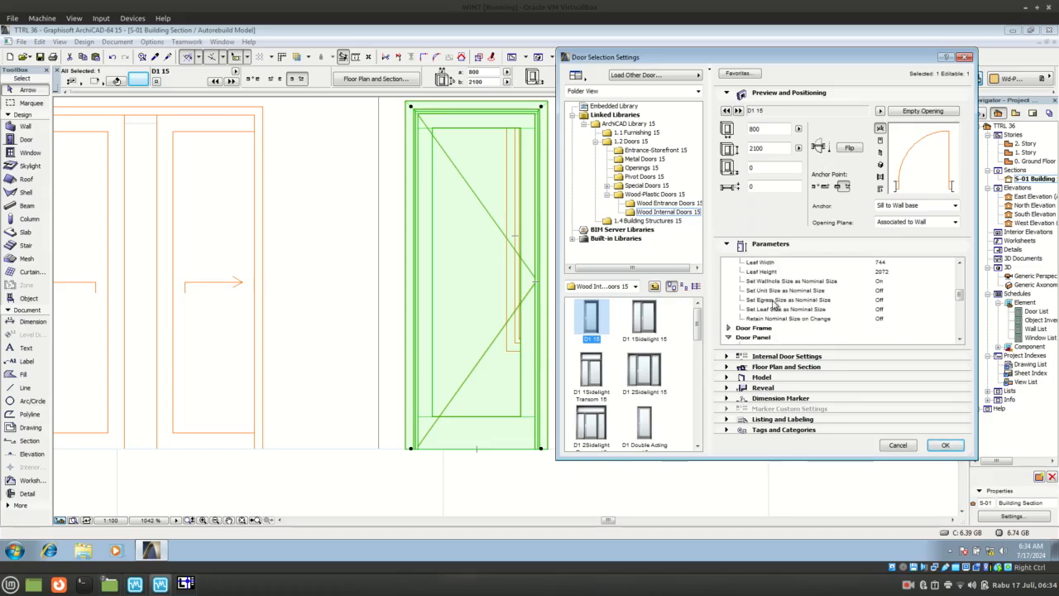
# - Set the door panel style of the selected door to Style 28
pyautogui.click(729, 301)
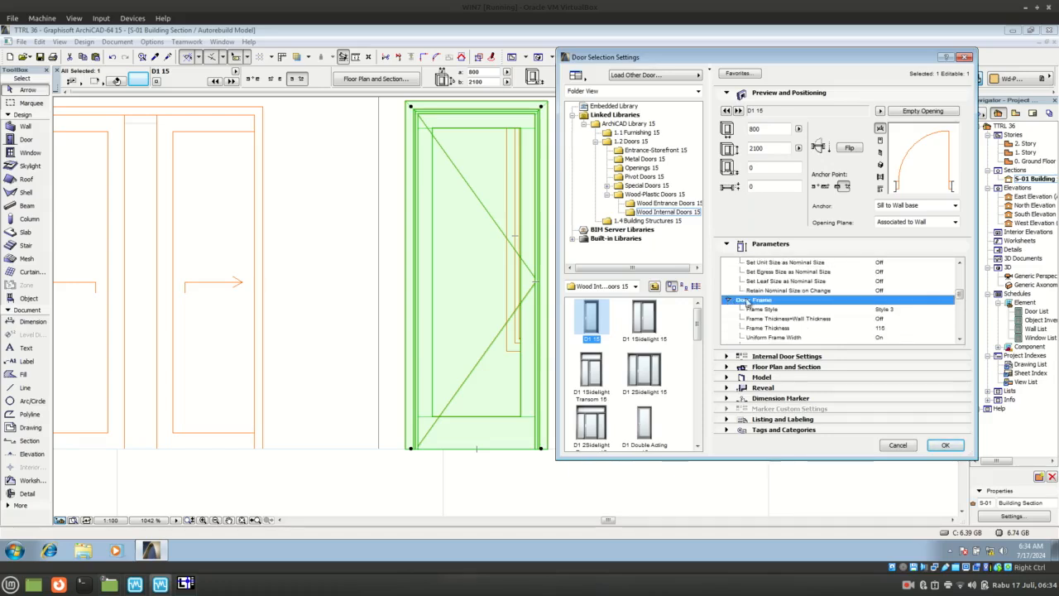
pyautogui.scroll(-3, 777, 308)
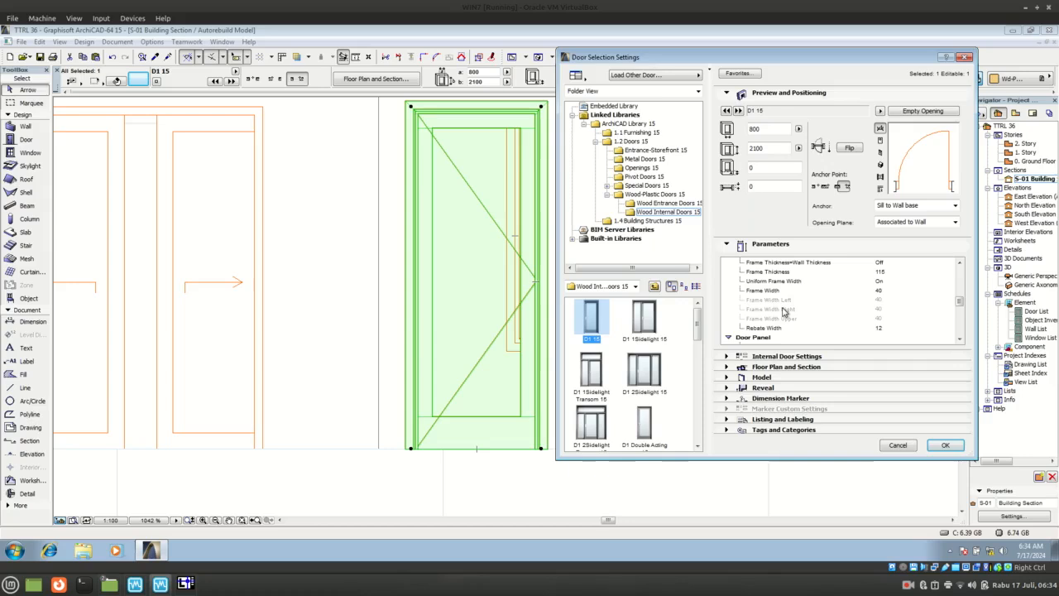
pyautogui.scroll(-3, 783, 311)
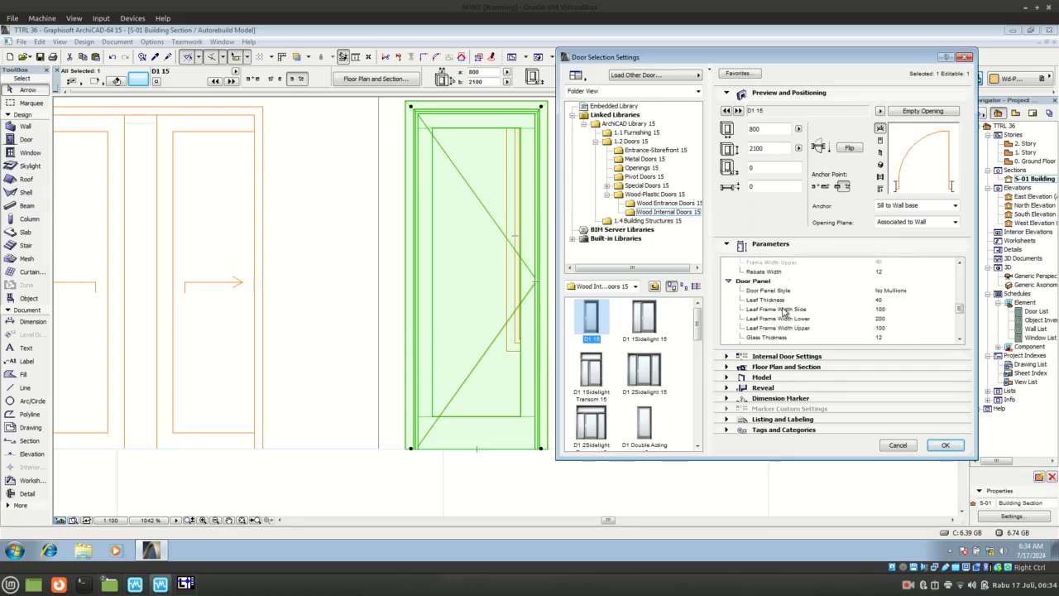
pyautogui.click(893, 294)
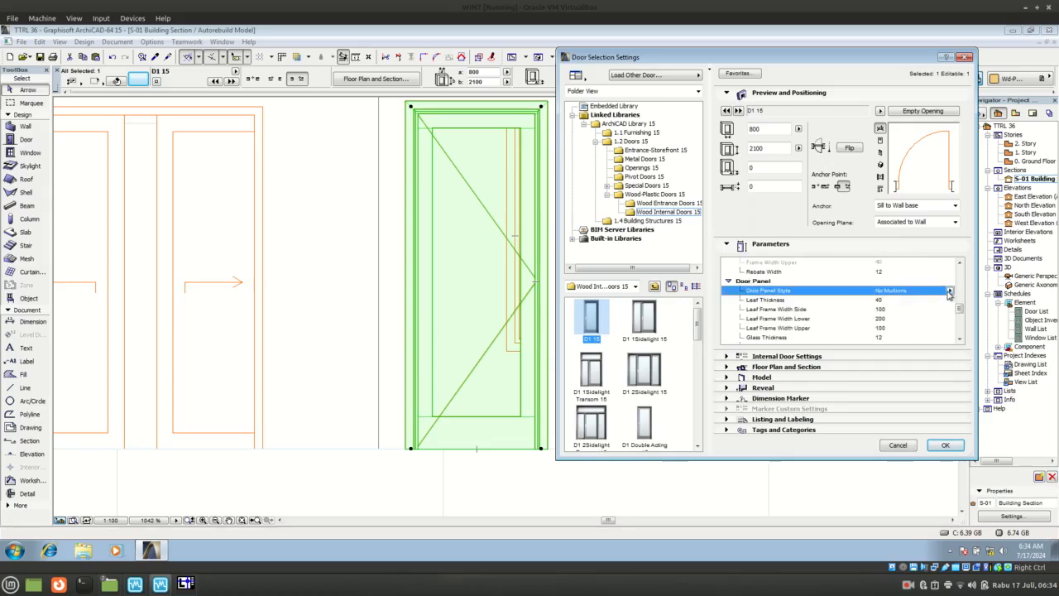
pyautogui.click(950, 294)
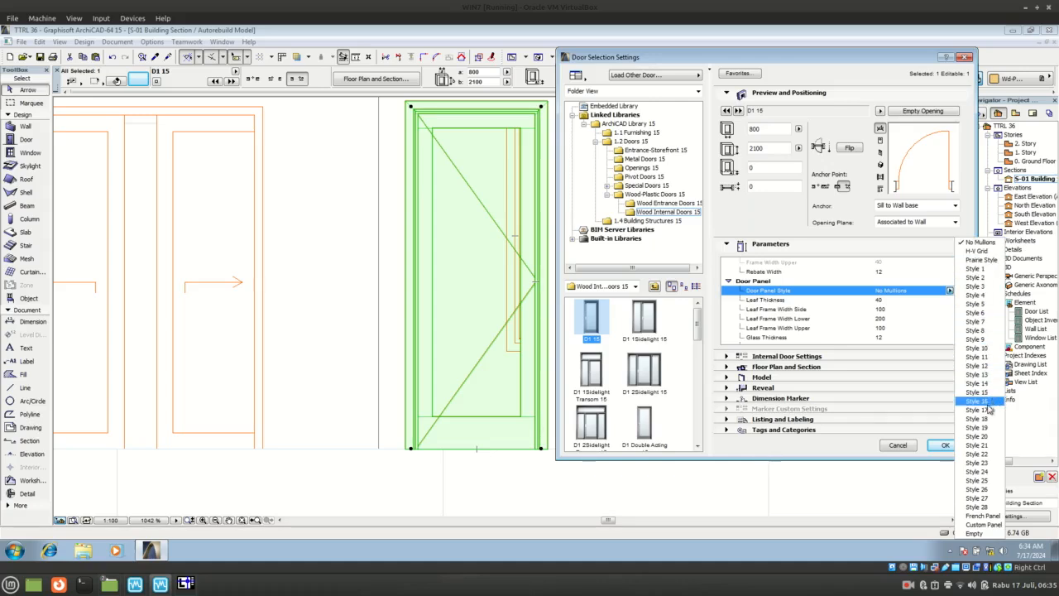
pyautogui.click(984, 509)
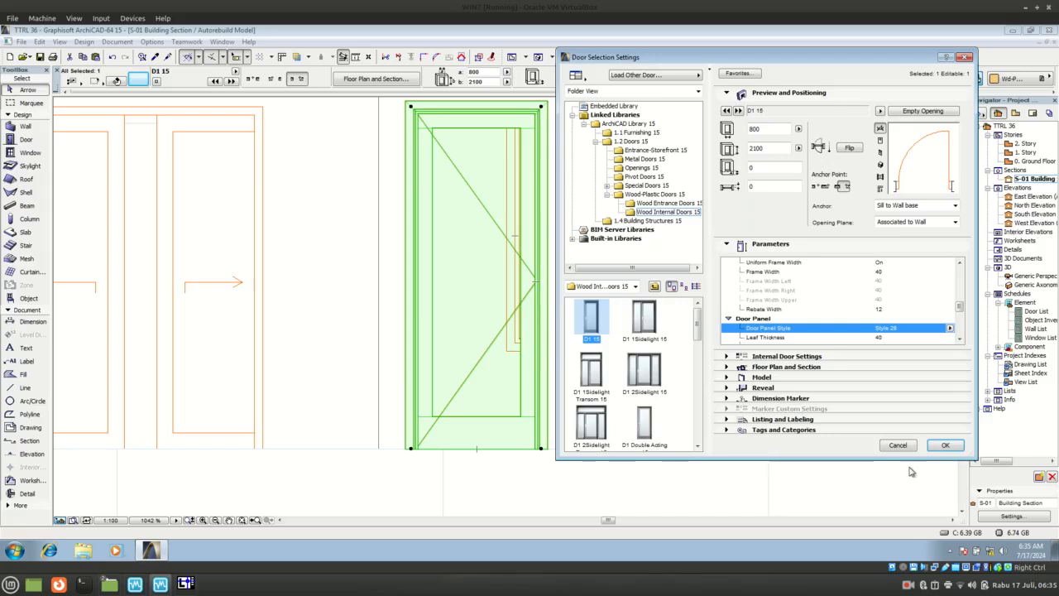
# - Examine the door's Opening, 2D Representation and Minimal Space parameters
pyautogui.click(960, 340)
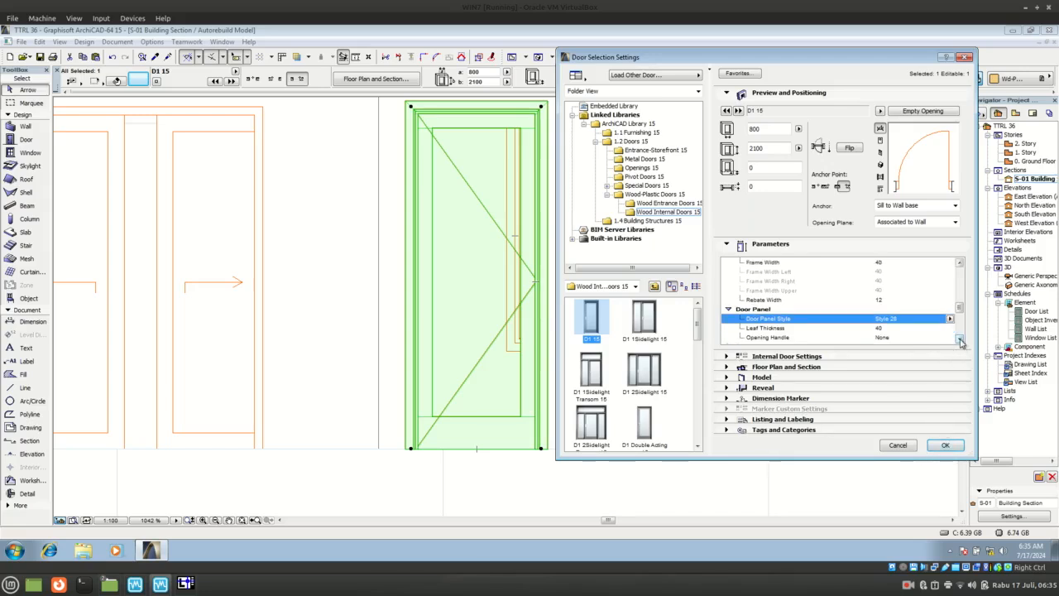
pyautogui.moveTo(960, 340); pyautogui.dragTo(960, 340)
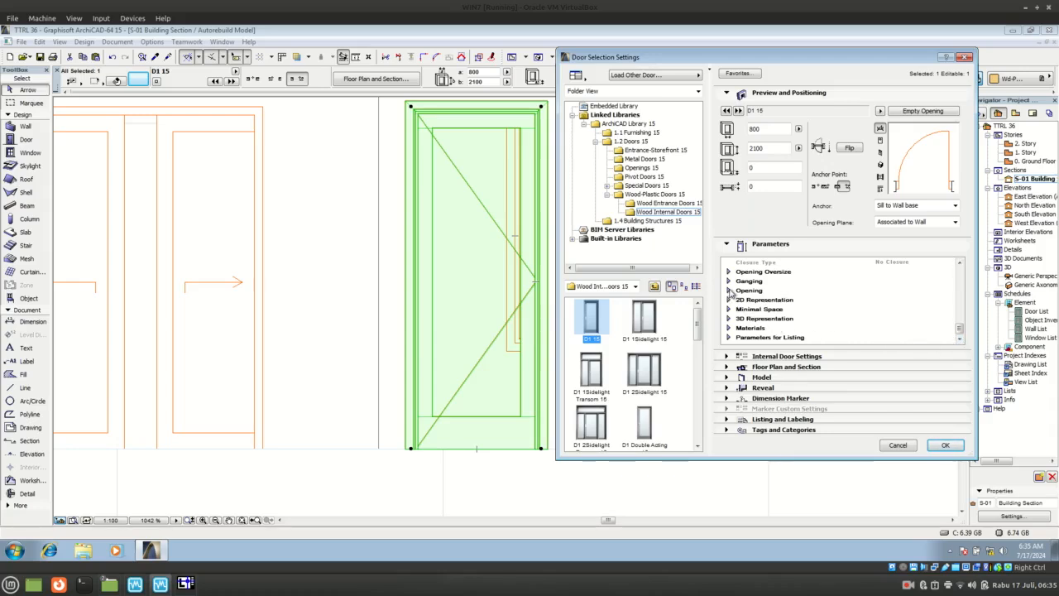
pyautogui.click(729, 290)
pyautogui.scroll(-2, 733, 294)
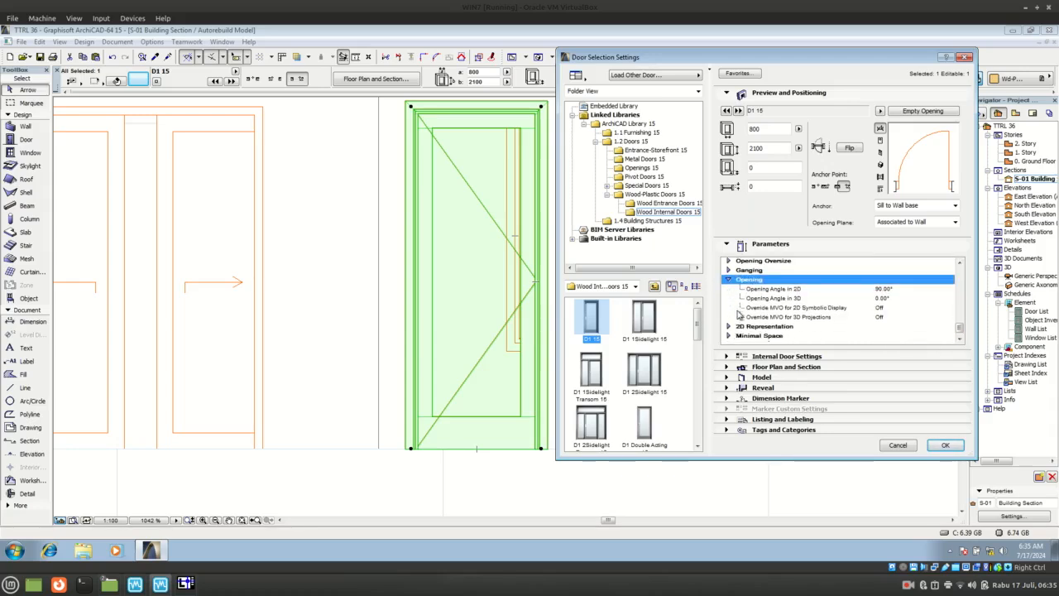
pyautogui.click(729, 299)
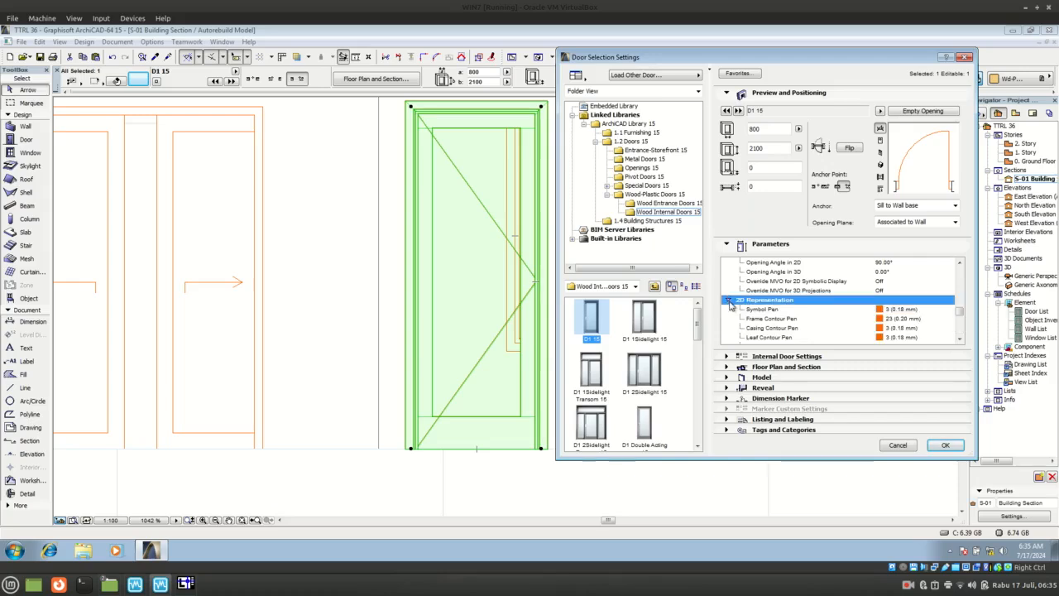
pyautogui.scroll(-5, 730, 304)
pyautogui.scroll(-5, 730, 306)
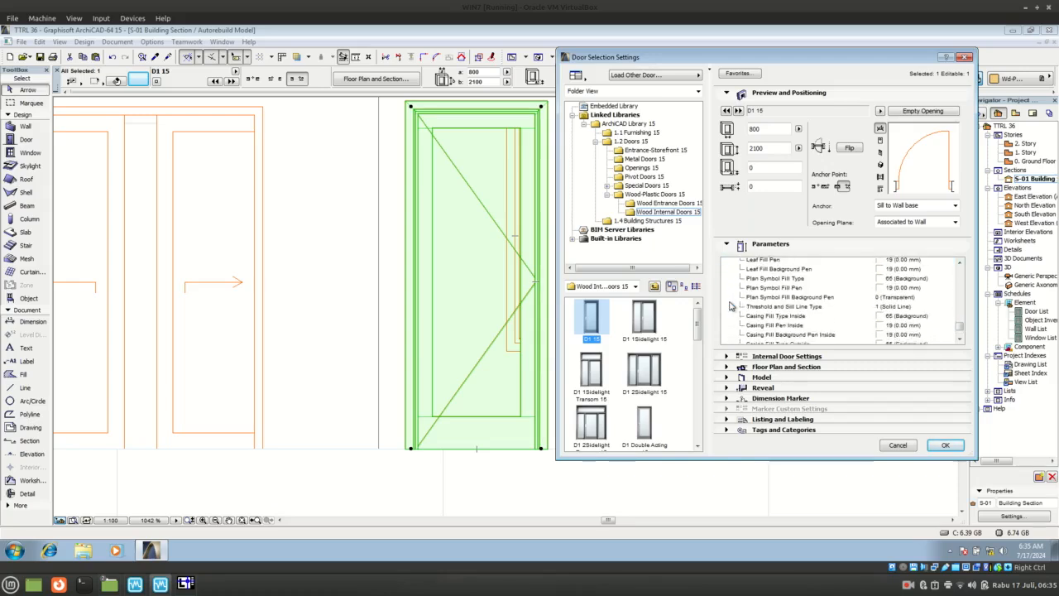
pyautogui.click(729, 309)
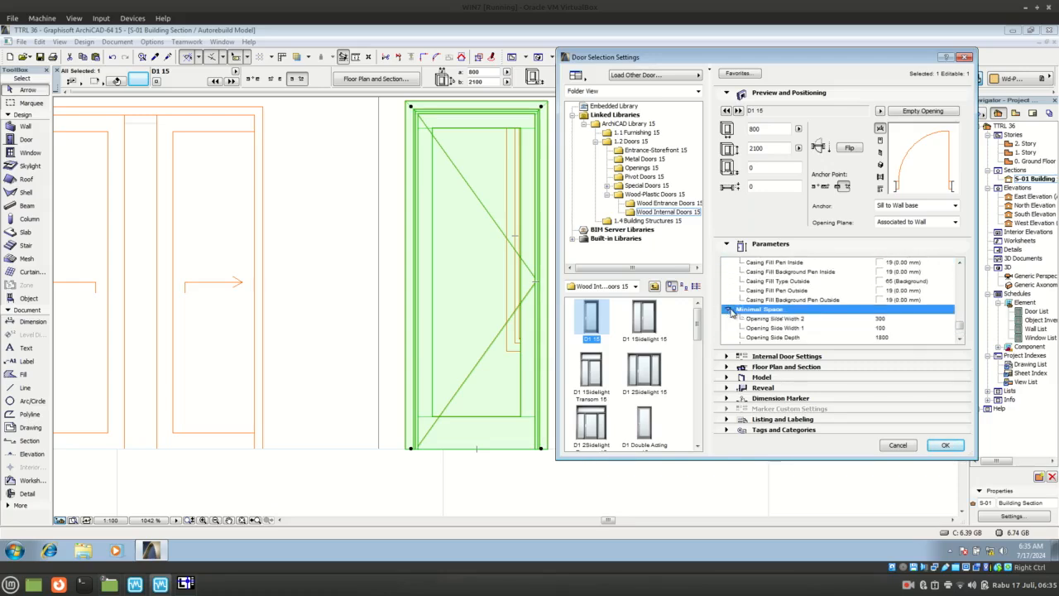
# - Check the door's 3D Representation and Materials parameters, and return to its opening angle settings
pyautogui.scroll(-3, 732, 312)
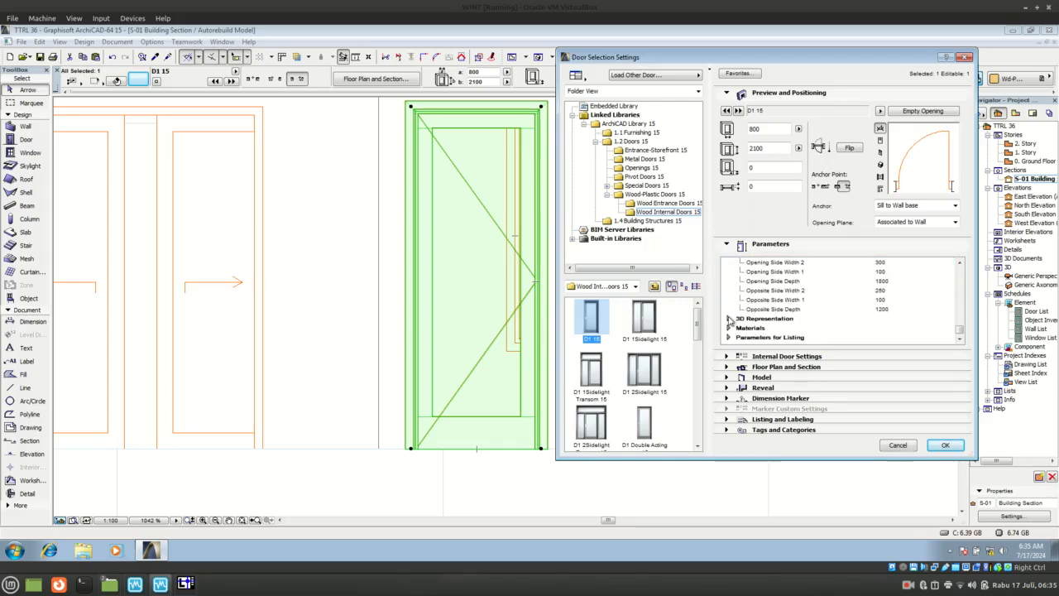
pyautogui.click(729, 319)
pyautogui.scroll(-2, 730, 320)
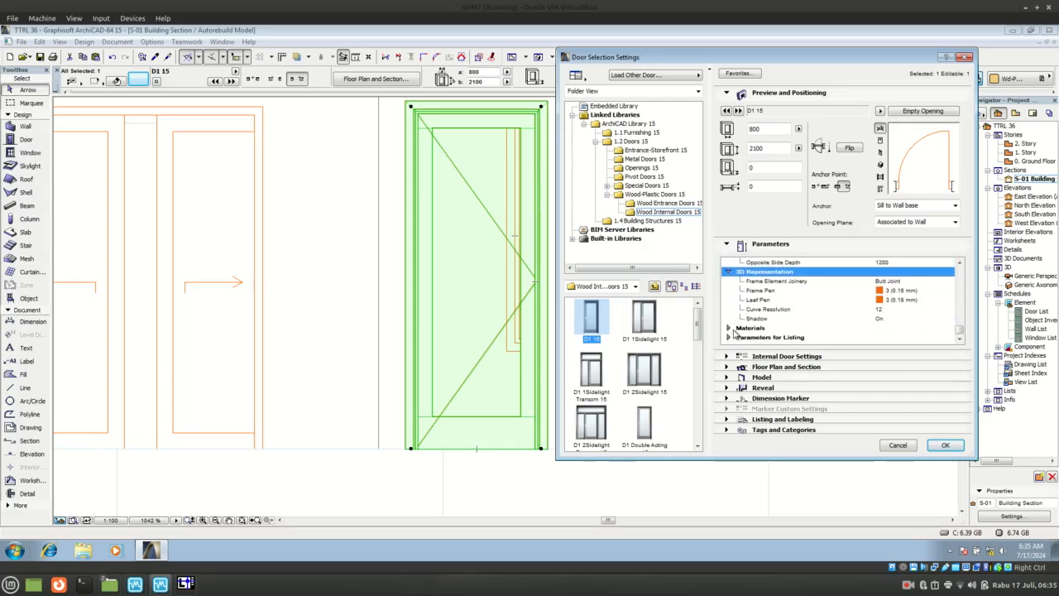
pyautogui.click(729, 327)
pyautogui.scroll(-3, 736, 324)
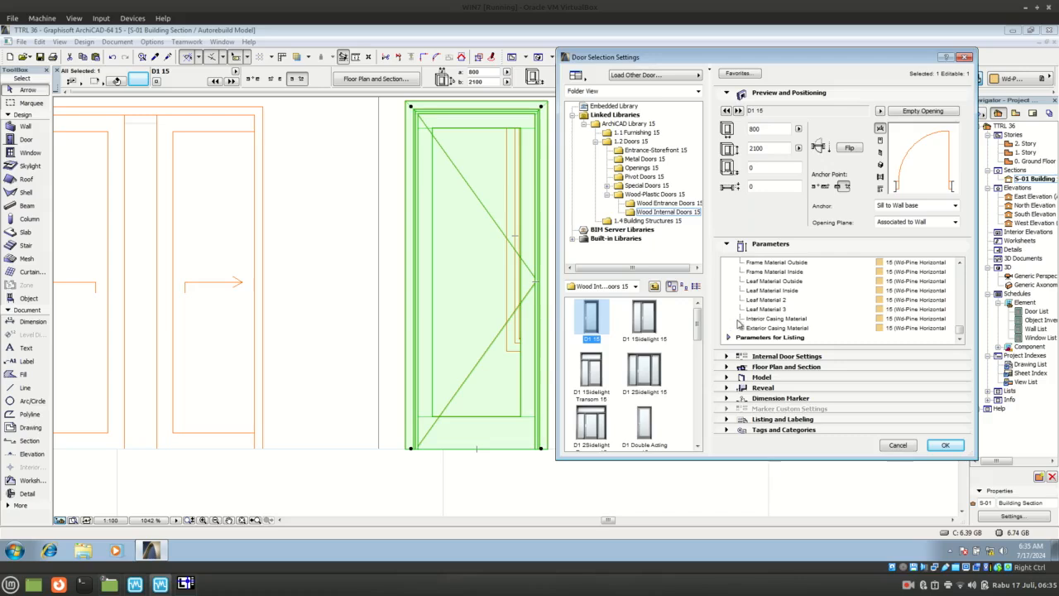
pyautogui.scroll(3, 734, 337)
pyautogui.click(729, 336)
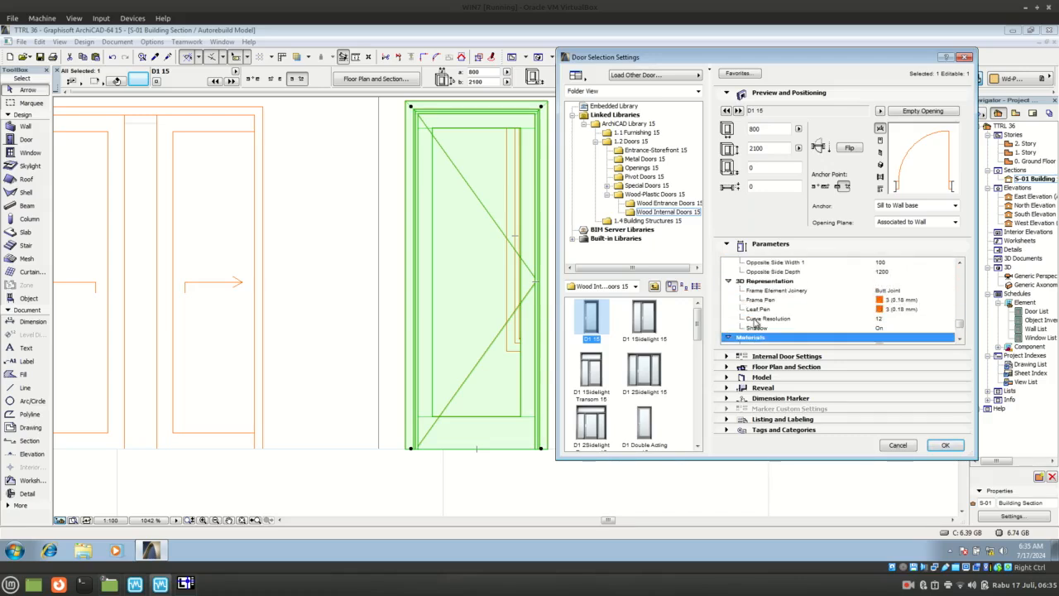
pyautogui.scroll(6, 755, 325)
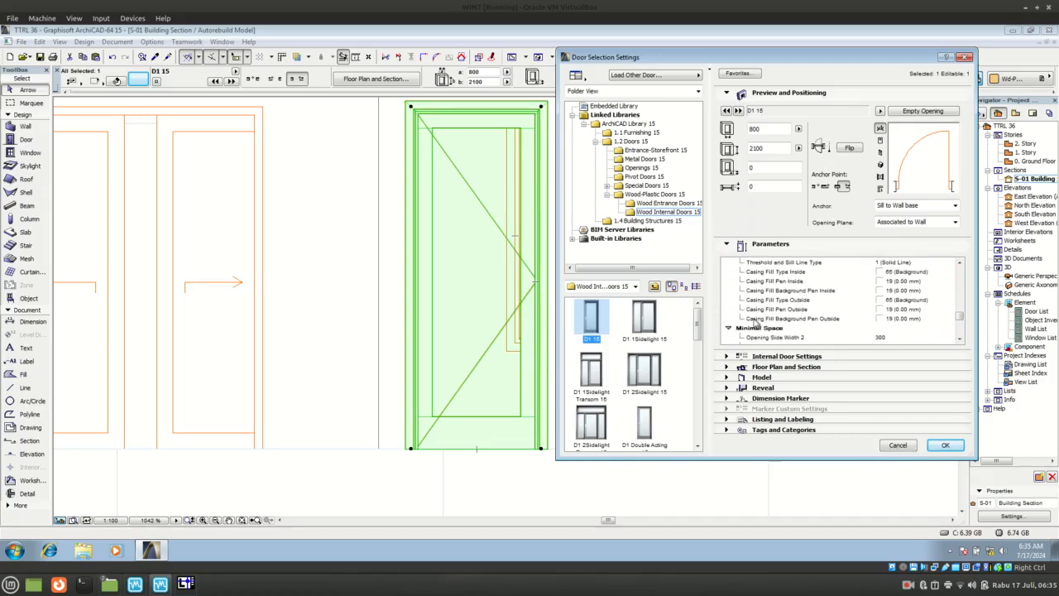
pyautogui.scroll(6, 755, 324)
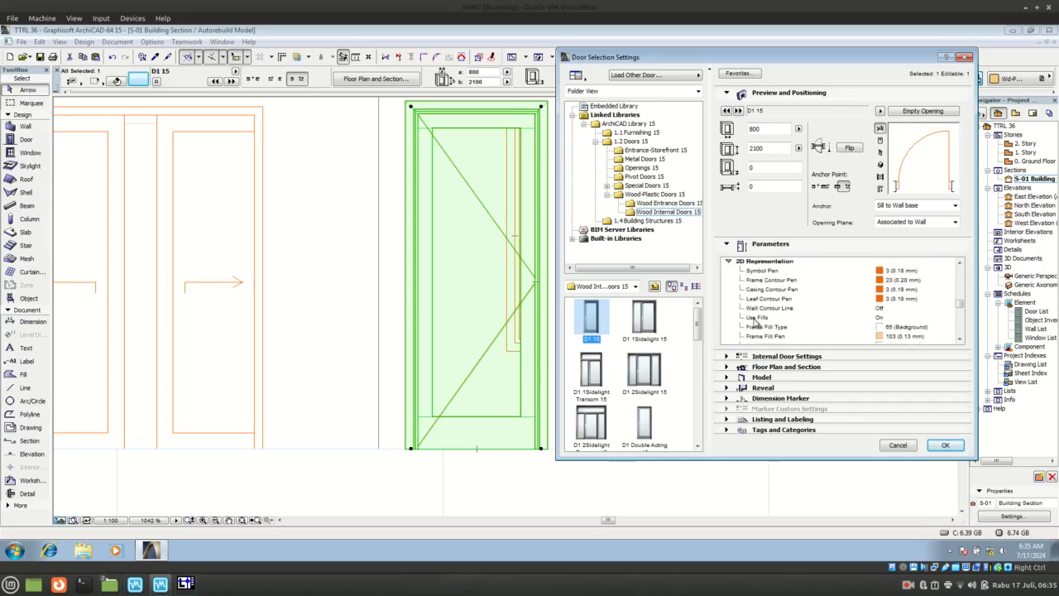
pyautogui.scroll(3, 755, 324)
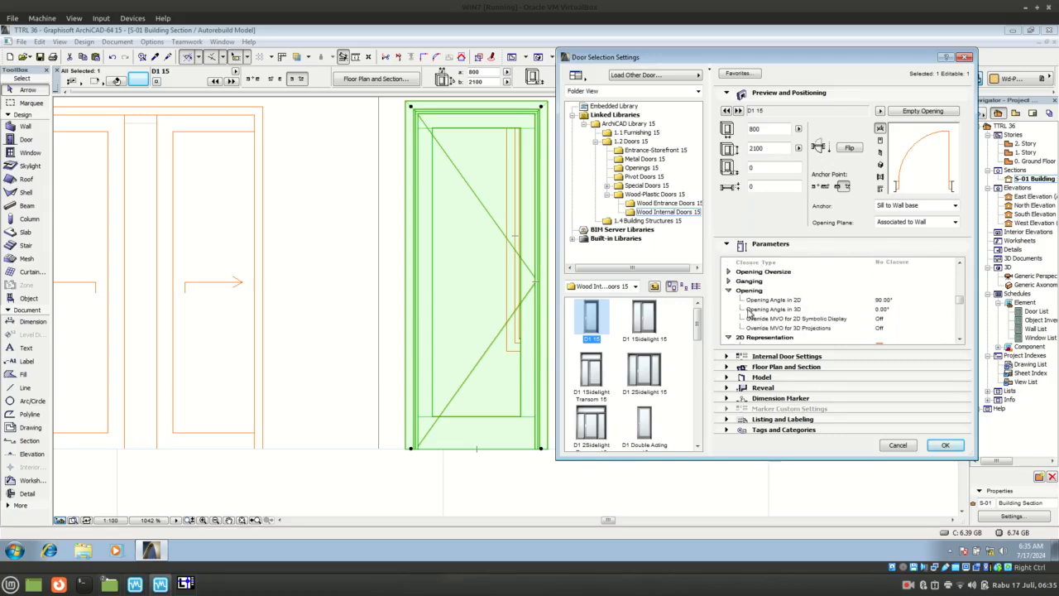
# - Set the opening handle in the selected door's Door Panel parameters to Style 1 and apply the change
pyautogui.click(730, 273)
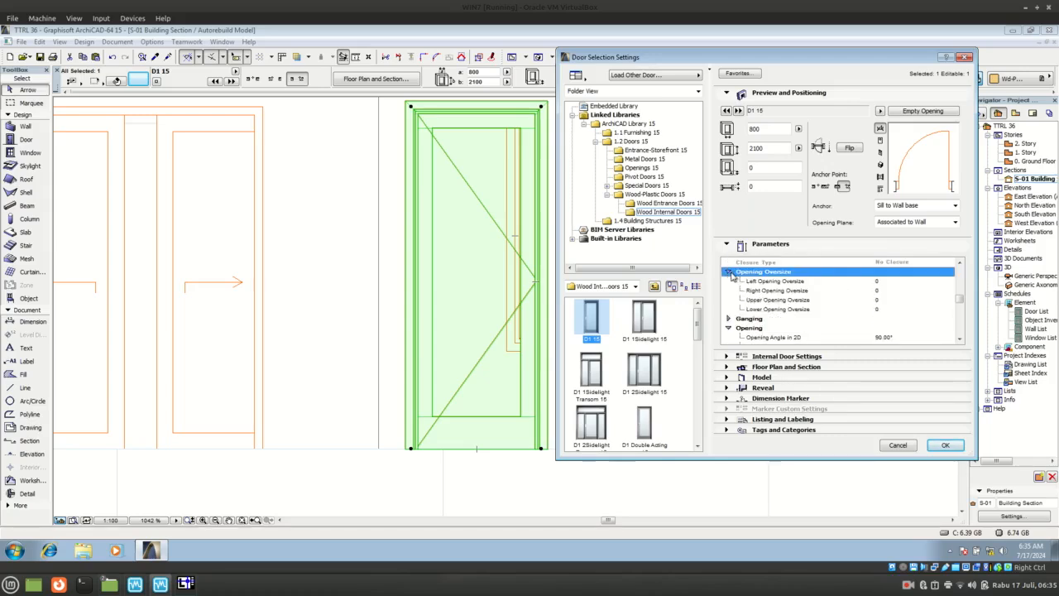
pyautogui.scroll(3, 739, 295)
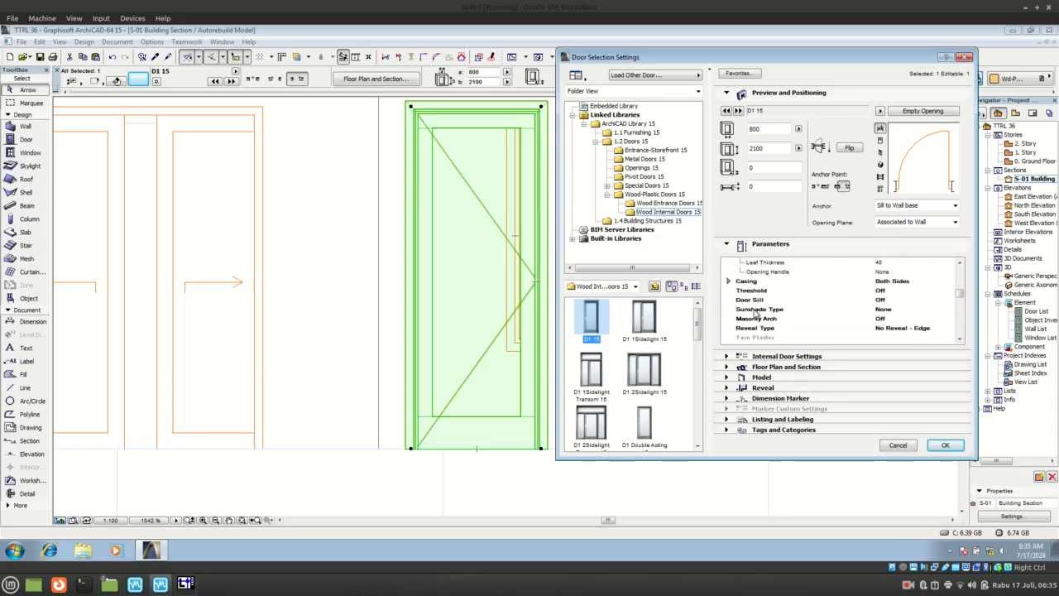
pyautogui.scroll(1, 765, 324)
pyautogui.scroll(2, 765, 323)
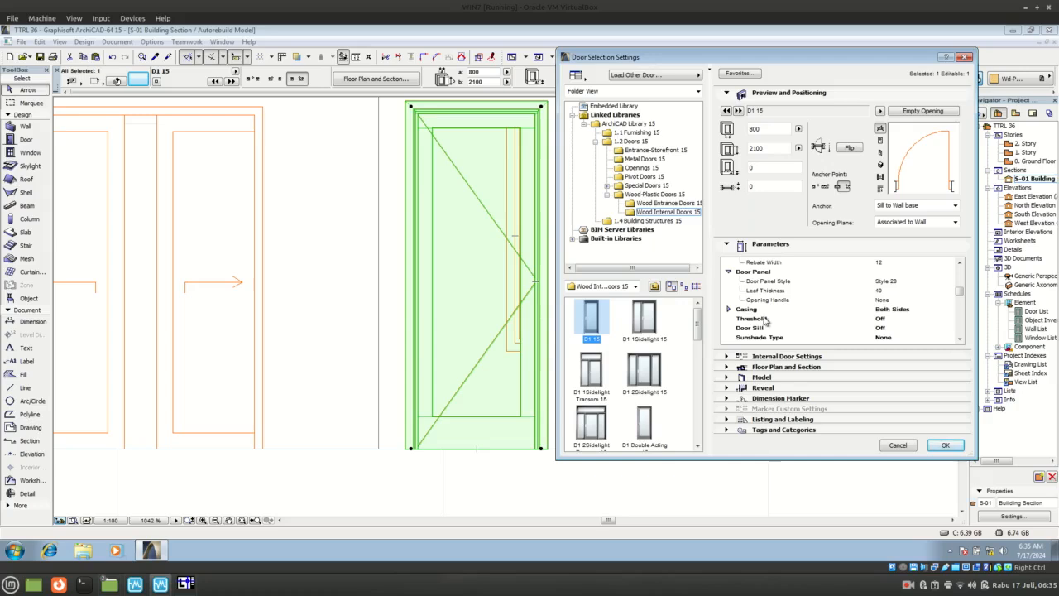
pyautogui.scroll(3, 768, 319)
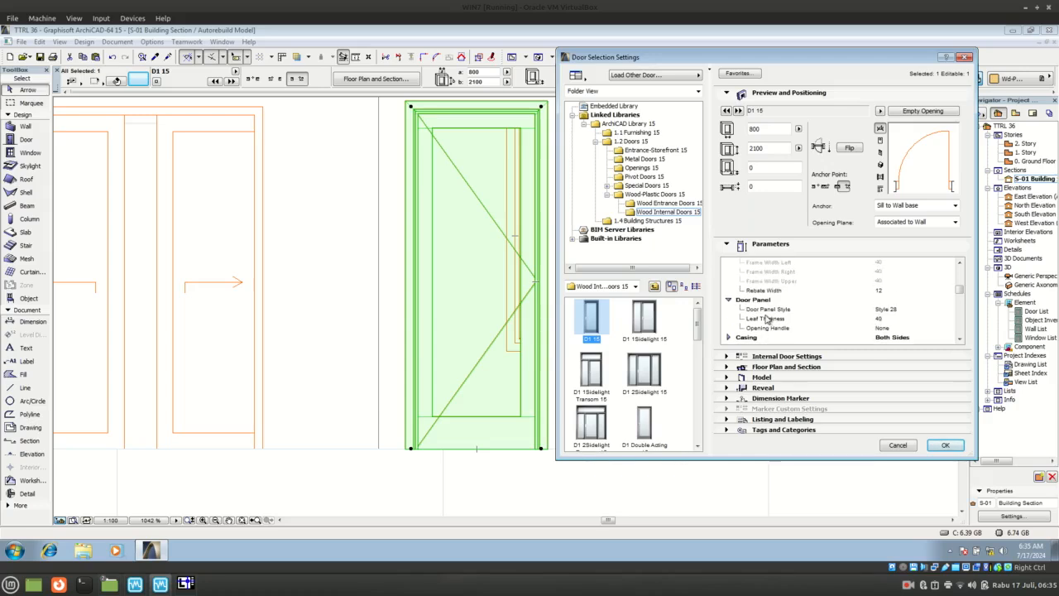
pyautogui.click(894, 328)
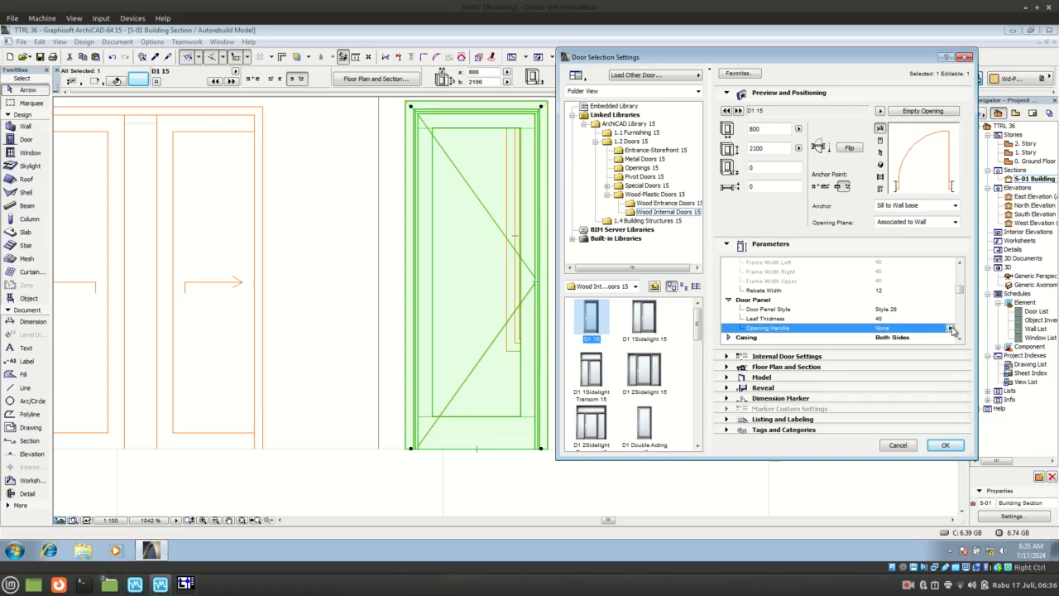
pyautogui.click(952, 329)
pyautogui.click(973, 338)
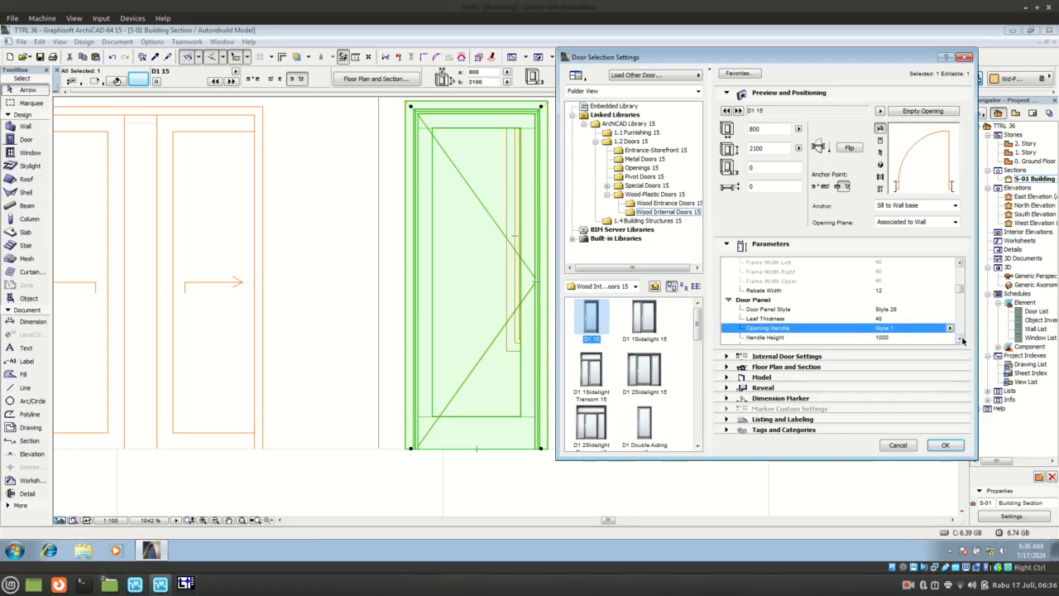
pyautogui.click(945, 446)
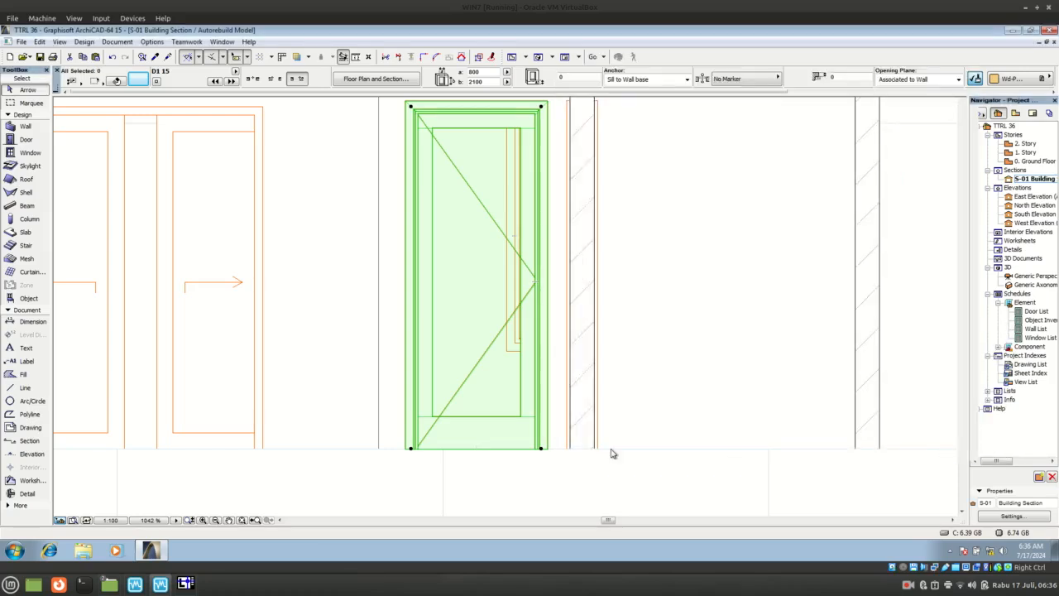
pyautogui.click(498, 484)
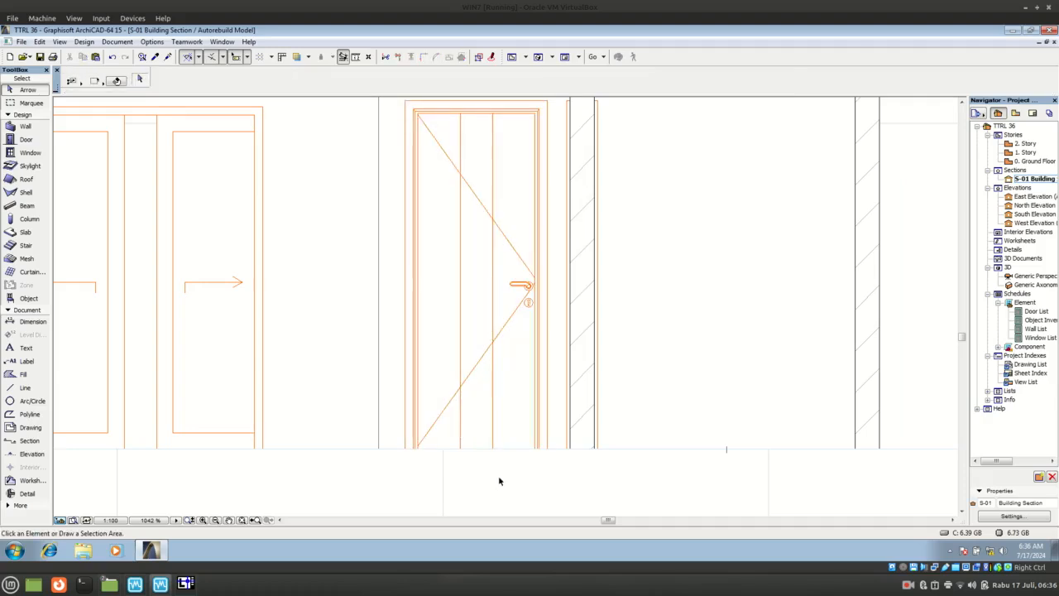
# - Display the model in the 3D window and inspect the interior doors from inside the house
pyautogui.scroll(-3, 491, 445)
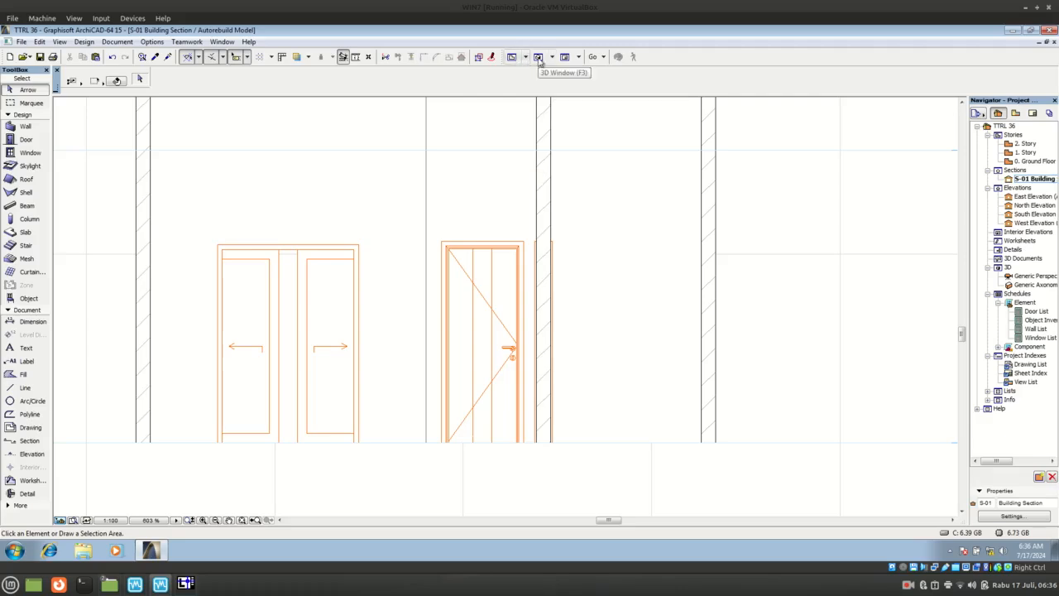
pyautogui.click(539, 57)
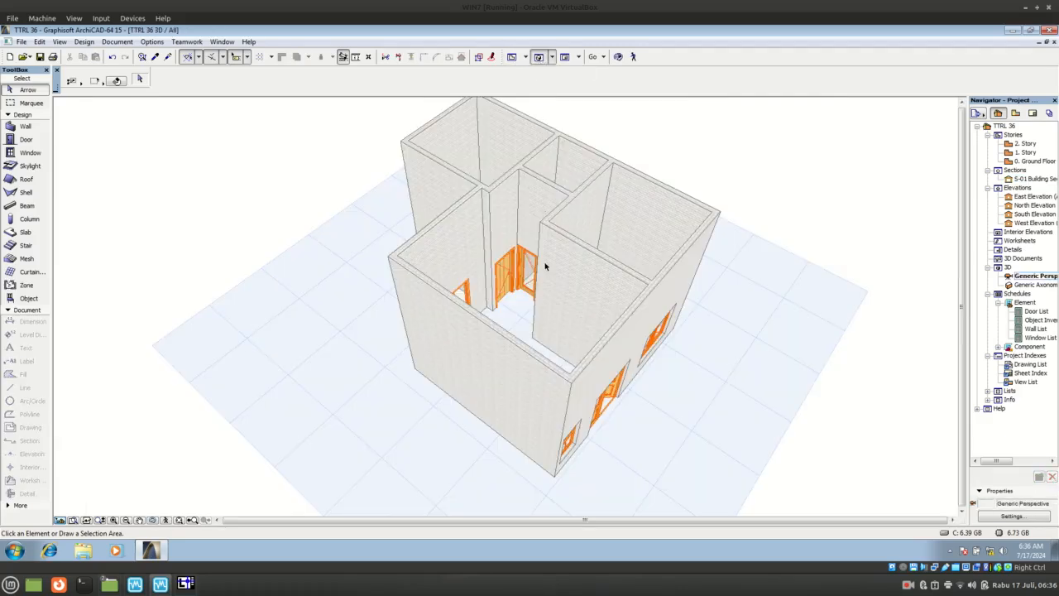
pyautogui.scroll(10, 536, 312)
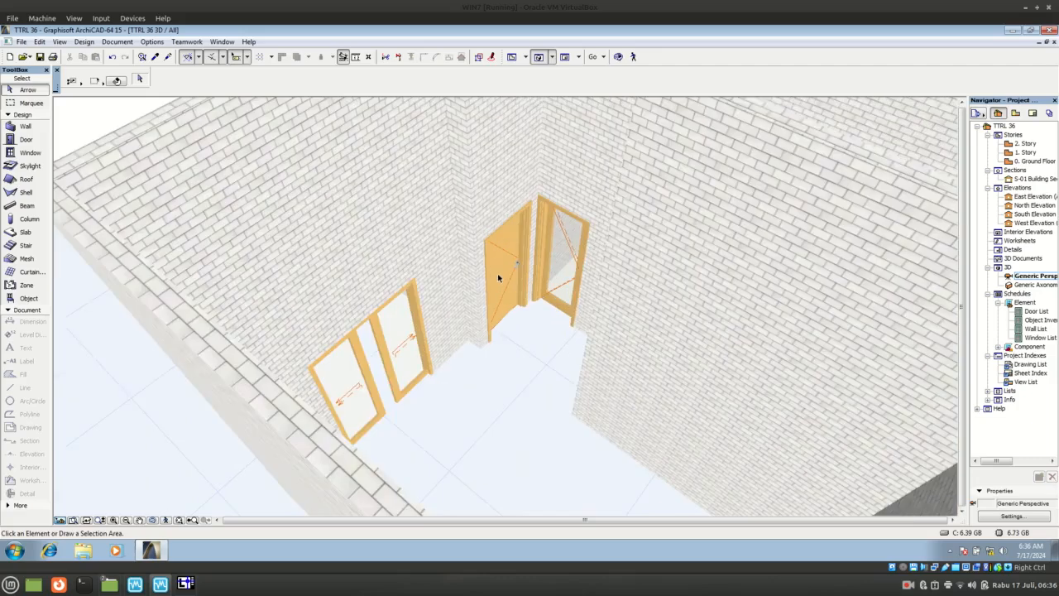
pyautogui.scroll(2, 511, 310)
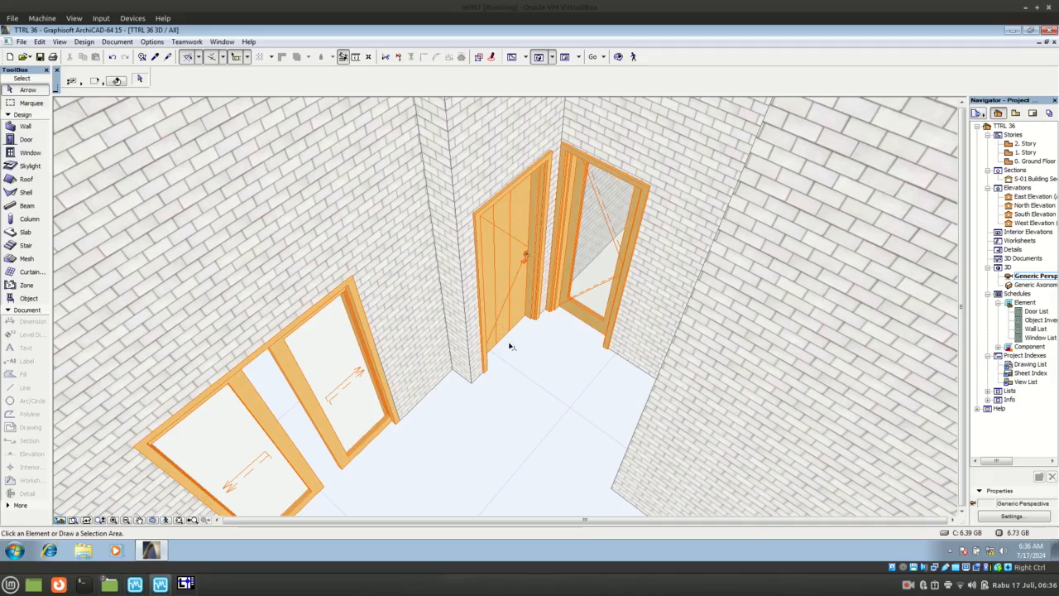
pyautogui.scroll(-4, 511, 346)
pyautogui.click(619, 59)
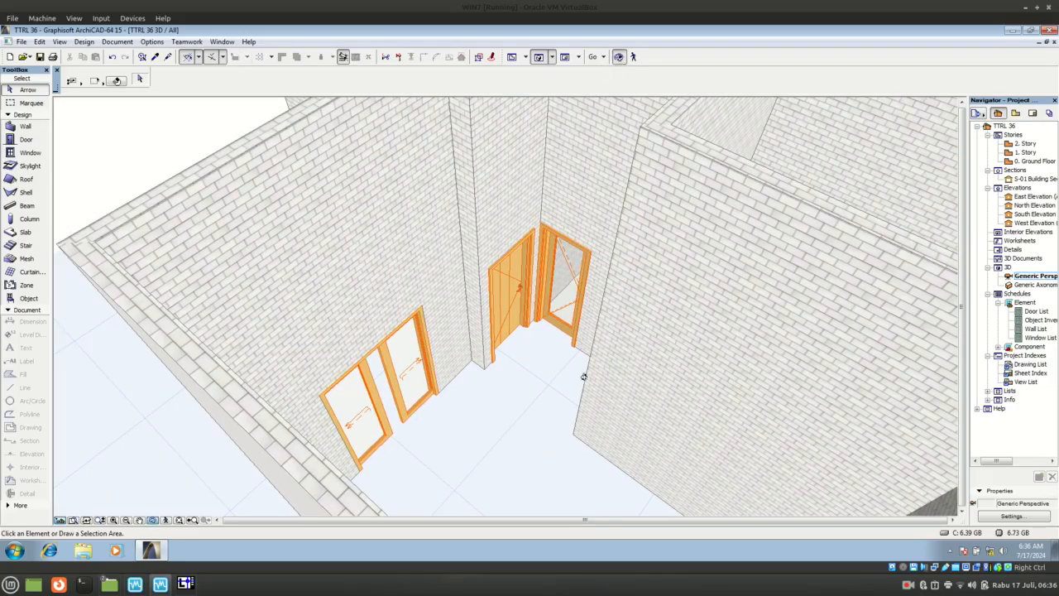
pyautogui.moveTo(534, 421); pyautogui.dragTo(676, 437)
pyautogui.scroll(4, 603, 335)
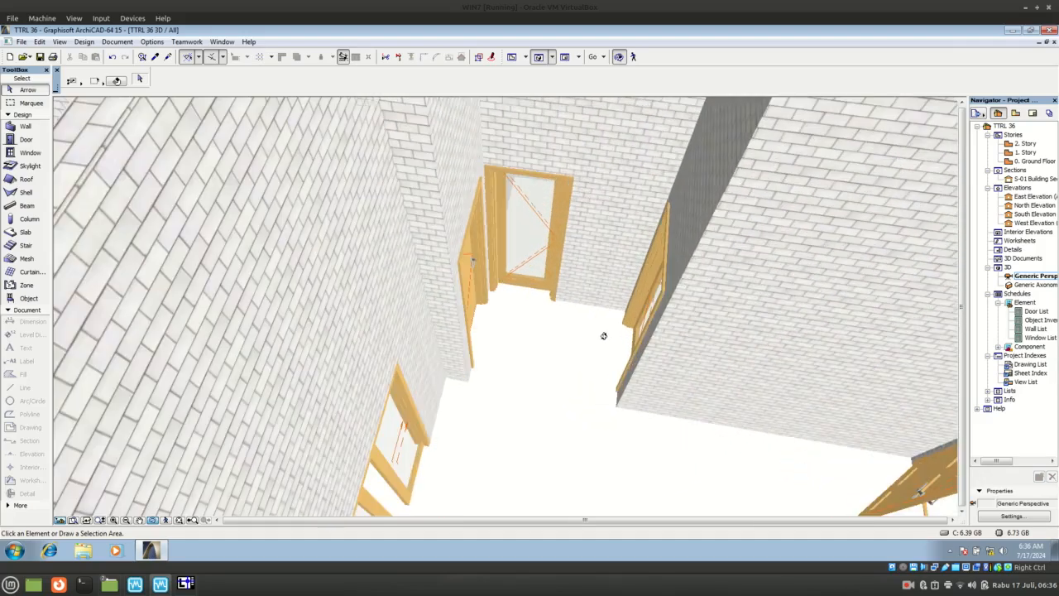
pyautogui.press('Escape')
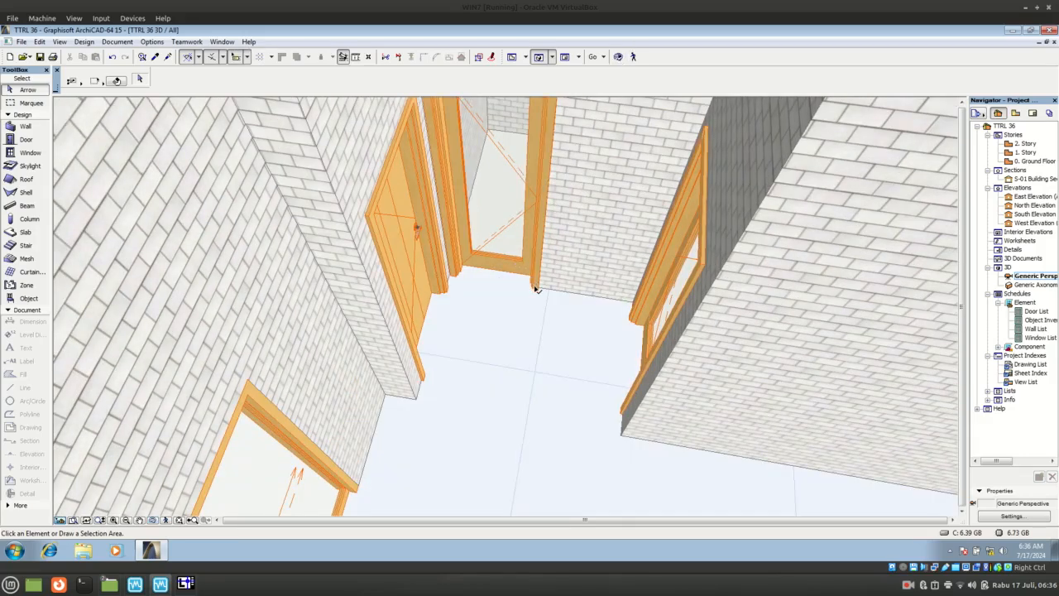
# - Select the two remaining glazed interior doors together and set their door panel style to Style 28
pyautogui.click(536, 289)
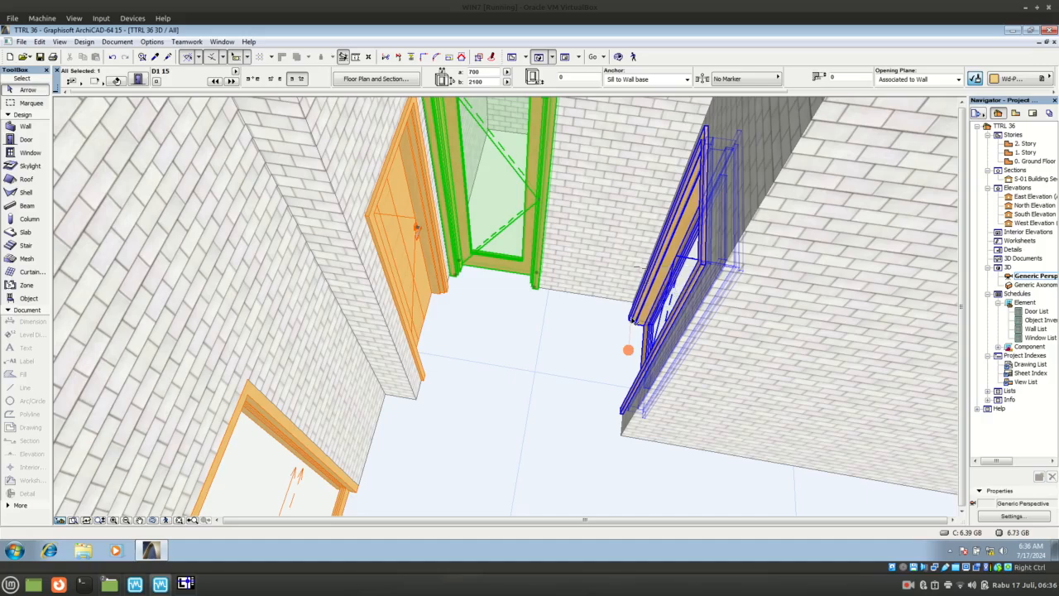
pyautogui.keyDown('shift'); pyautogui.click(632, 324); pyautogui.keyUp('shift')
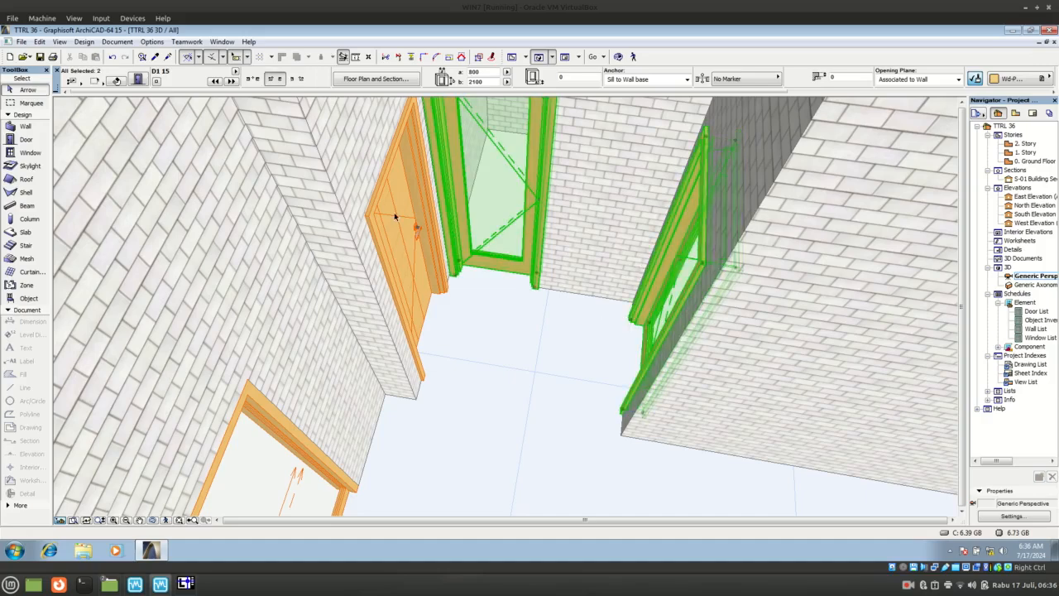
pyautogui.click(139, 80)
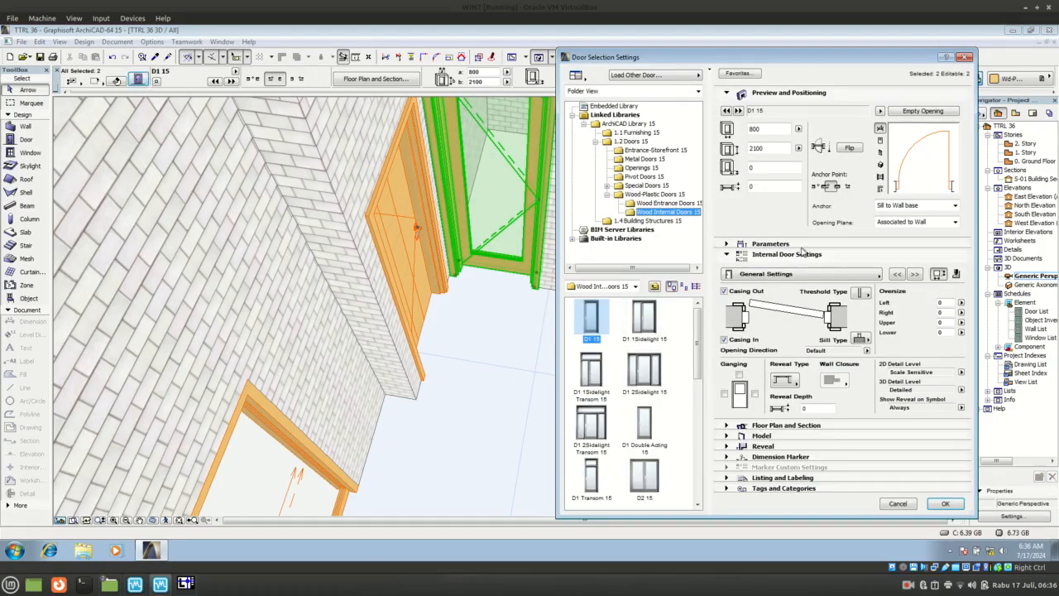
pyautogui.click(794, 253)
pyautogui.click(769, 244)
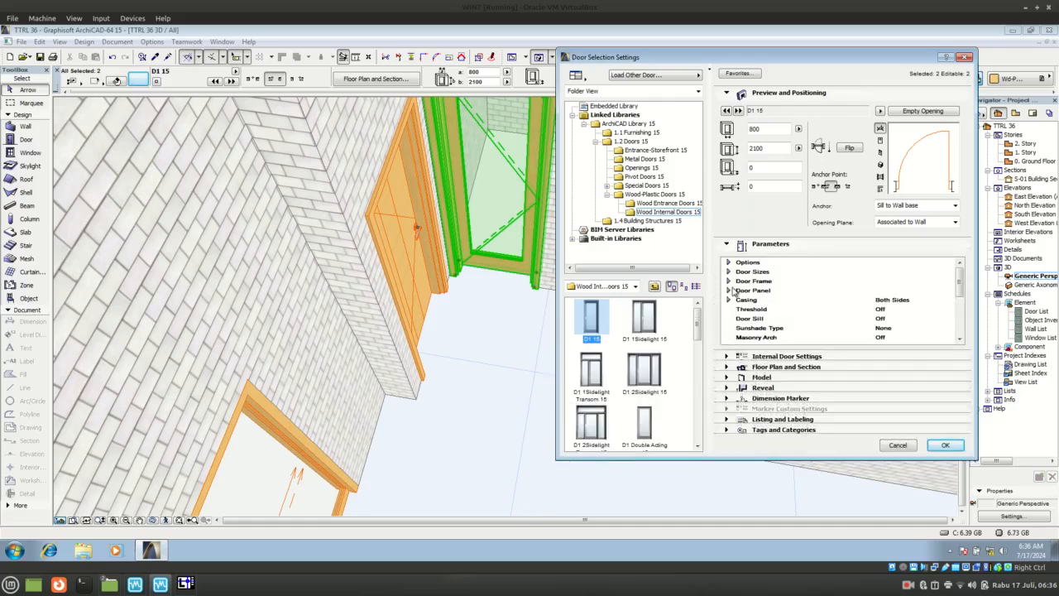
pyautogui.click(729, 291)
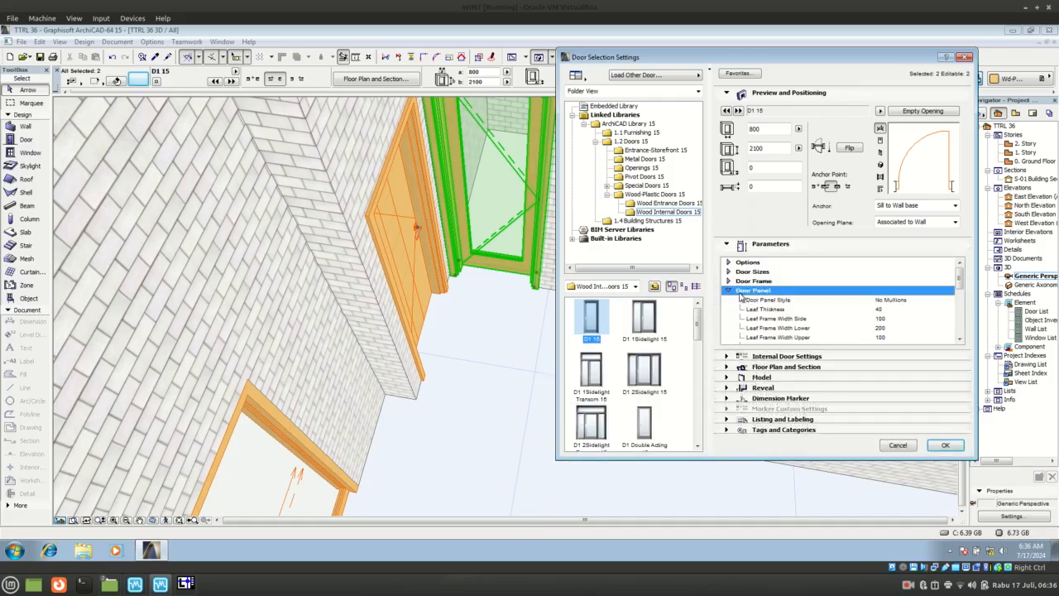
pyautogui.click(949, 303)
pyautogui.click(949, 303)
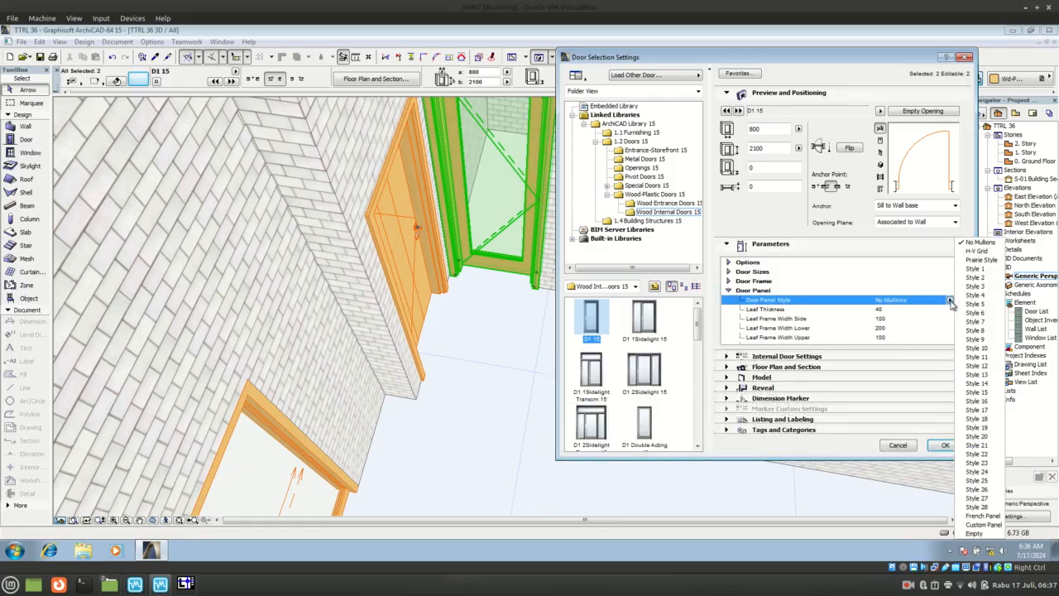
pyautogui.click(982, 507)
# - Set the opening handle of the two selected doors to Style 1 and apply the settings
pyautogui.click(930, 321)
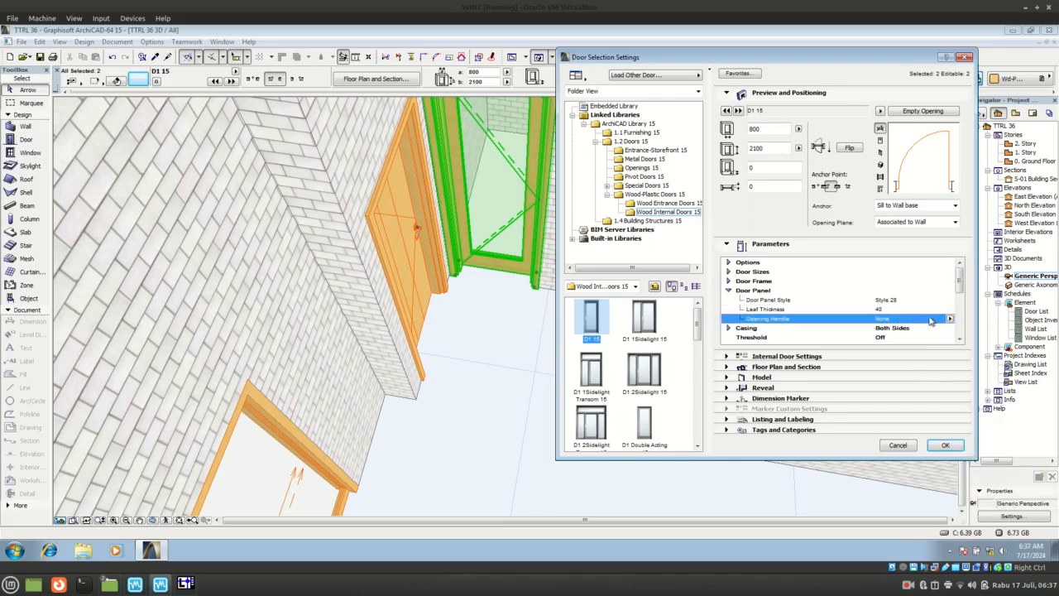
pyautogui.click(950, 321)
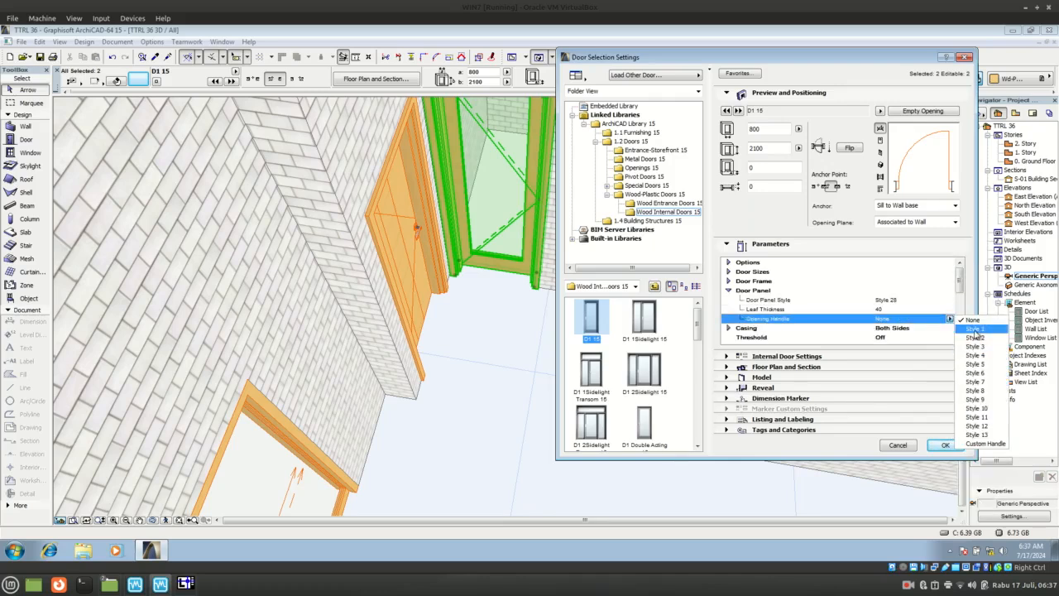
pyautogui.click(978, 336)
pyautogui.click(945, 445)
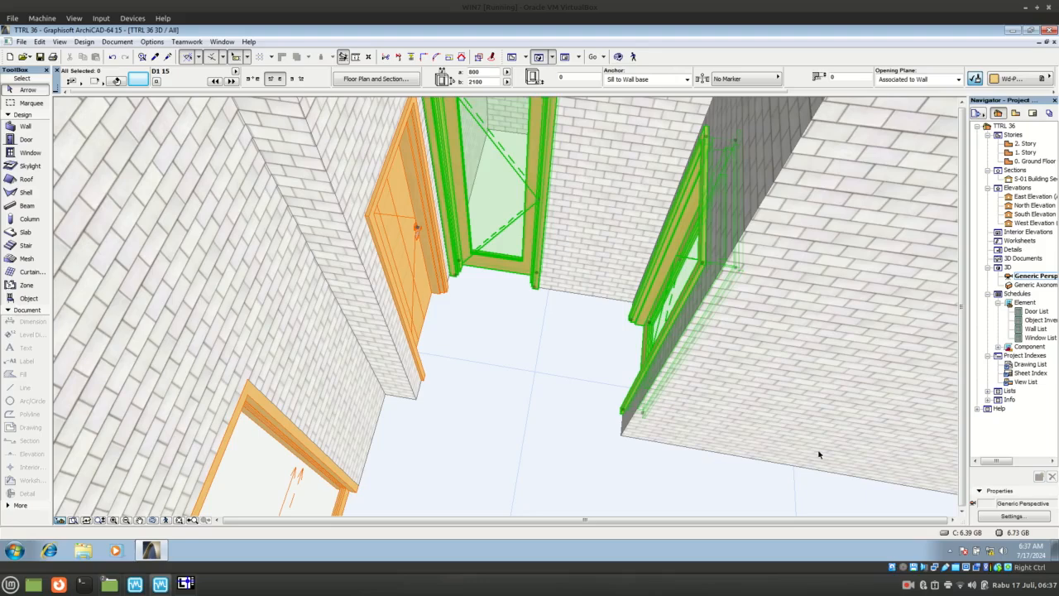
pyautogui.click(513, 357)
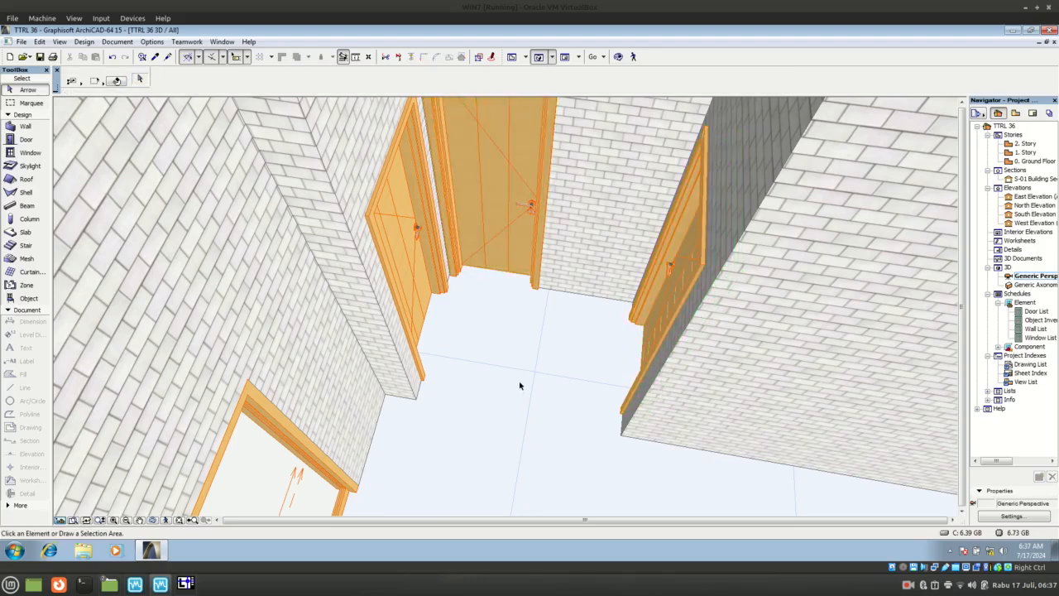
# - Examine the updated doors and the whole house in 3D, orbiting around to the front facade
pyautogui.scroll(-1, 520, 384)
pyautogui.scroll(-1, 520, 386)
pyautogui.scroll(-1, 520, 343)
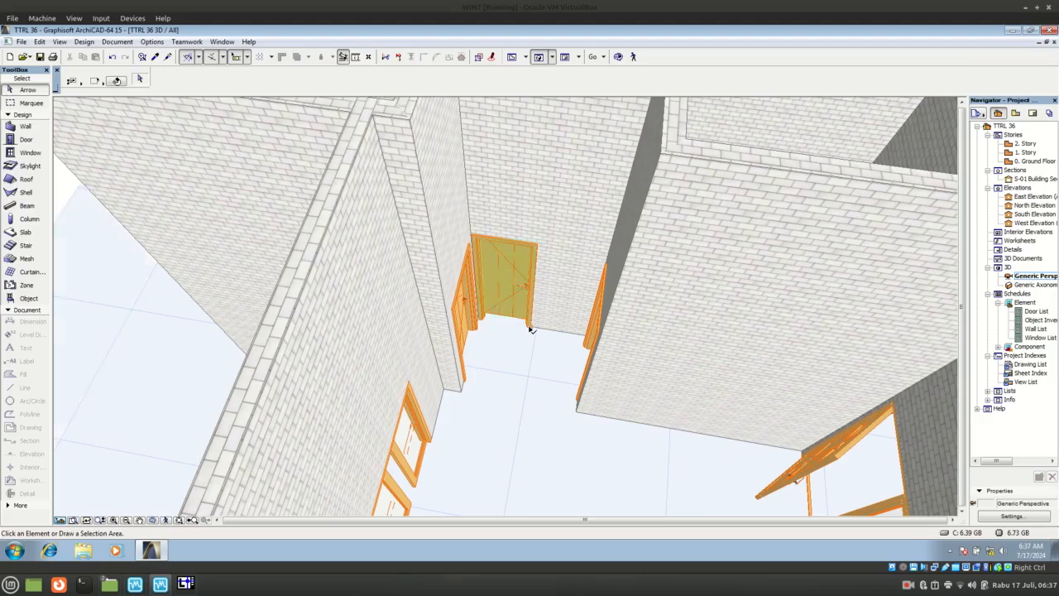
pyautogui.click(530, 330)
pyautogui.click(525, 373)
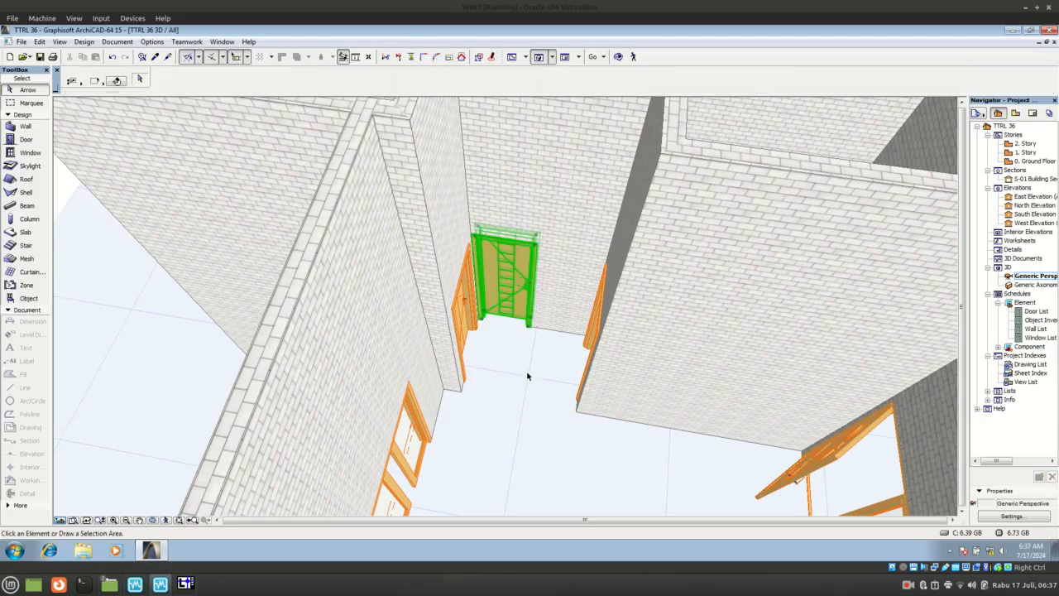
pyautogui.scroll(-2, 523, 369)
pyautogui.scroll(-3, 522, 365)
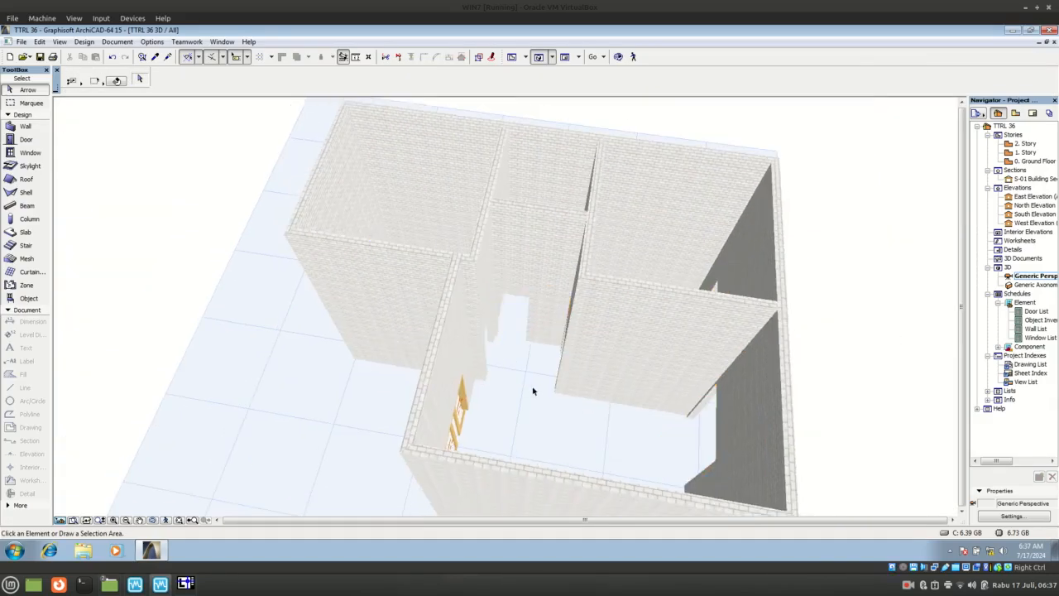
pyautogui.click(618, 56)
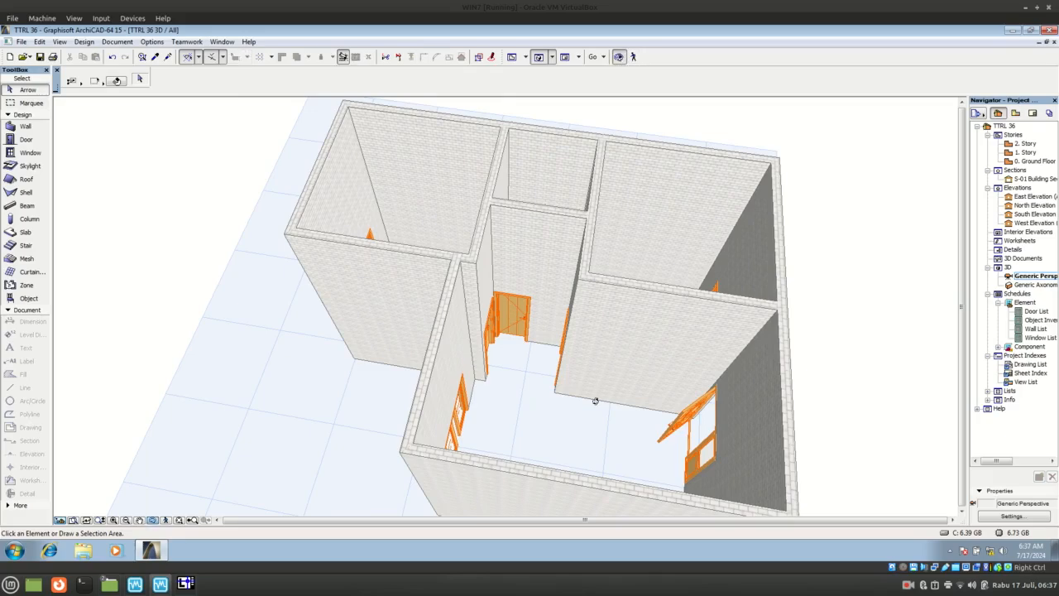
pyautogui.moveTo(579, 404); pyautogui.dragTo(360, 389)
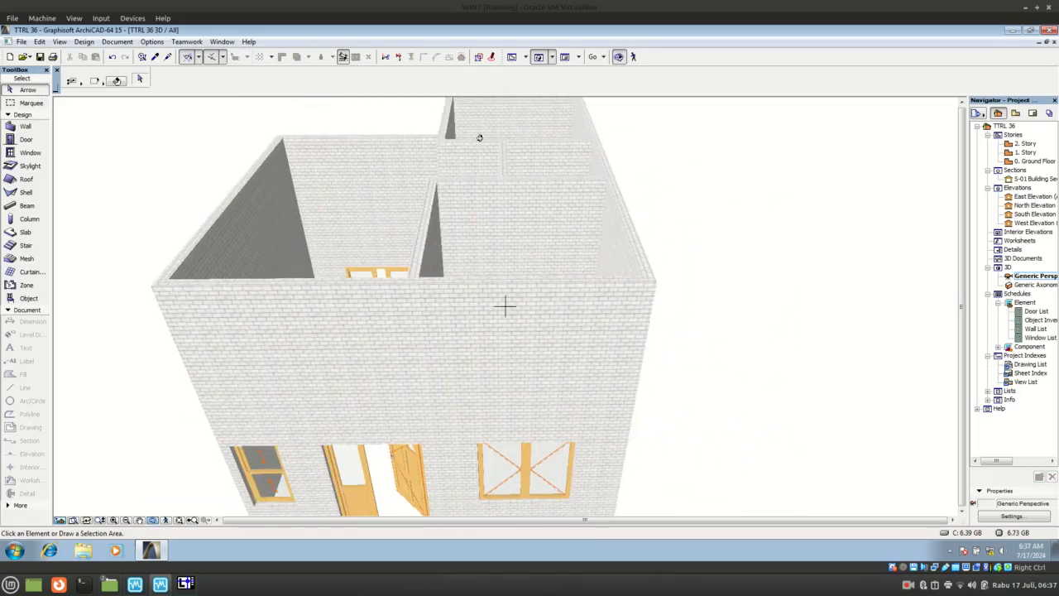
pyautogui.press('Escape')
# - Return to the ground-floor plan and examine the bathroom fixtures in the LiteCAD reference drawing
pyautogui.click(512, 57)
pyautogui.scroll(3, 579, 308)
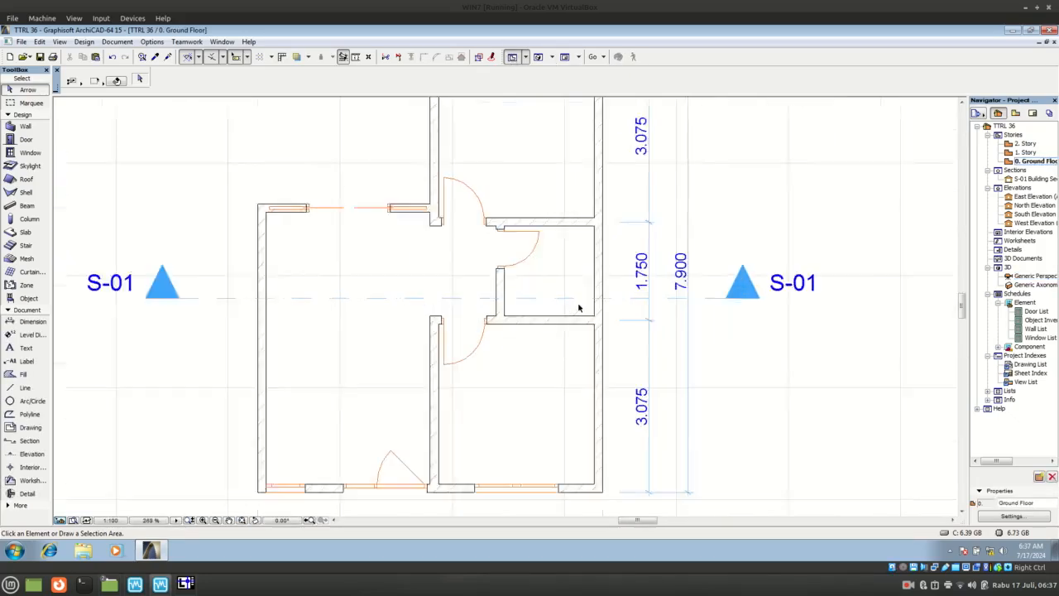
pyautogui.scroll(2, 576, 290)
pyautogui.click(185, 583)
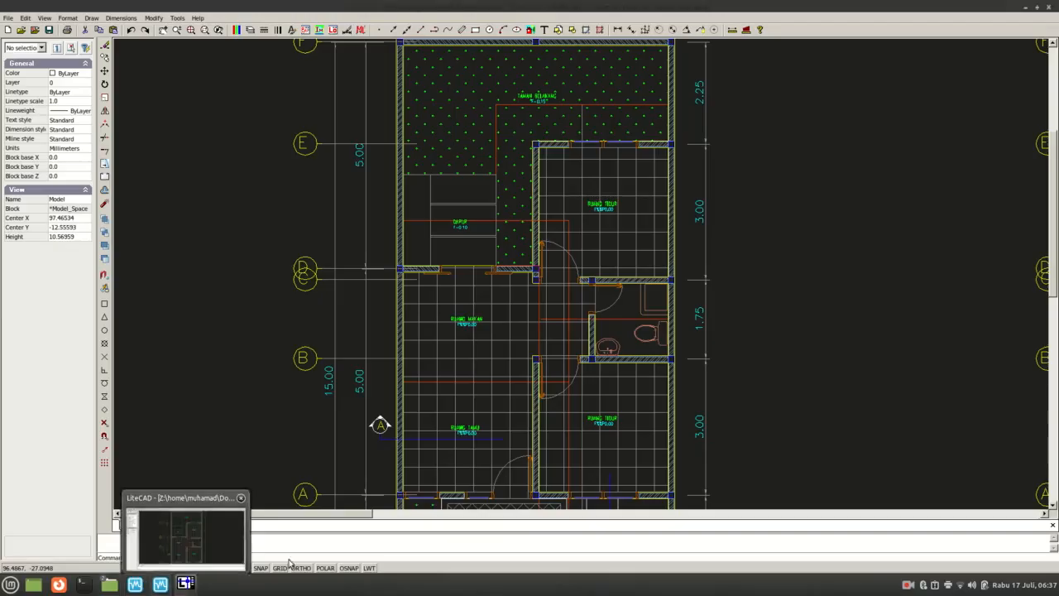
pyautogui.scroll(3, 655, 339)
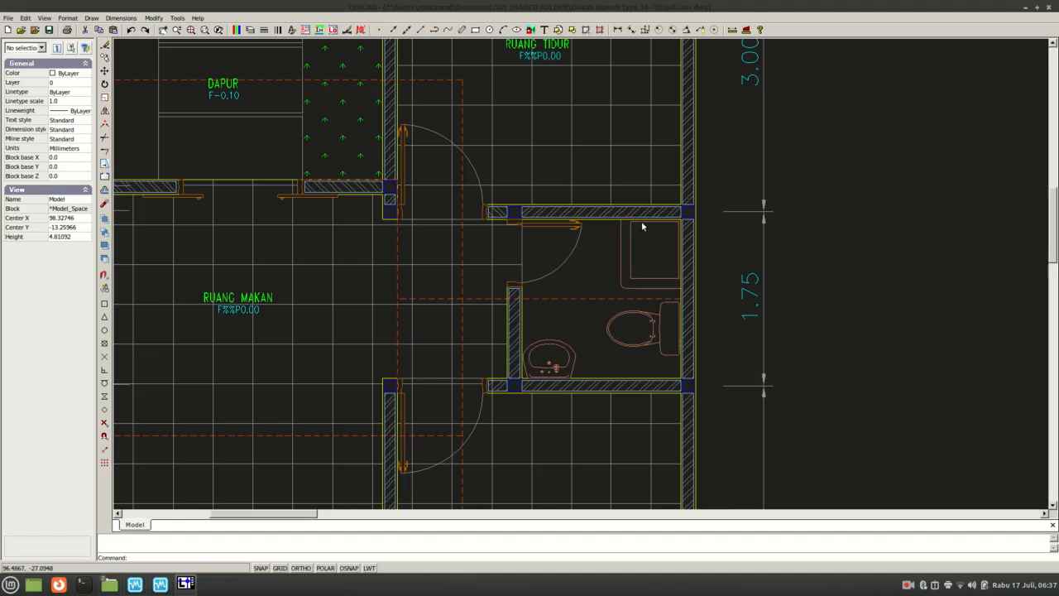
# - Switch to ArchiCAD and browse the object library to the Basins 15 folder within 1.6 Mechanical 15, Plumbing Fixtures 15
pyautogui.click(161, 584)
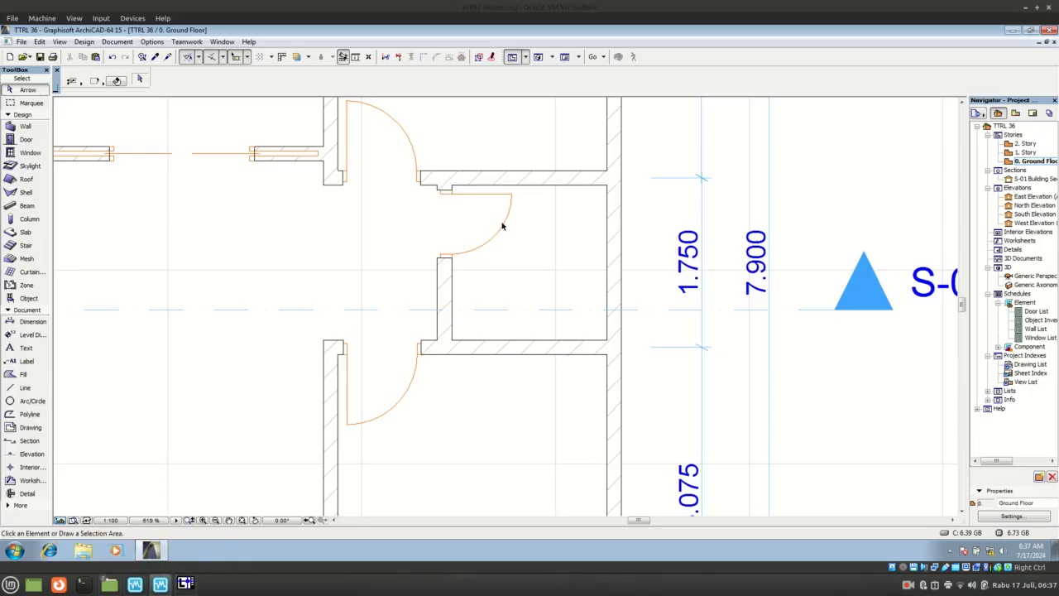
pyautogui.click(28, 300)
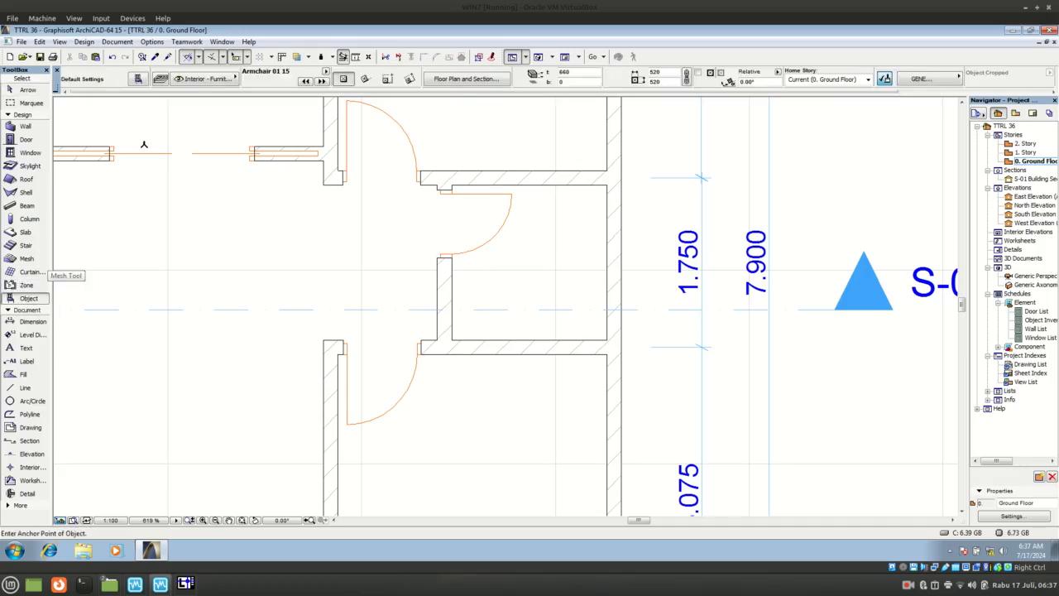
pyautogui.click(138, 77)
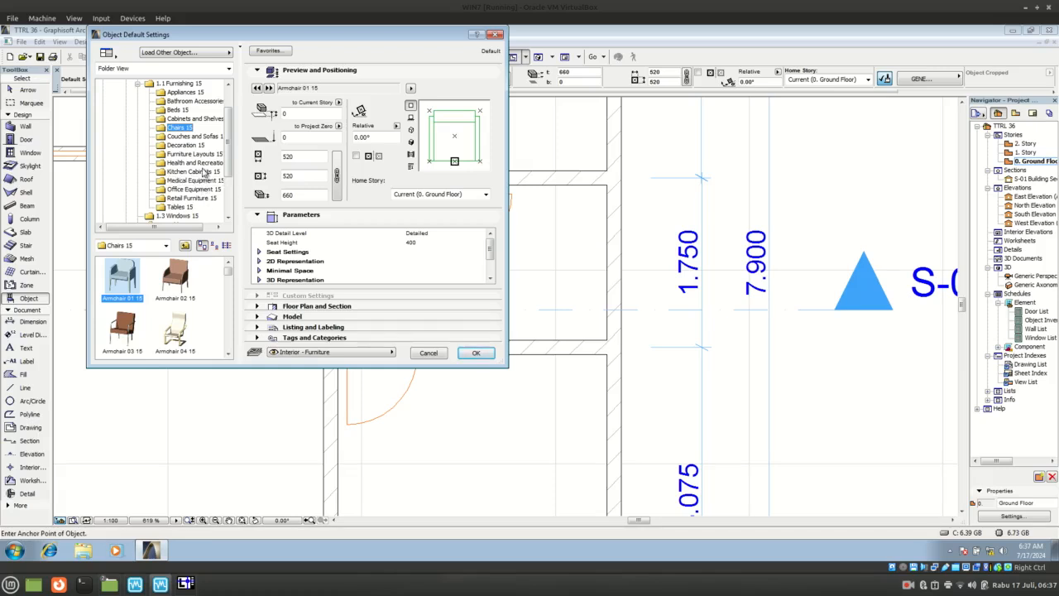
pyautogui.moveTo(228, 133); pyautogui.dragTo(229, 163)
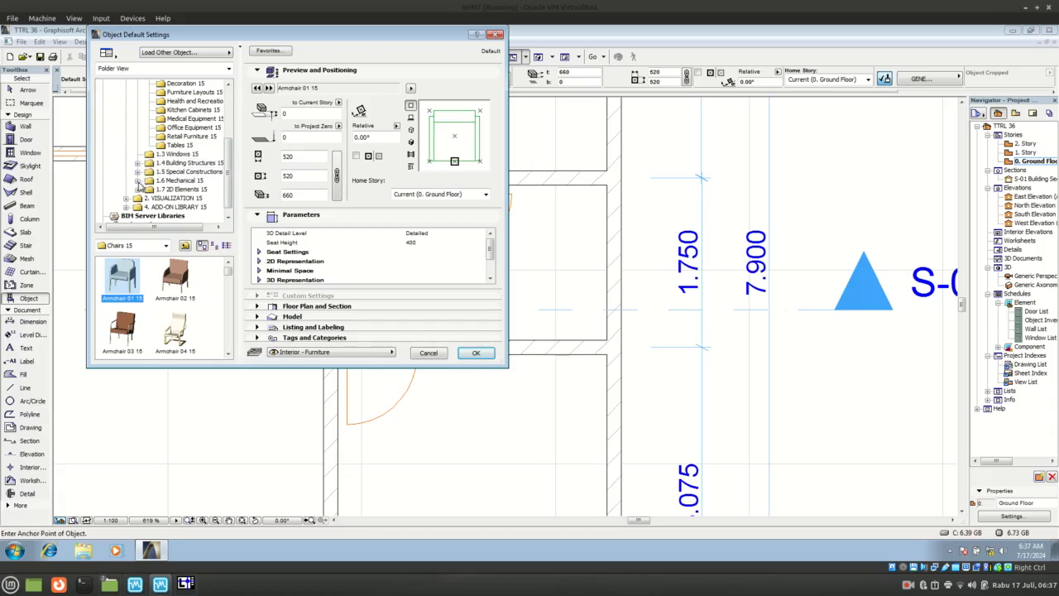
pyautogui.click(139, 180)
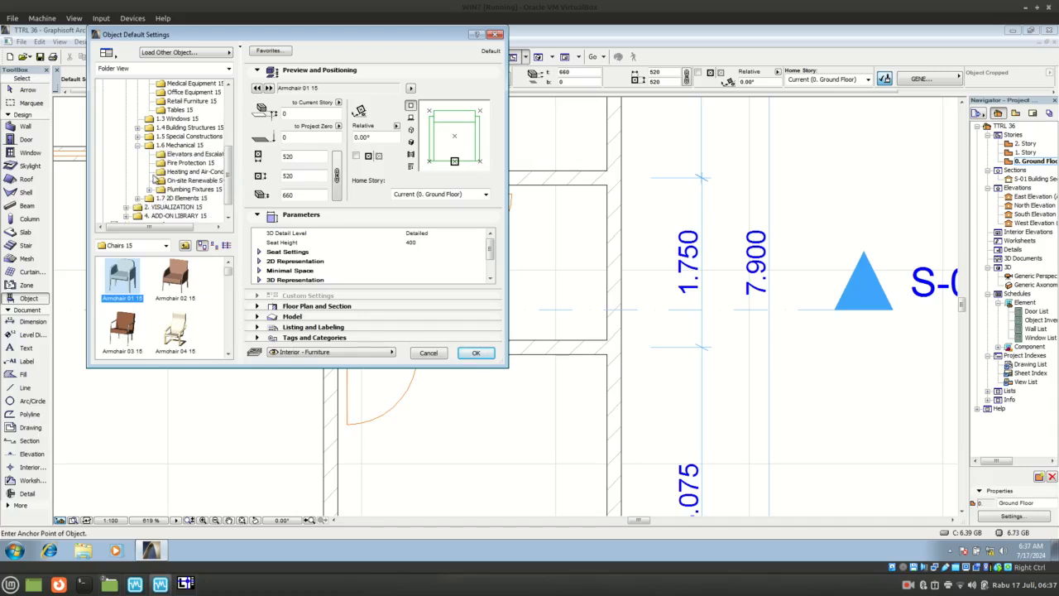
pyautogui.click(166, 190)
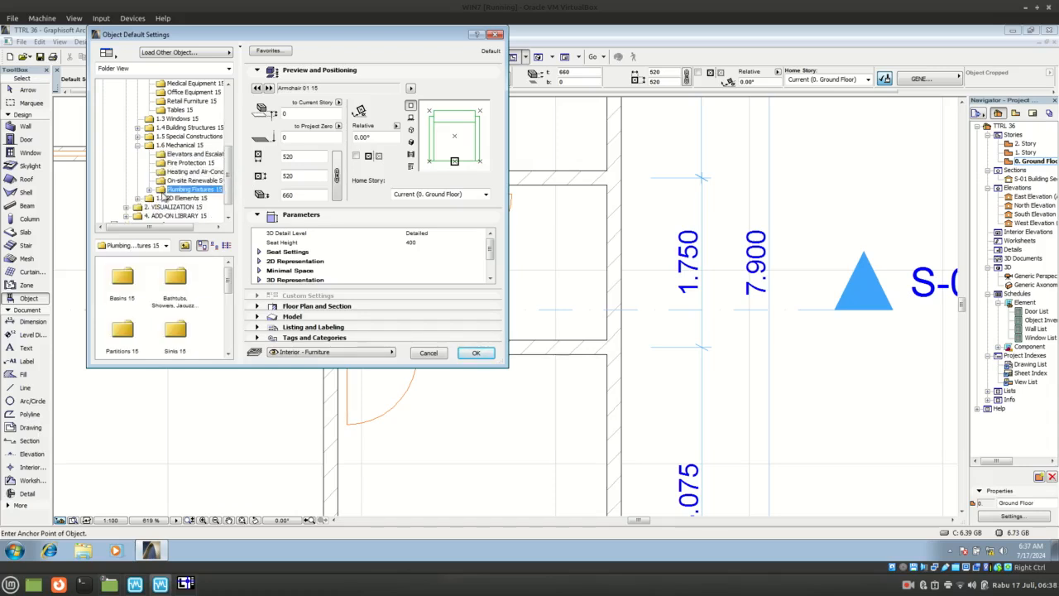
pyautogui.click(149, 190)
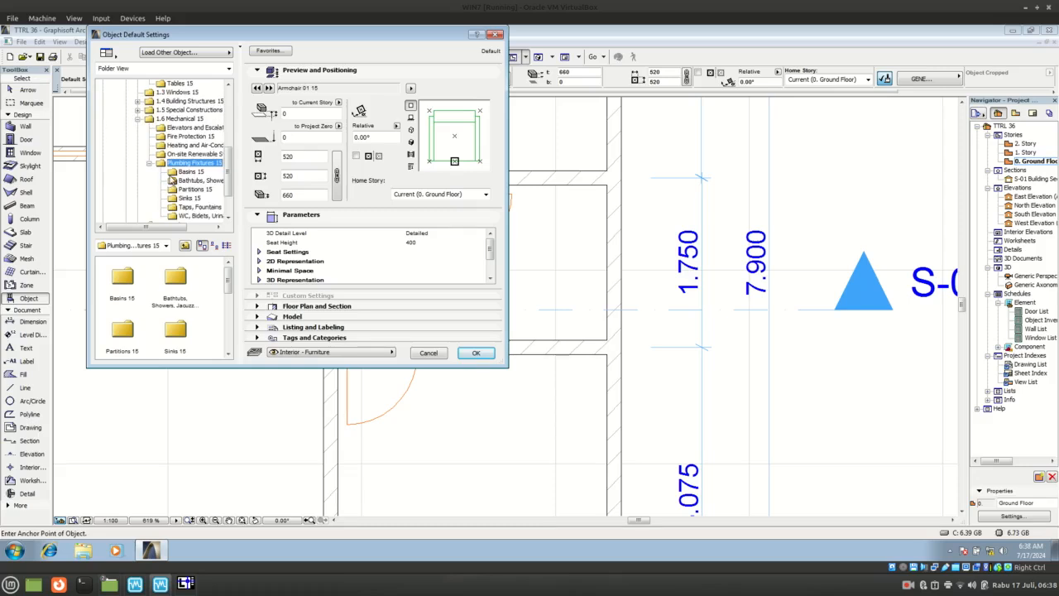
pyautogui.click(180, 172)
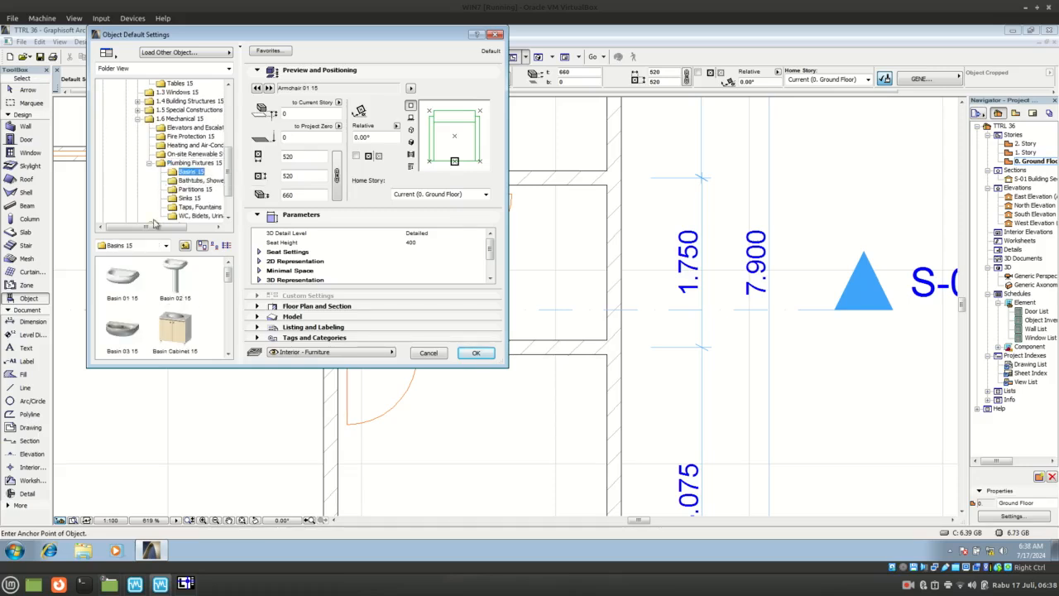
# - Choose Basin 01 15 and place it on the inner face of the bathroom's lower wall, near the short partition wall
pyautogui.click(122, 277)
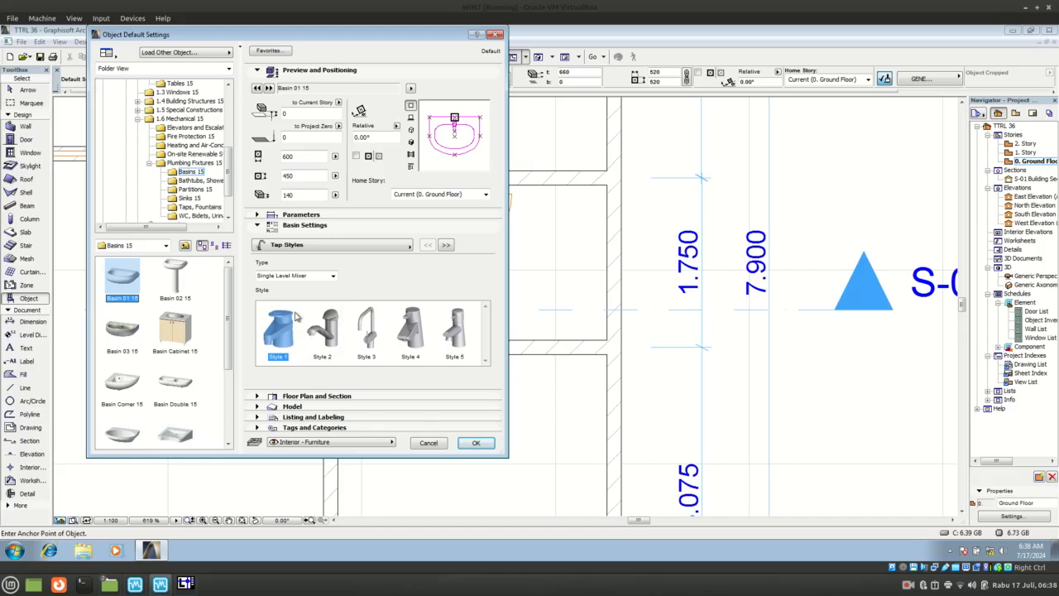
pyautogui.click(477, 444)
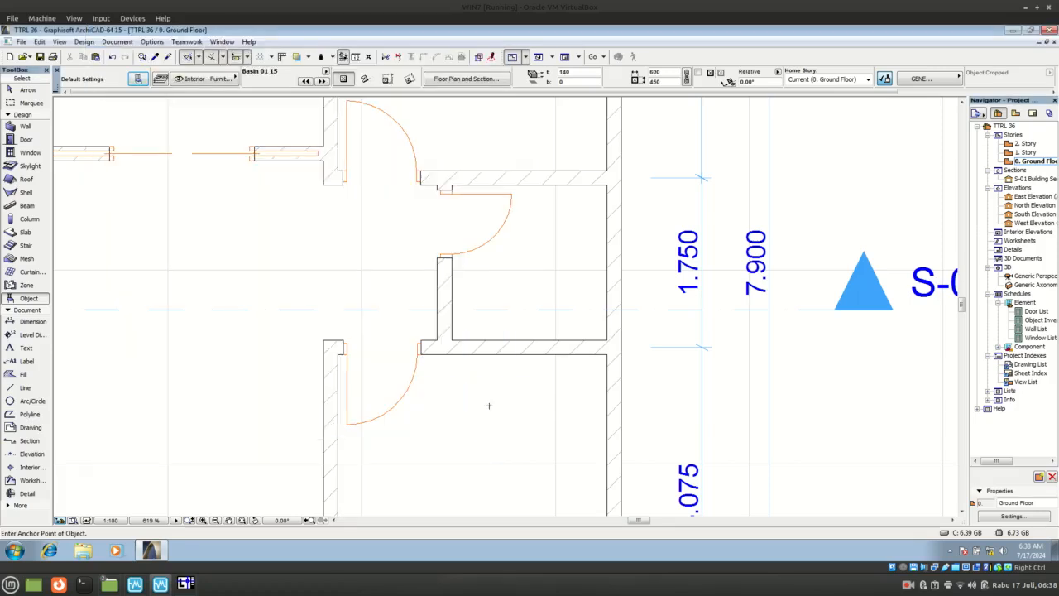
pyautogui.click(469, 339)
pyautogui.click(493, 339)
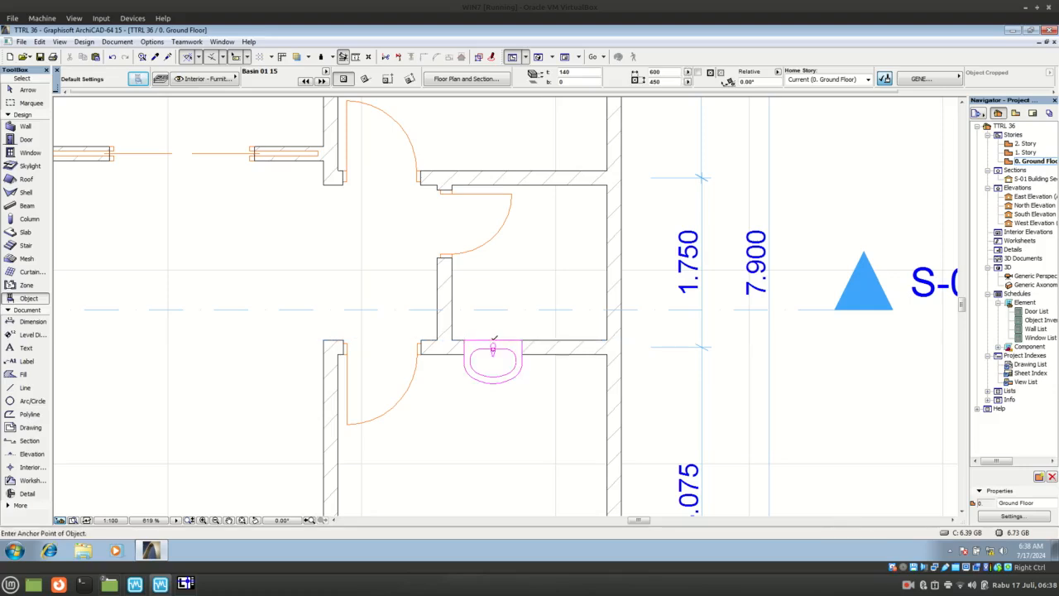
# - Rotate the basin 180° about the midpoint of its back edge so it faces into the bathroom
pyautogui.keyDown('shift'); pyautogui.click(520, 374); pyautogui.keyUp('shift')
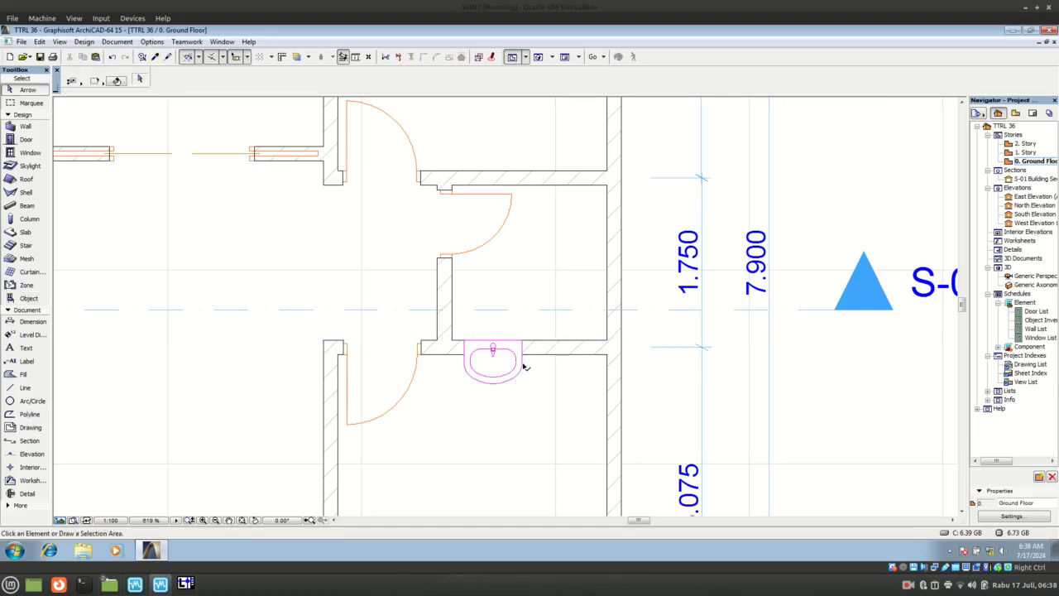
pyautogui.click(517, 384)
pyautogui.scroll(2, 496, 343)
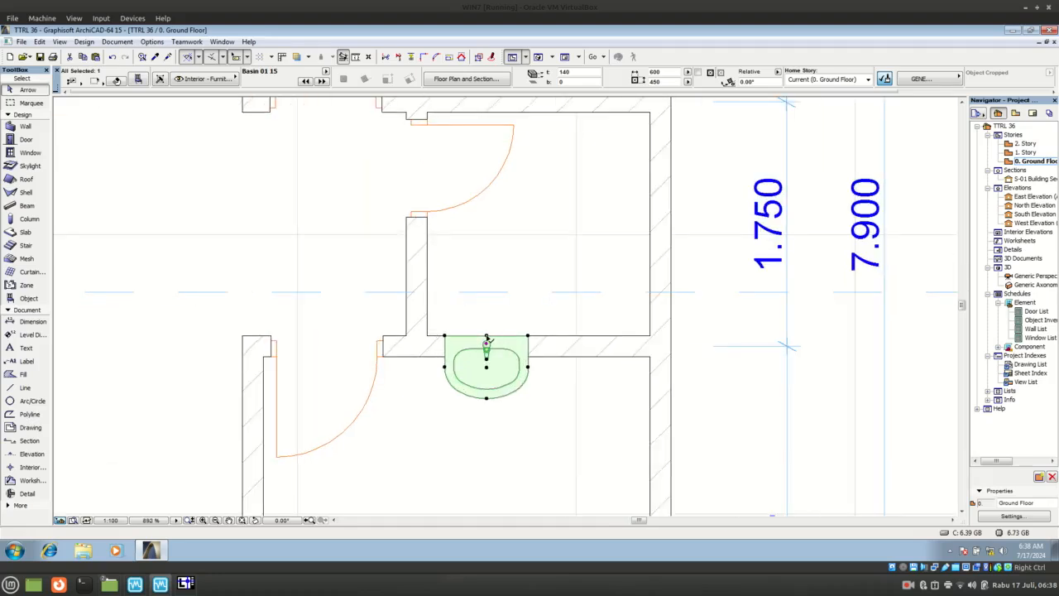
pyautogui.rightClick(488, 339)
pyautogui.moveTo(568, 207)
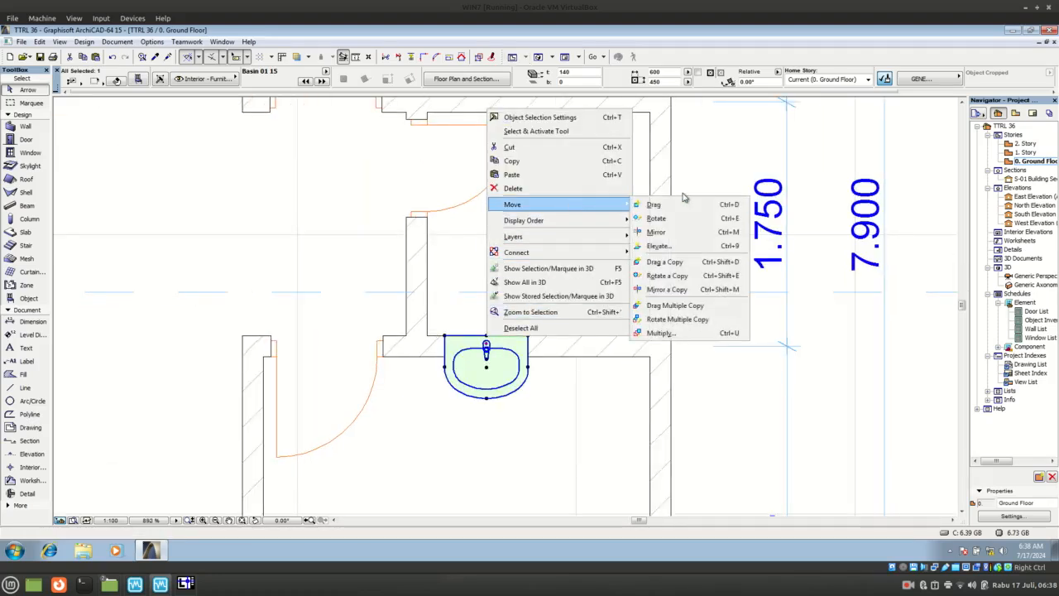
pyautogui.click(684, 220)
pyautogui.click(487, 337)
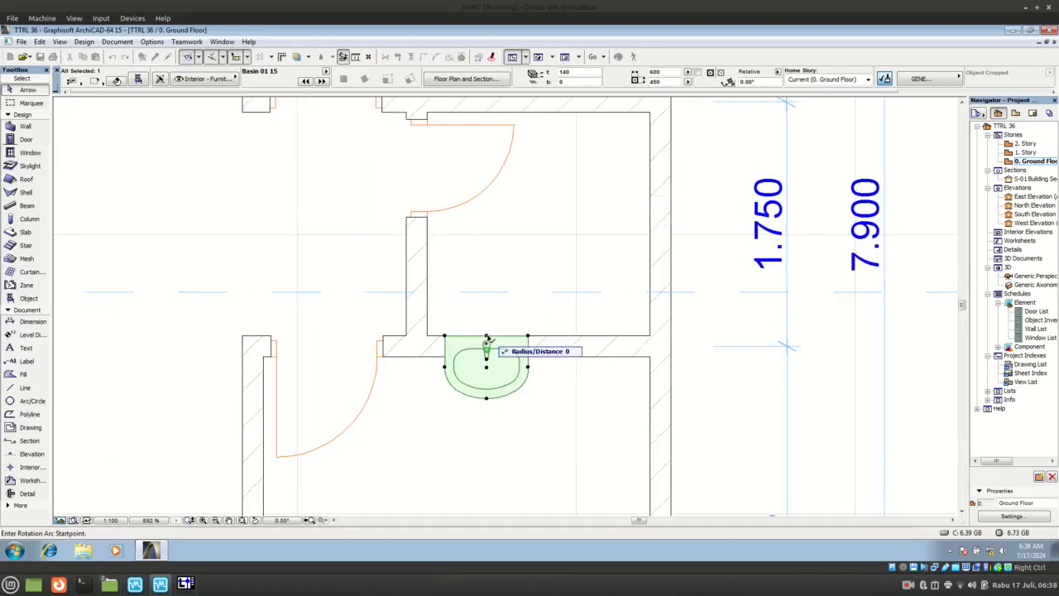
pyautogui.click(566, 336)
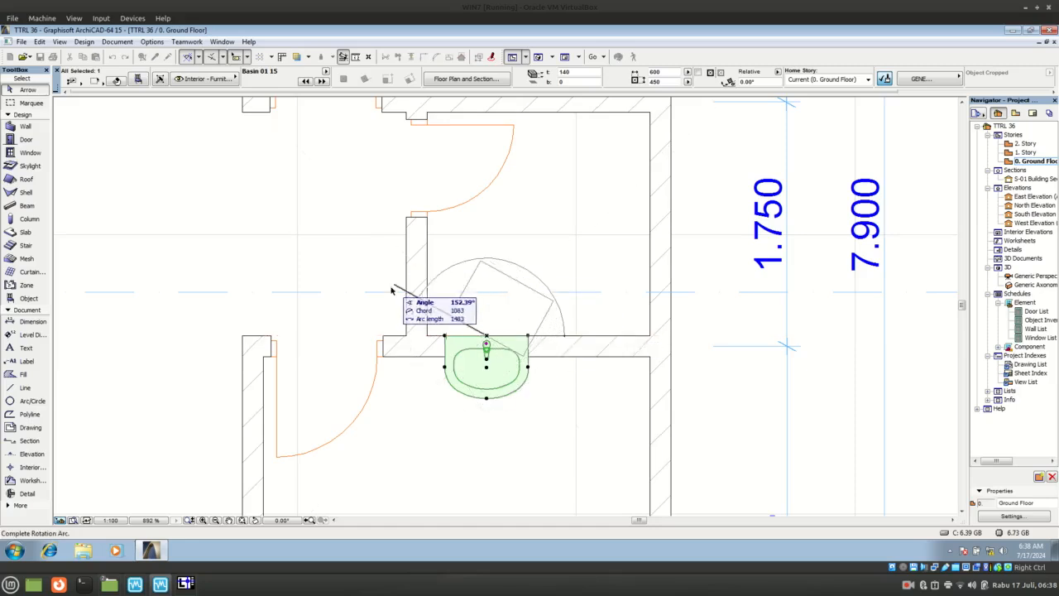
pyautogui.click(364, 340)
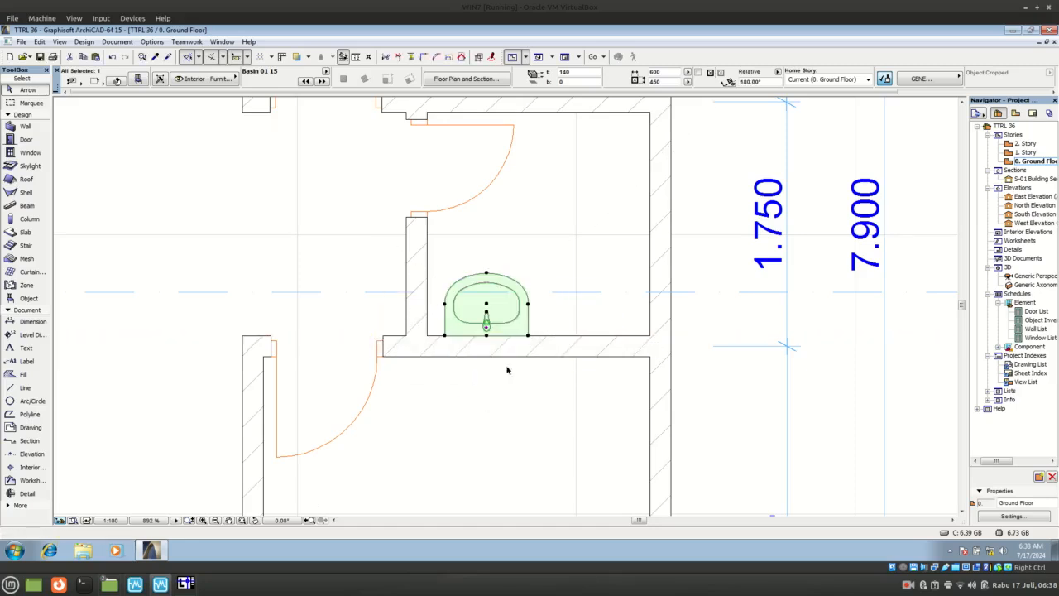
pyautogui.click(485, 432)
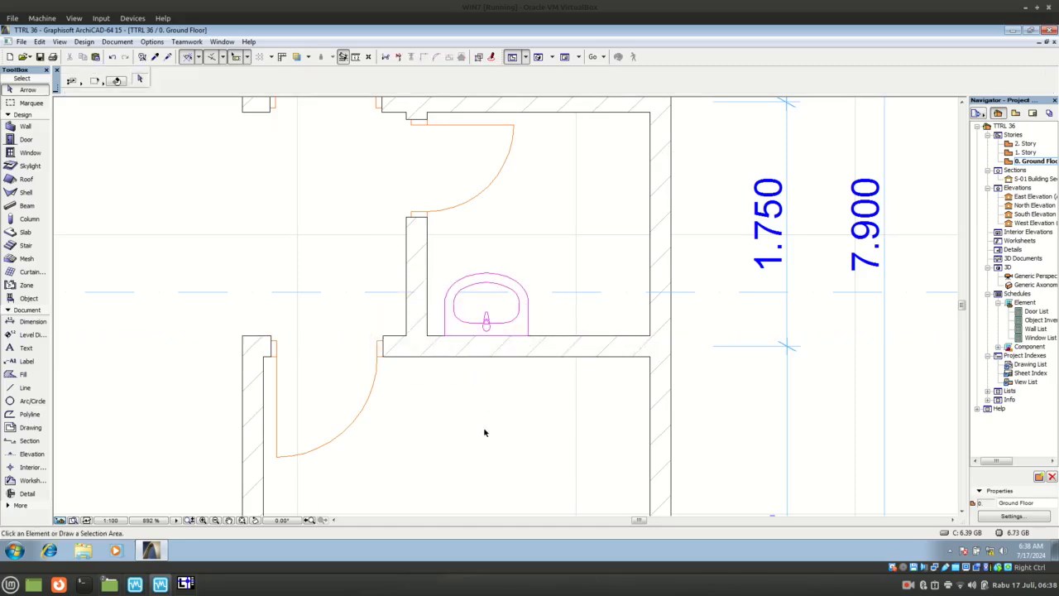
# - Check the reference drawing, then browse the object library's plumbing fixtures to the WC, Bidets, Urinals 15 folder
pyautogui.click(187, 585)
pyautogui.click(187, 585)
pyautogui.click(27, 299)
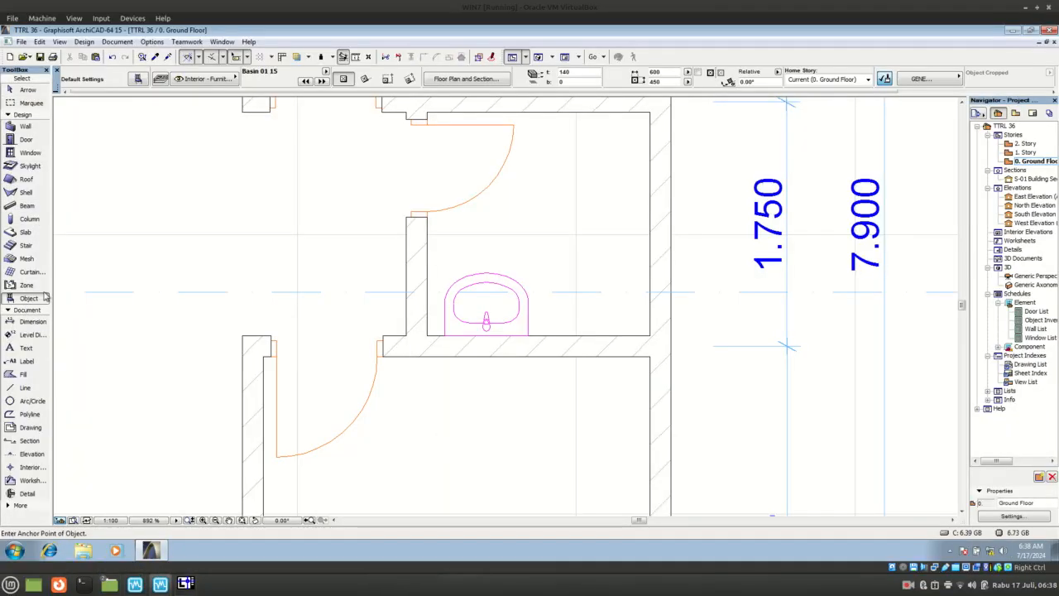
pyautogui.click(139, 78)
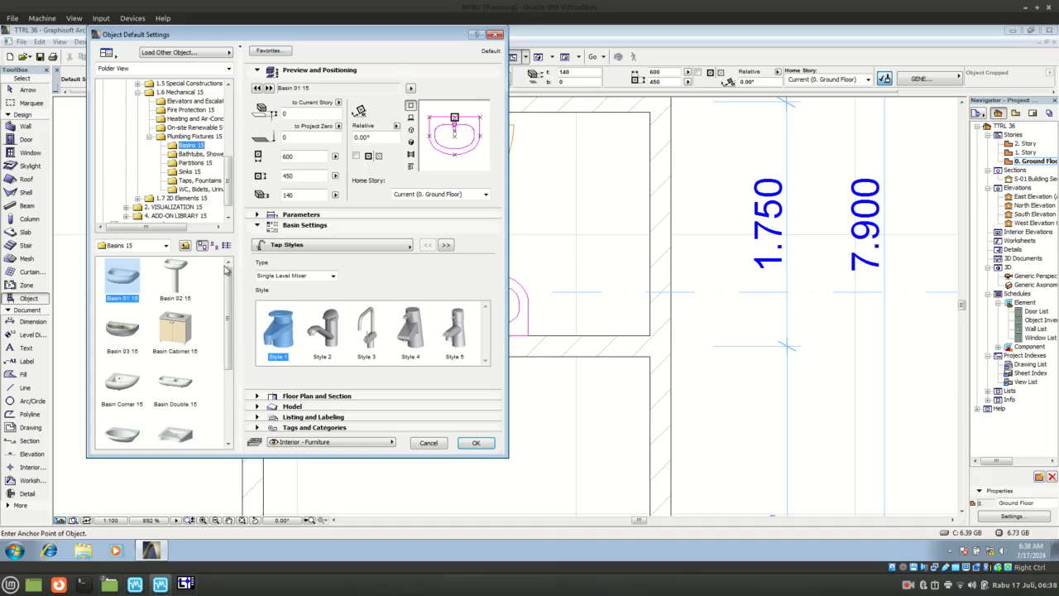
pyautogui.click(200, 154)
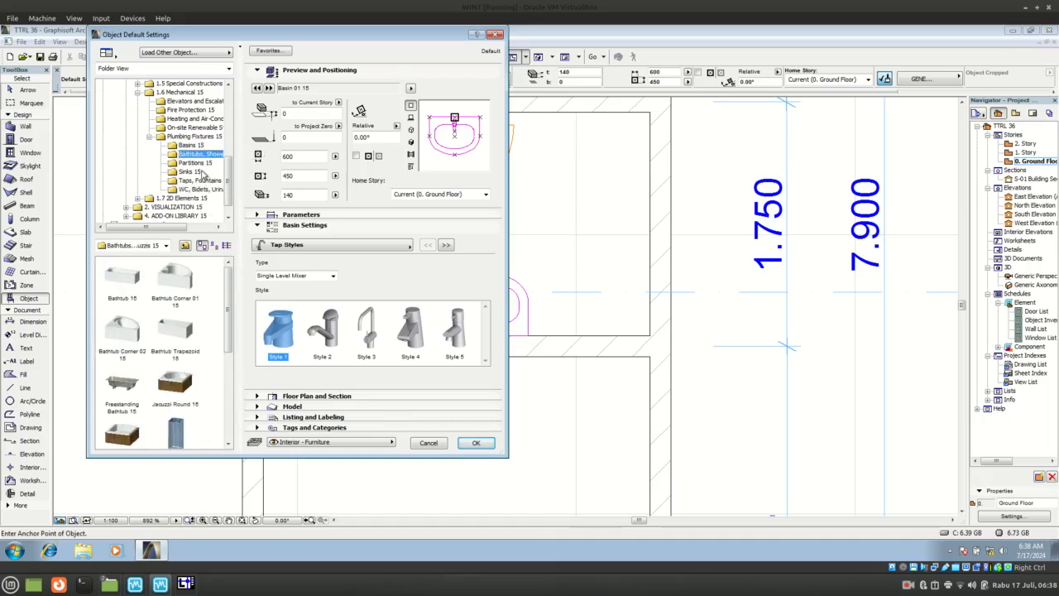
pyautogui.click(202, 171)
pyautogui.click(200, 180)
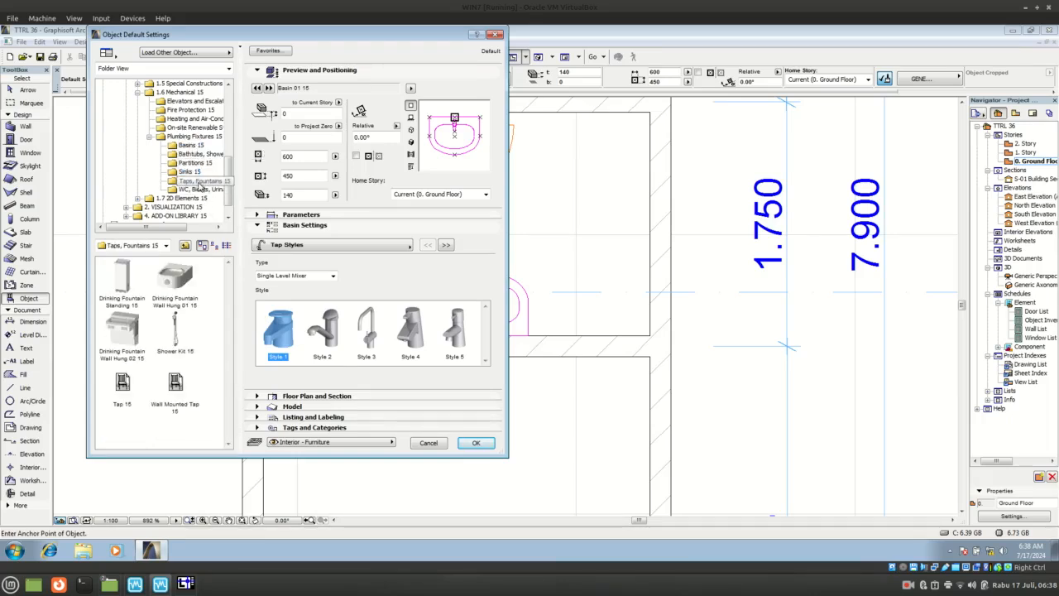
pyautogui.click(200, 190)
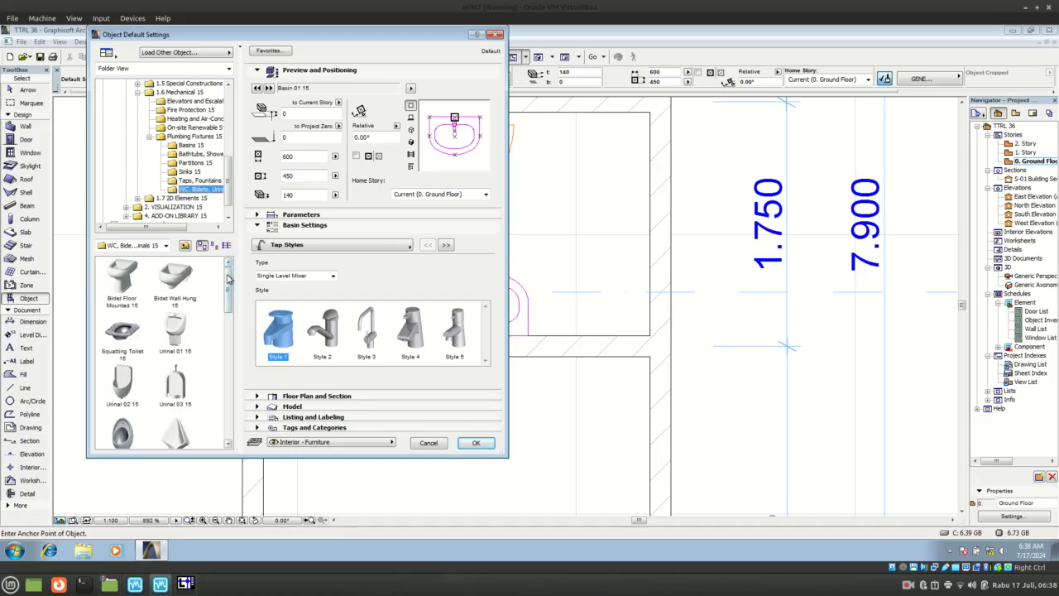
# - Choose WC Low Tank 15 and place it on the inner face of the bathroom's outer side wall
pyautogui.moveTo(229, 277); pyautogui.dragTo(228, 343)
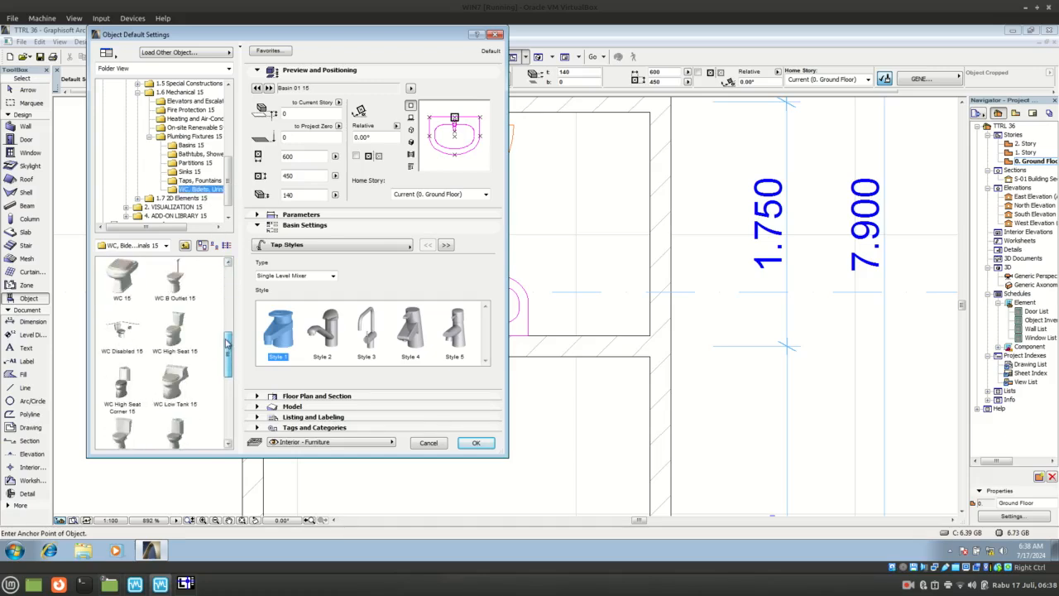
pyautogui.click(172, 378)
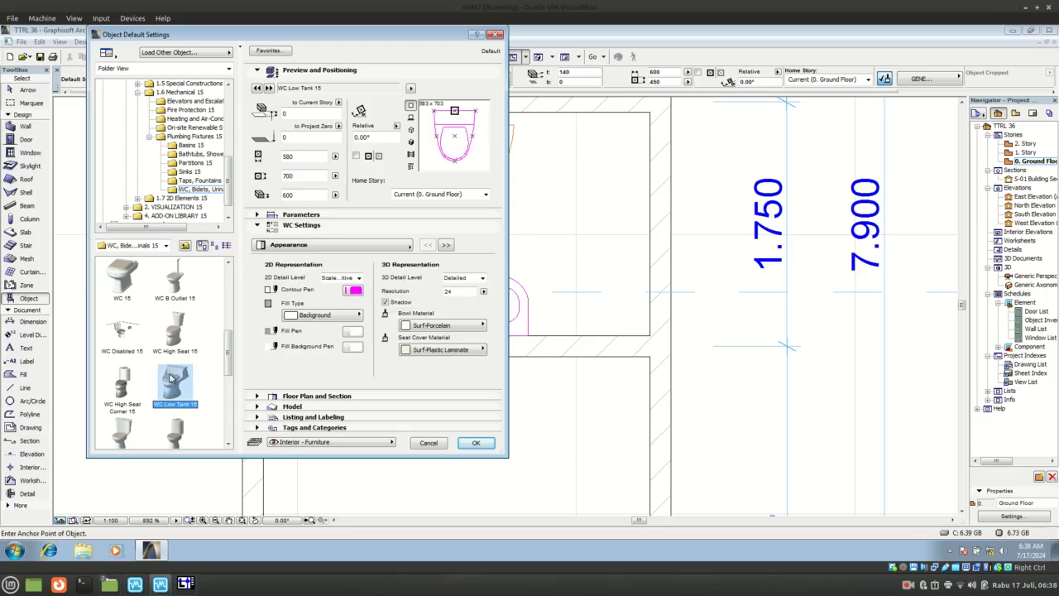
pyautogui.click(475, 443)
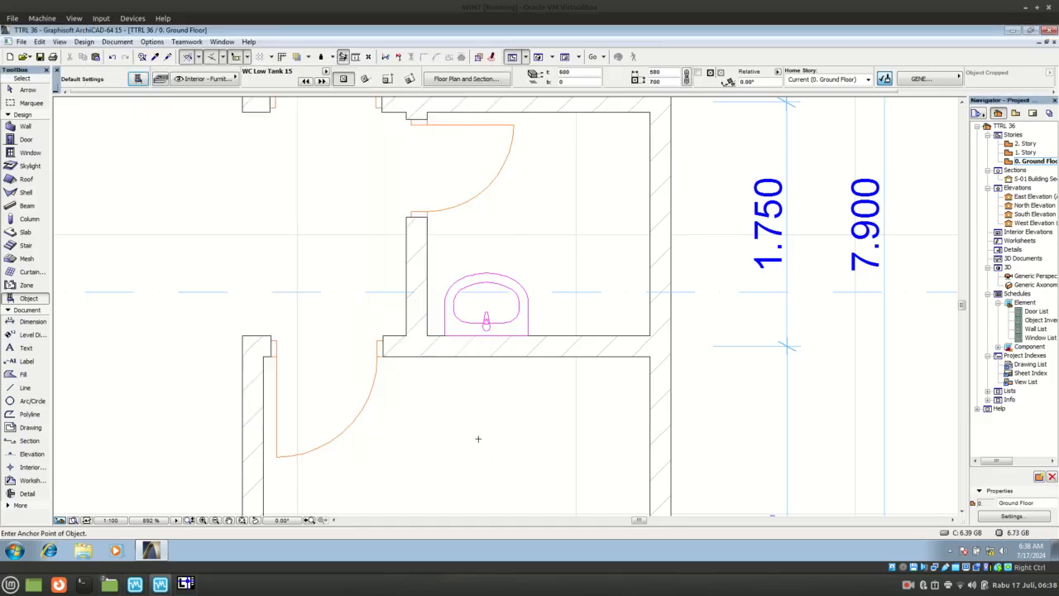
pyautogui.click(649, 250)
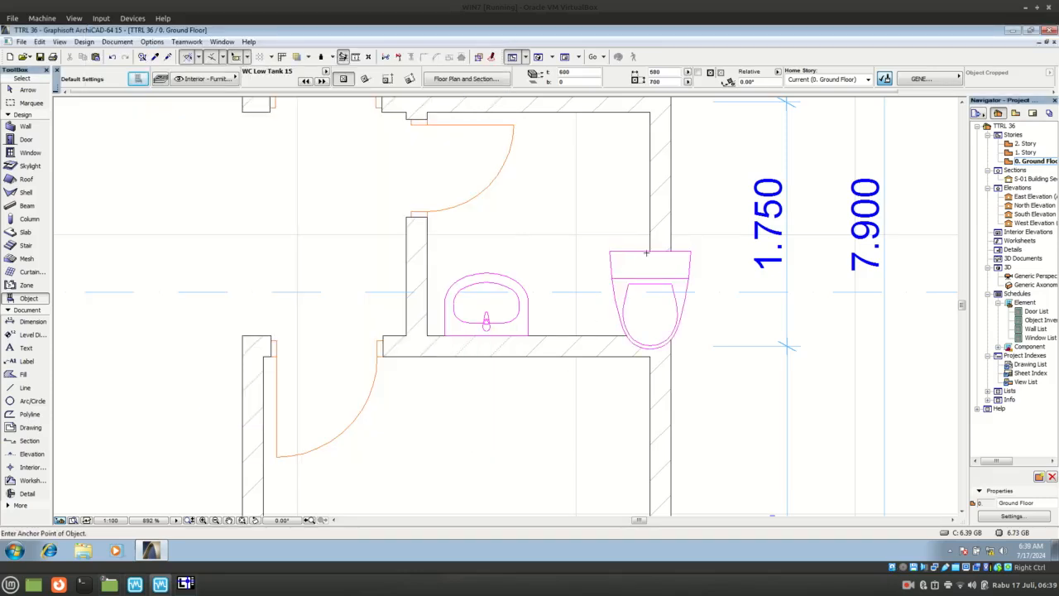
# - Rotate the toilet -90° about the midpoint of its tank's back edge so the tank sits against the outer wall
pyautogui.press('shift')
pyautogui.click(686, 256)
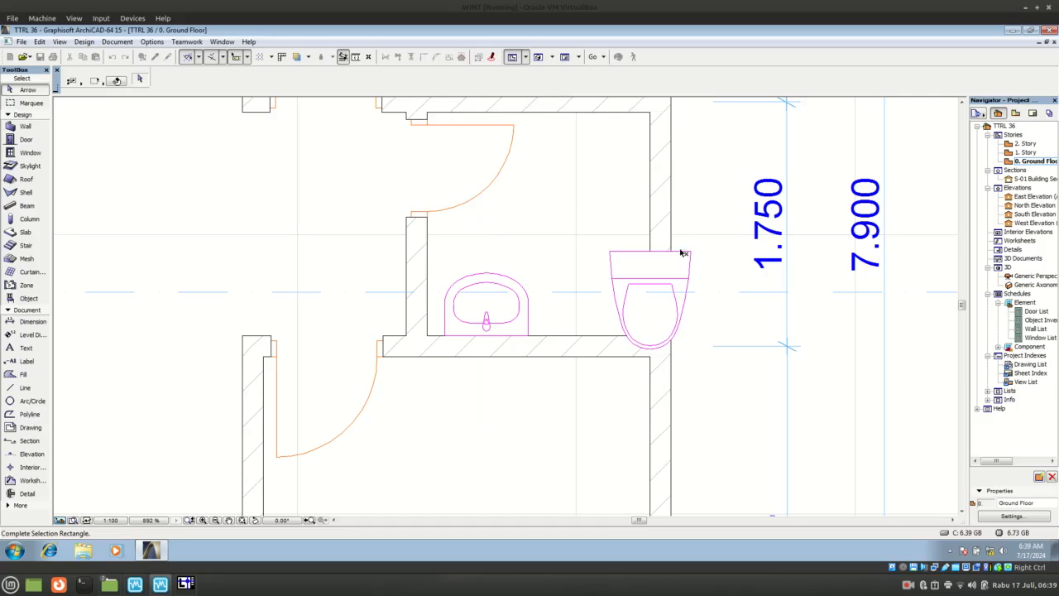
pyautogui.click(679, 255)
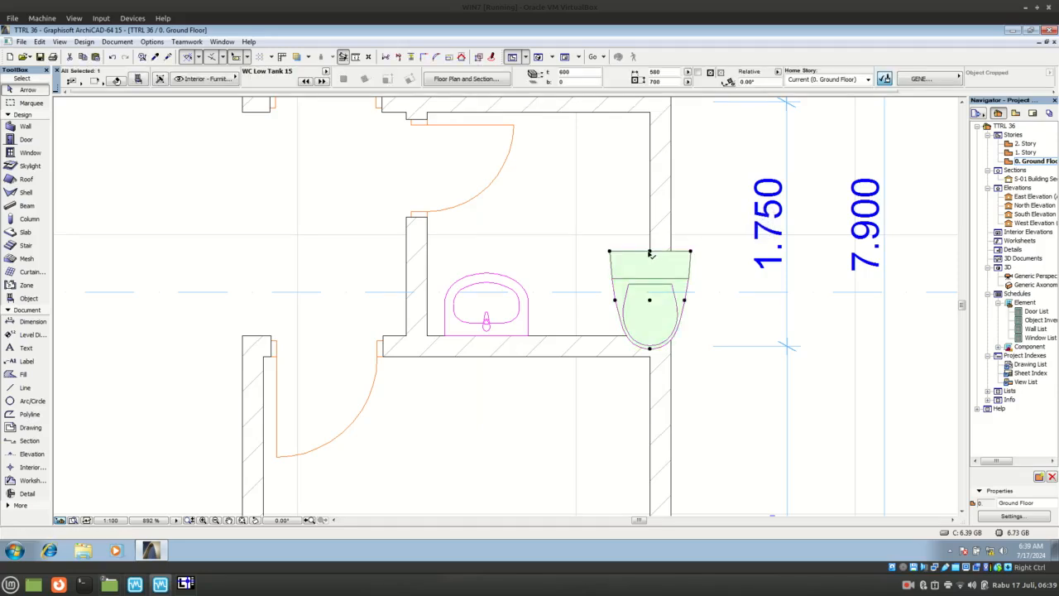
pyautogui.click(651, 252)
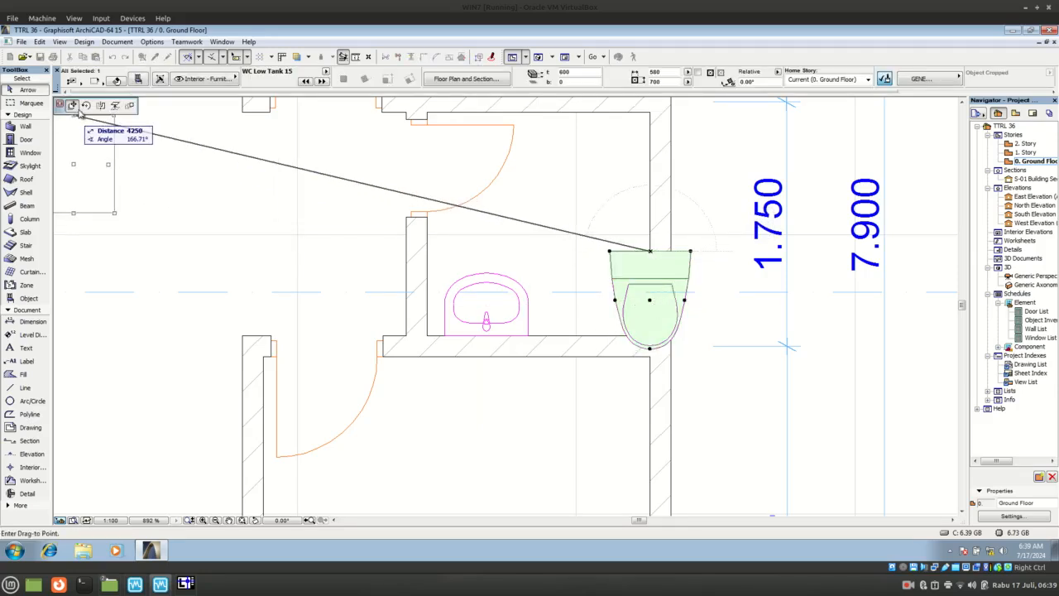
pyautogui.click(86, 105)
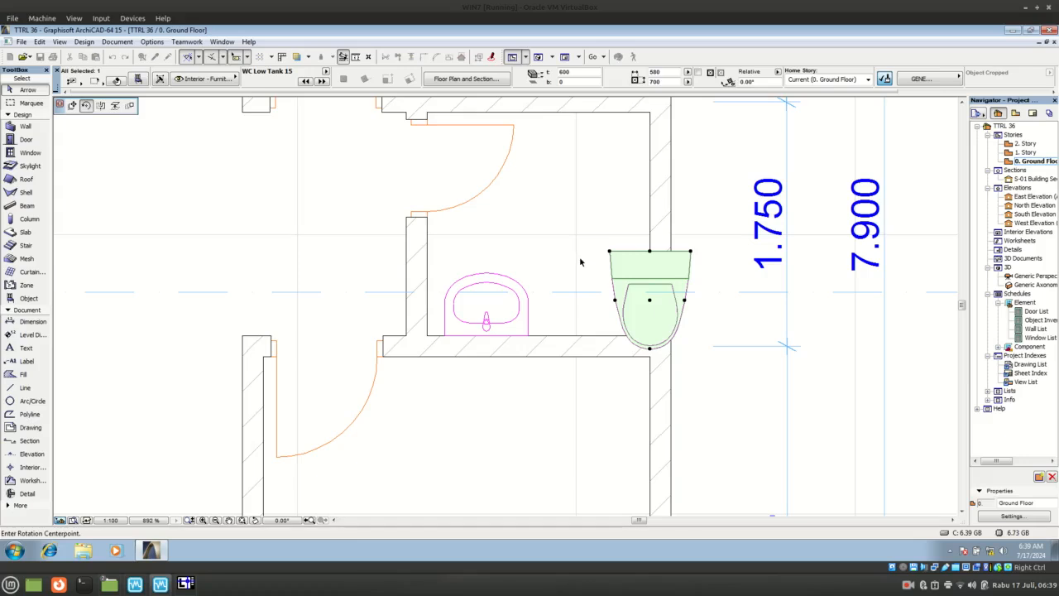
pyautogui.click(650, 252)
pyautogui.click(715, 251)
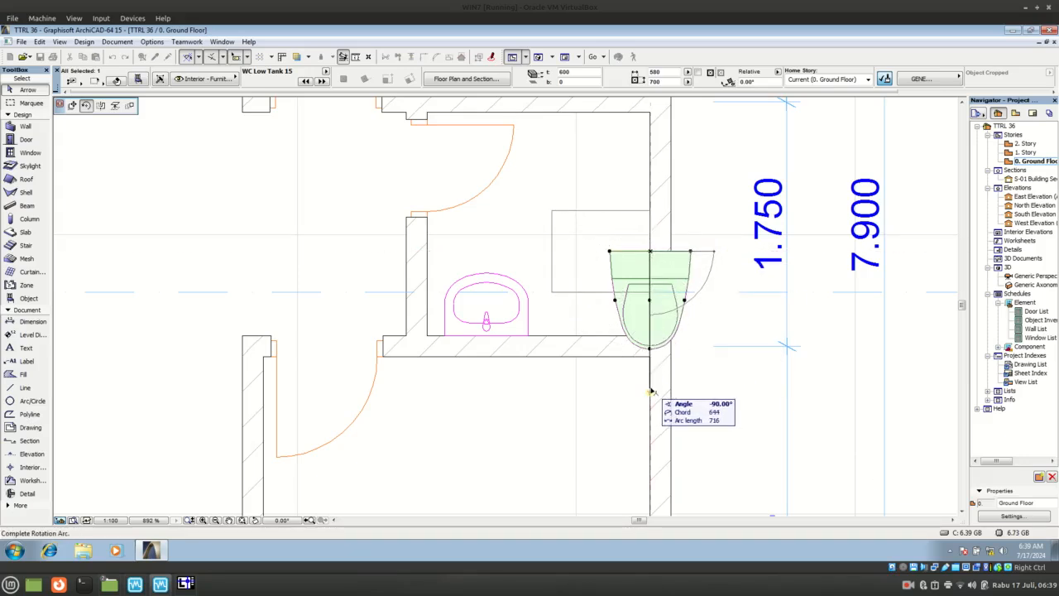
pyautogui.click(660, 364)
pyautogui.click(683, 256)
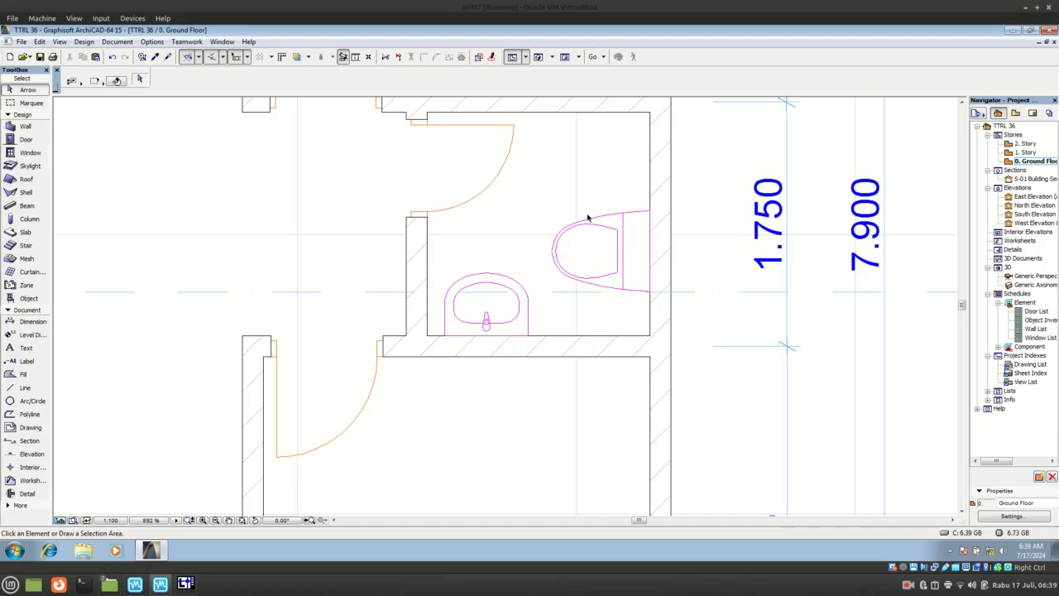
# - Move the toilet a short distance along the outer wall, toward the wall behind the basin, keeping its tank against the wall
pyautogui.scroll(4, 639, 217)
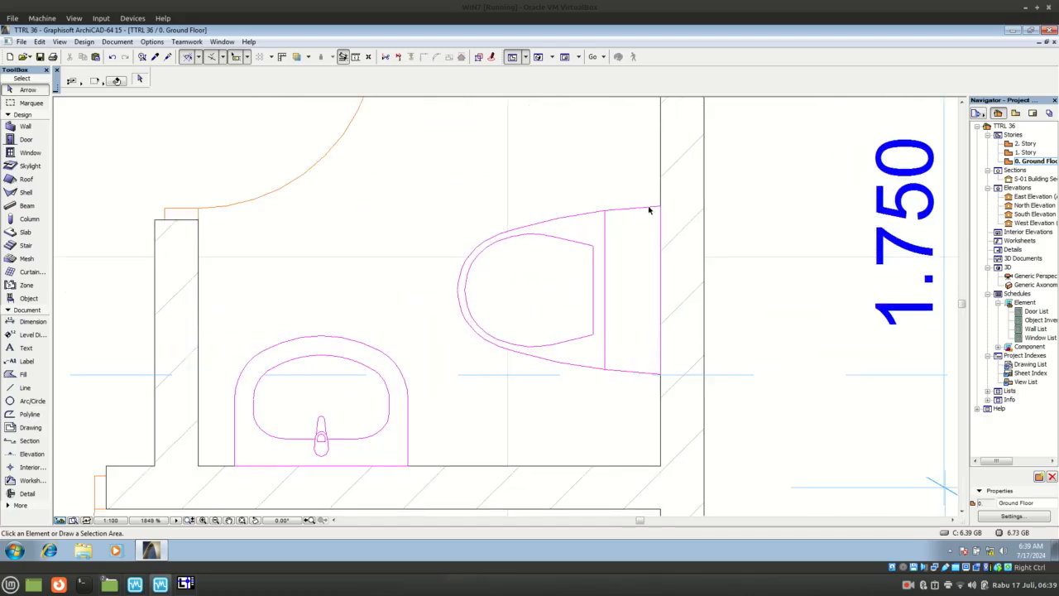
pyautogui.click(661, 209)
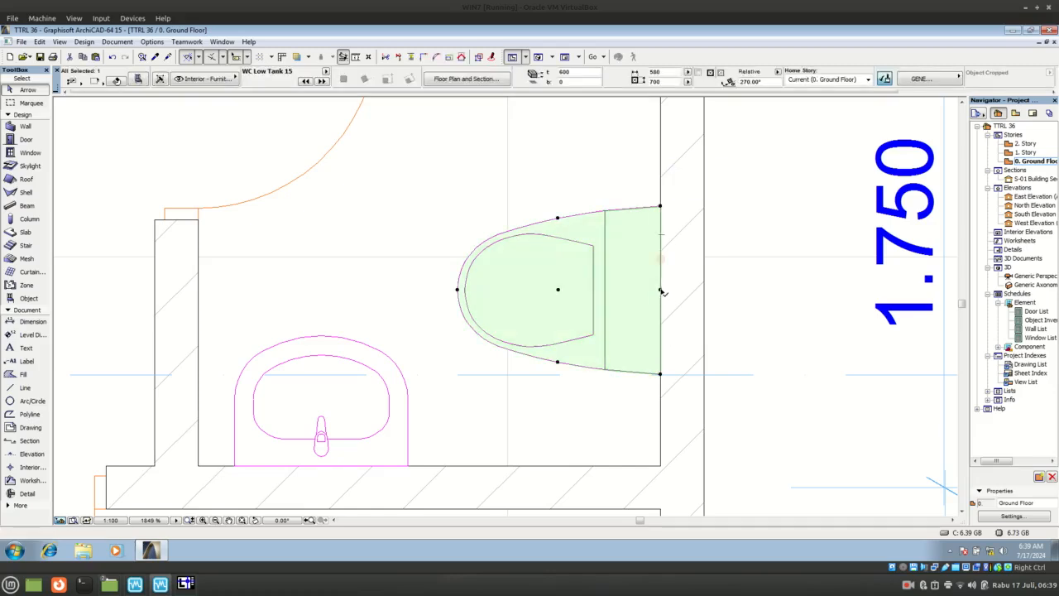
pyautogui.click(660, 290)
pyautogui.hotkey('ctrl', 'e')
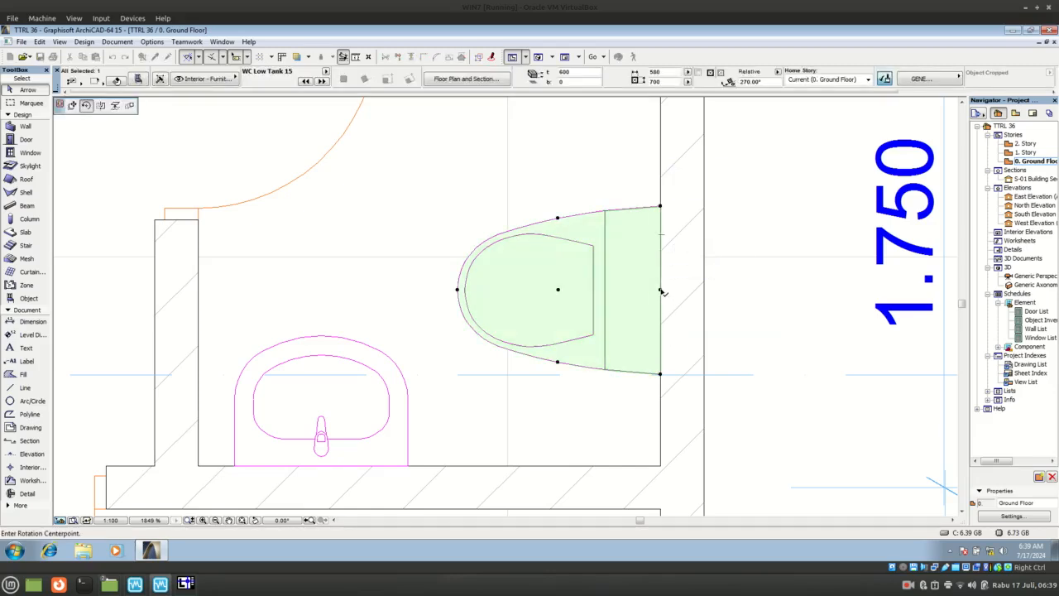
pyautogui.click(661, 289)
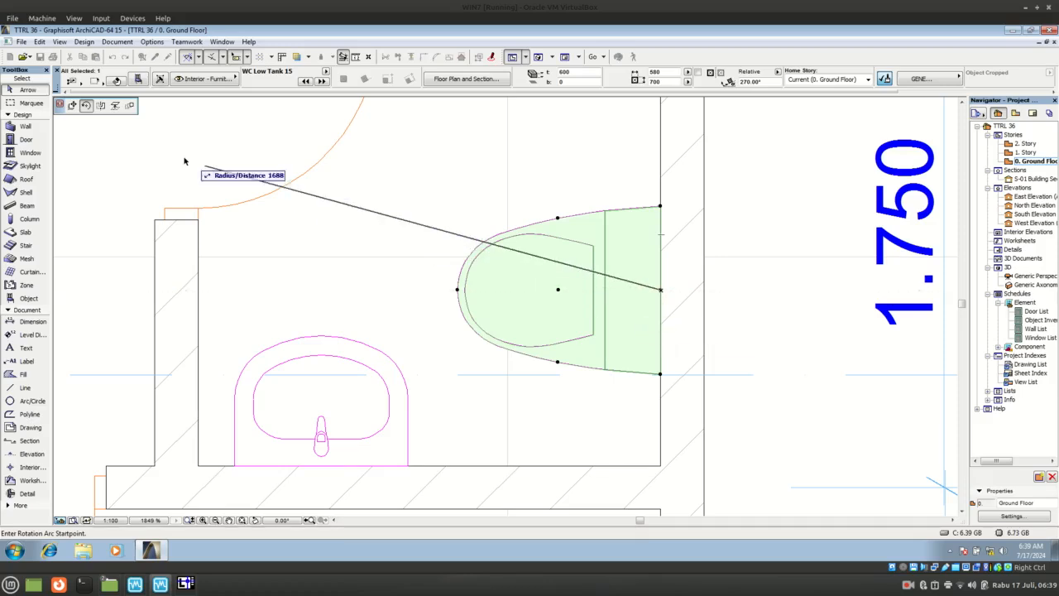
pyautogui.click(72, 105)
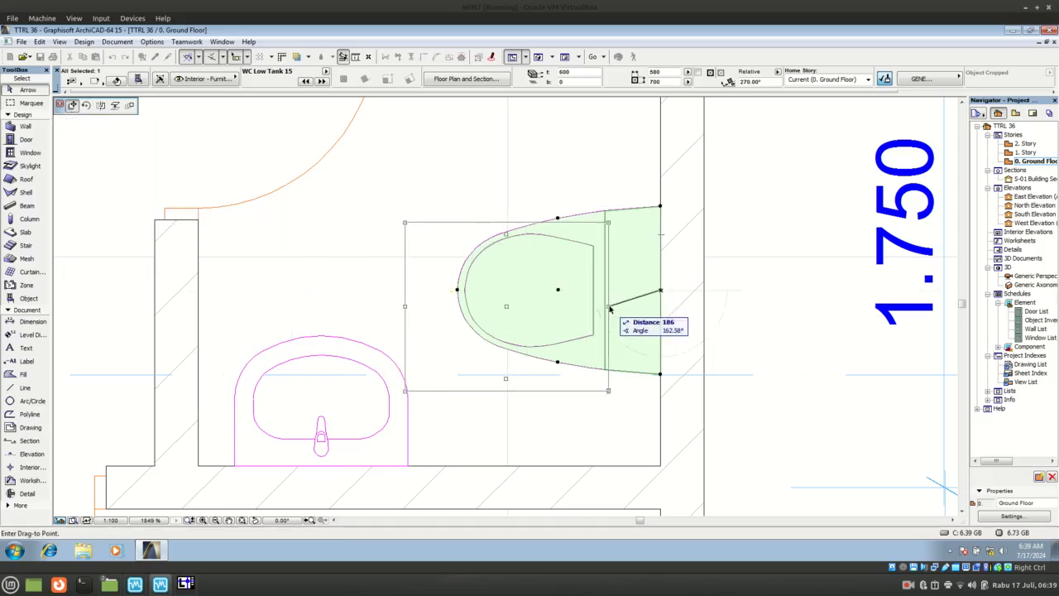
pyautogui.click(662, 327)
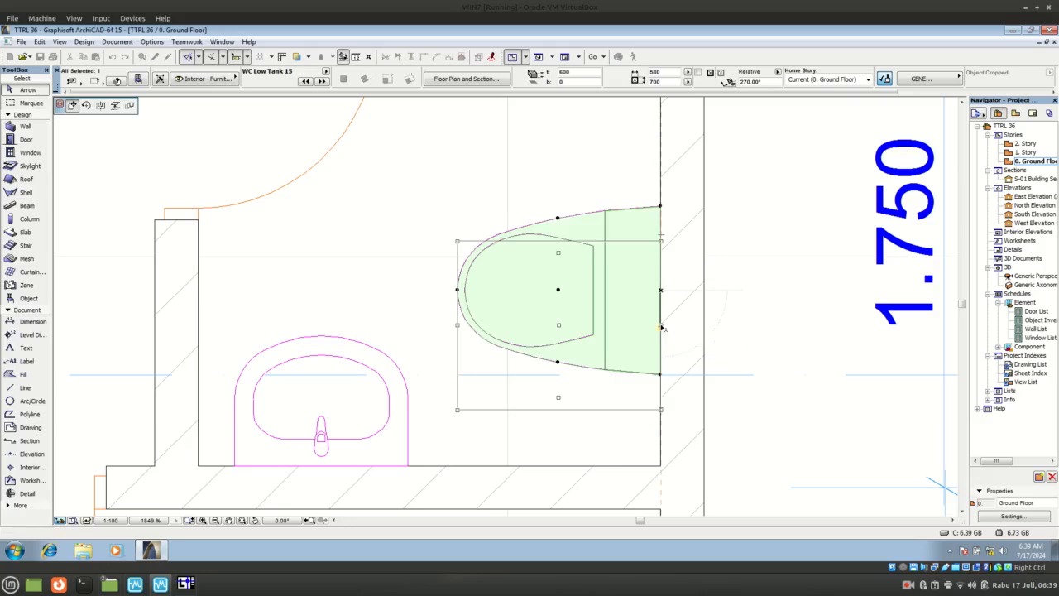
# - Move the basin along its back wall so it sits close to the bathroom's partition wall
pyautogui.click(349, 443)
pyautogui.moveTo(330, 439); pyautogui.dragTo(405, 447)
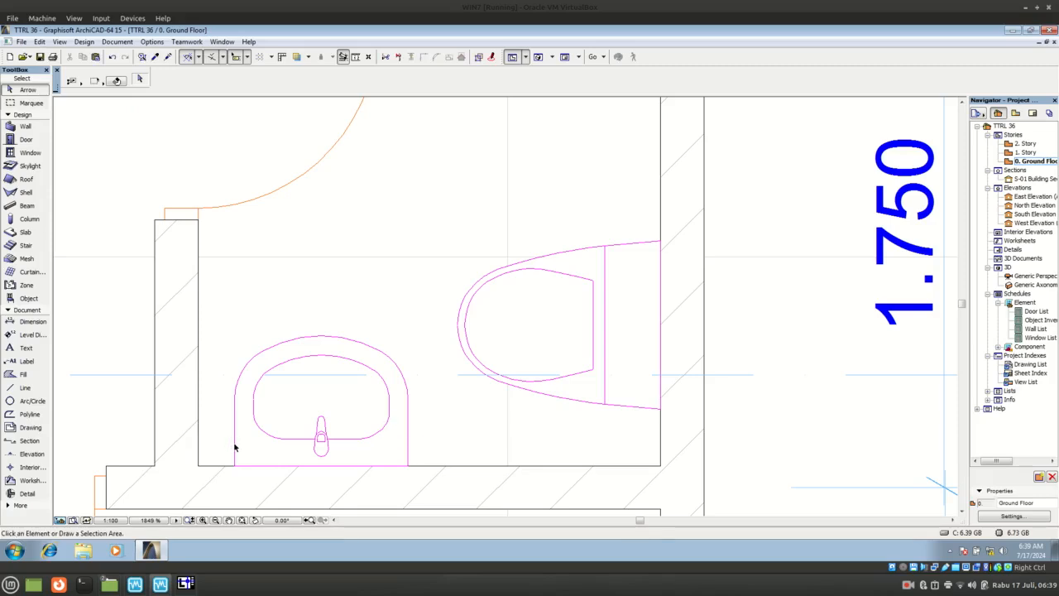
pyautogui.click(239, 469)
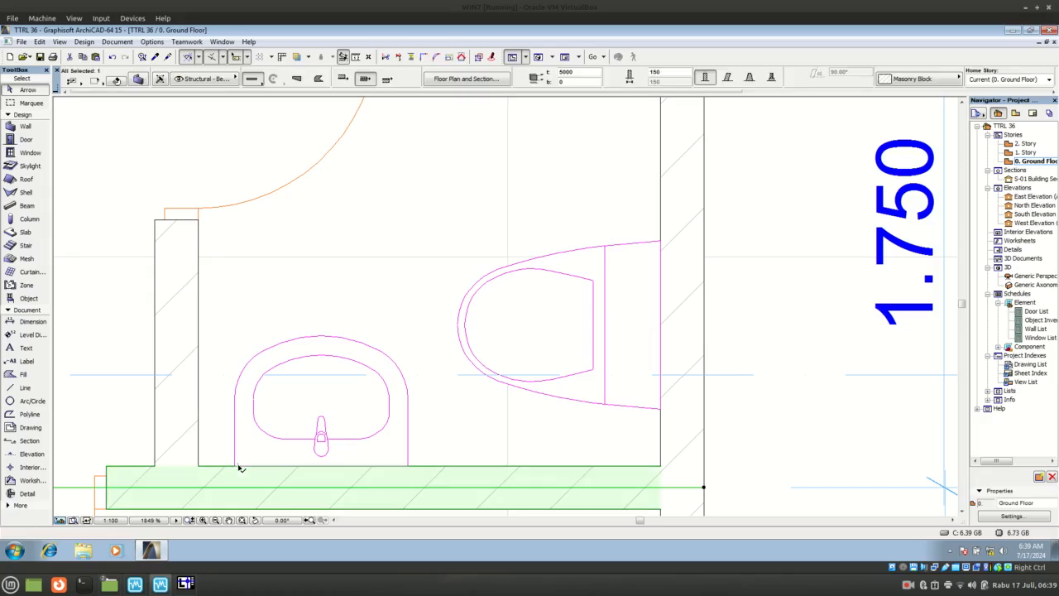
pyautogui.press('Escape')
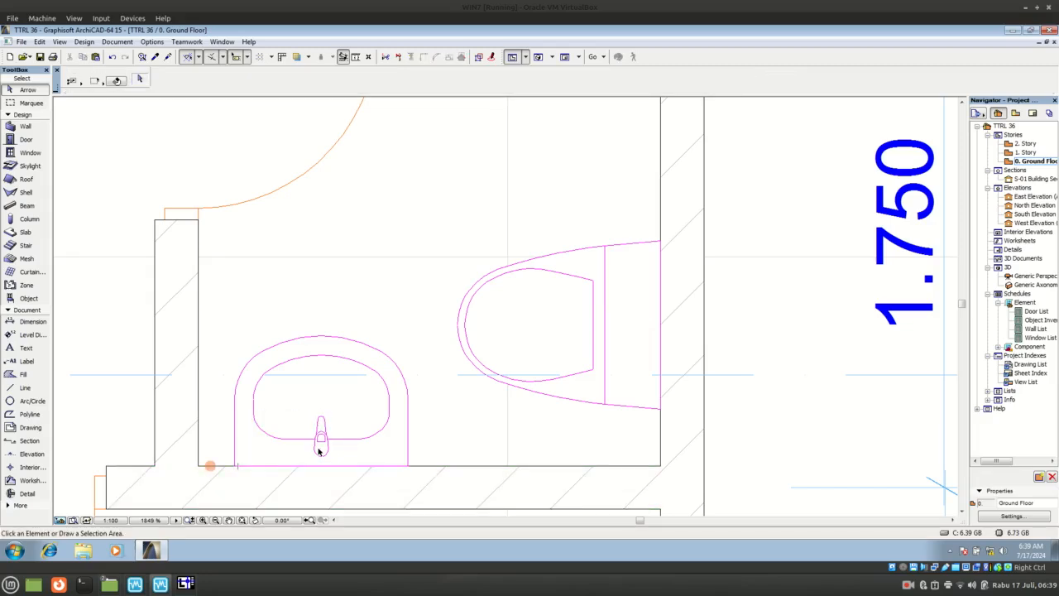
pyautogui.click(405, 457)
pyautogui.press('Escape')
pyautogui.click(324, 343)
pyautogui.press('Escape')
pyautogui.click(322, 468)
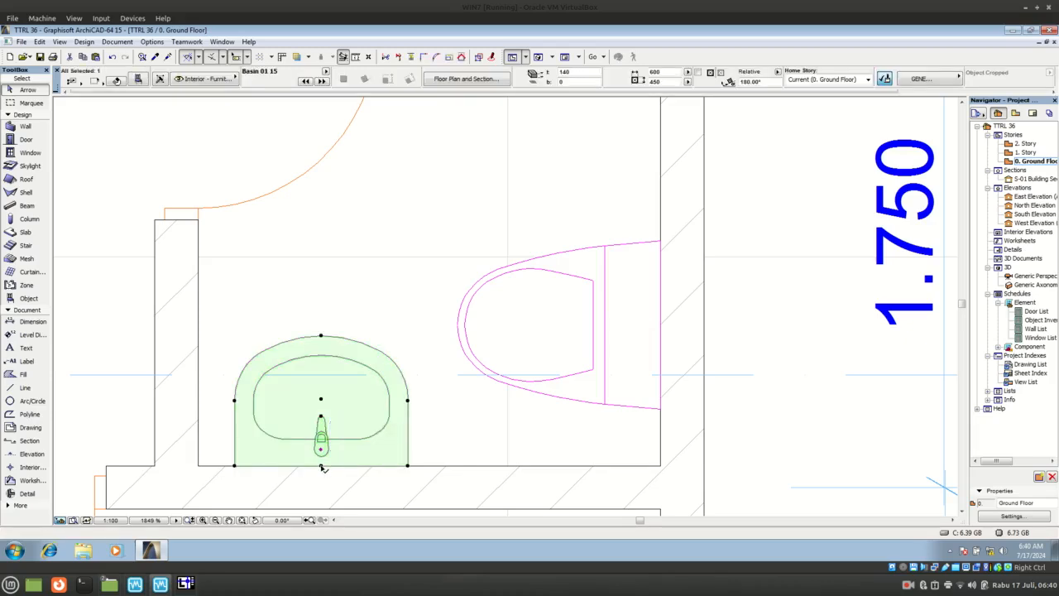
pyautogui.click(321, 466)
pyautogui.click(294, 466)
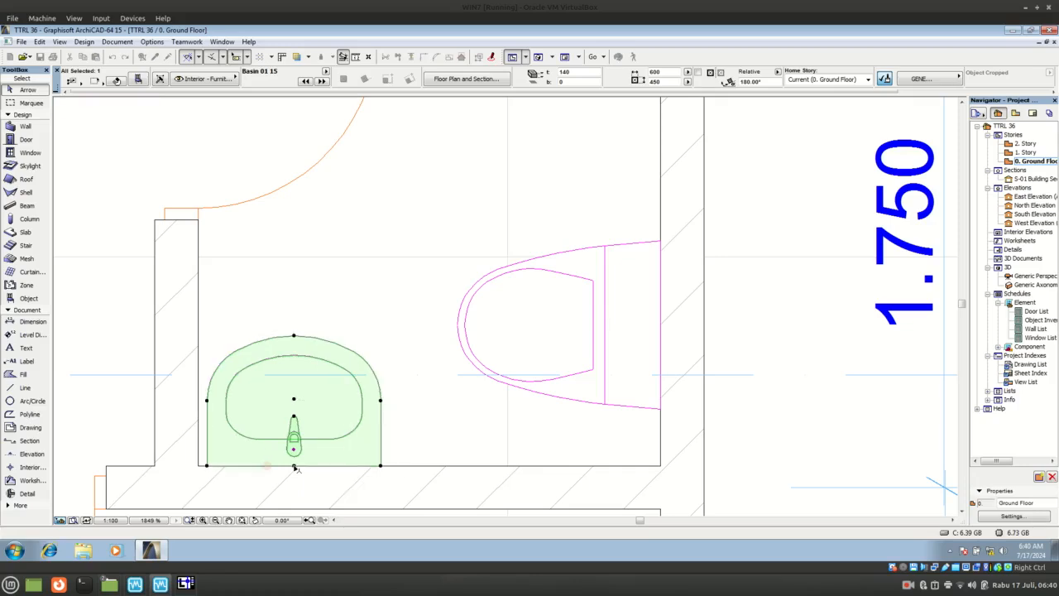
pyautogui.scroll(-3, 490, 450)
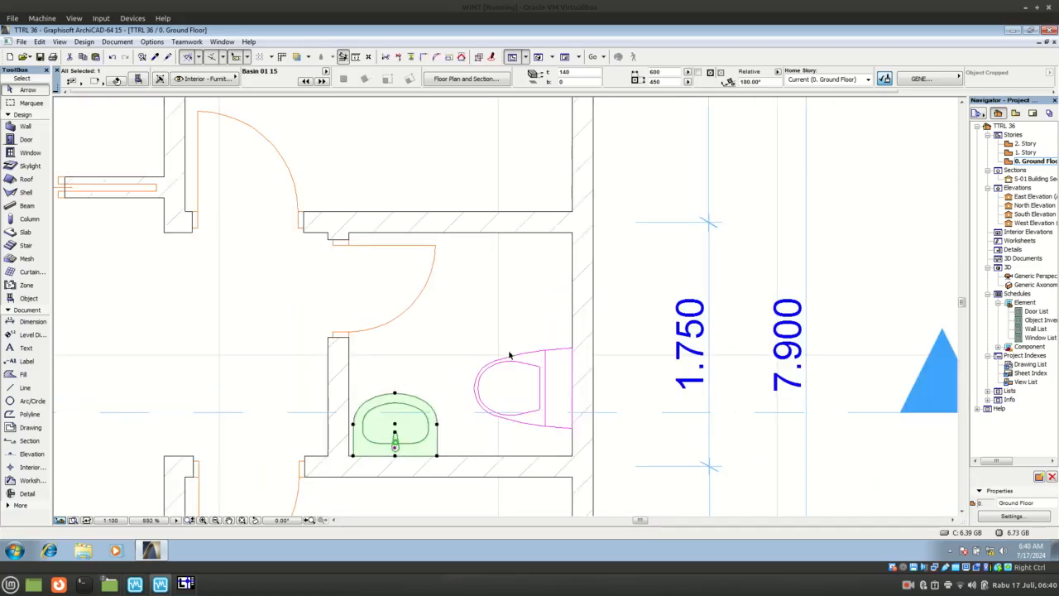
pyautogui.click(481, 388)
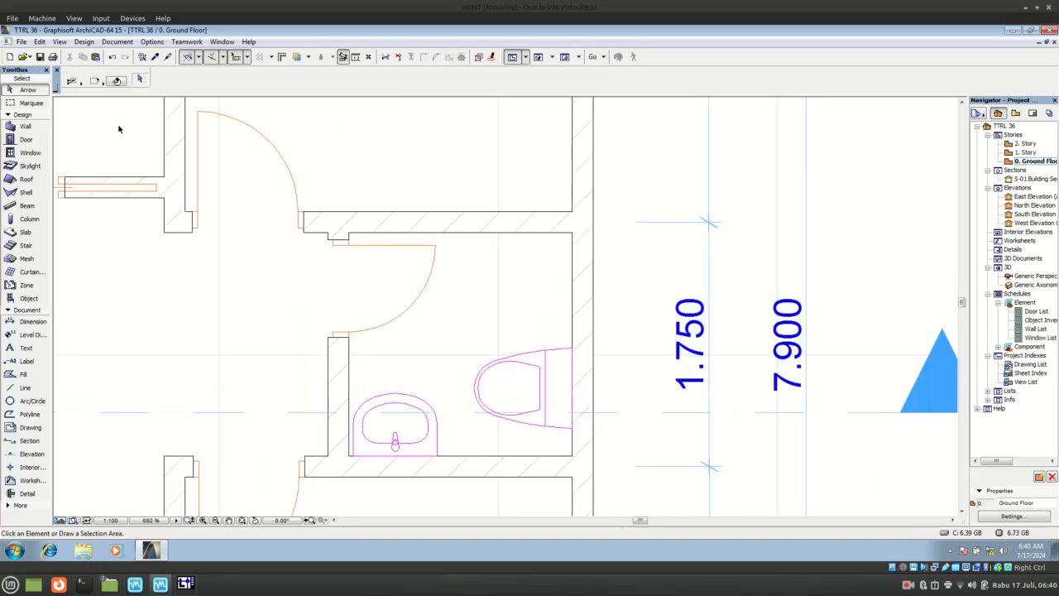
# - Choose Shower Kit 15 from the Taps, Fountains 15 library folder and place it on the bathroom wall opposite the basin
pyautogui.click(25, 297)
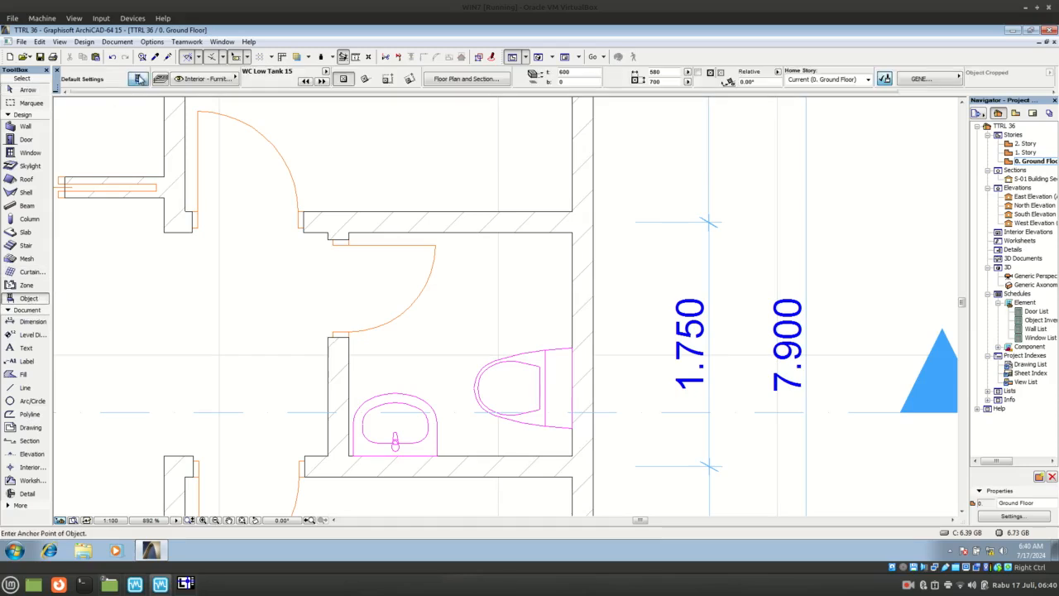
pyautogui.click(139, 78)
pyautogui.moveTo(230, 377); pyautogui.dragTo(235, 280)
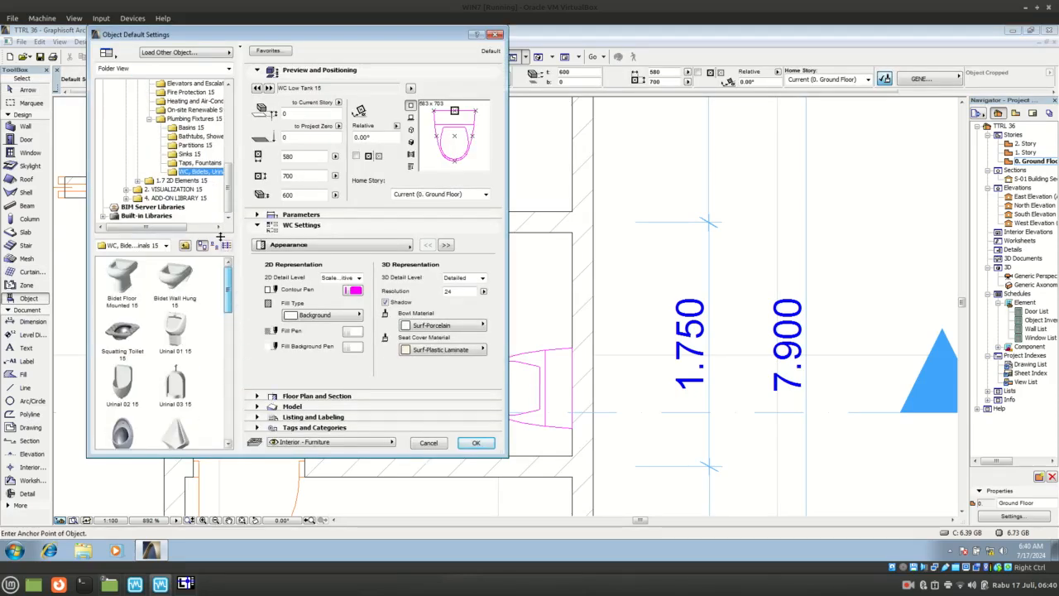
pyautogui.click(200, 162)
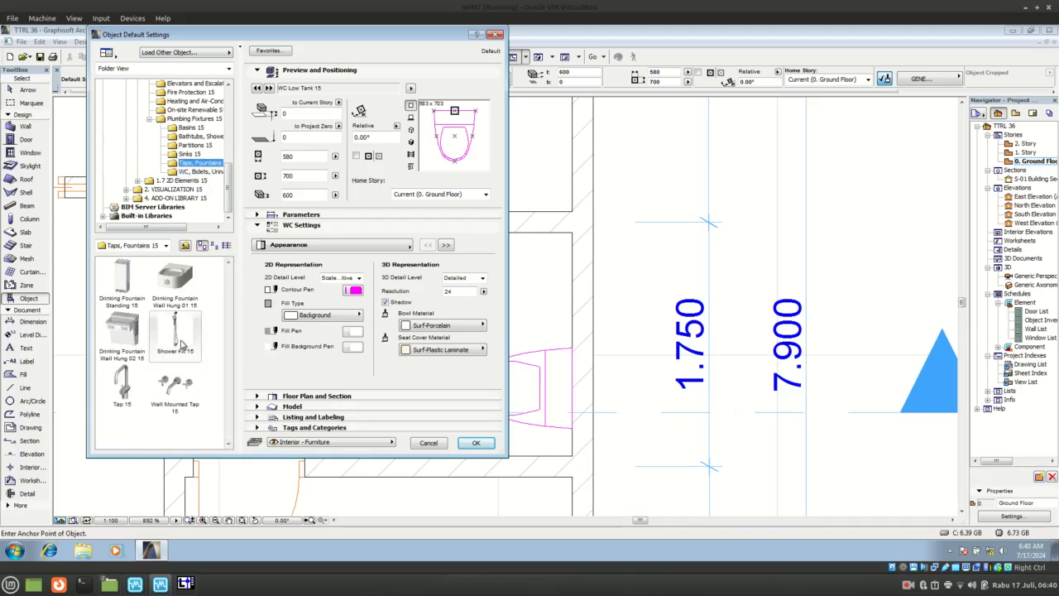
pyautogui.click(182, 344)
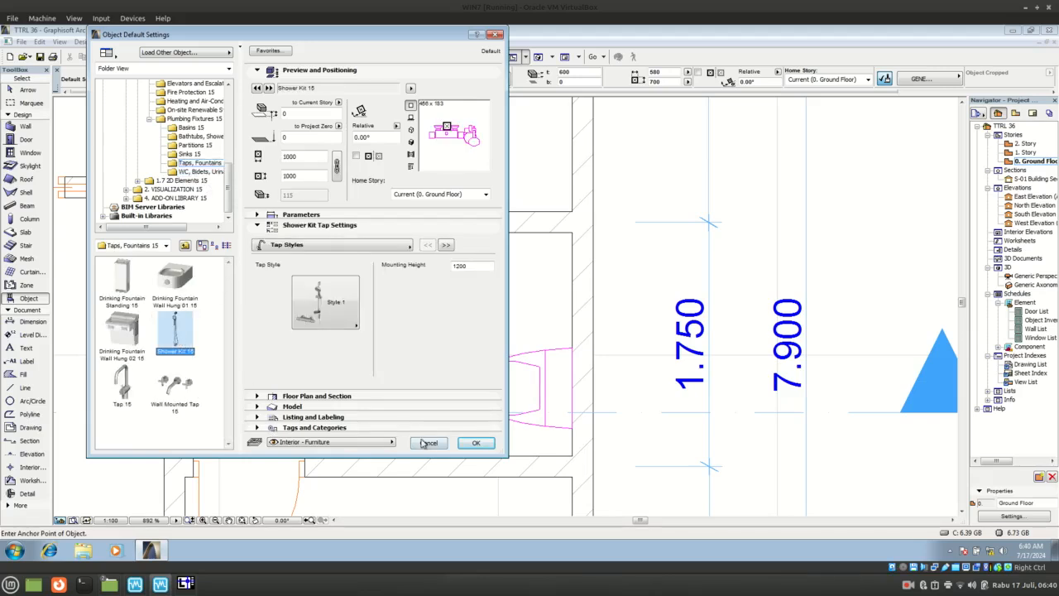
pyautogui.click(476, 444)
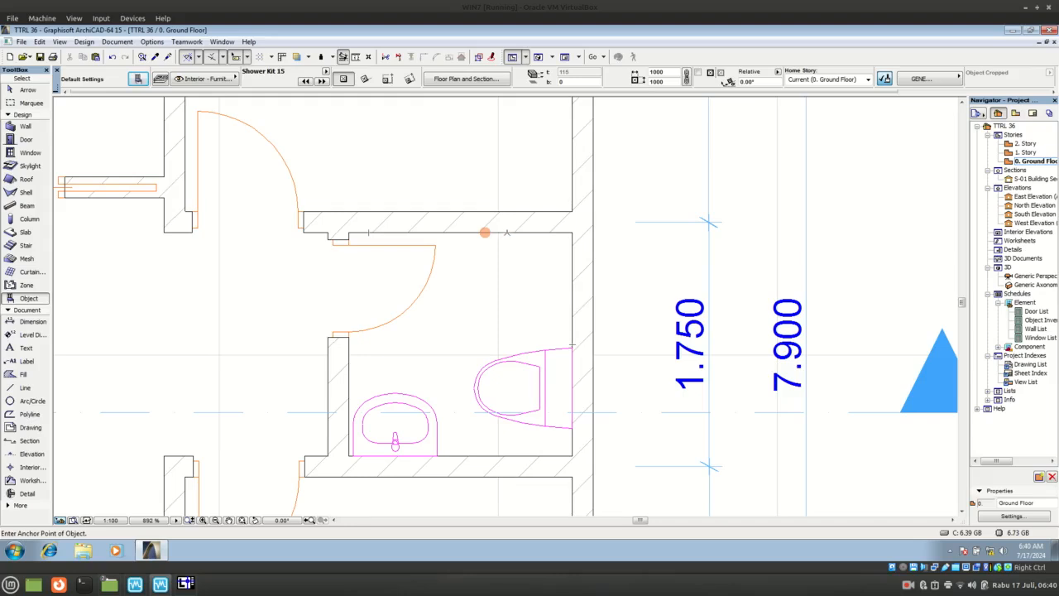
pyautogui.click(485, 232)
pyautogui.press('Escape')
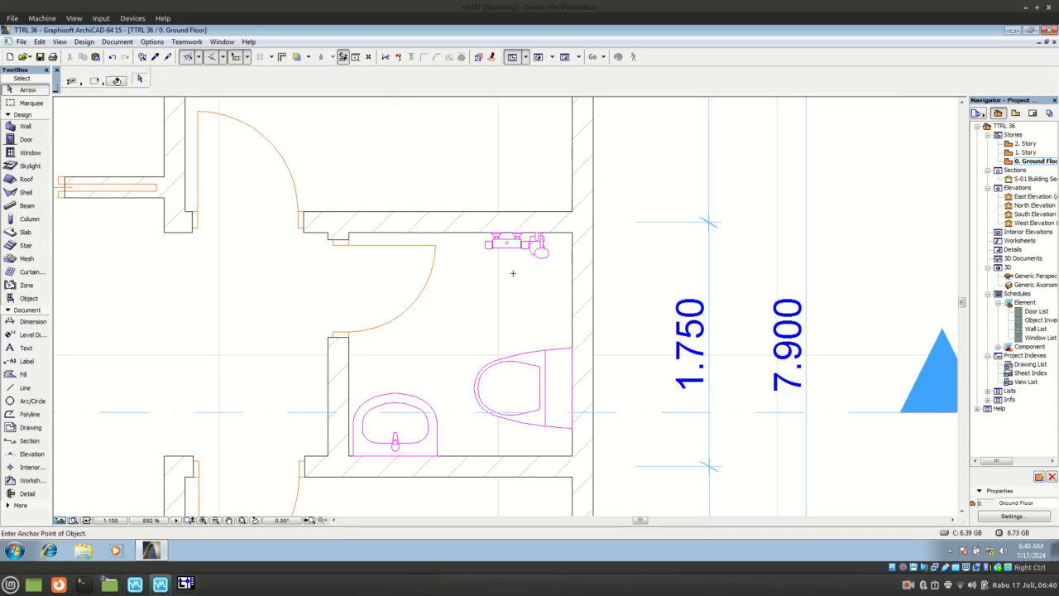
# - Examine the bathroom fixtures and rooms in the 3D perspective from several angles, and return to the ground-floor plan
pyautogui.click(538, 57)
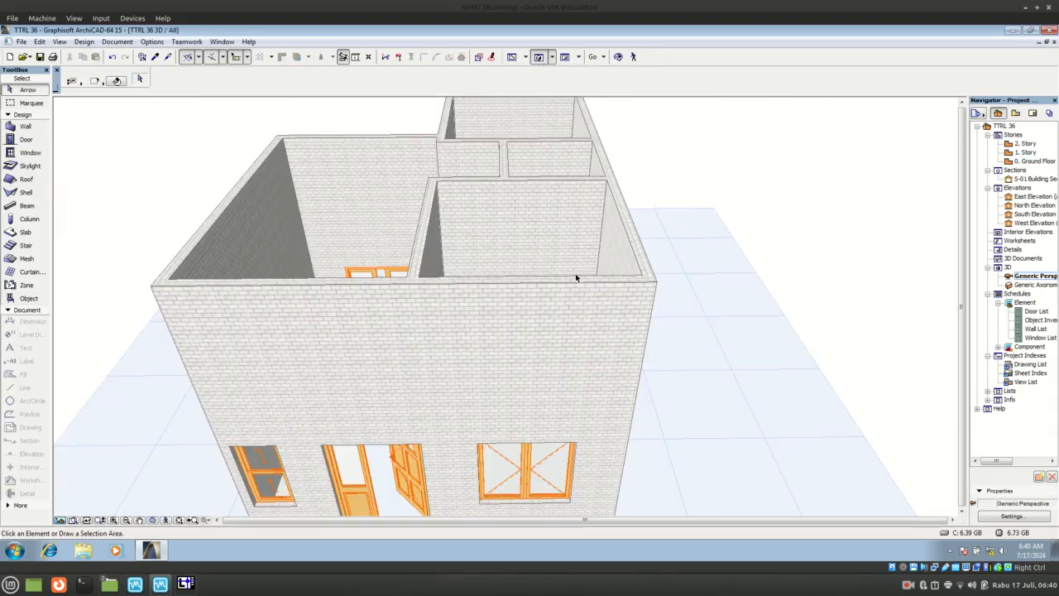
pyautogui.click(618, 57)
pyautogui.moveTo(300, 225); pyautogui.dragTo(476, 132)
pyautogui.scroll(3, 476, 132)
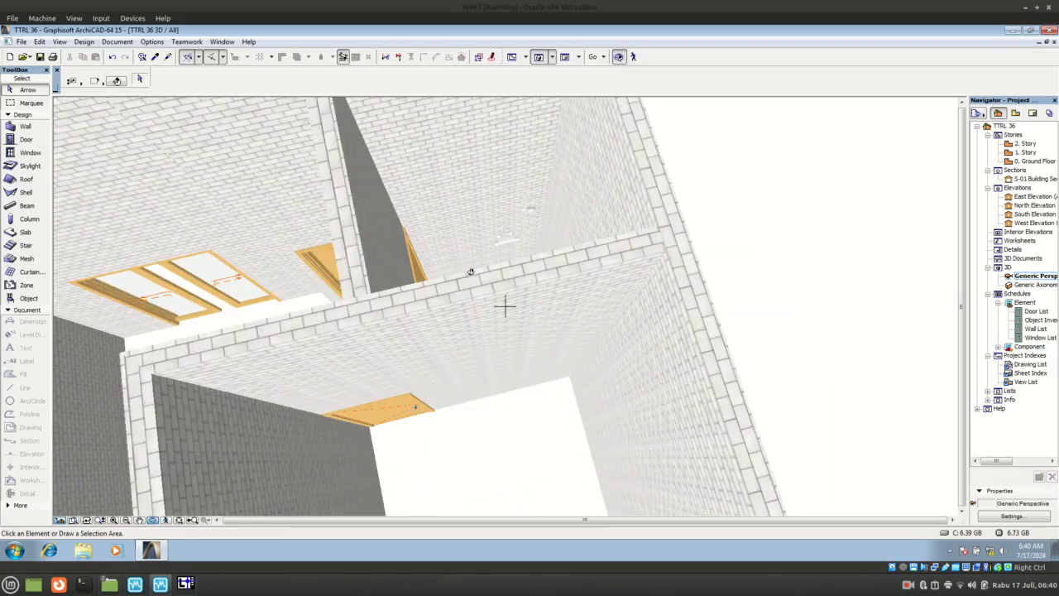
pyautogui.moveTo(503, 301); pyautogui.dragTo(471, 300)
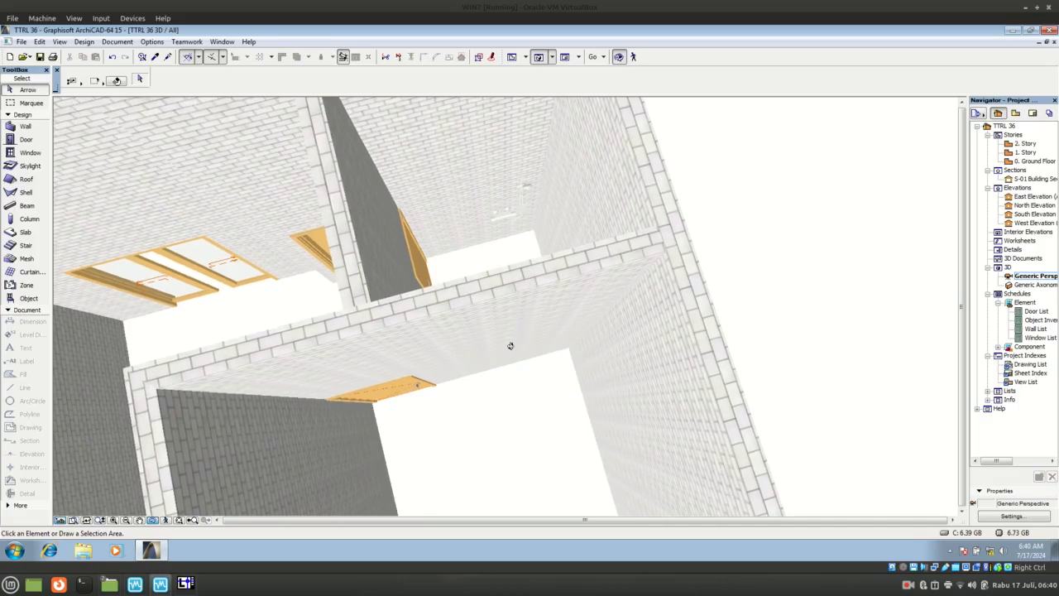
pyautogui.moveTo(510, 345); pyautogui.dragTo(471, 422)
pyautogui.scroll(-3, 416, 231)
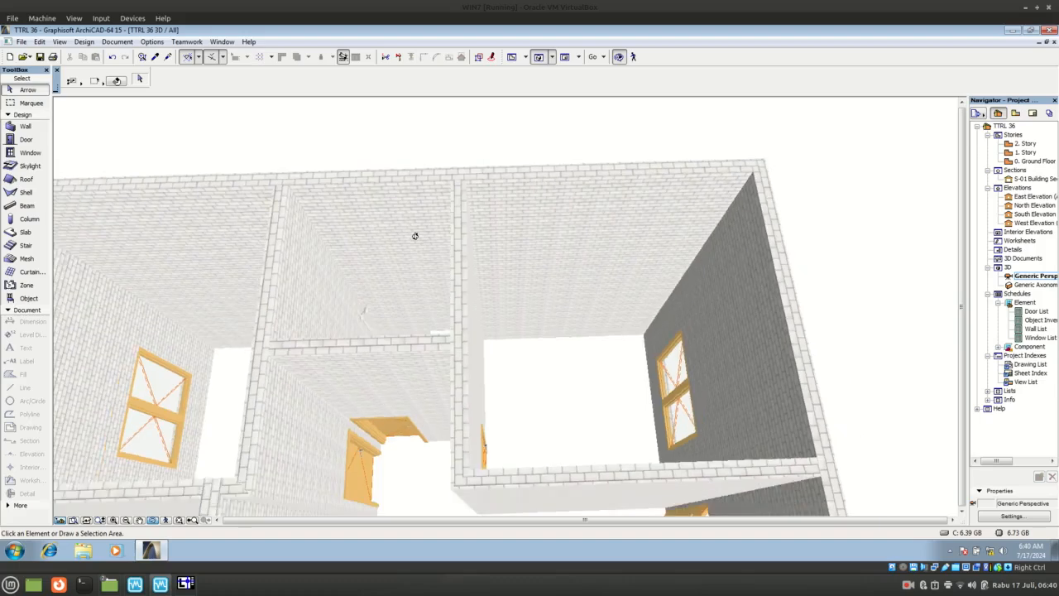
pyautogui.scroll(-4, 416, 237)
pyautogui.moveTo(474, 405); pyautogui.dragTo(355, 366)
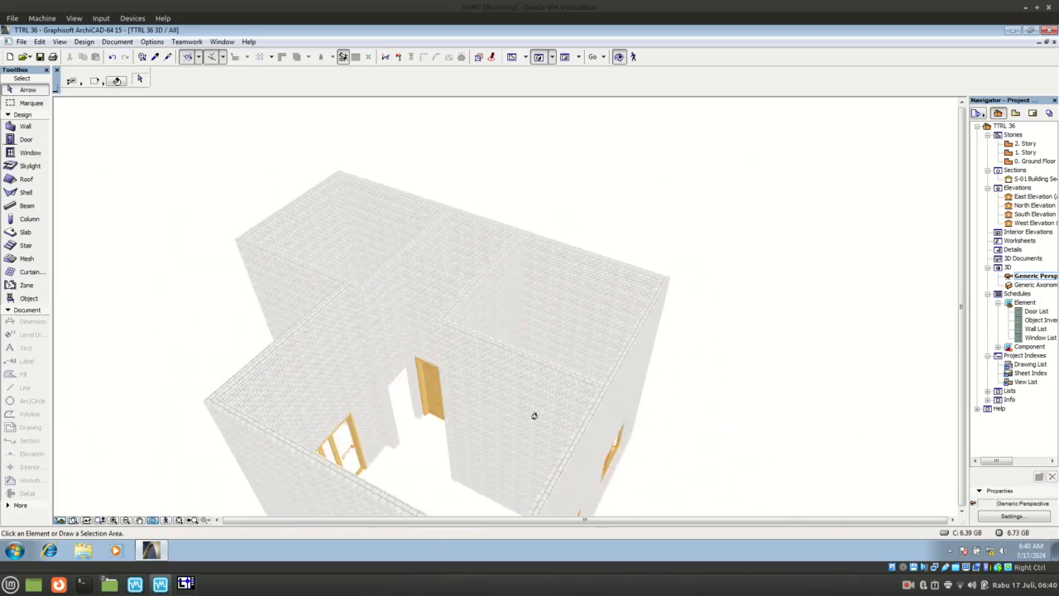
pyautogui.moveTo(533, 415); pyautogui.dragTo(607, 303)
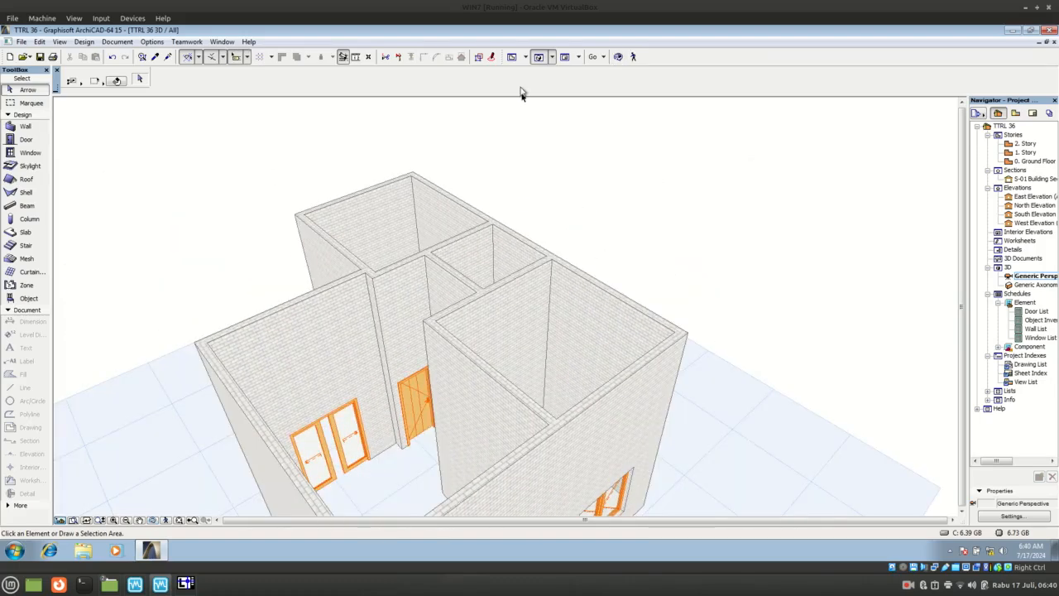
pyautogui.click(513, 56)
pyautogui.scroll(-3, 626, 208)
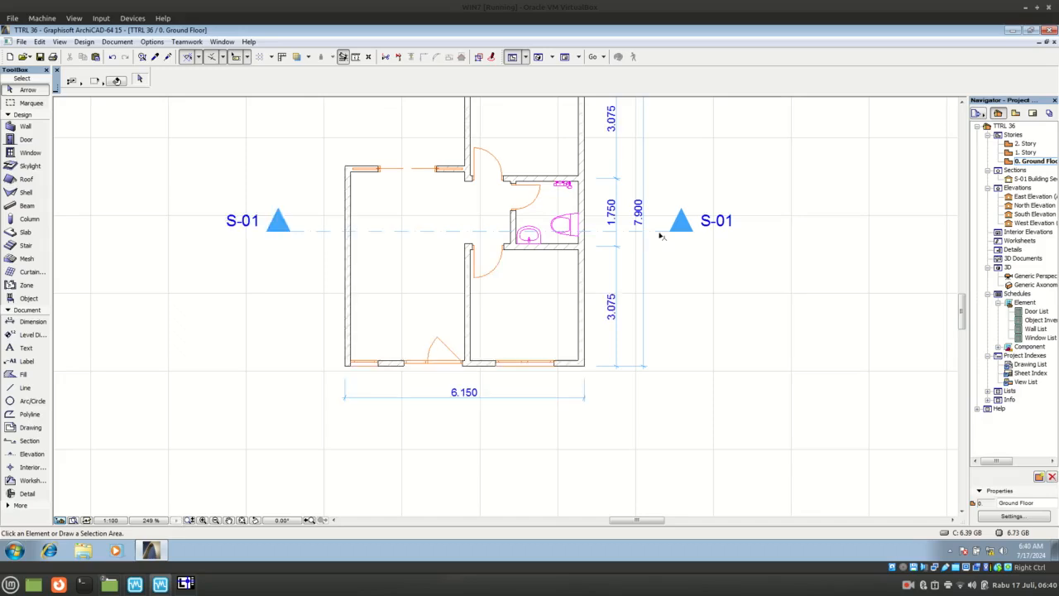
# - Check the bathroom fixtures in the S-01 building section, and return to the ground-floor plan
pyautogui.doubleClick(1032, 180)
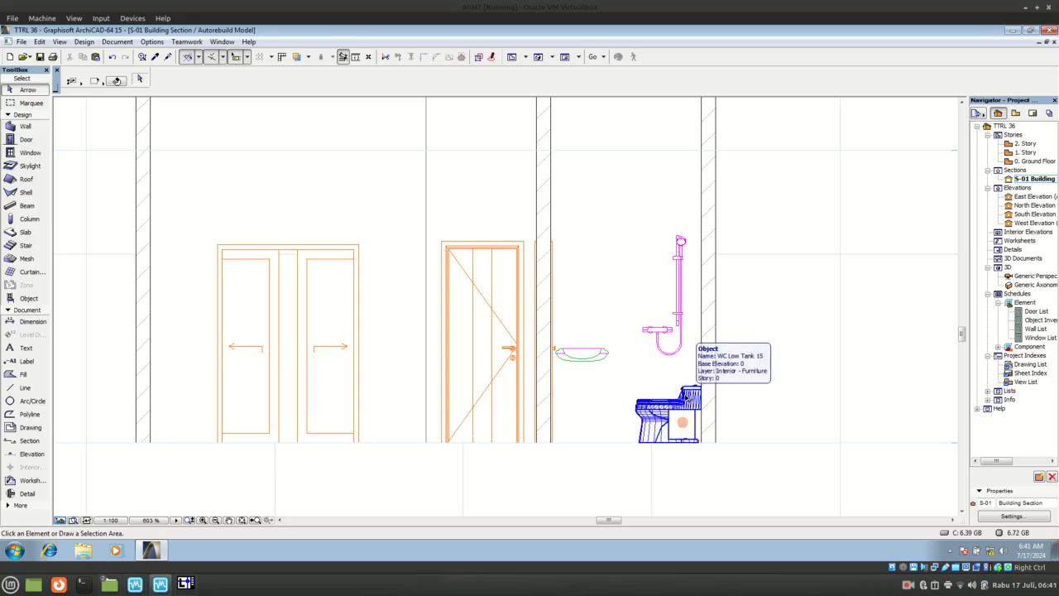
pyautogui.doubleClick(1032, 162)
pyautogui.scroll(-3, 575, 291)
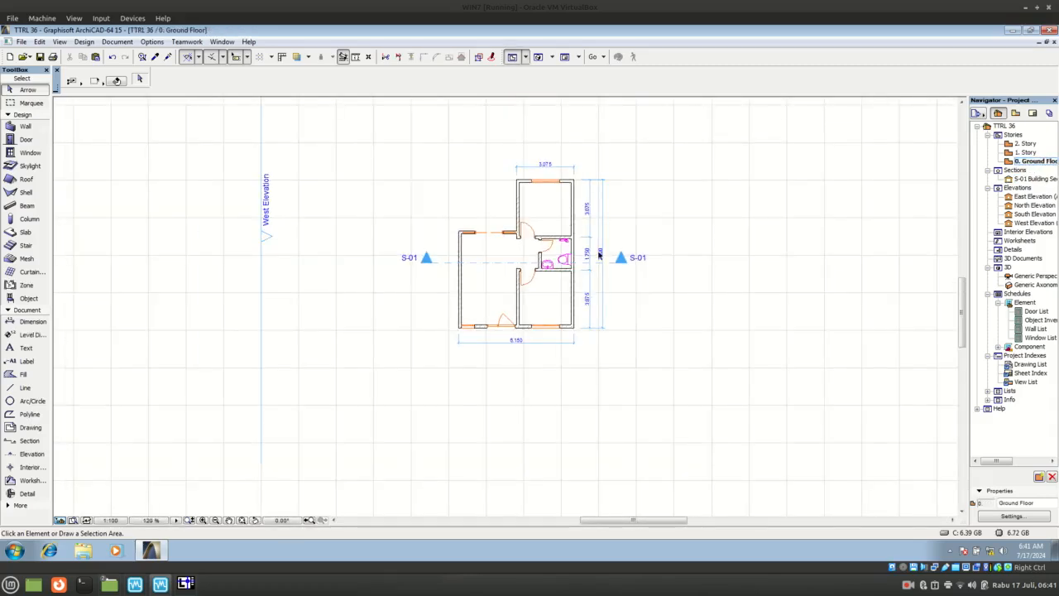
# - Drag a copy of the S-01 section line straight down so it cuts through the living room and the front bedroom
pyautogui.scroll(2, 581, 234)
pyautogui.click(634, 289)
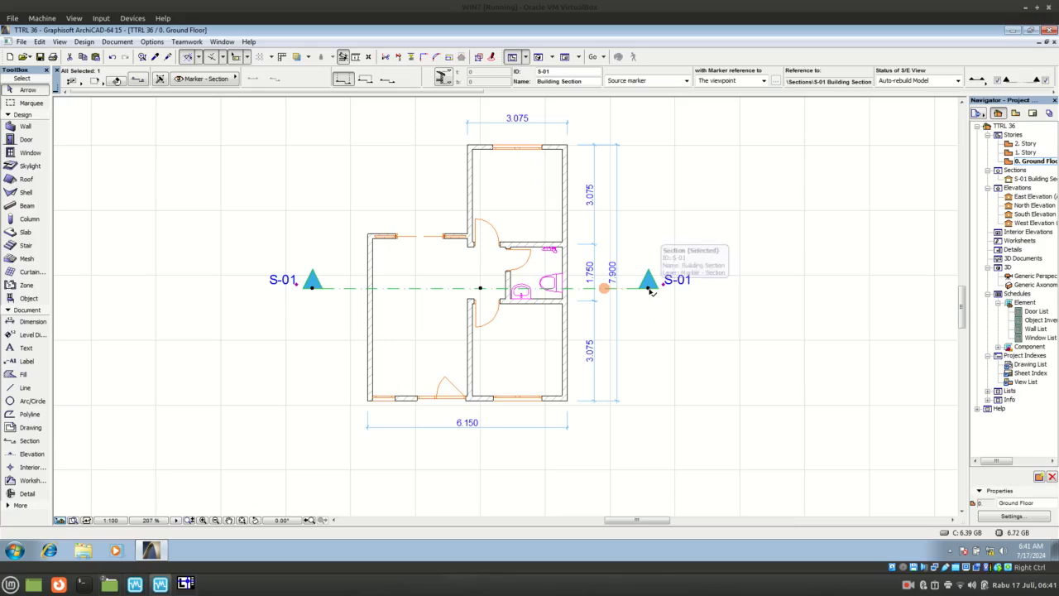
pyautogui.rightClick(651, 289)
pyautogui.moveTo(702, 406)
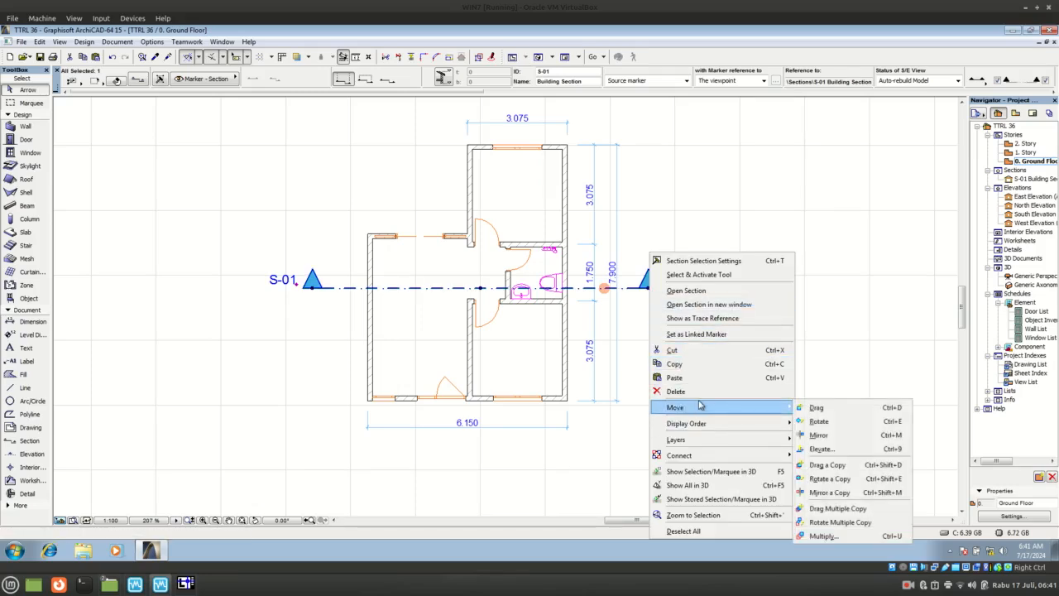
pyautogui.click(828, 465)
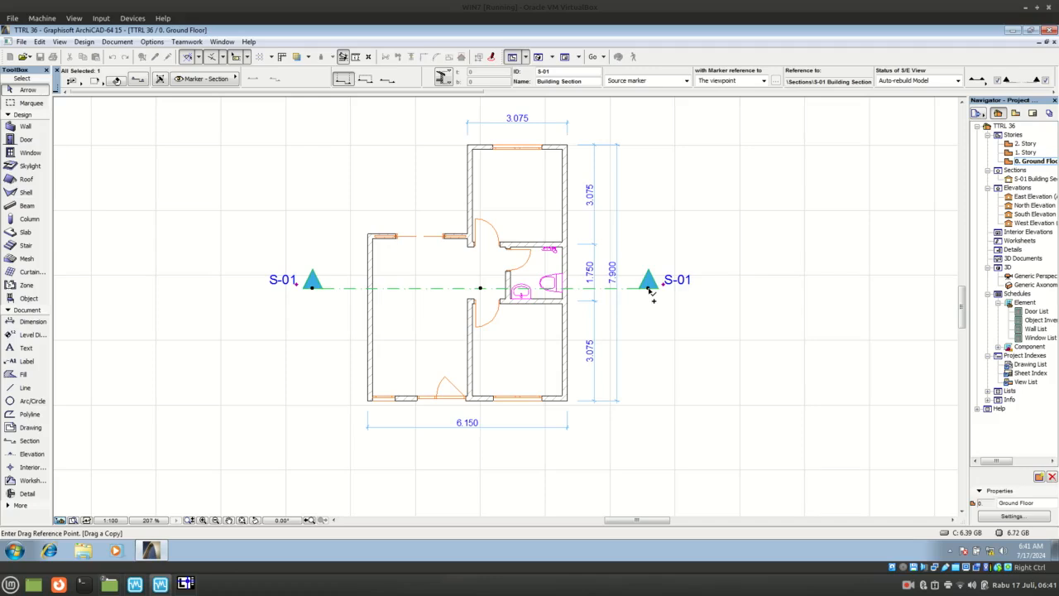
pyautogui.click(650, 288)
pyautogui.click(649, 361)
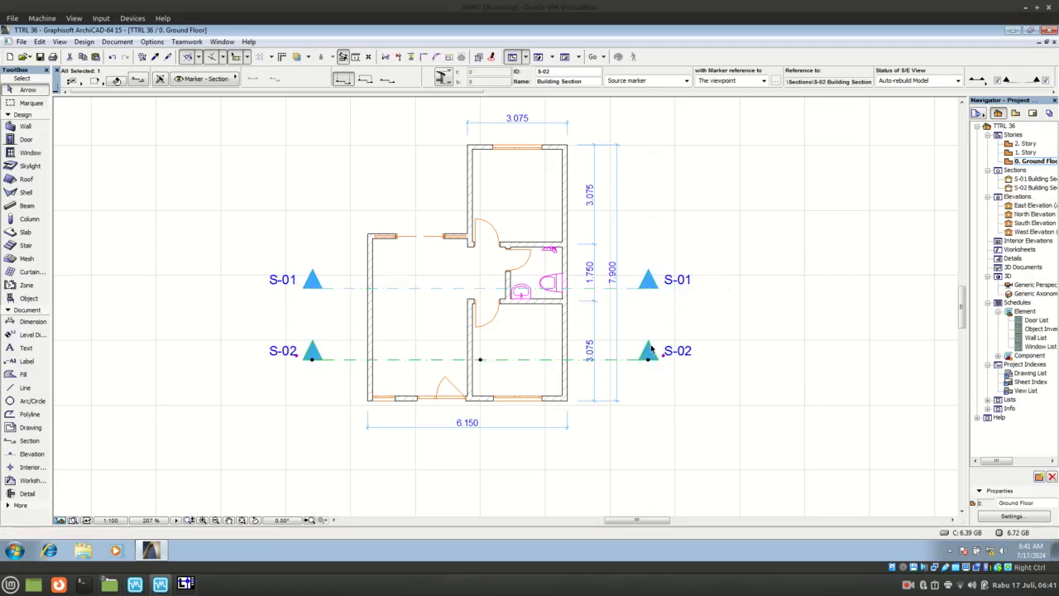
# - Drag a copy of the S-01 section line straight up so it cuts through the rear bedroom
pyautogui.click(656, 288)
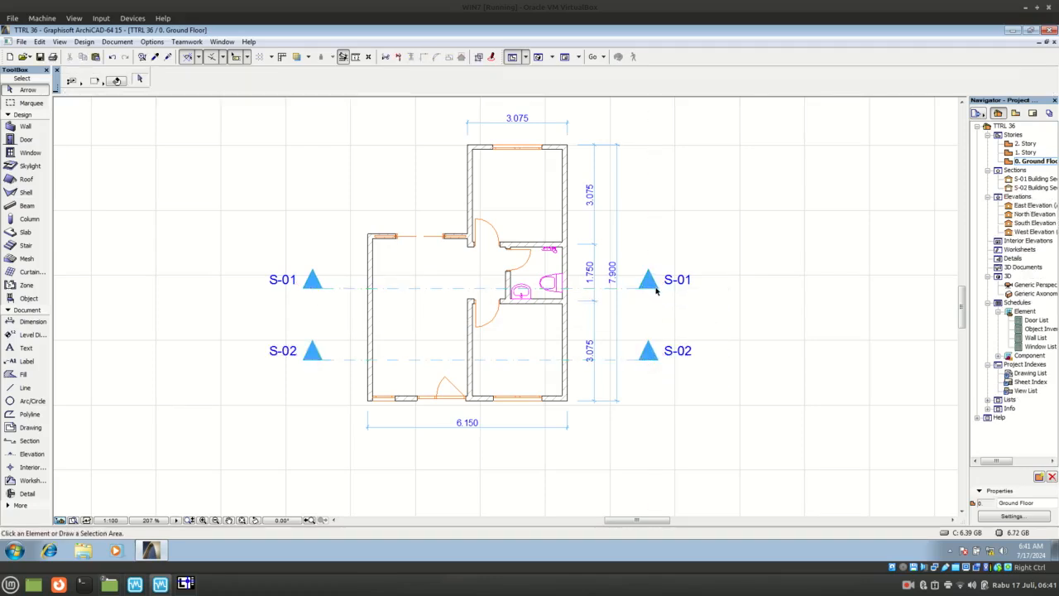
pyautogui.click(647, 290)
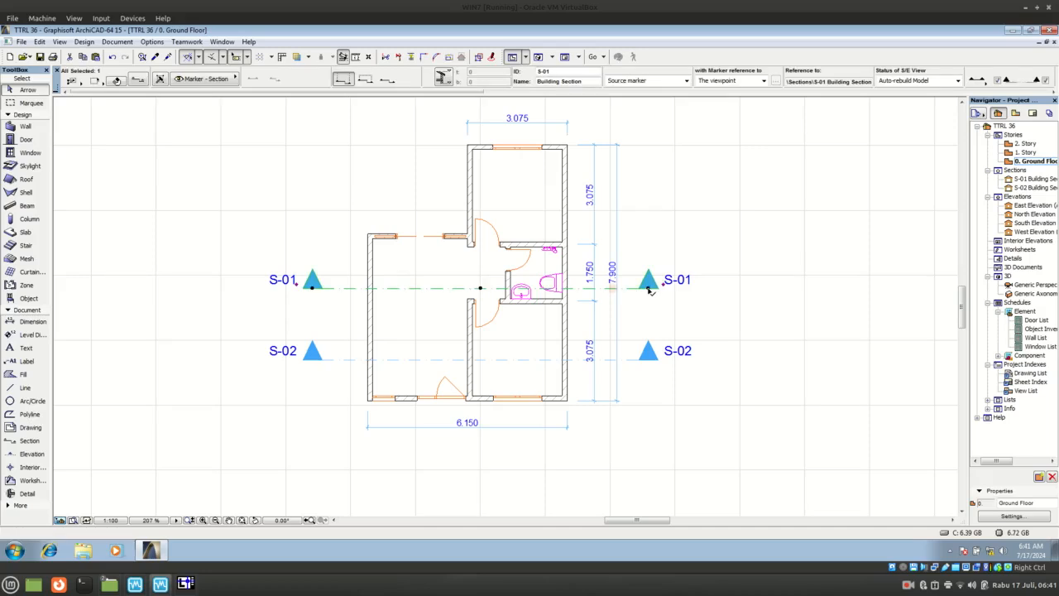
pyautogui.rightClick(650, 290)
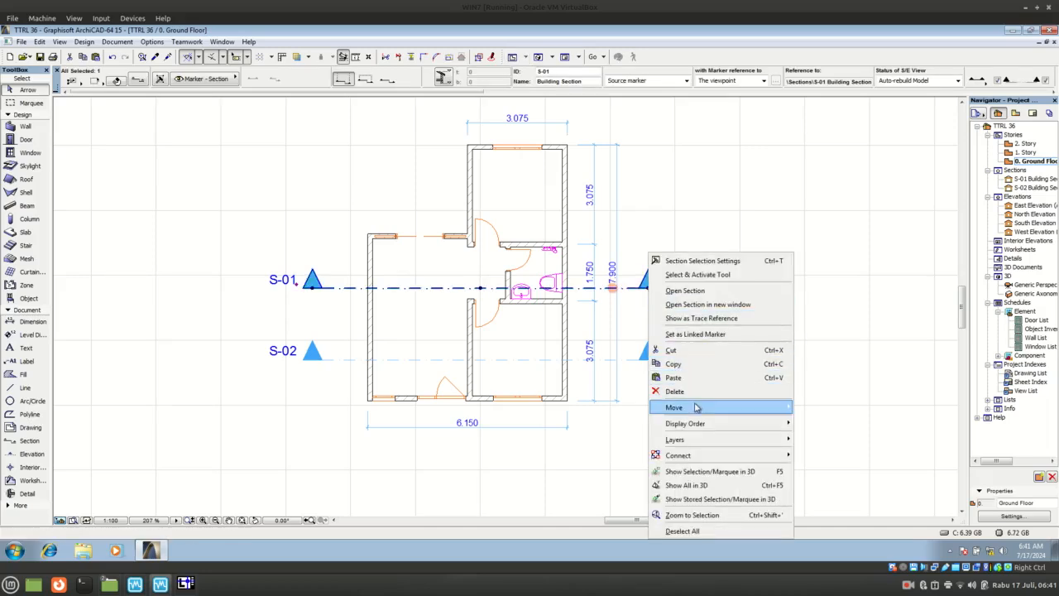
pyautogui.moveTo(697, 407)
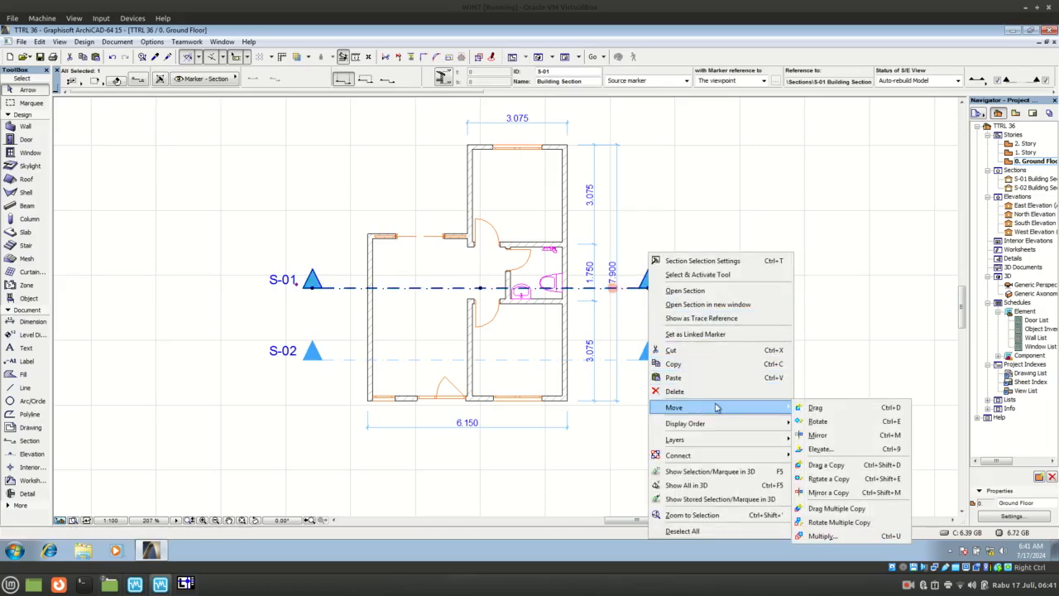
pyautogui.click(826, 464)
pyautogui.click(649, 286)
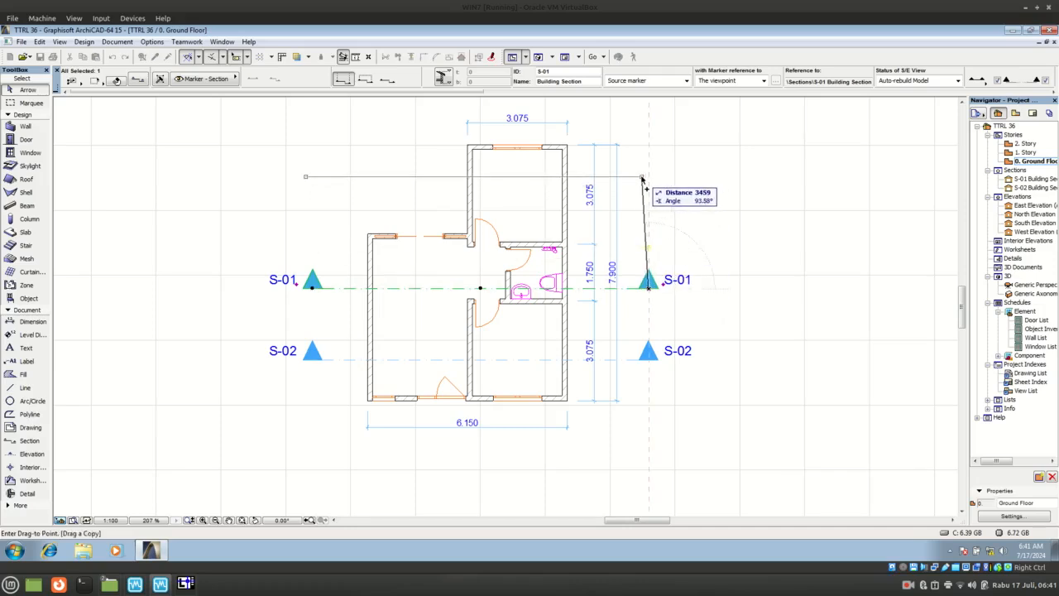
pyautogui.click(649, 177)
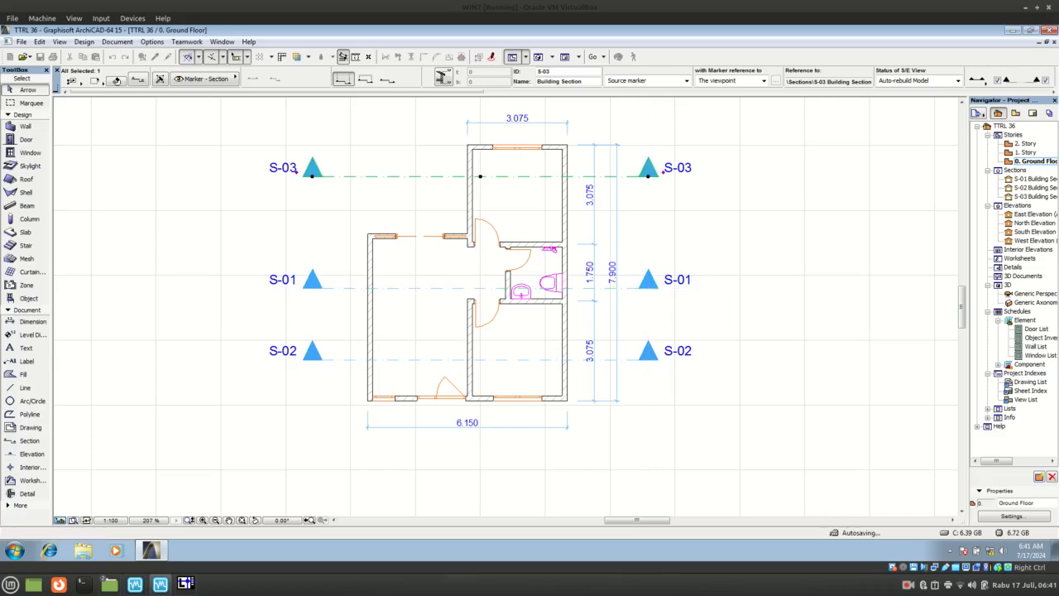
pyautogui.click(649, 175)
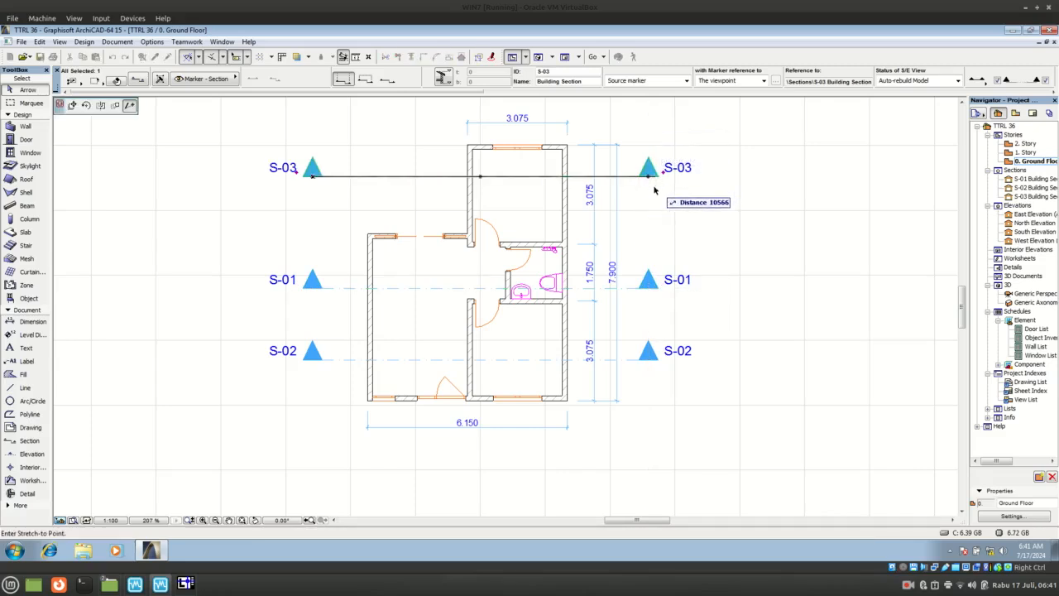
pyautogui.press('Escape')
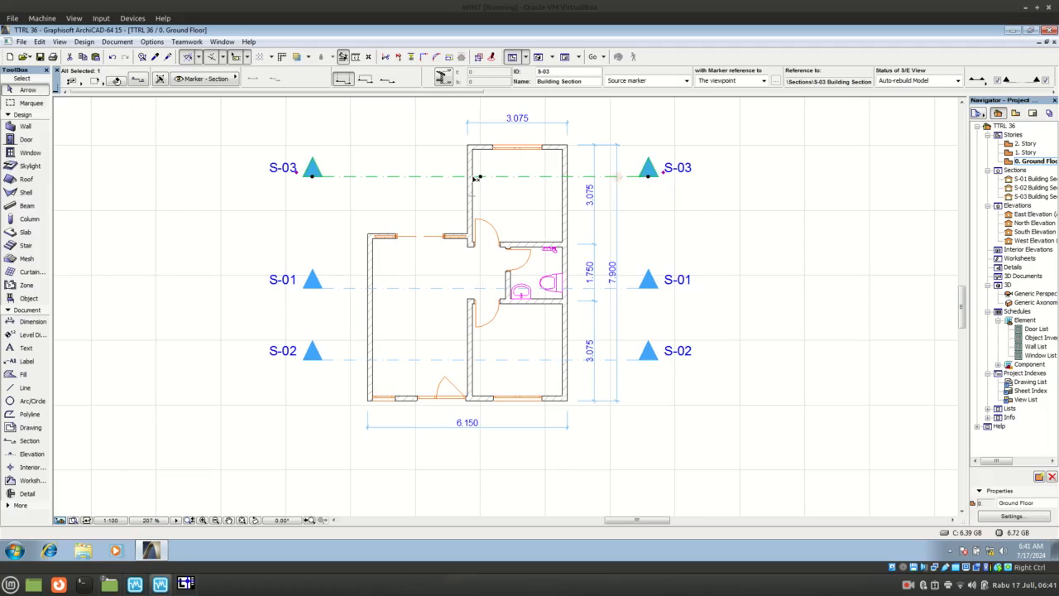
# - Rotate the S-03 section line clockwise about its midpoint to vertical and move it so it runs through the living room
pyautogui.rightClick(480, 177)
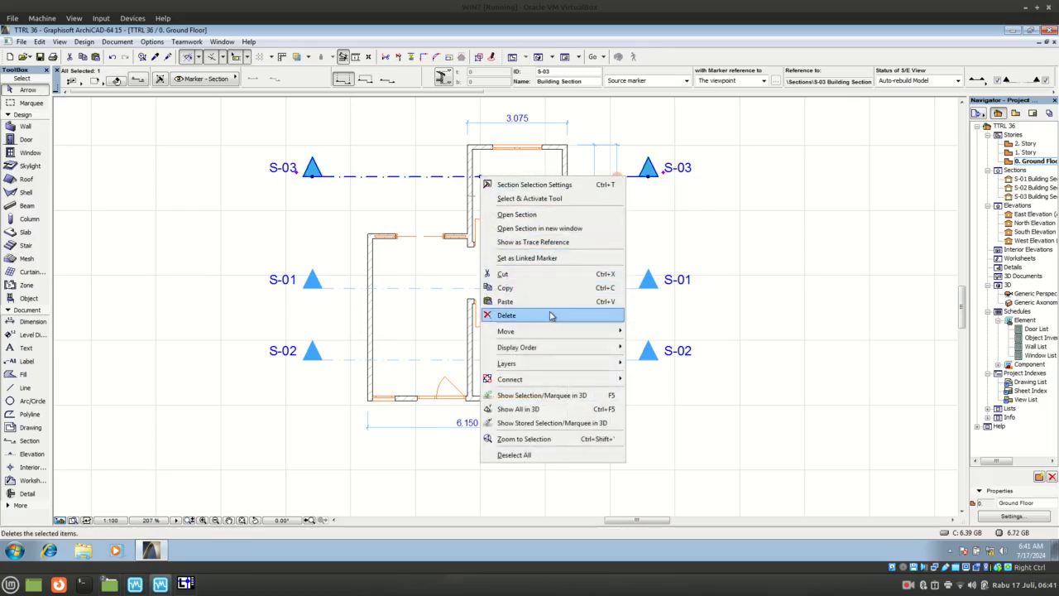
pyautogui.moveTo(555, 331)
pyautogui.click(669, 344)
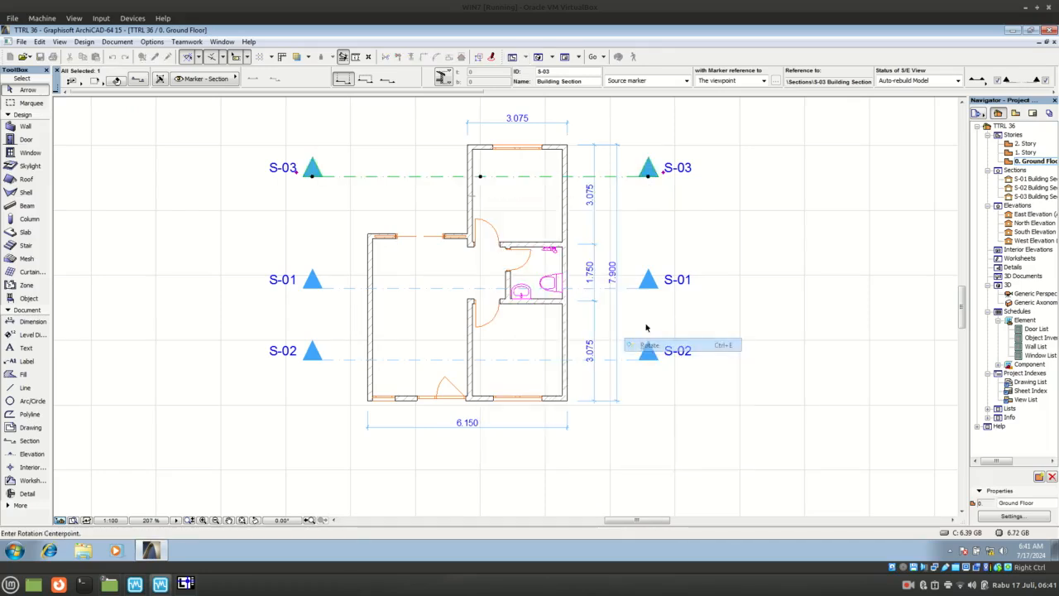
pyautogui.click(481, 178)
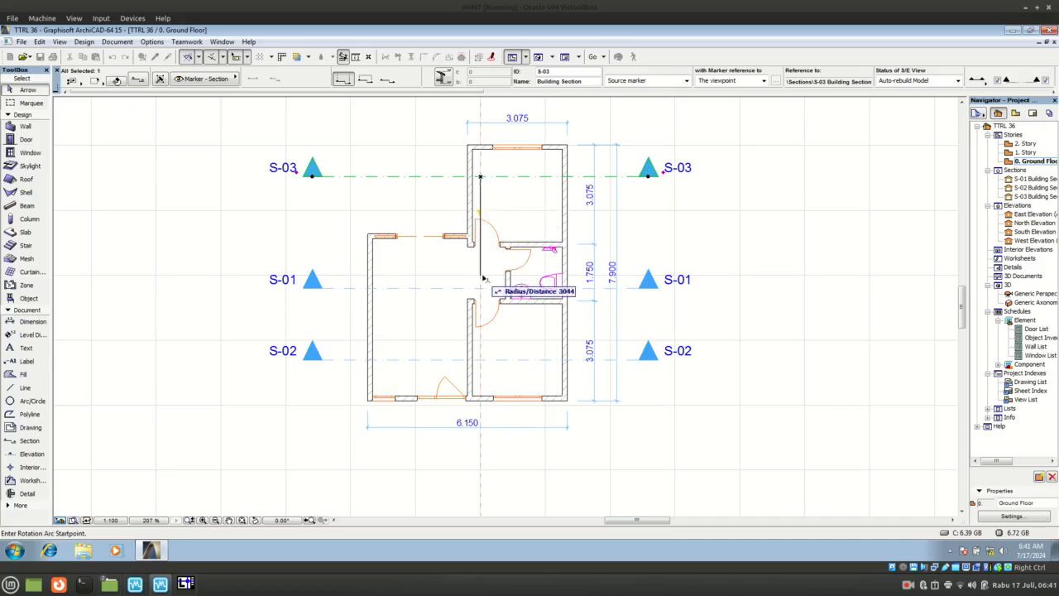
pyautogui.click(527, 179)
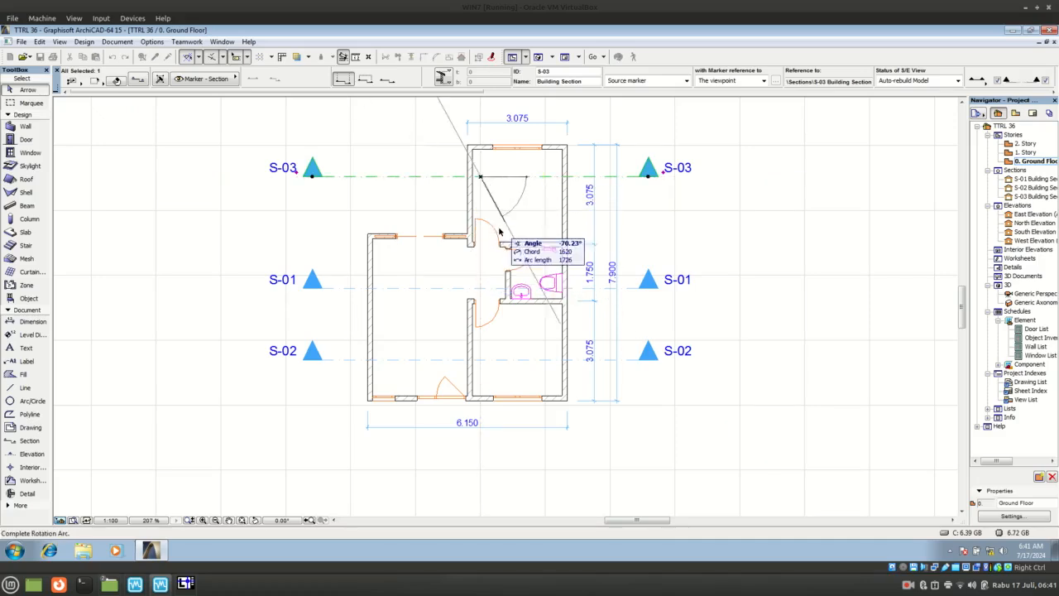
pyautogui.click(487, 202)
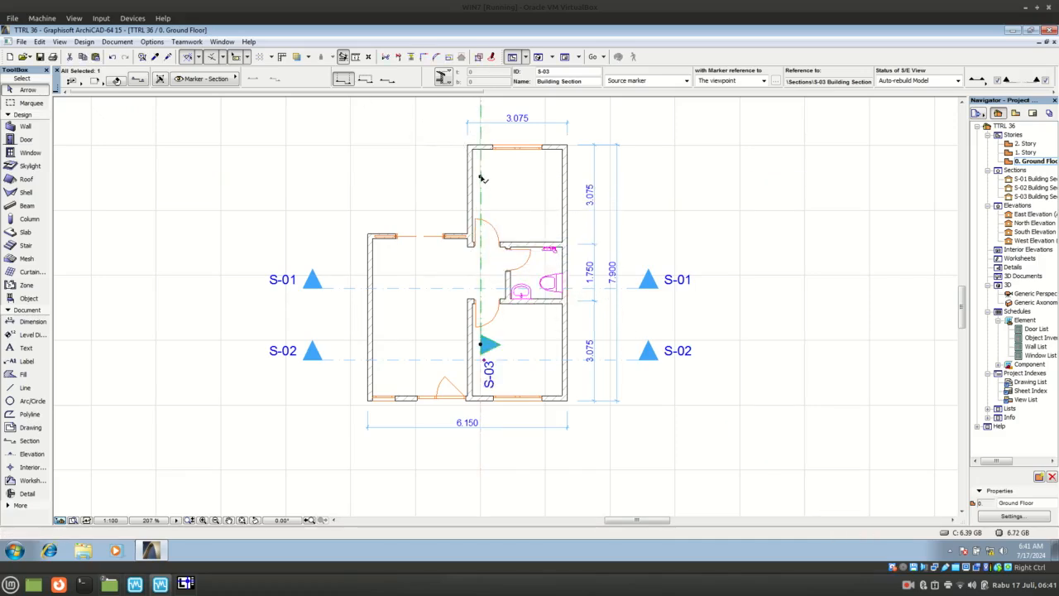
pyautogui.click(481, 177)
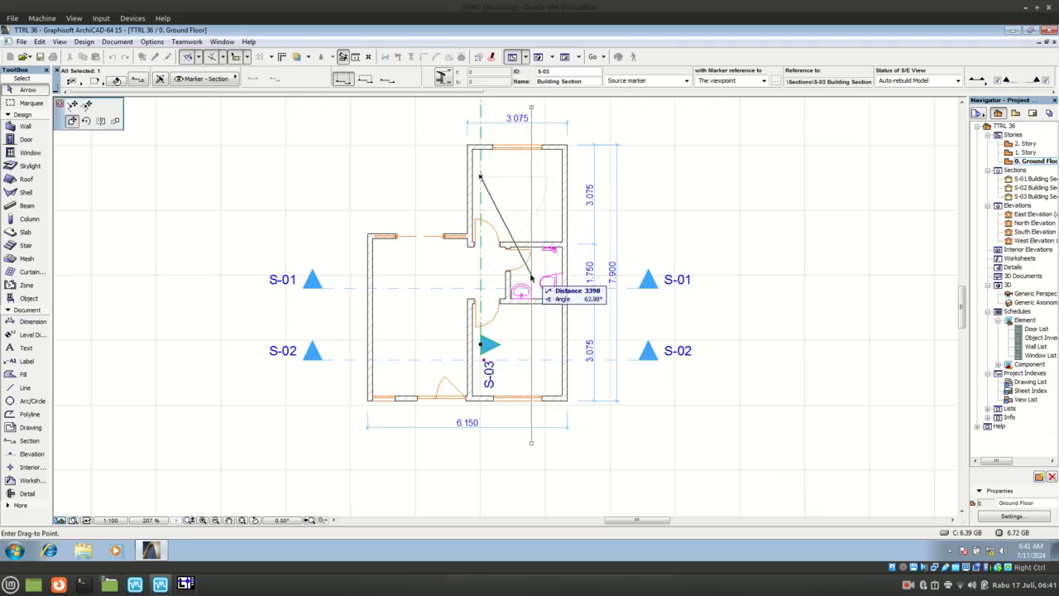
pyautogui.click(407, 281)
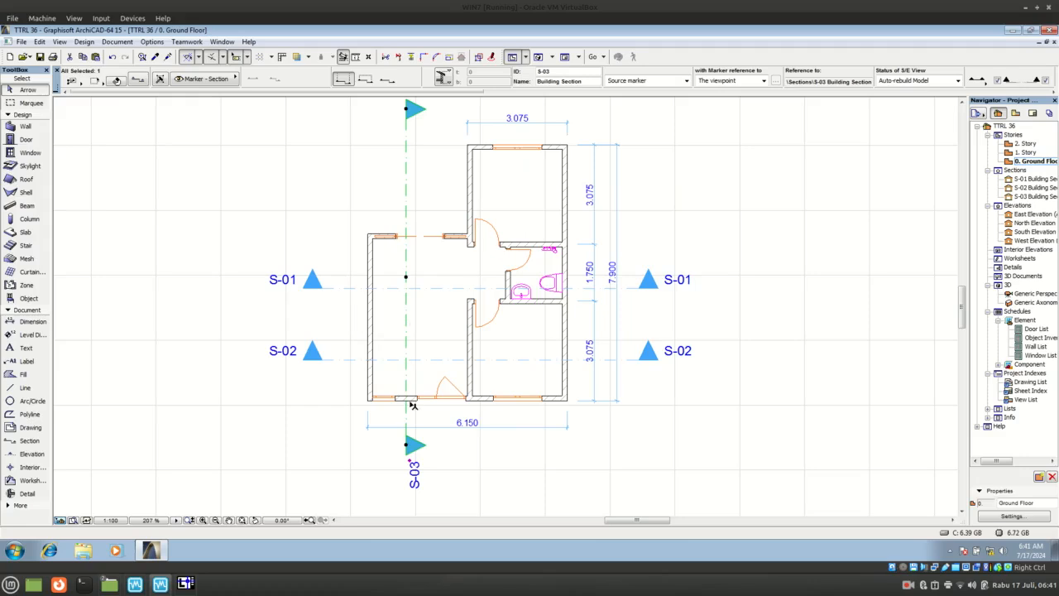
# - Stretch both ends of the vertical S-03 section line farther beyond the front and rear of the house
pyautogui.scroll(-3, 407, 389)
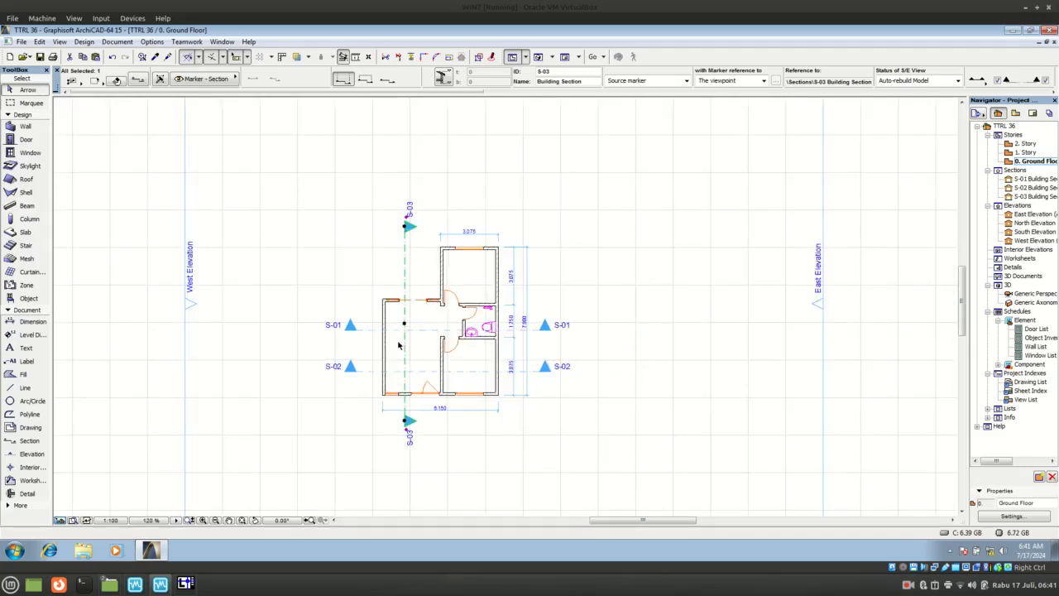
pyautogui.click(406, 226)
pyautogui.click(403, 186)
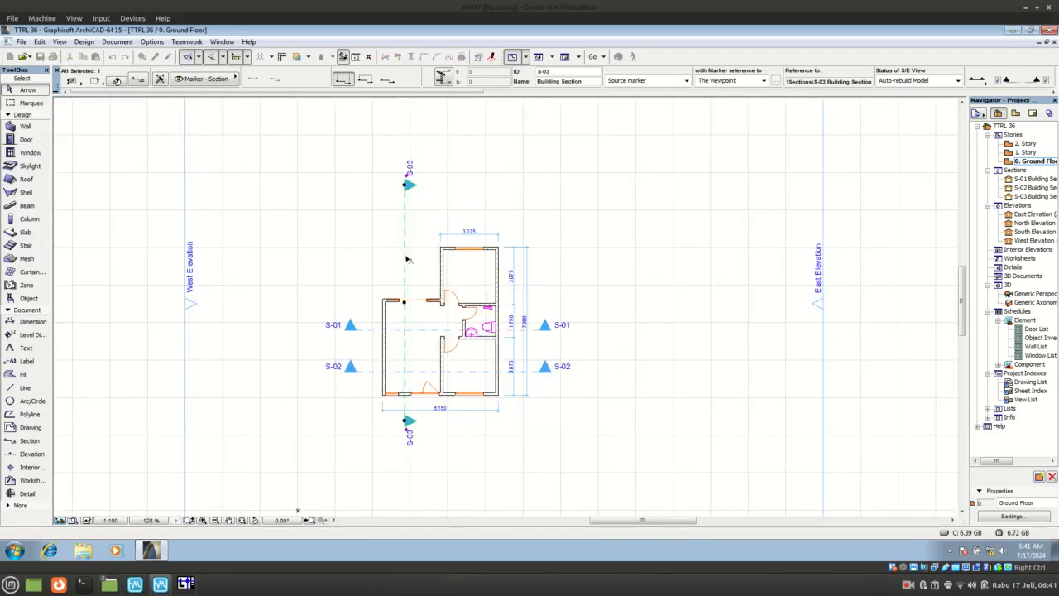
pyautogui.scroll(4, 413, 459)
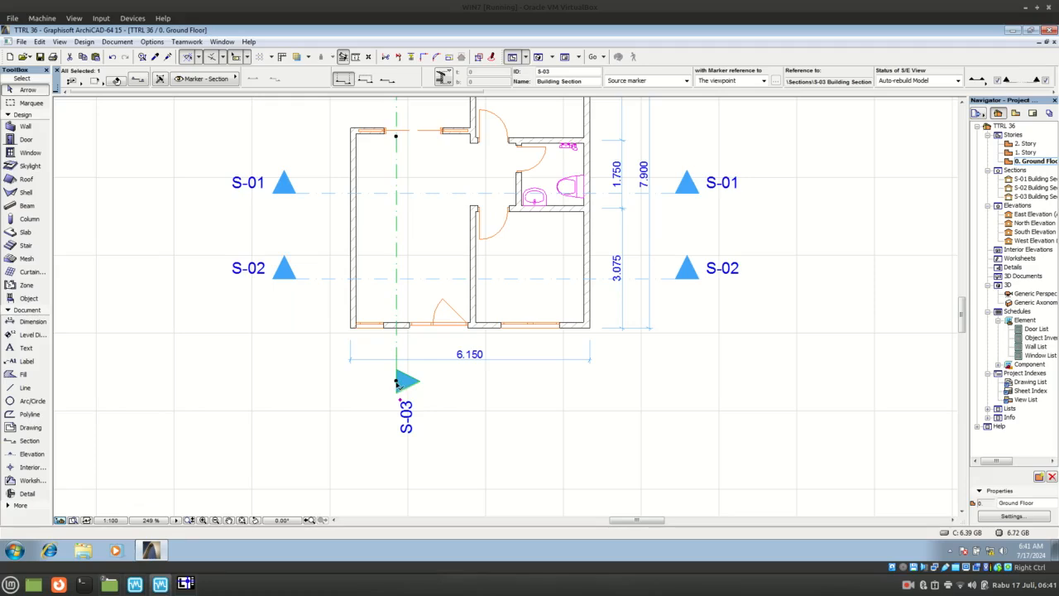
pyautogui.click(396, 382)
pyautogui.click(398, 431)
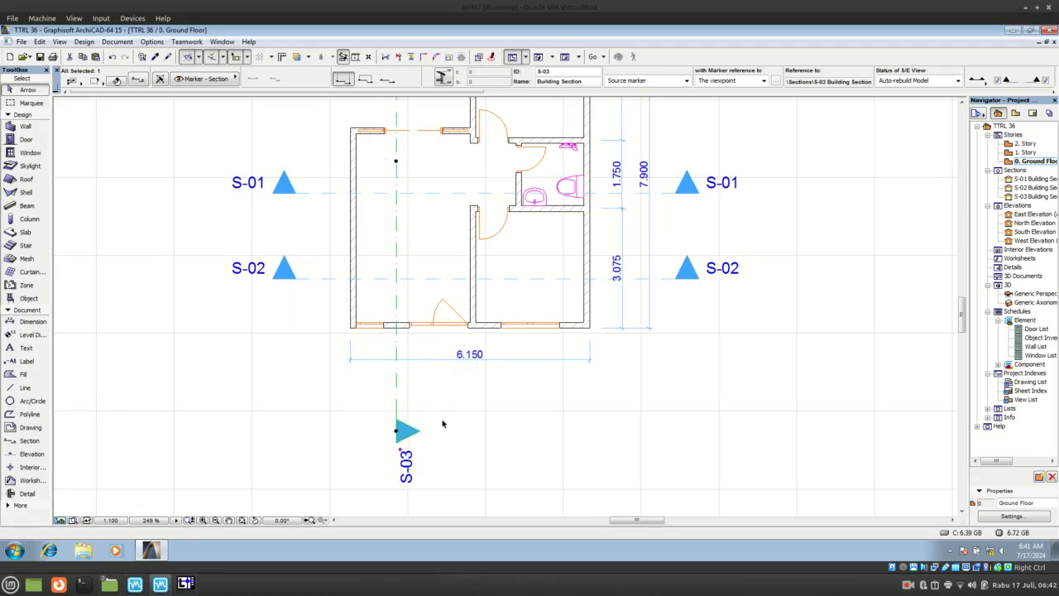
pyautogui.scroll(-5, 443, 424)
pyautogui.press('Escape')
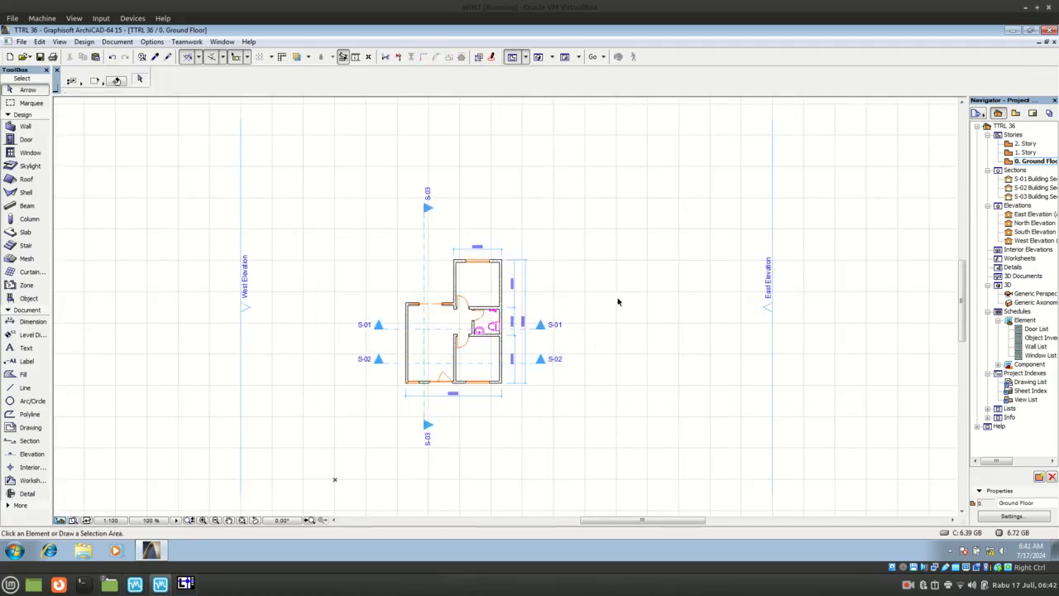
# - Check the S-02 and S-03 building sections, and return to the ground-floor plan
pyautogui.doubleClick(1034, 187)
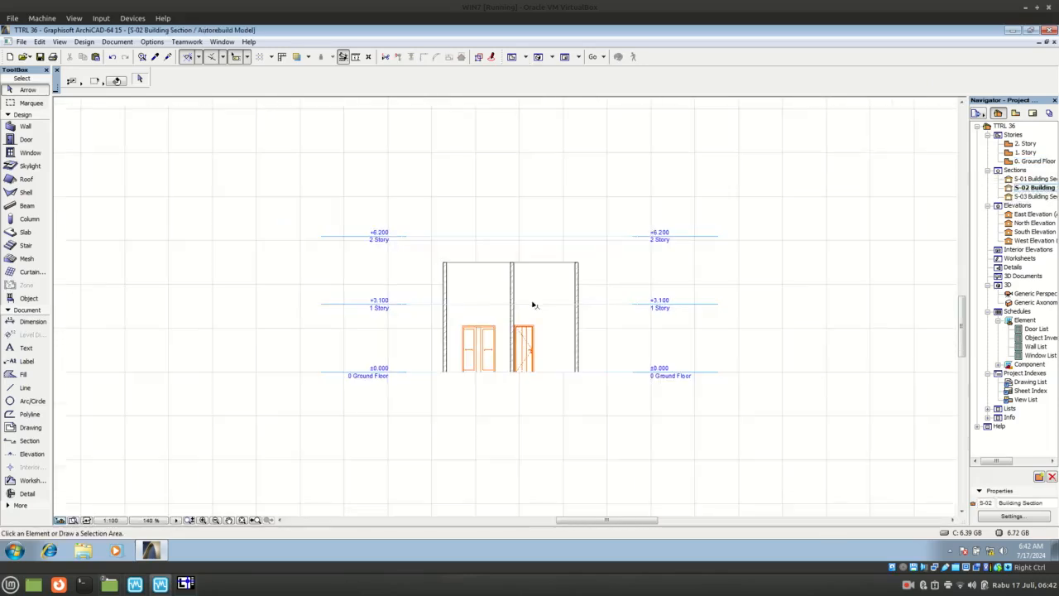
pyautogui.doubleClick(1026, 196)
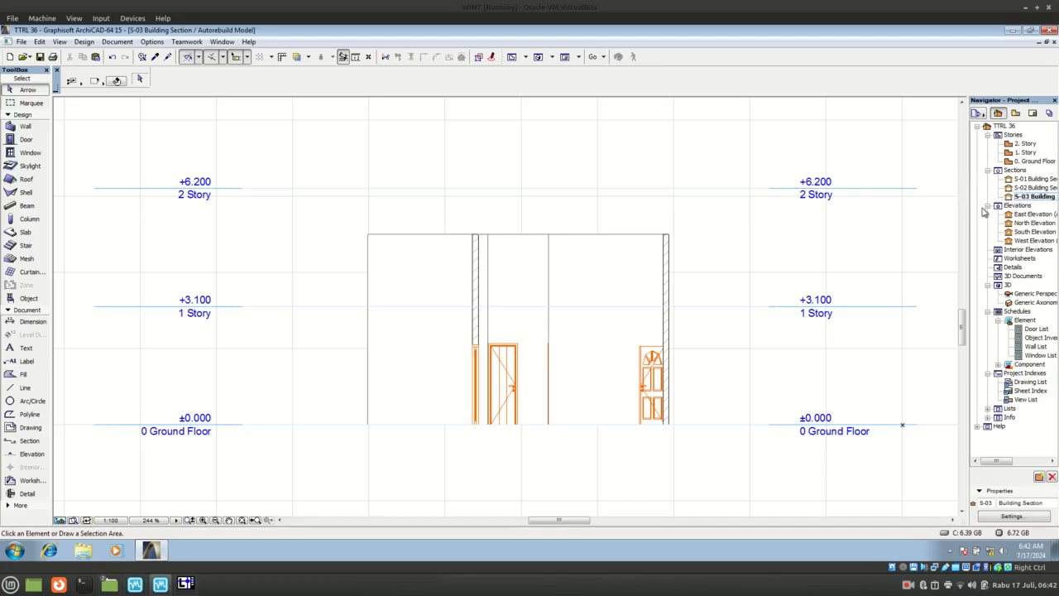
pyautogui.click(1025, 162)
pyautogui.doubleClick(1026, 161)
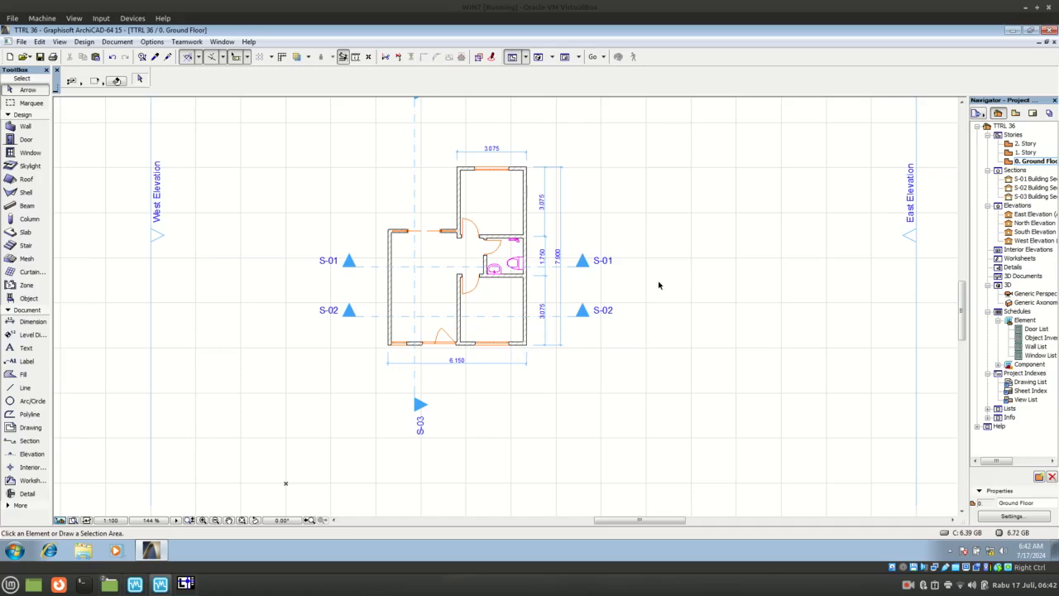
pyautogui.moveTo(627, 223); pyautogui.dragTo(646, 268, button='middle')
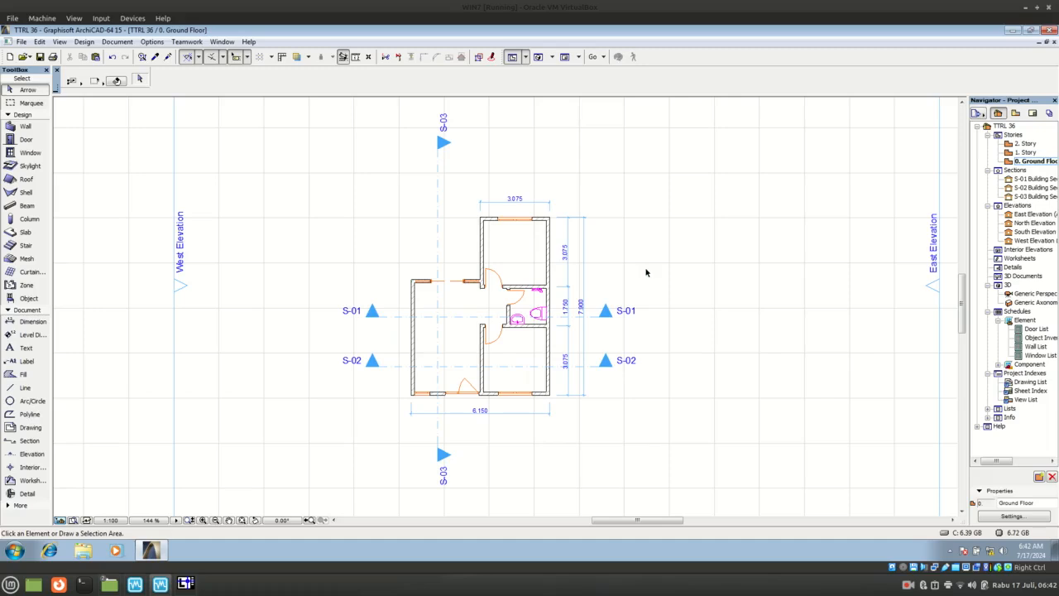